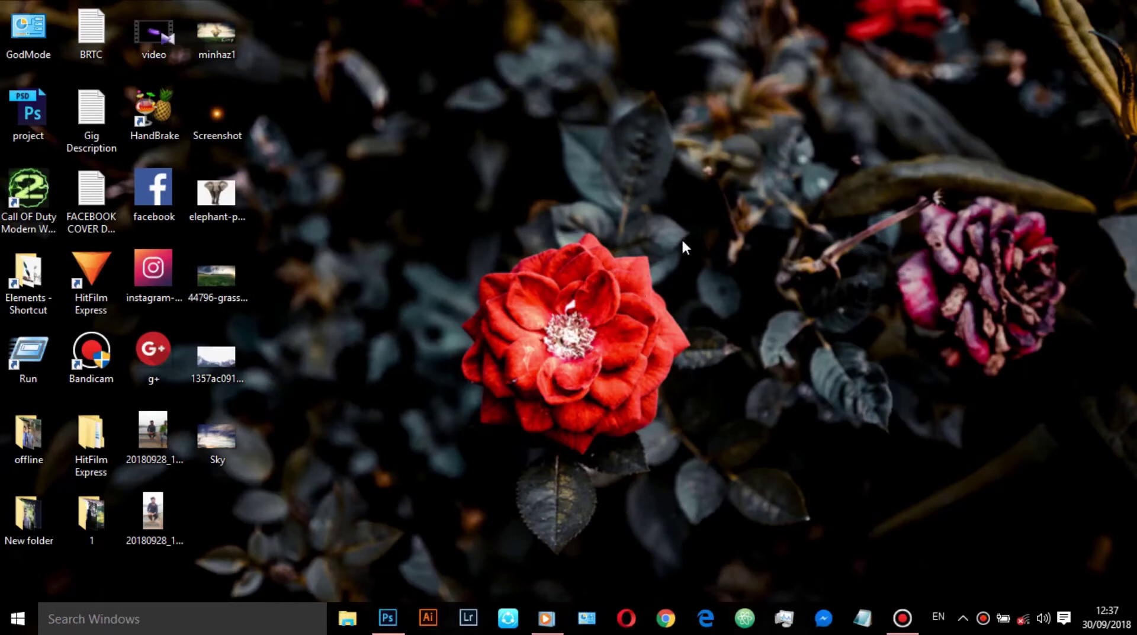
Step: Open 44796-grass-field-rain-nature.jpg from the desktop in Adobe Photoshop CC 2015
right_click(610, 104)
click(649, 155)
right_click(221, 278)
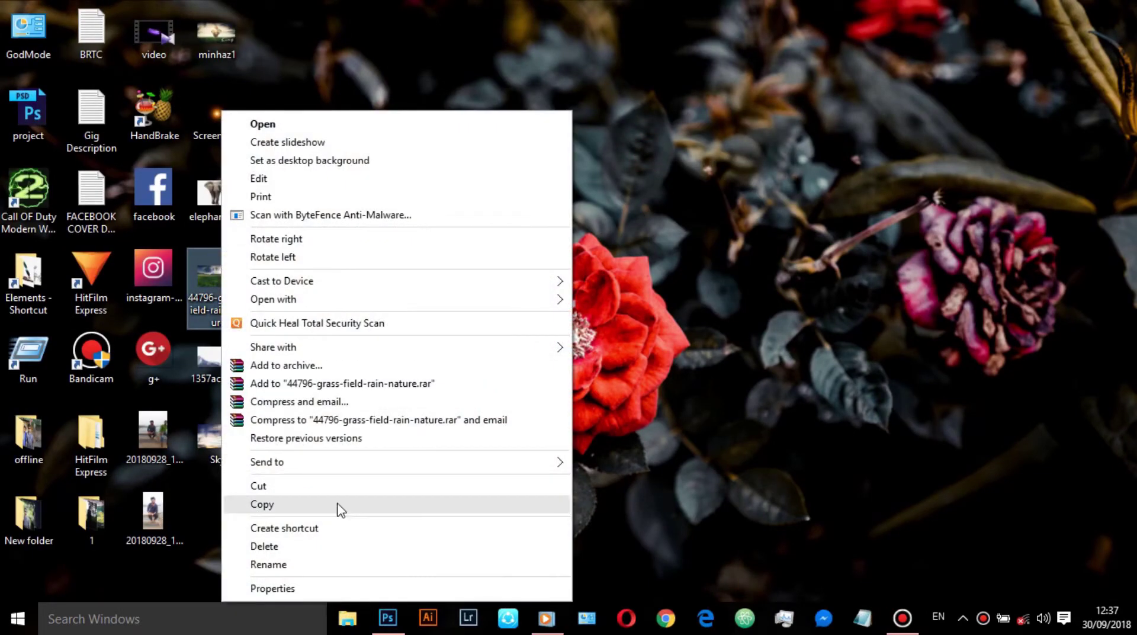
mouse_move(274, 300)
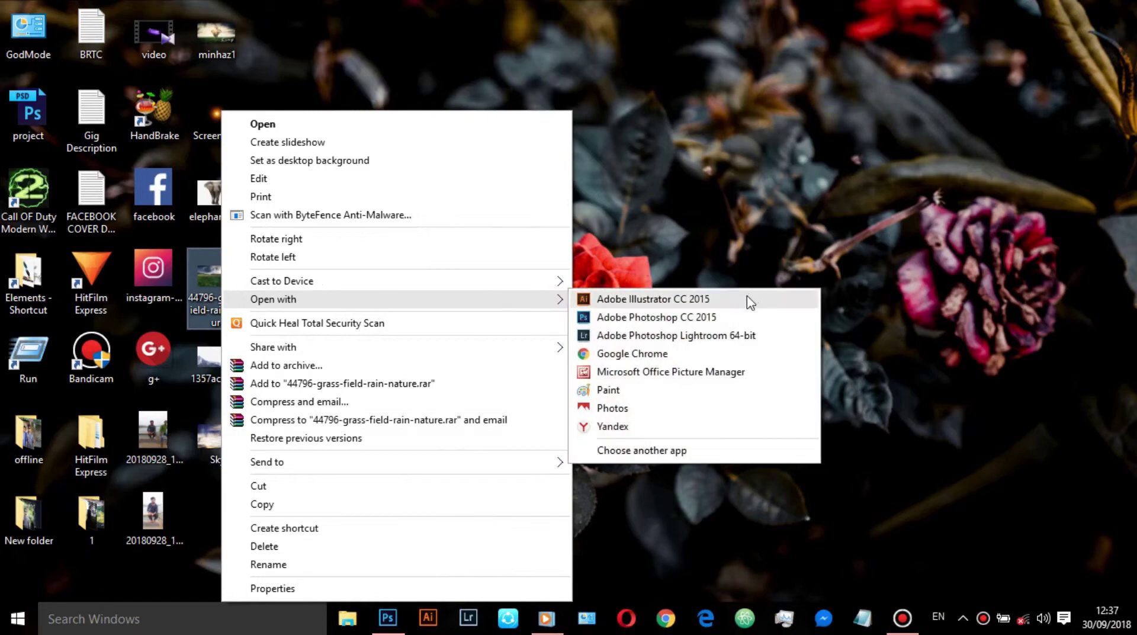
click(724, 318)
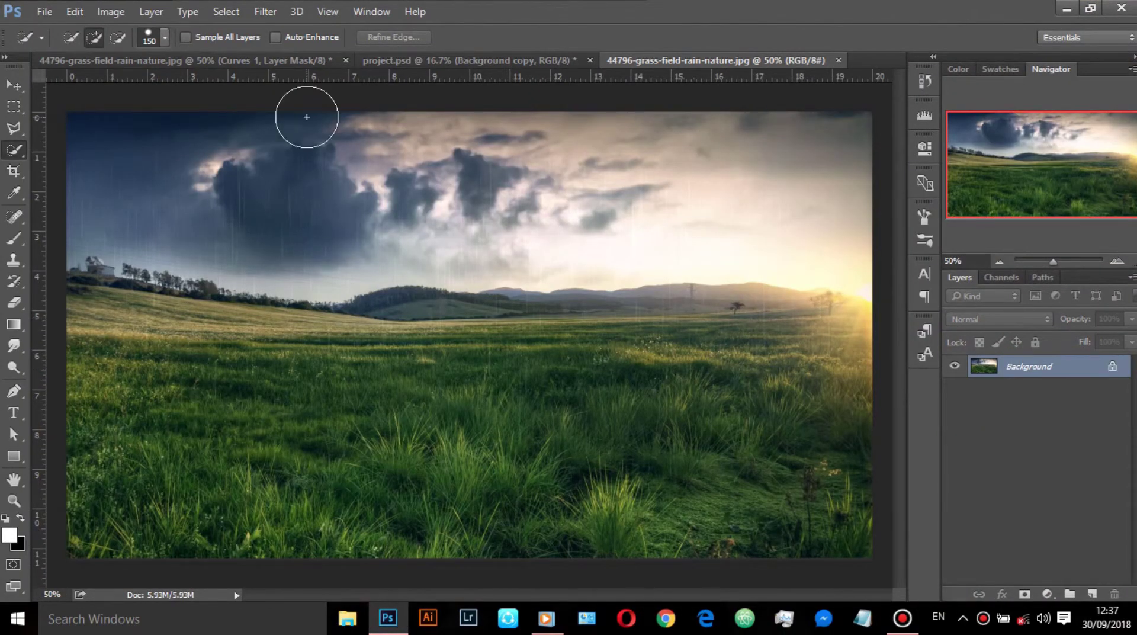
Step: Unlock the Background layer and mask it to a rectangular selection of the lower grass field
click(14, 106)
click(1113, 367)
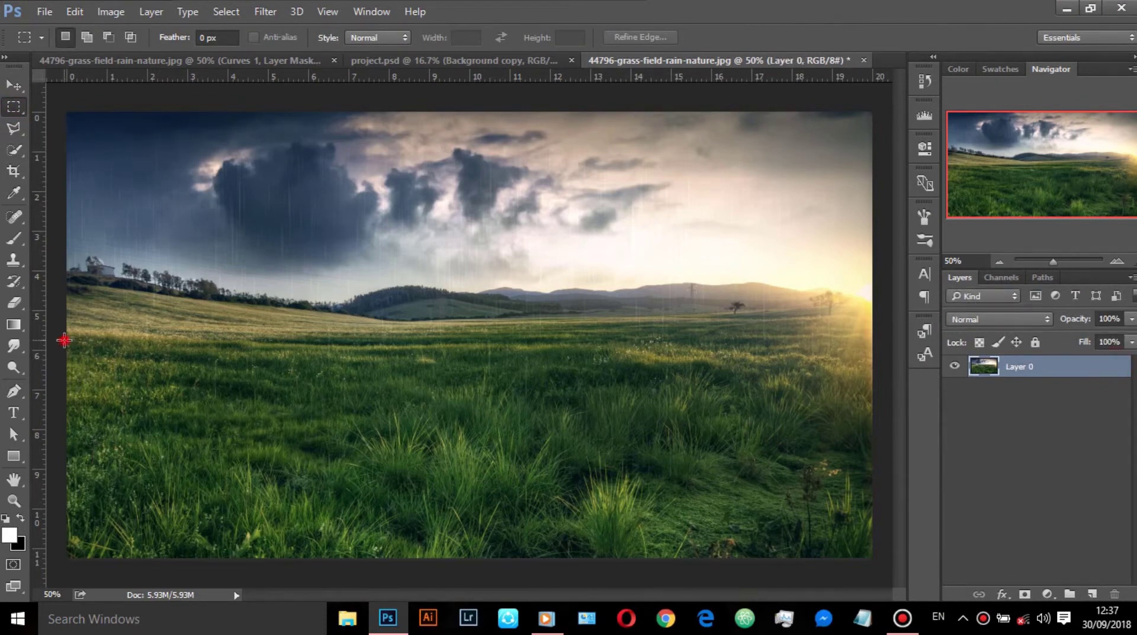
drag(63, 340, 889, 558)
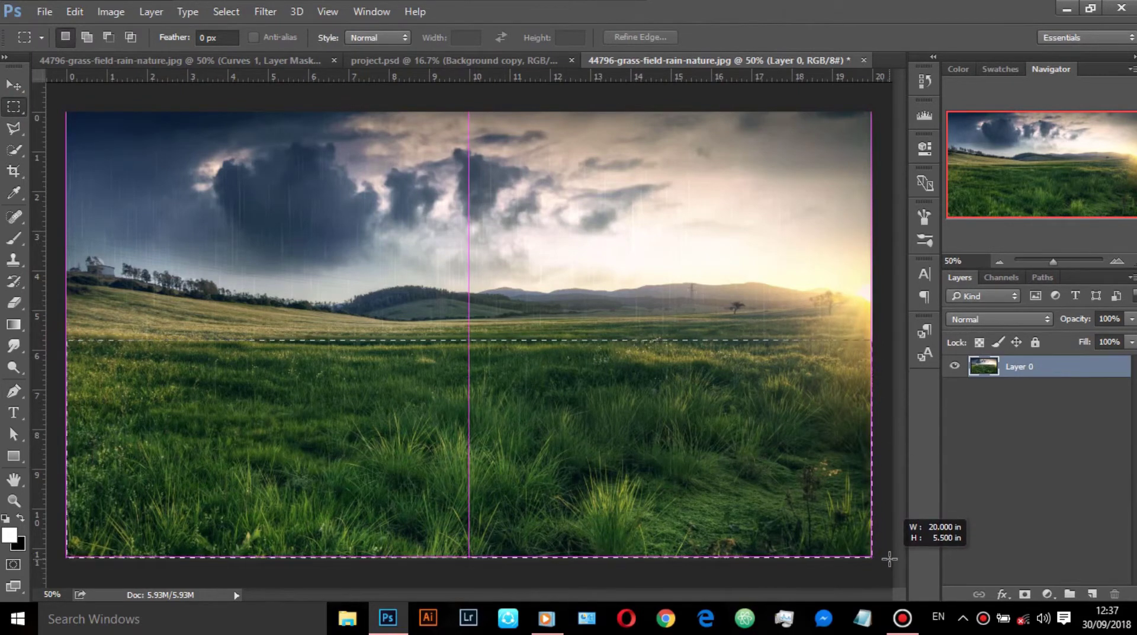
drag(889, 558, 891, 572)
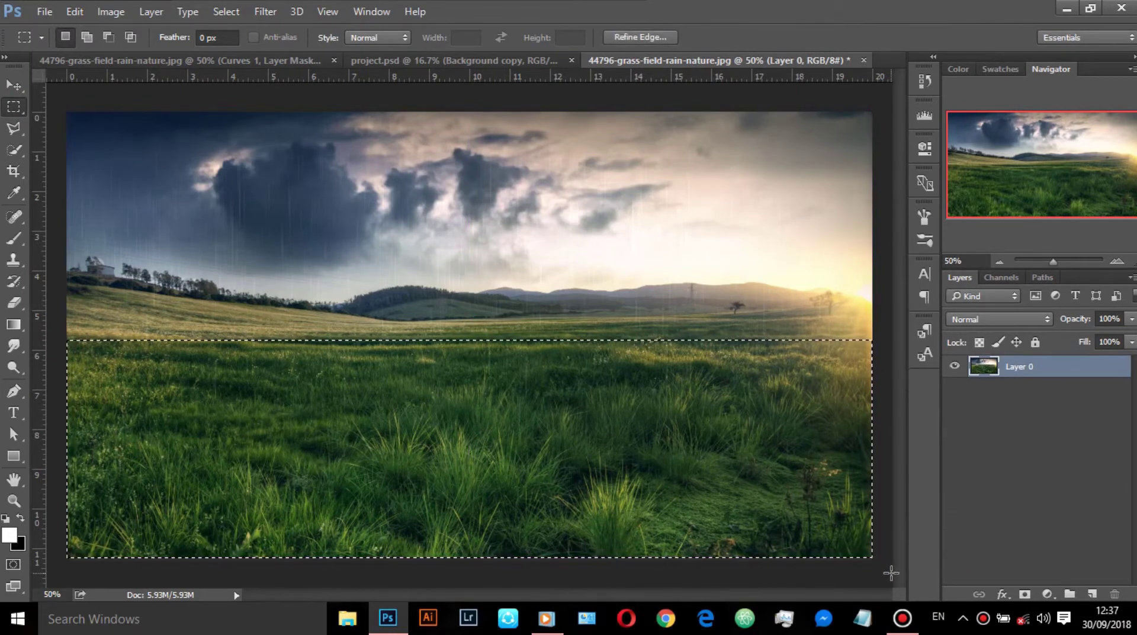
click(1024, 593)
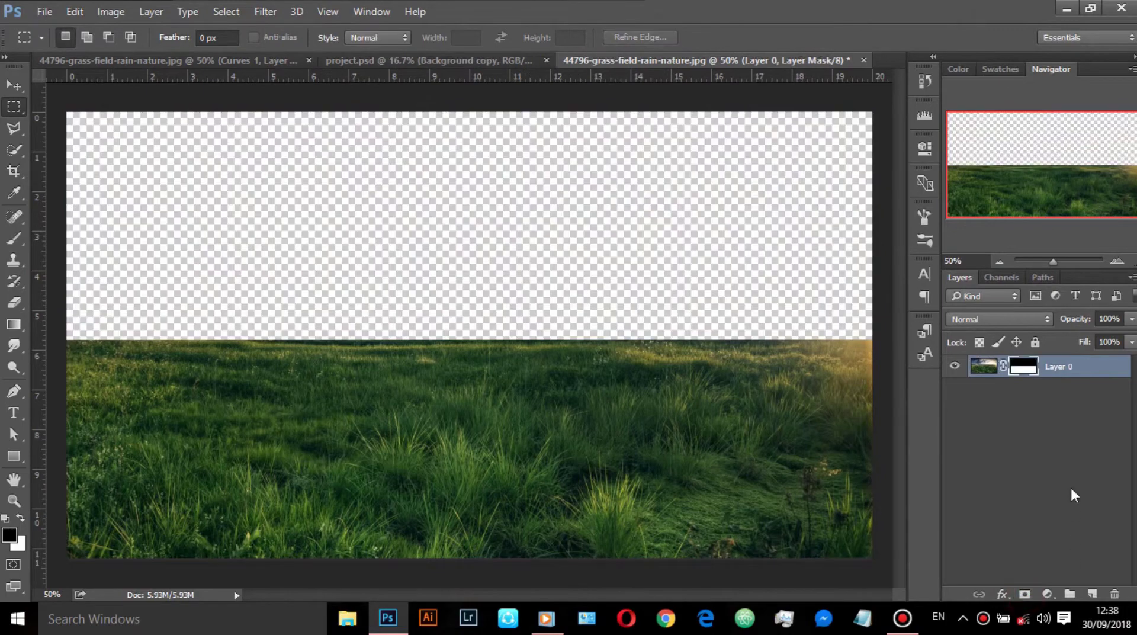
Step: Apply the layer mask permanently so the sky area becomes transparent
right_click(1101, 377)
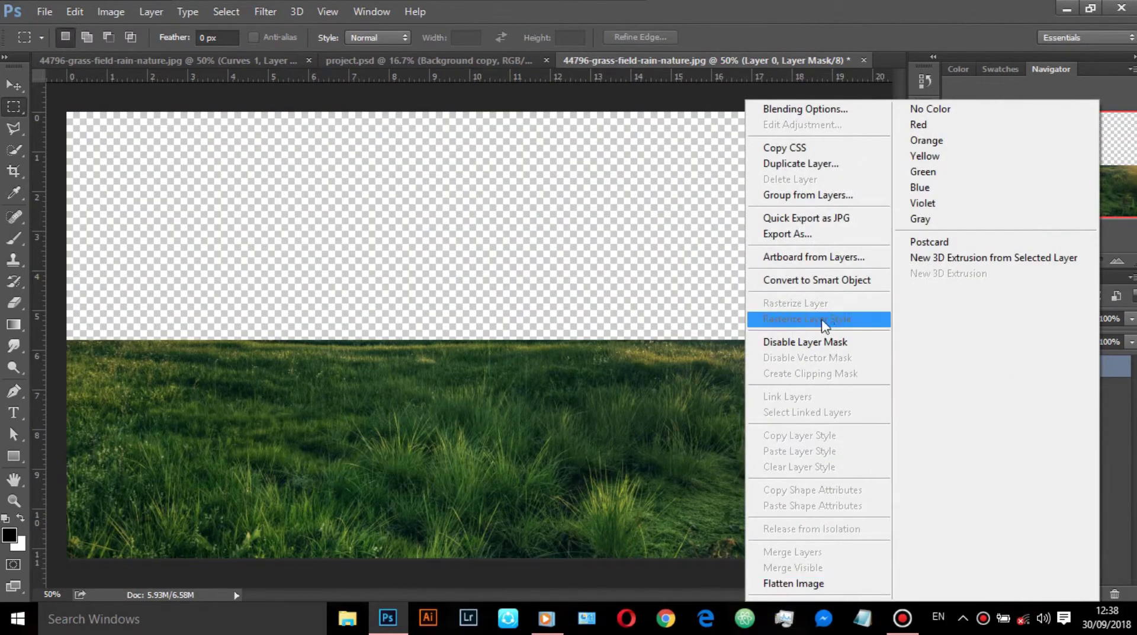
key(Escape)
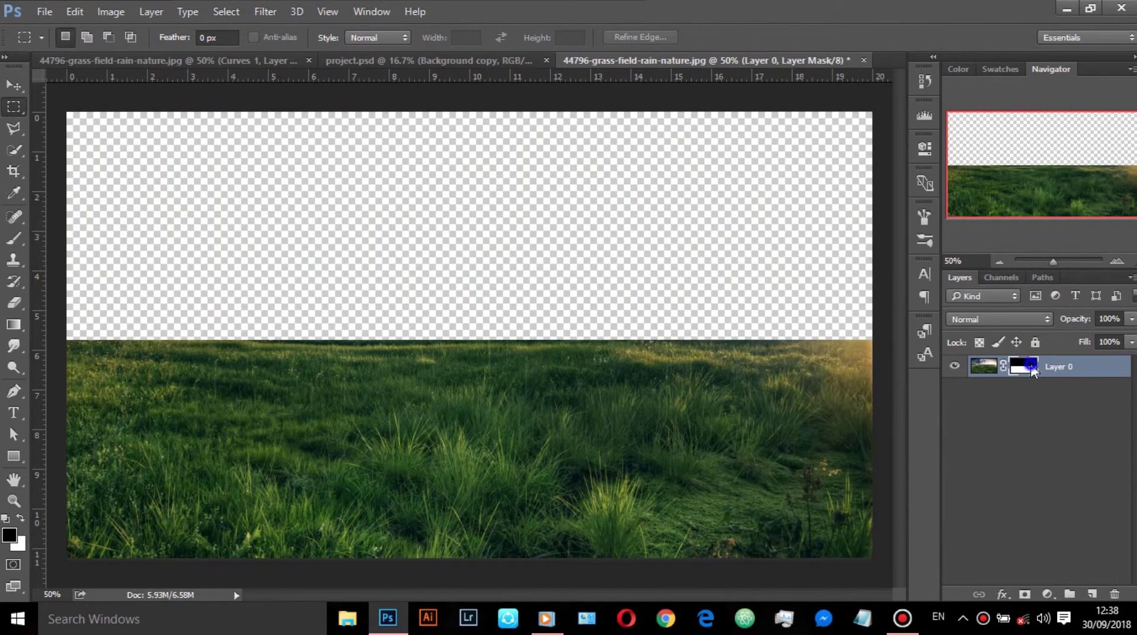
right_click(1031, 367)
click(1033, 415)
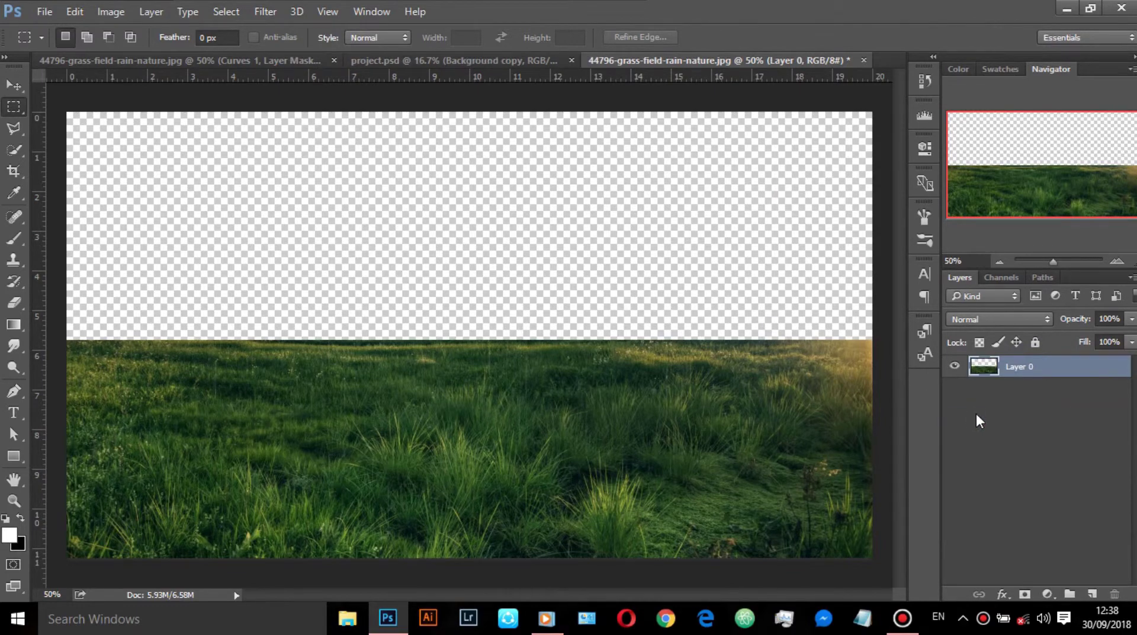
Step: Nudge the grass layer's top edge slightly with Free Transform and commit
click(7, 87)
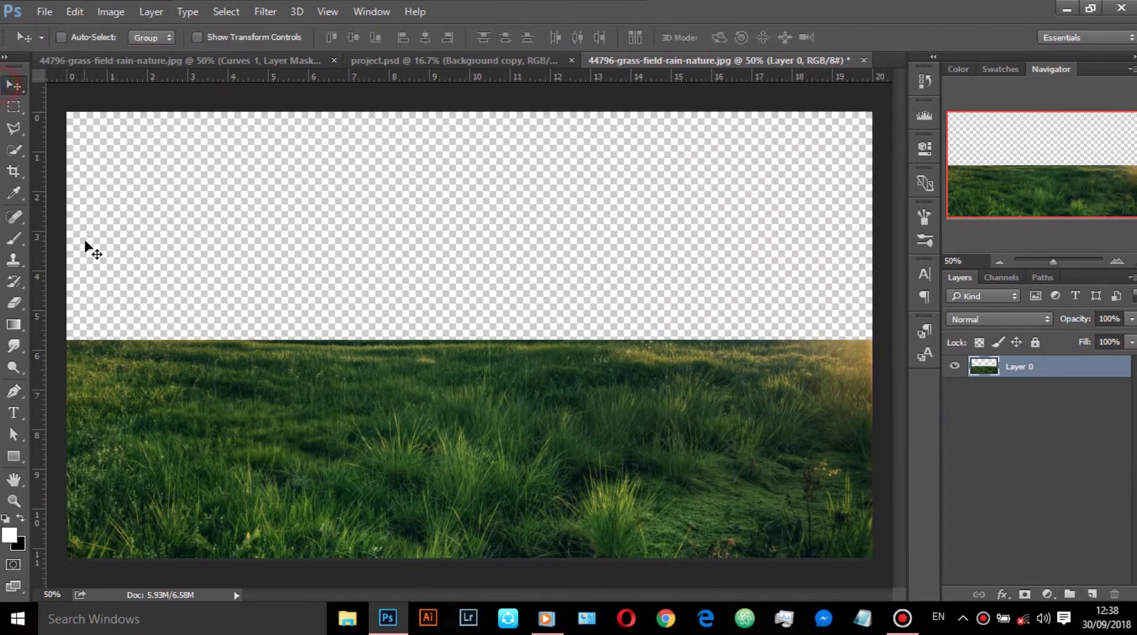
key(ctrl+t)
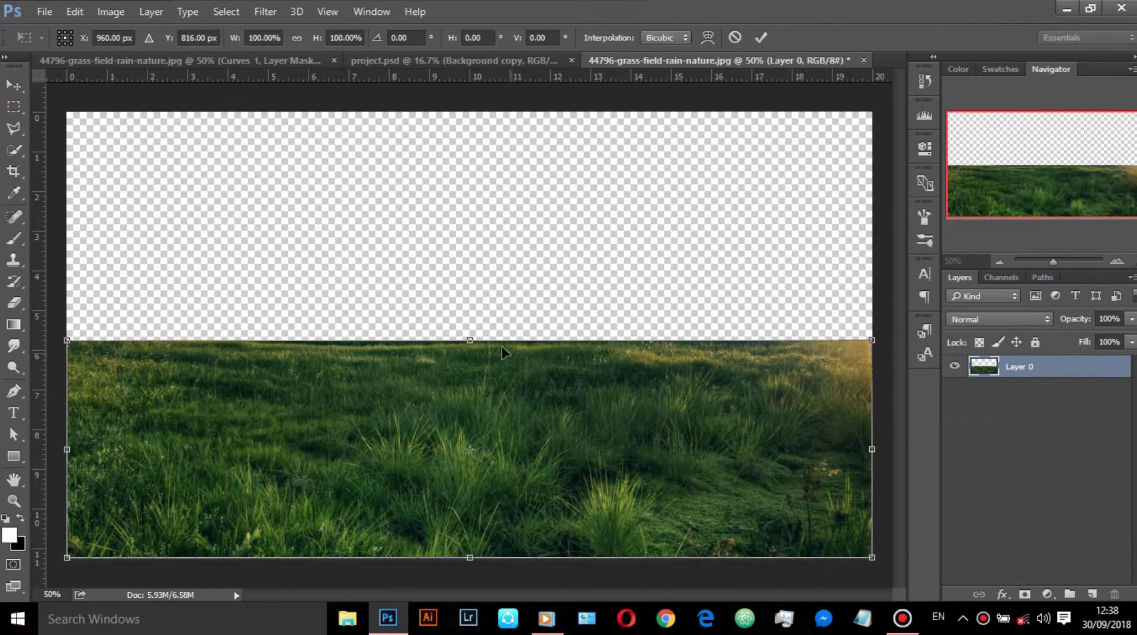
mouse_move(470, 344)
mouse_down()
mouse_move(472, 409)
mouse_move(470, 341)
mouse_up()
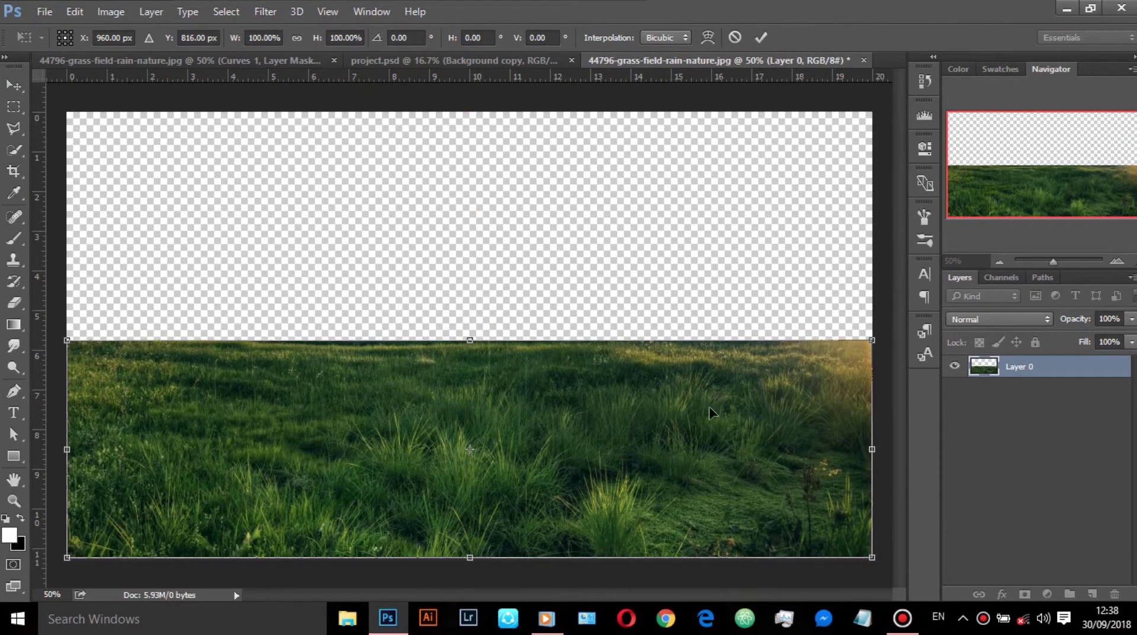
click(760, 37)
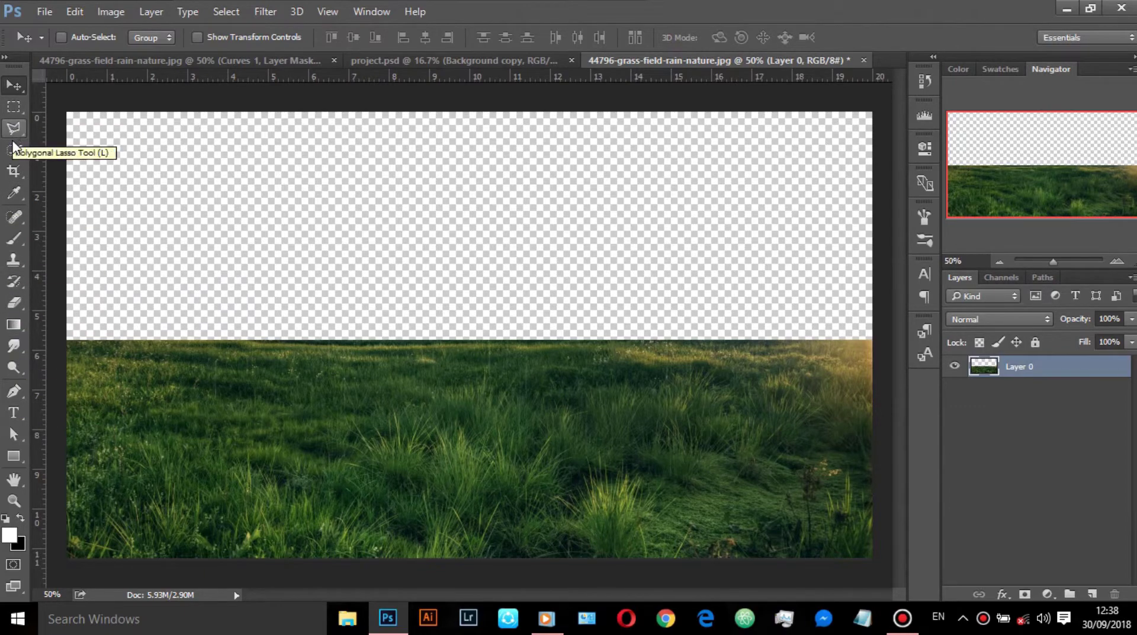
Step: Quick-select the bright right-hand patch, Content-Aware Fill it, and deselect
click(13, 149)
mouse_move(828, 365)
mouse_down()
mouse_move(876, 394)
mouse_move(812, 381)
mouse_move(799, 418)
mouse_move(820, 438)
mouse_up()
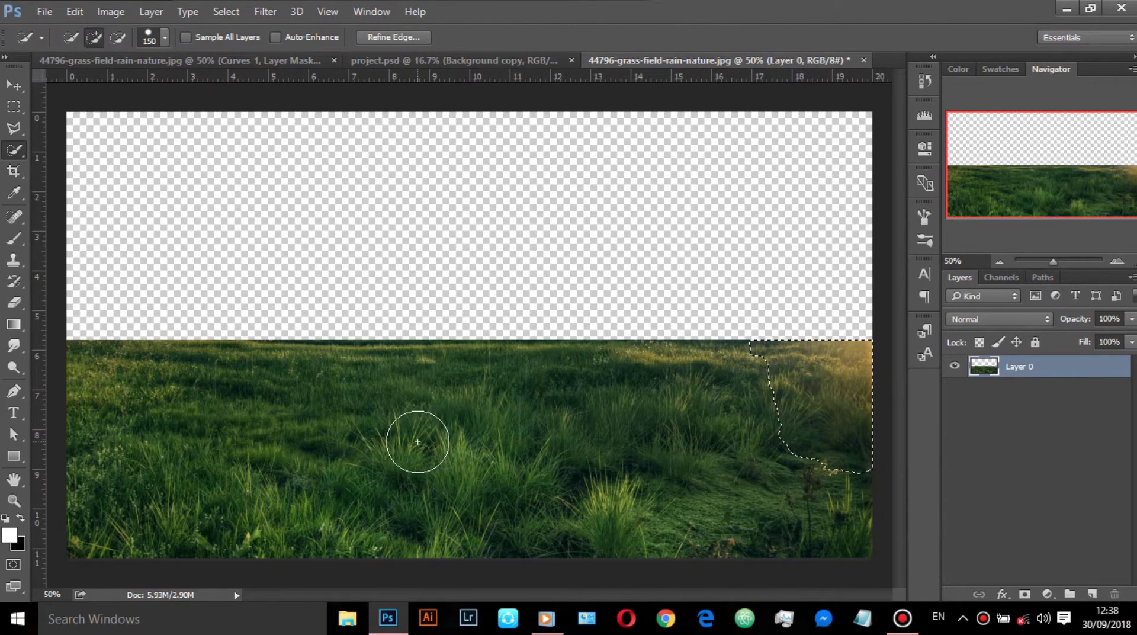
key(ctrl+z)
right_click(827, 383)
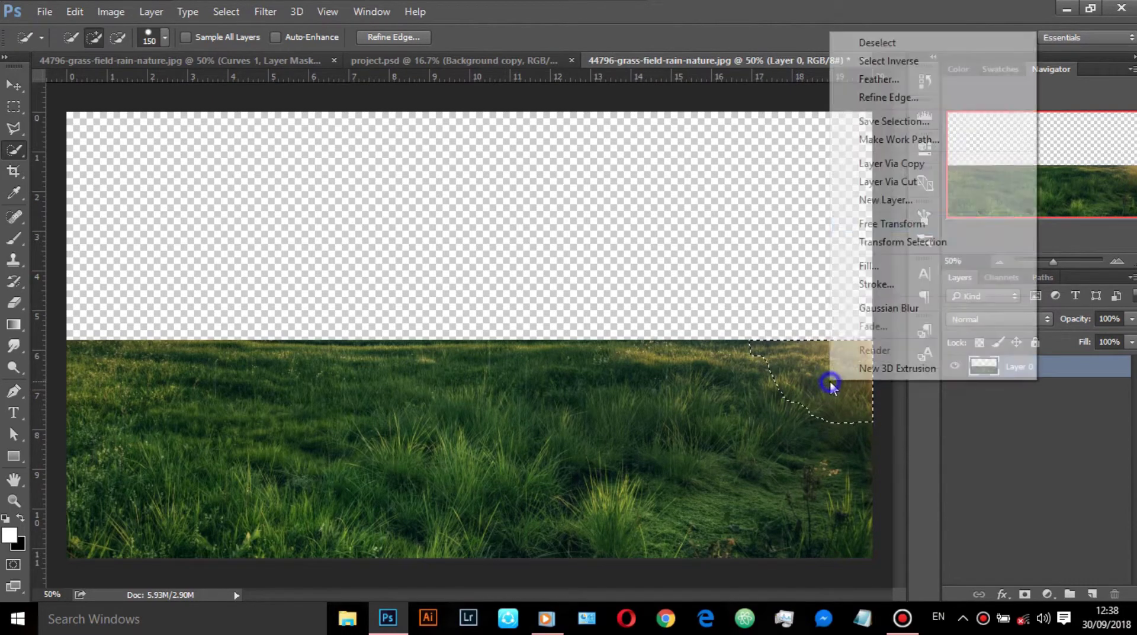
click(865, 264)
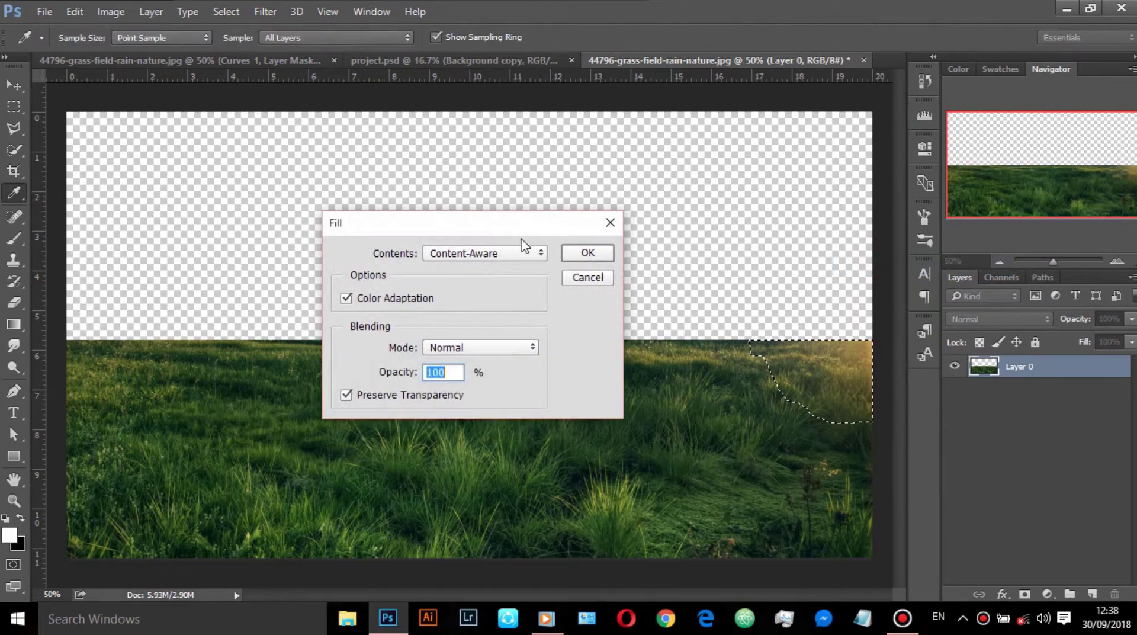
click(581, 253)
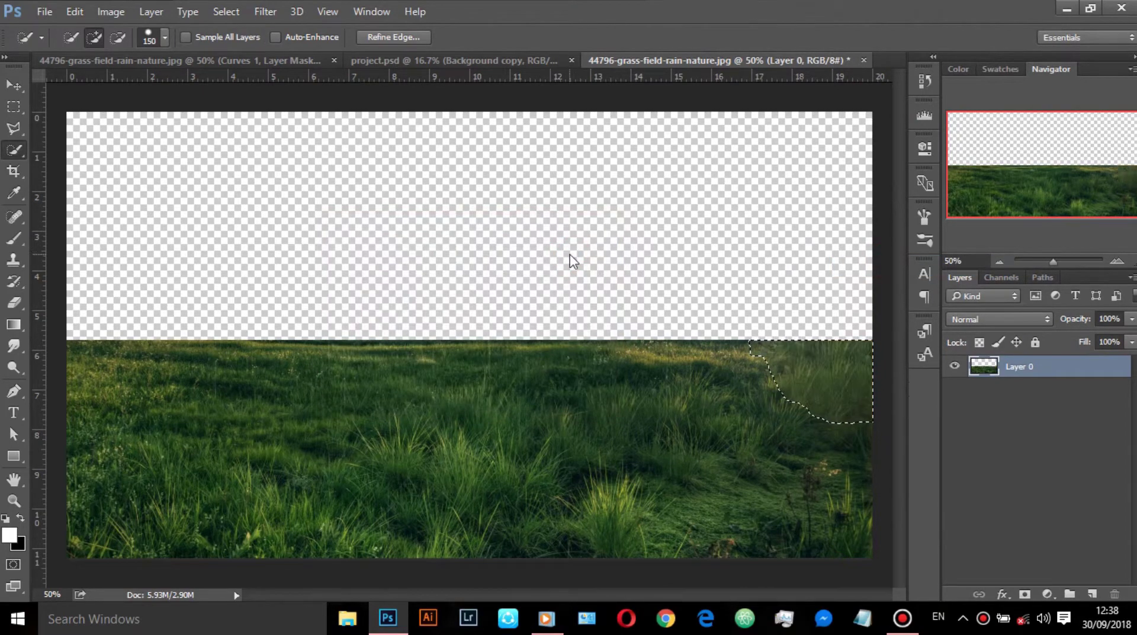
key(ctrl+d)
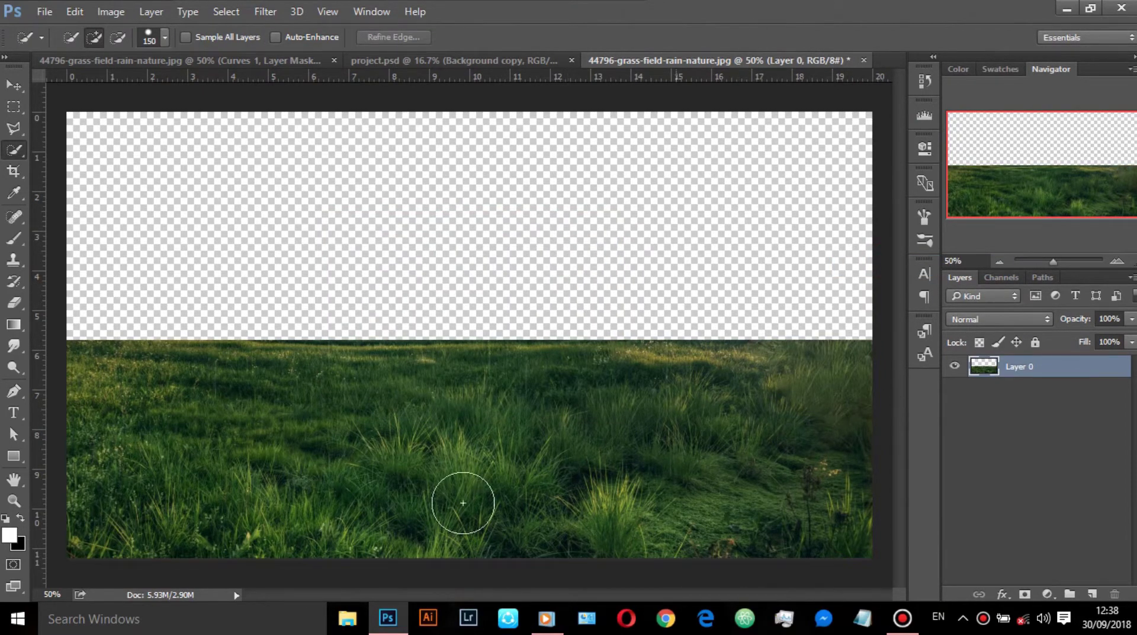
Step: Squash the grass layer to 76.14% height, then minimize Photoshop to the desktop
click(14, 84)
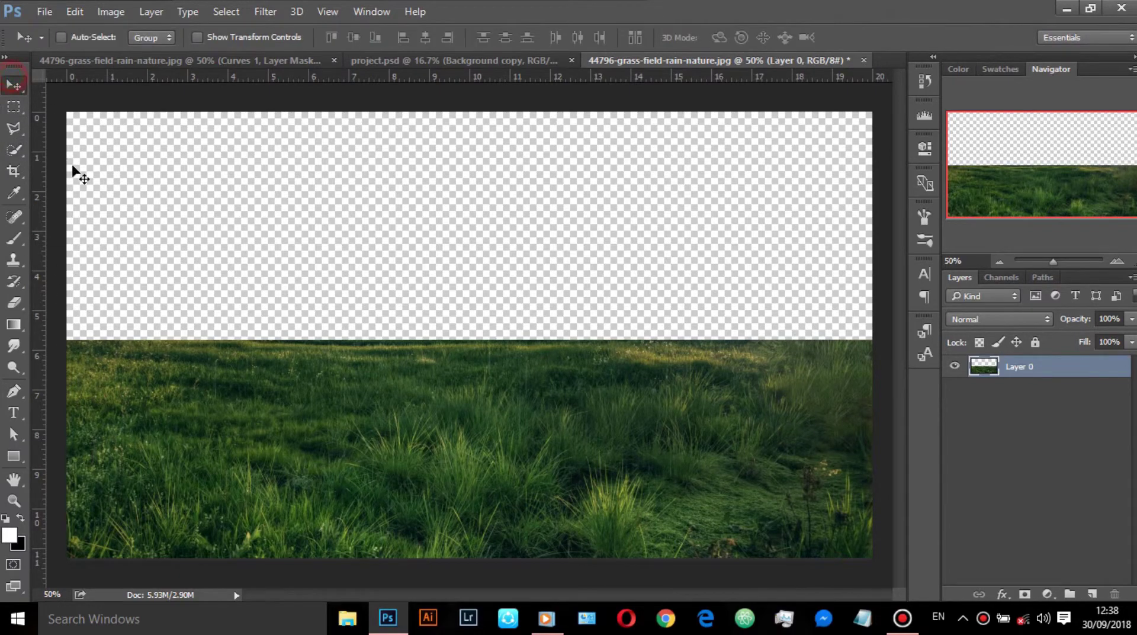
key(ctrl+t)
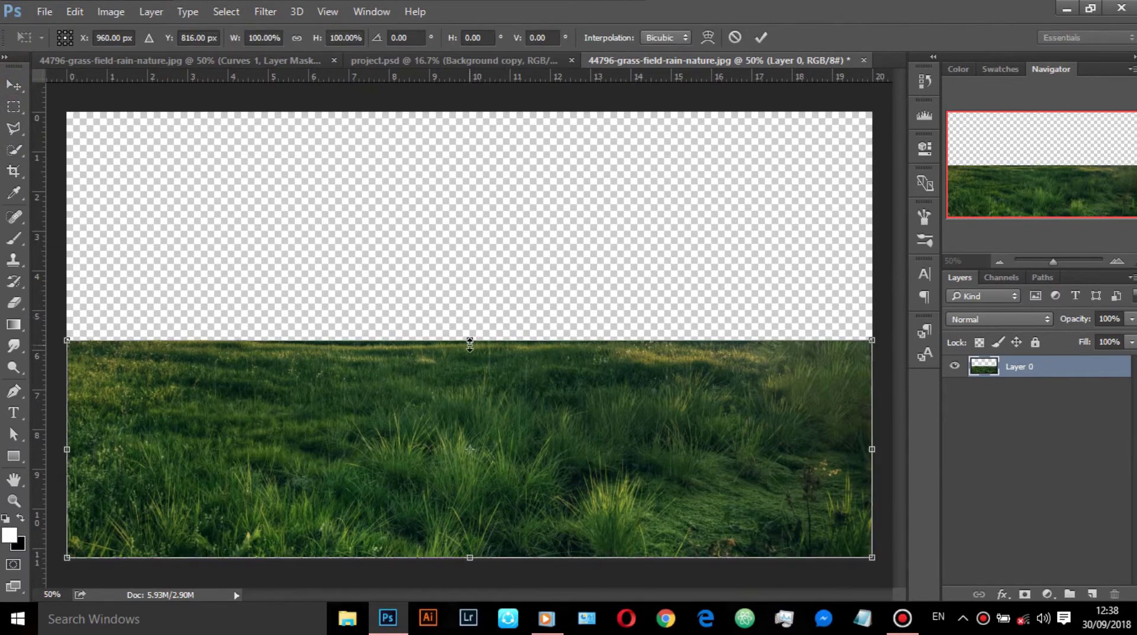
drag(469, 343, 471, 396)
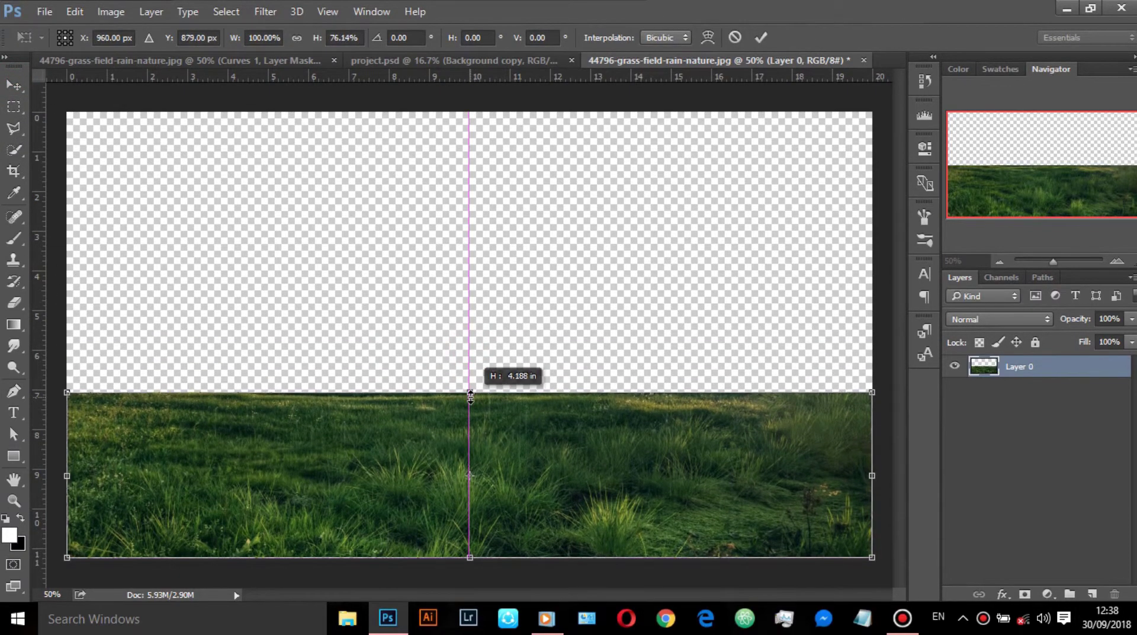
click(763, 38)
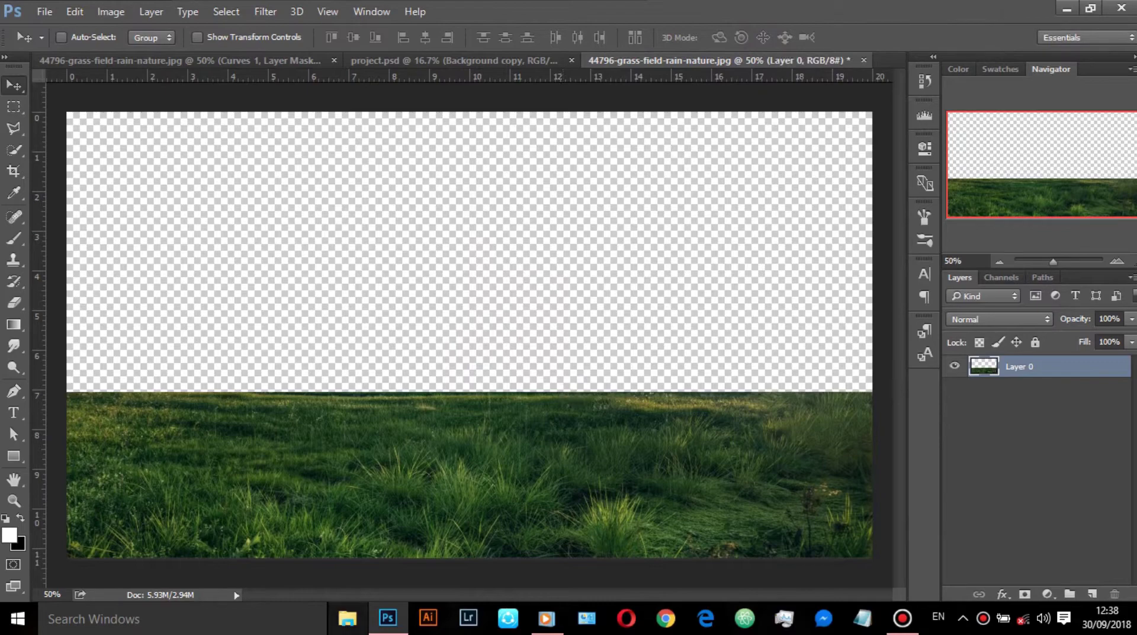
click(406, 612)
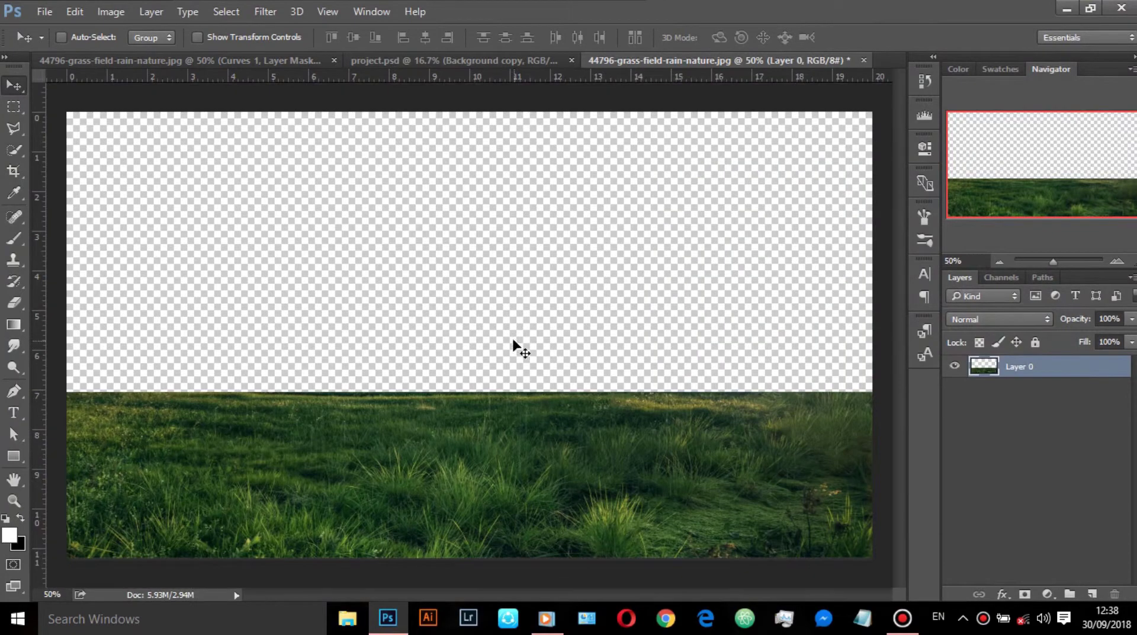
Step: Place the Sky image above the grass, stretched to canvas width and raised to the horizon
drag(397, 594, 511, 336)
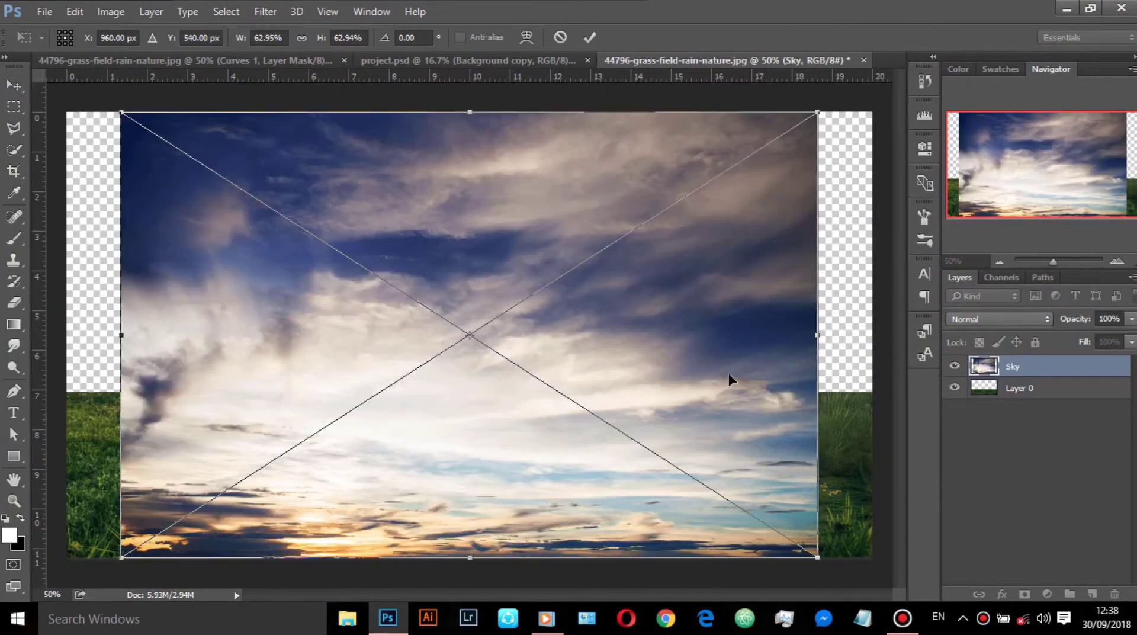
mouse_move(814, 342)
mouse_down()
mouse_move(881, 339)
mouse_move(871, 335)
mouse_up()
drag(129, 335, 67, 335)
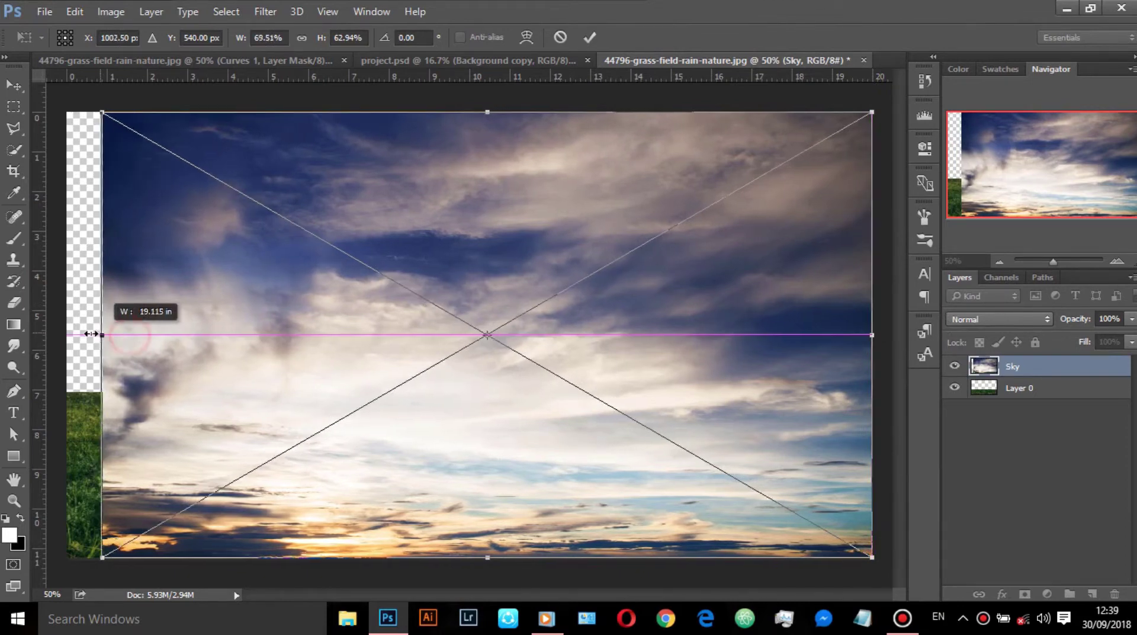
drag(383, 445, 382, 338)
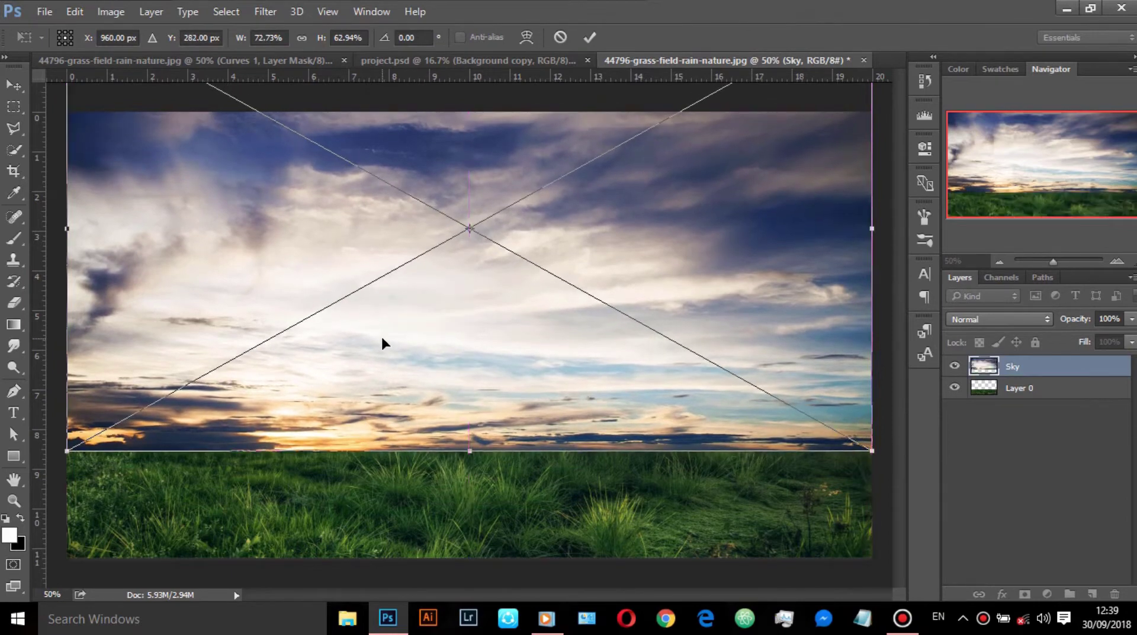
Step: Commit the Sky placement and nudge the sky layer slightly higher
click(589, 37)
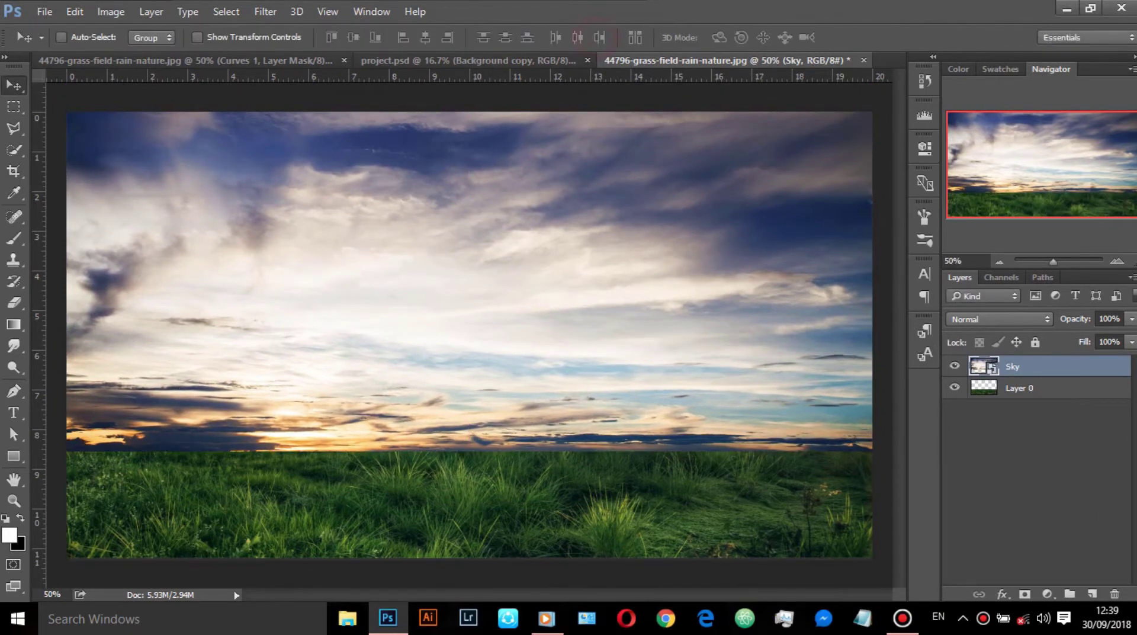
ctrl+click(990, 386)
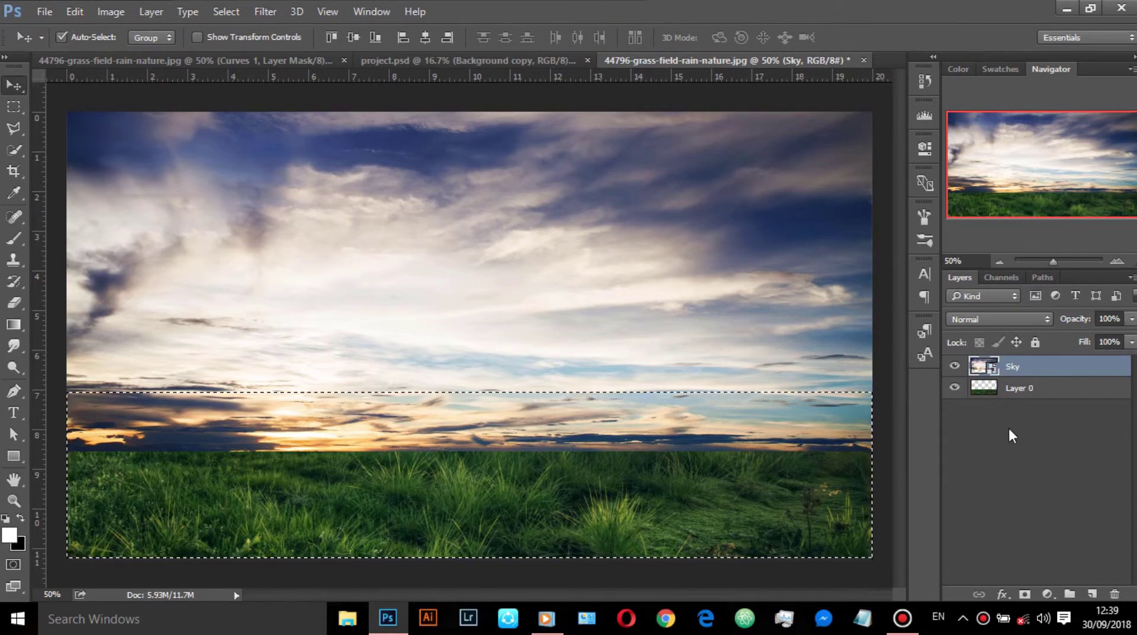
key(ctrl+d)
mouse_move(544, 332)
mouse_down()
mouse_move(539, 308)
mouse_move(539, 331)
mouse_up()
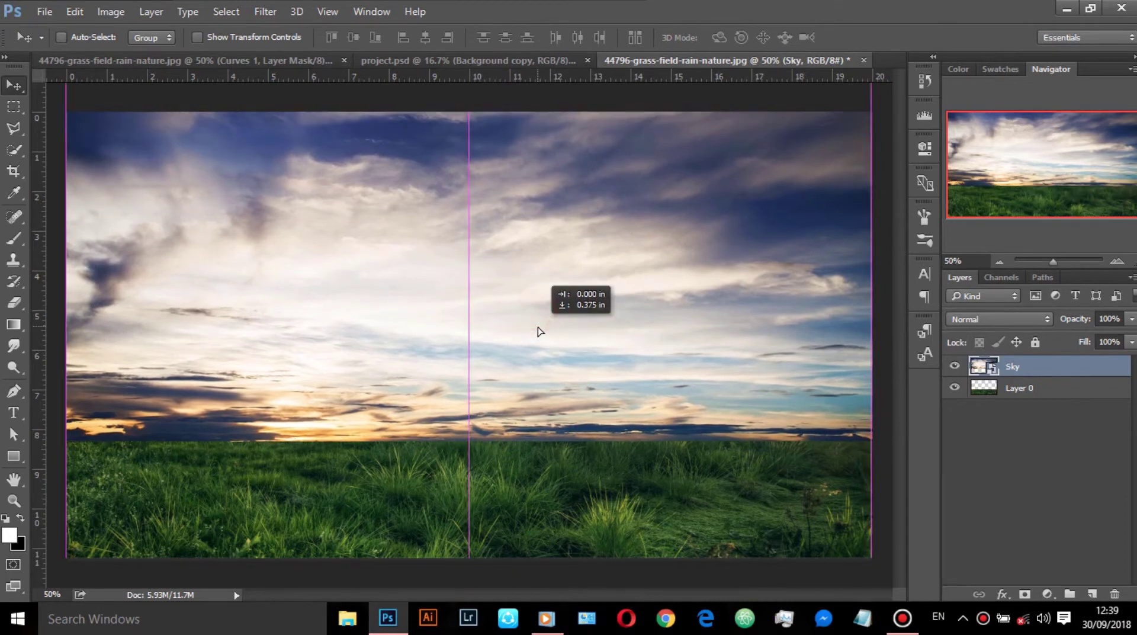
Step: Rasterize Sky and erase it within the grass layer's selection using a 250 px eraser
key(ctrl)
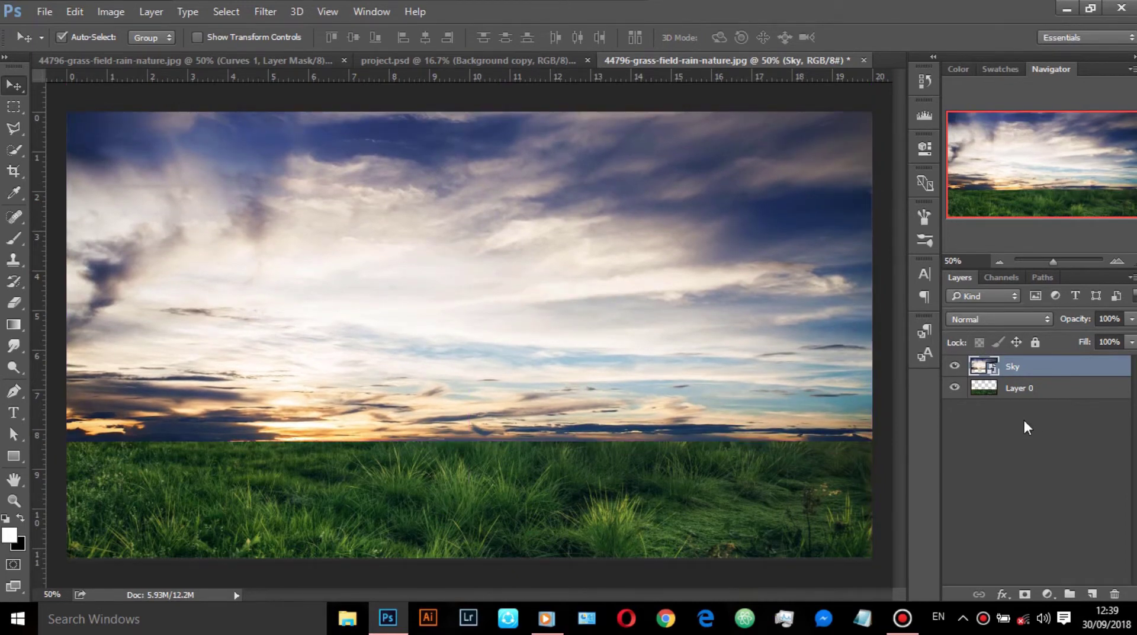
ctrl+click(994, 393)
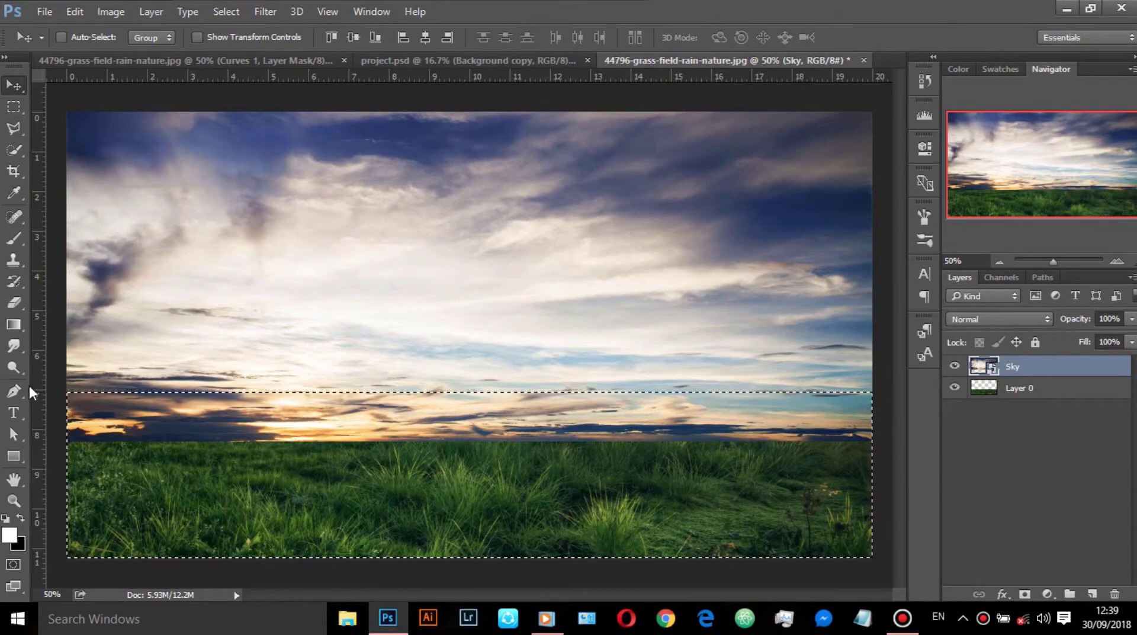
click(16, 309)
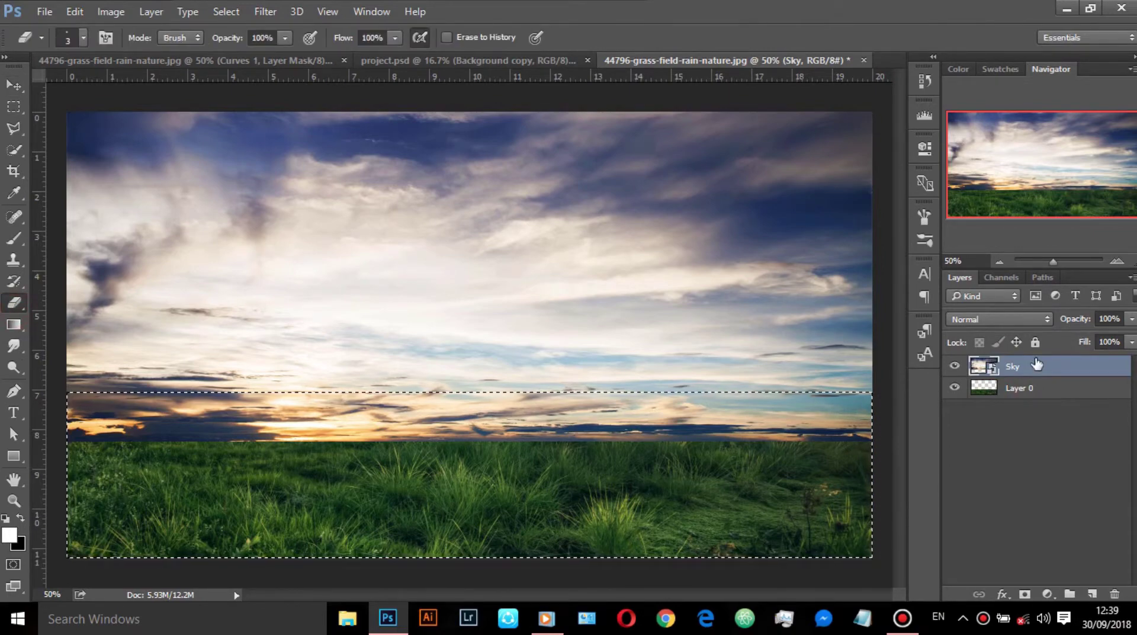
right_click(1037, 366)
click(714, 364)
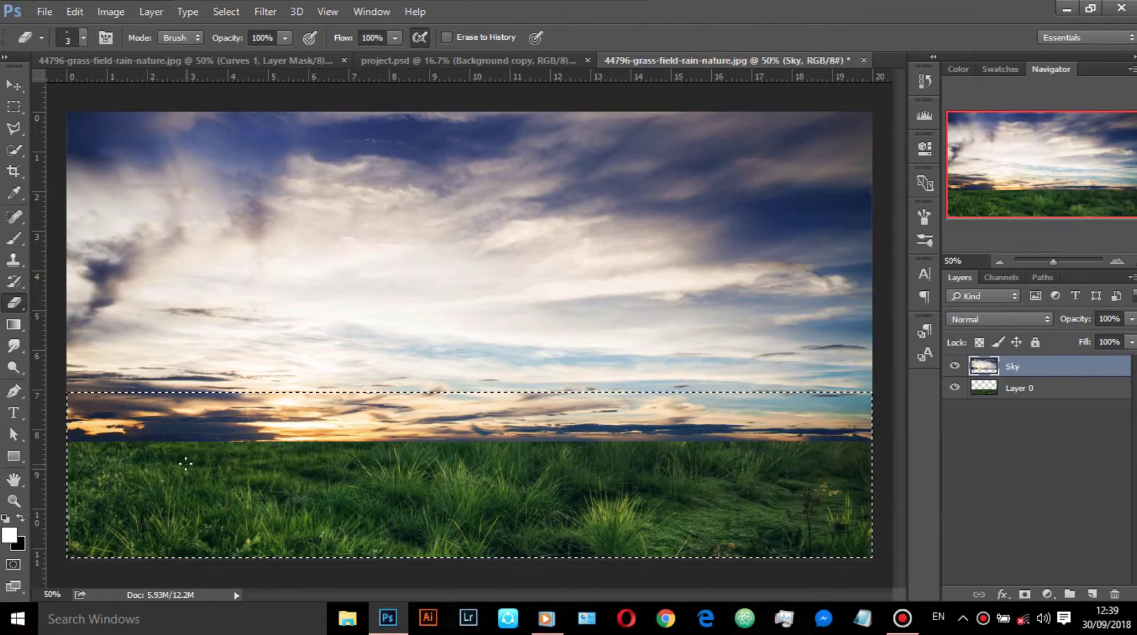
key(])
key(])
key(])
key(])
key(])
key(])
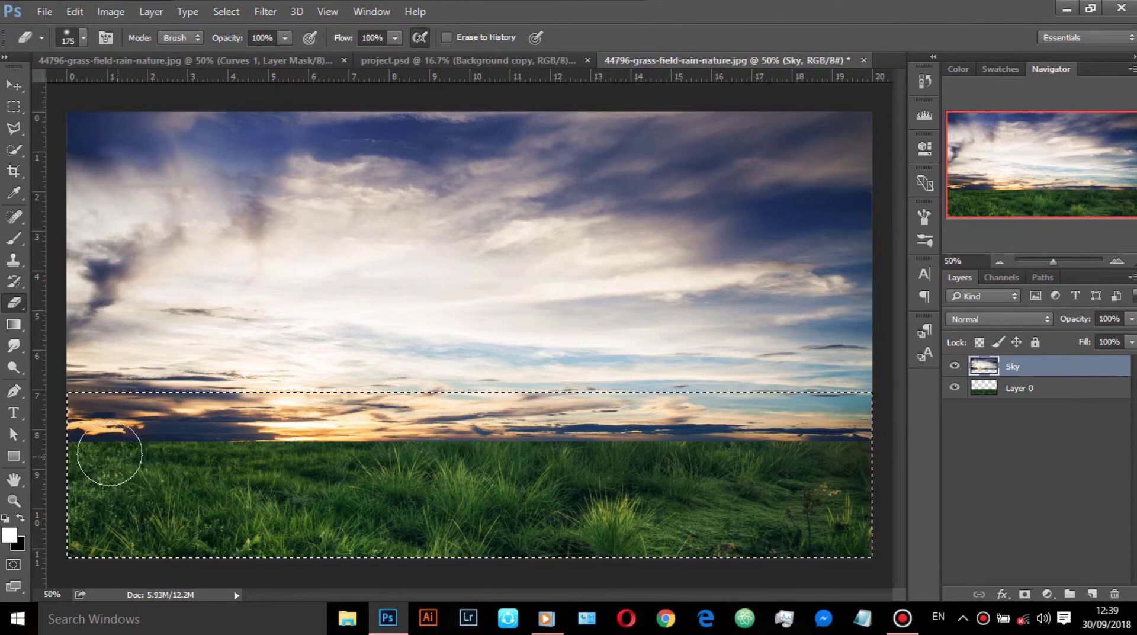
drag(93, 428, 858, 403)
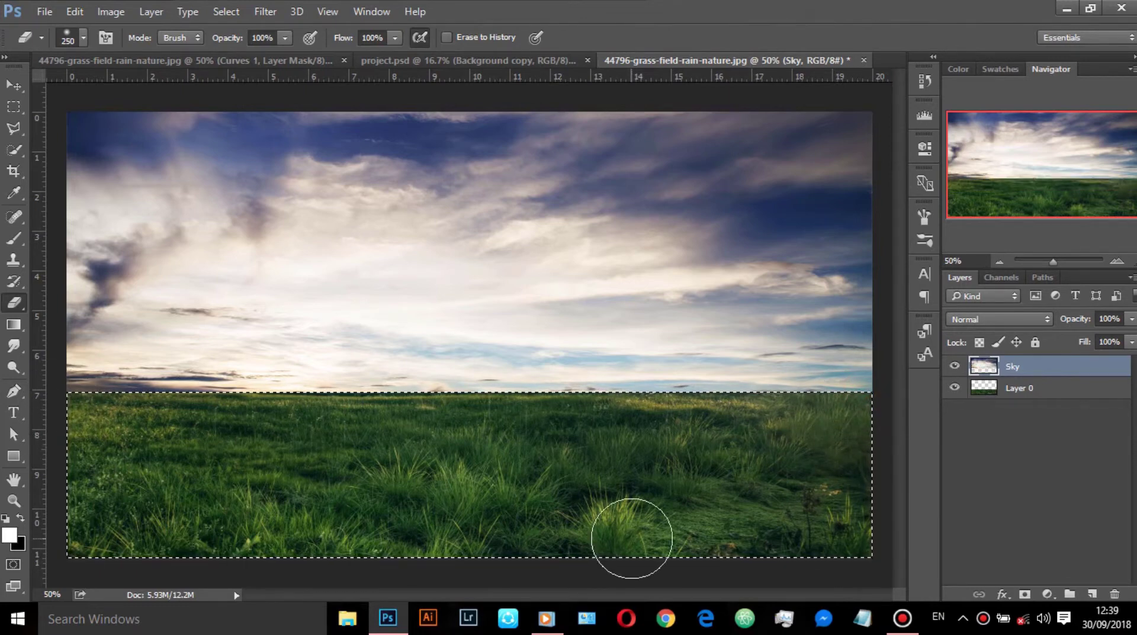
key(ctrl+d)
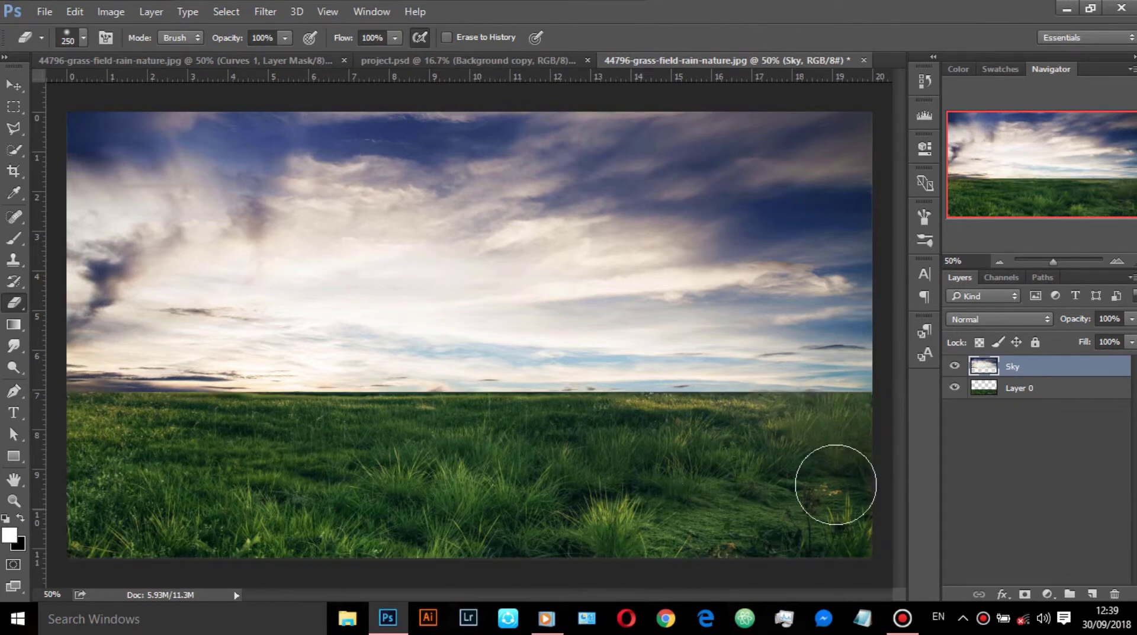
click(1080, 389)
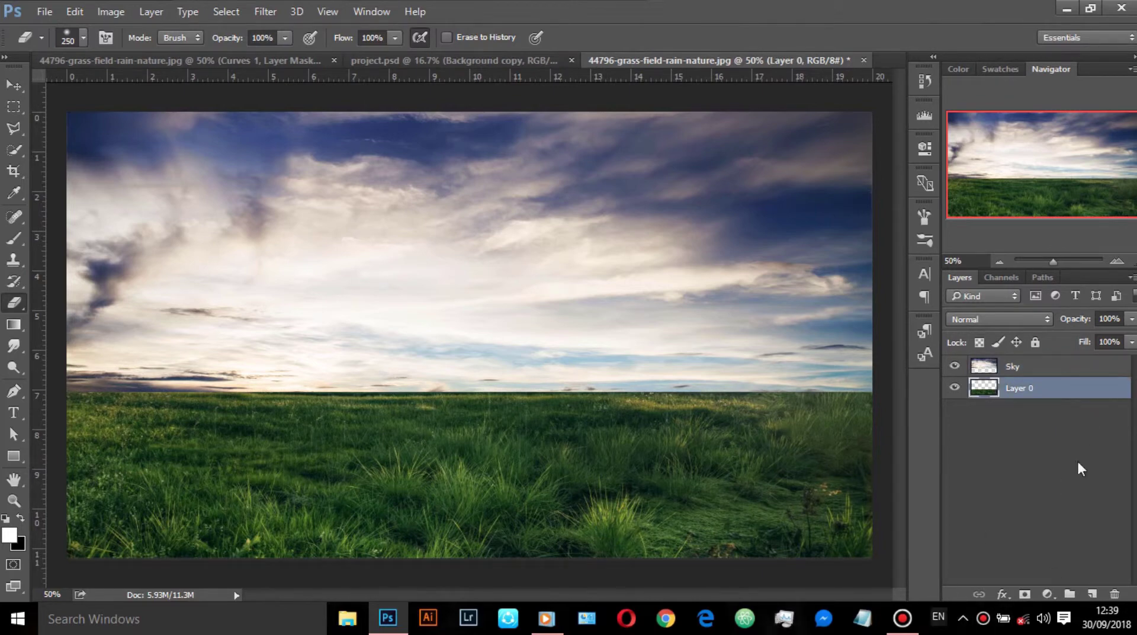
Step: Add a new empty Layer 1 above the Sky layer
click(1078, 366)
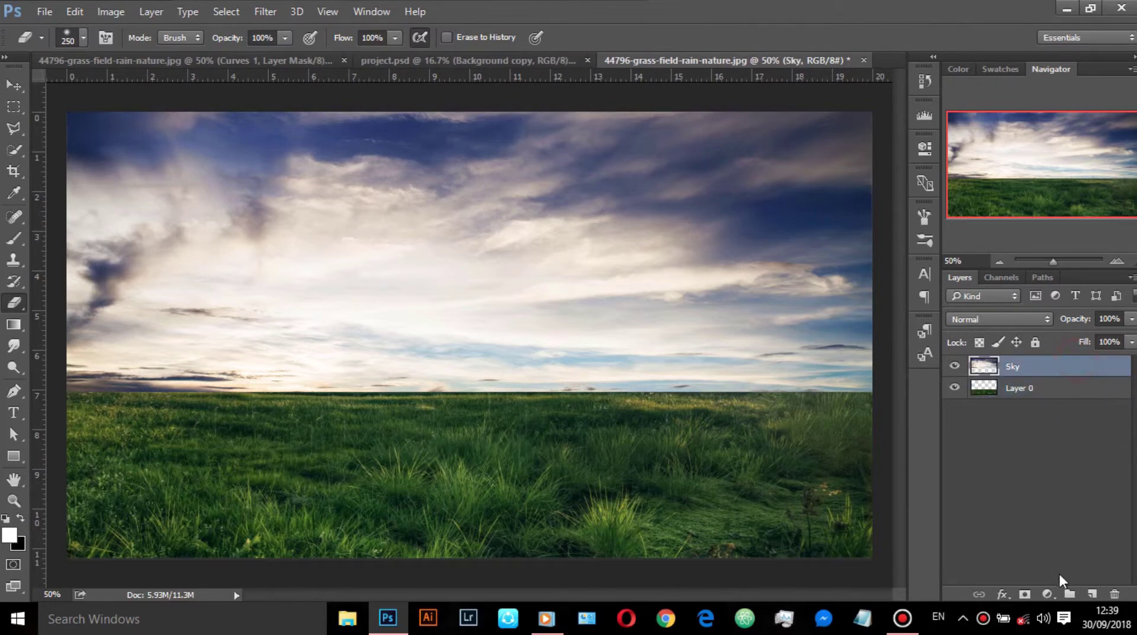
click(1069, 594)
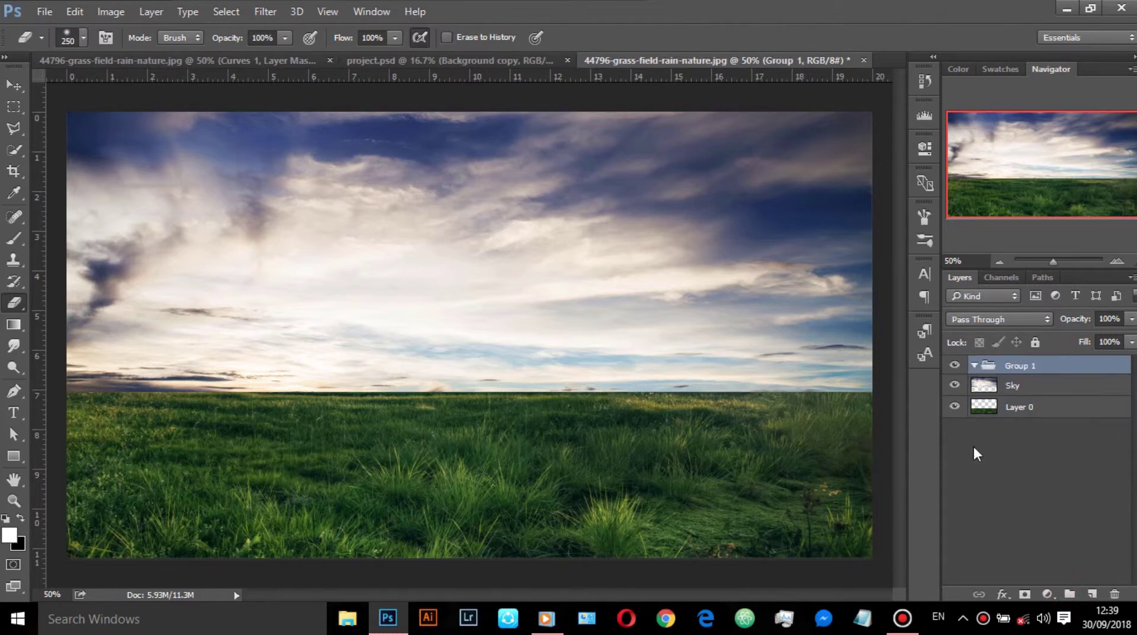
key(ctrl+z)
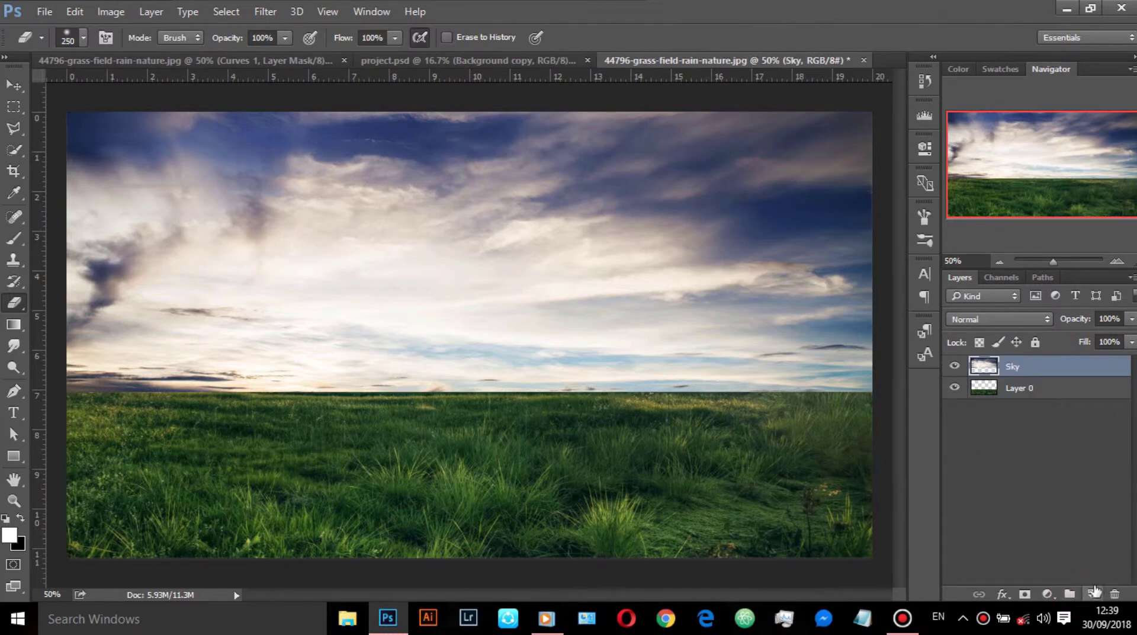
click(1093, 593)
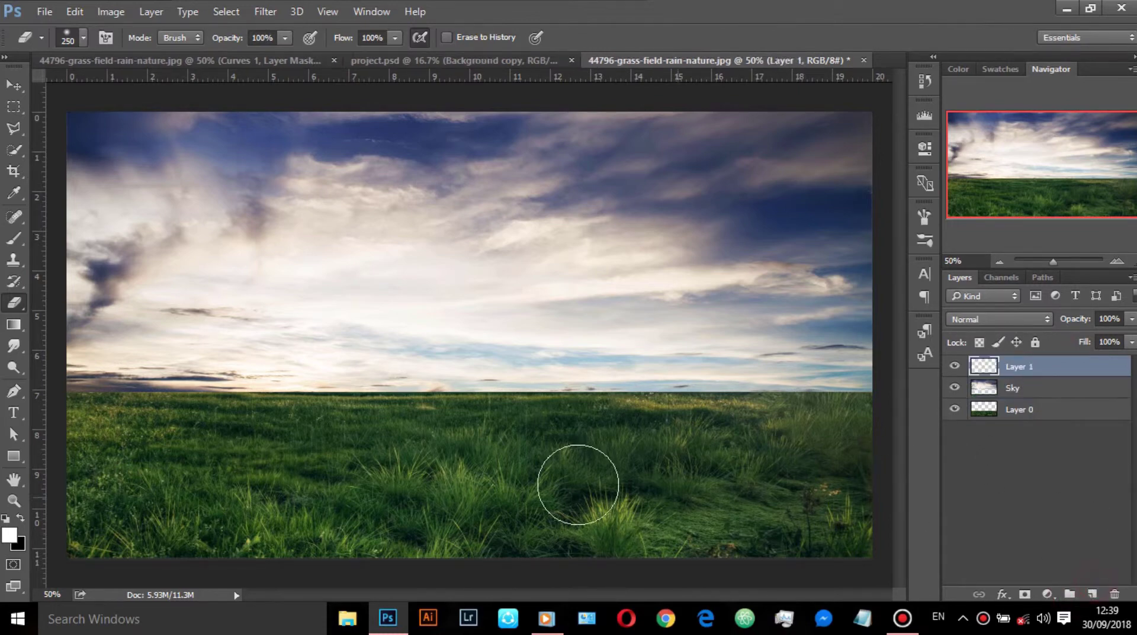
Step: Paint white mist along the whole horizon with a 200 px brush
click(4, 244)
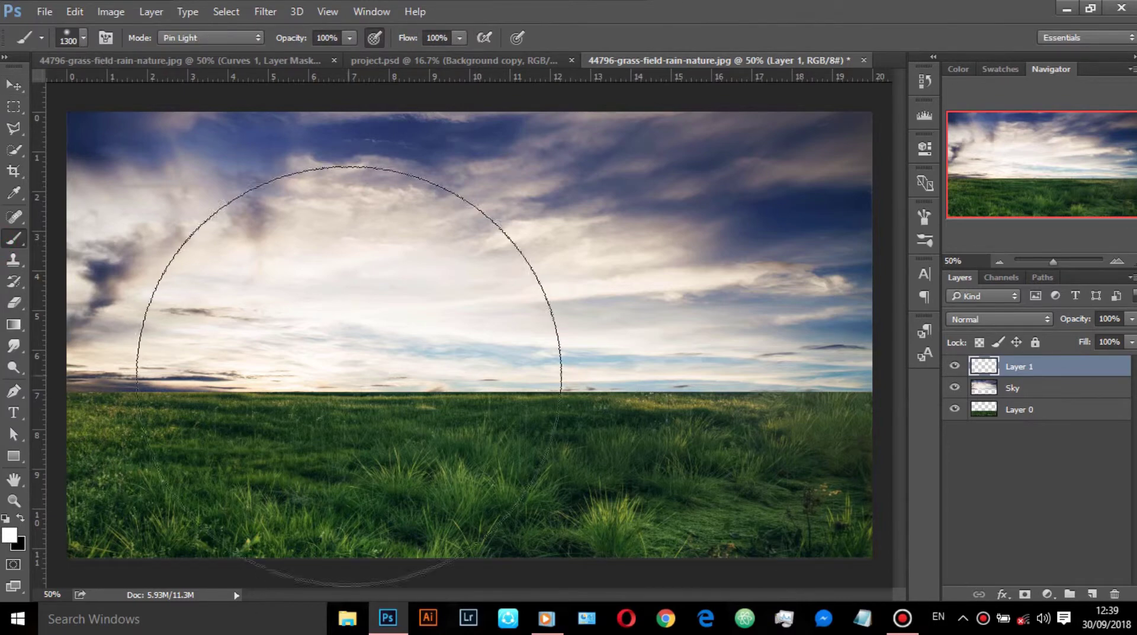
key(bracketleft)
key(bracketleft)
key(bracketleft)
key(bracketleft)
key(bracketleft)
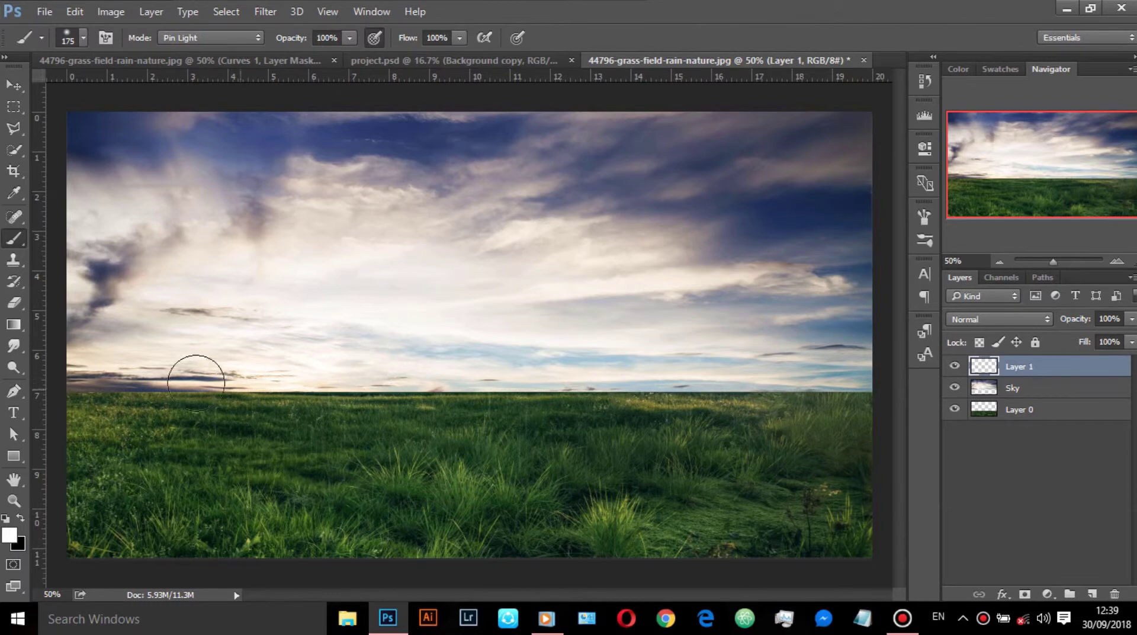
key(bracketright)
key(bracketright)
key(bracketright)
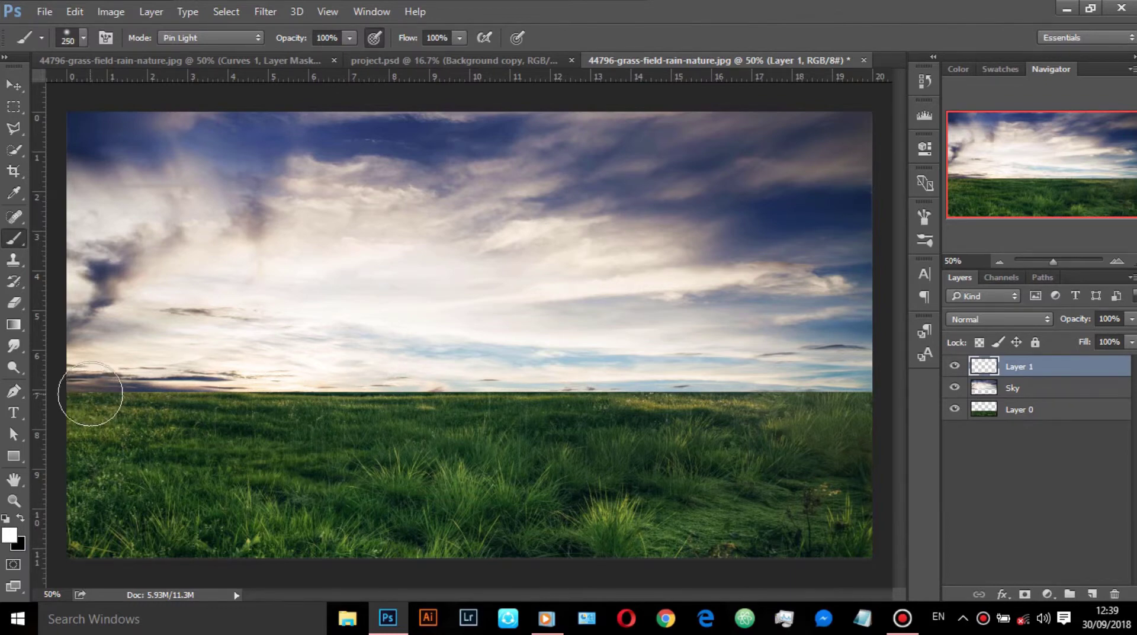
drag(90, 394, 878, 405)
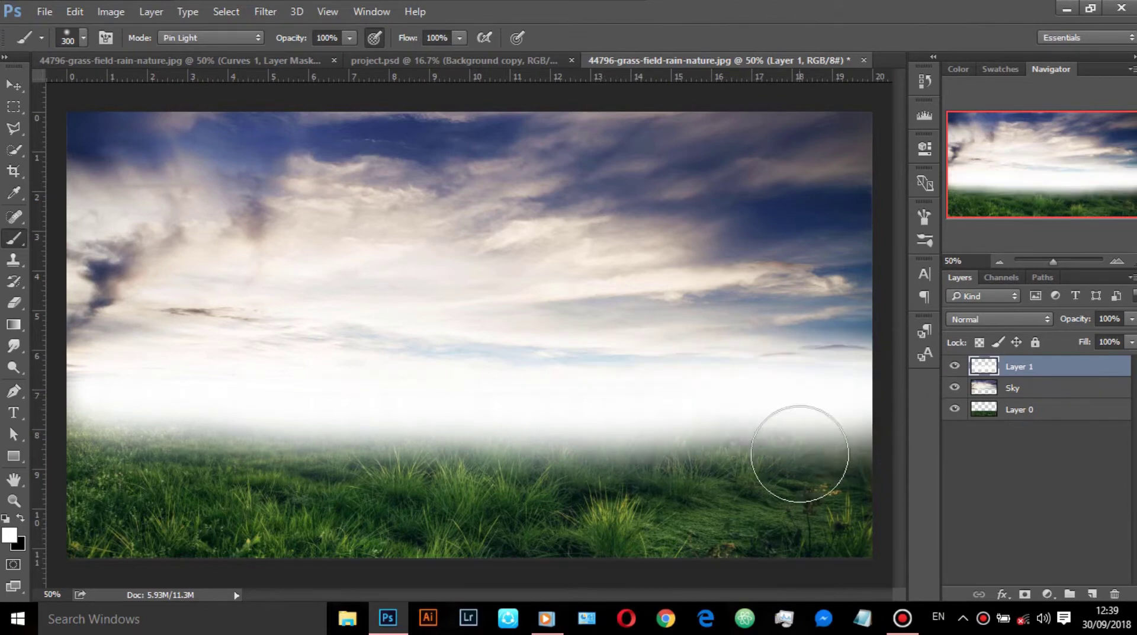
key(ctrl+z)
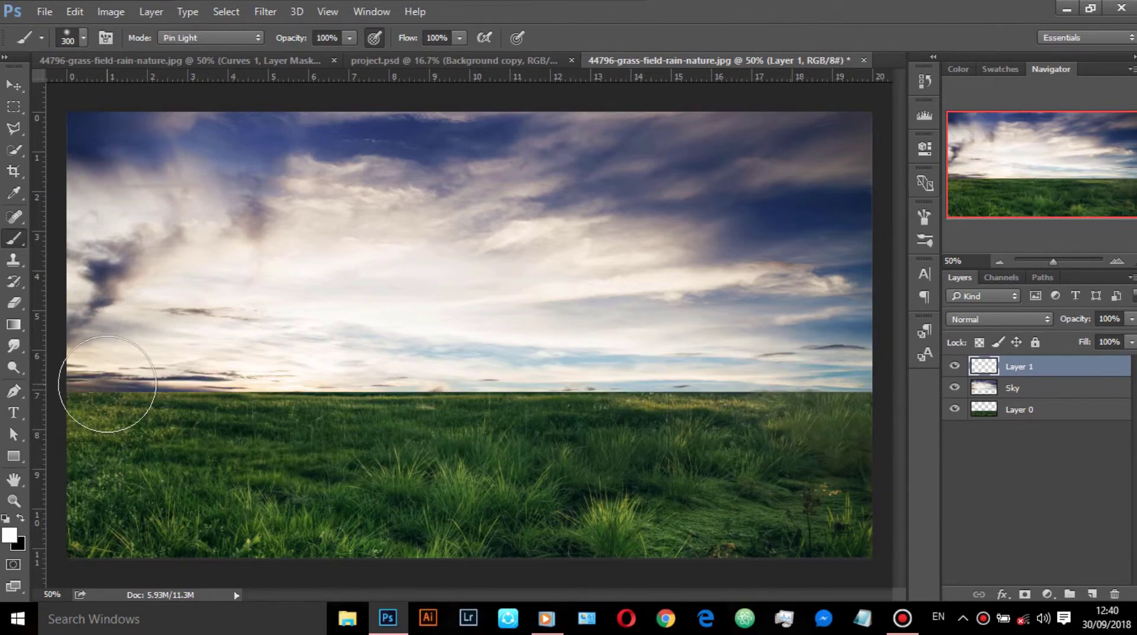
key(bracketleft)
key(bracketleft)
drag(95, 396, 547, 401)
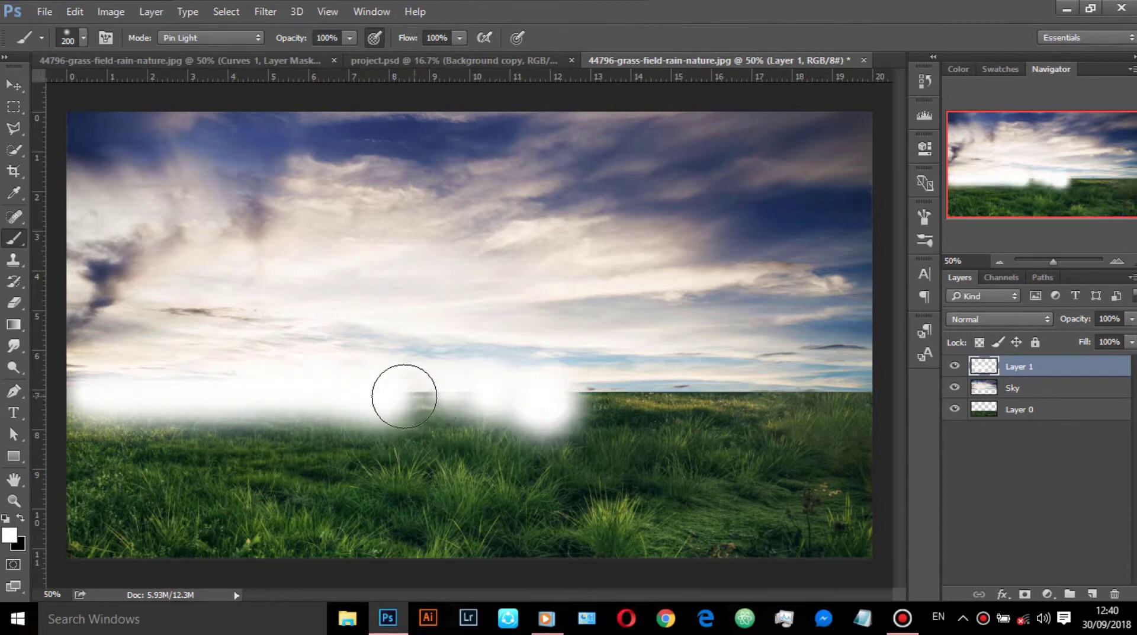
drag(401, 394, 870, 400)
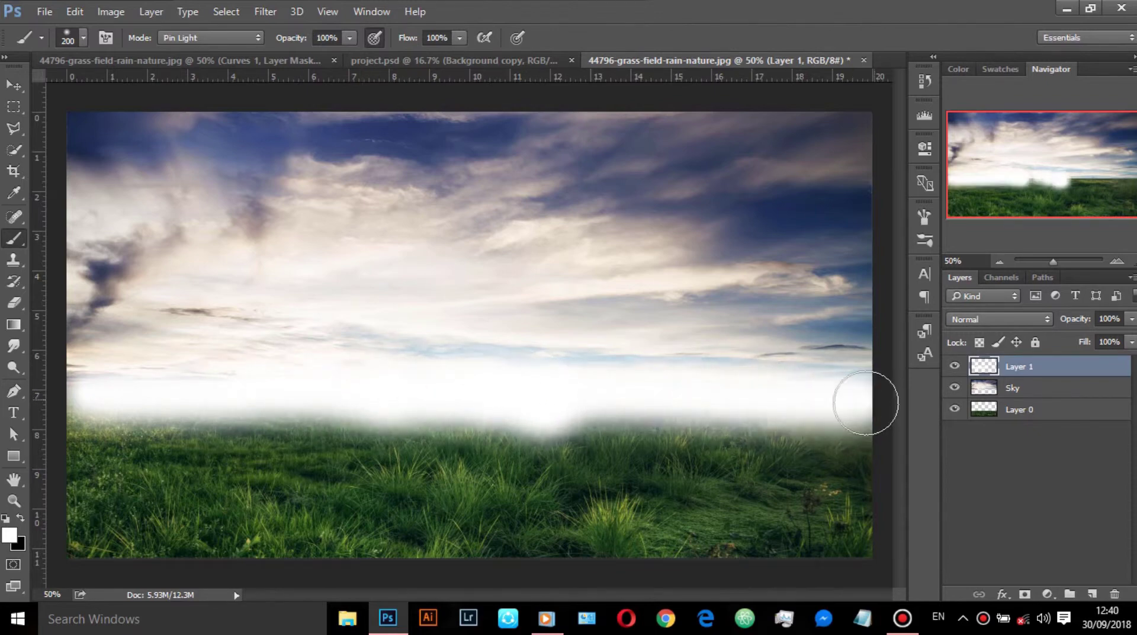
Step: Try Screen blending on the mist, revert to Normal, and lower its opacity to 71%
click(1025, 320)
click(979, 102)
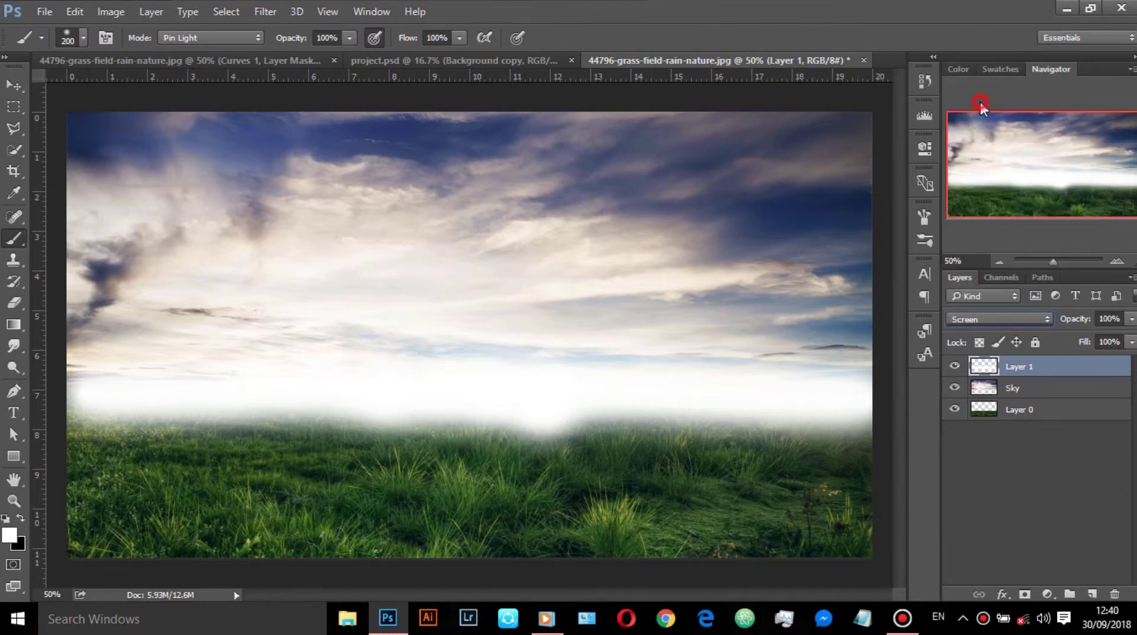
click(1039, 318)
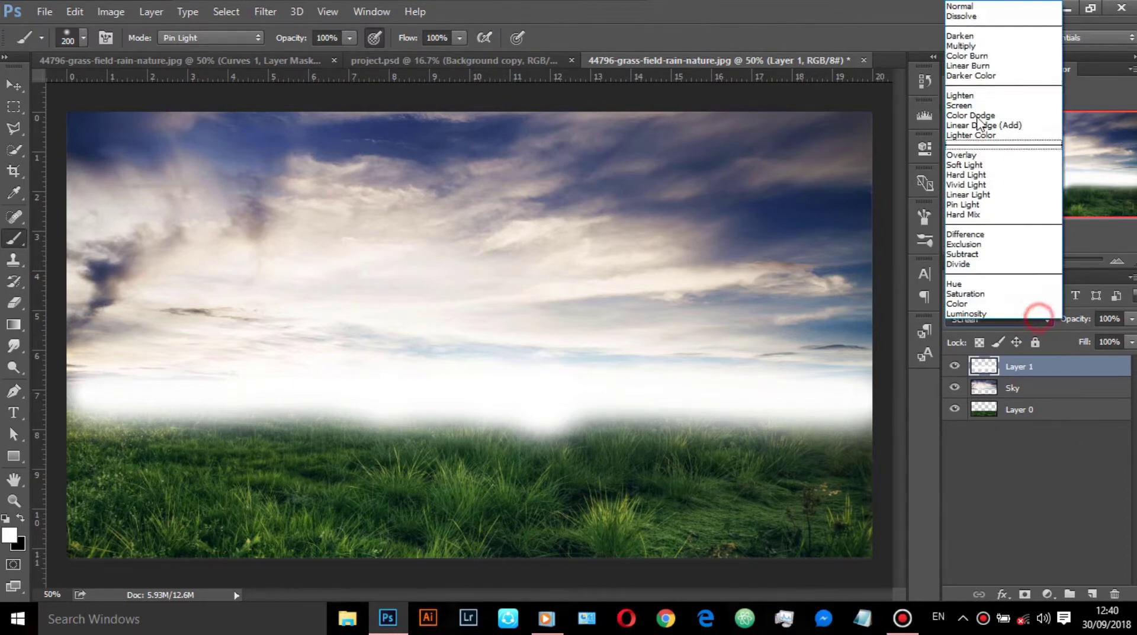
click(1000, 8)
drag(1085, 320, 1060, 319)
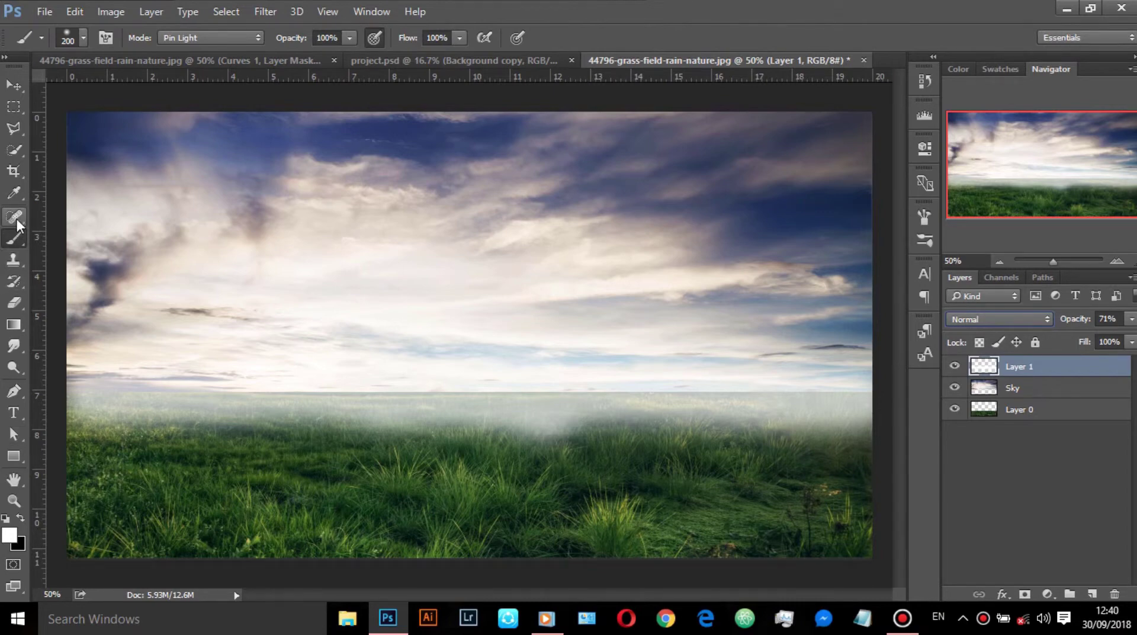
Step: Erase some mist off the grass, then drag the elephant PNG into the document
click(13, 302)
drag(497, 464, 550, 471)
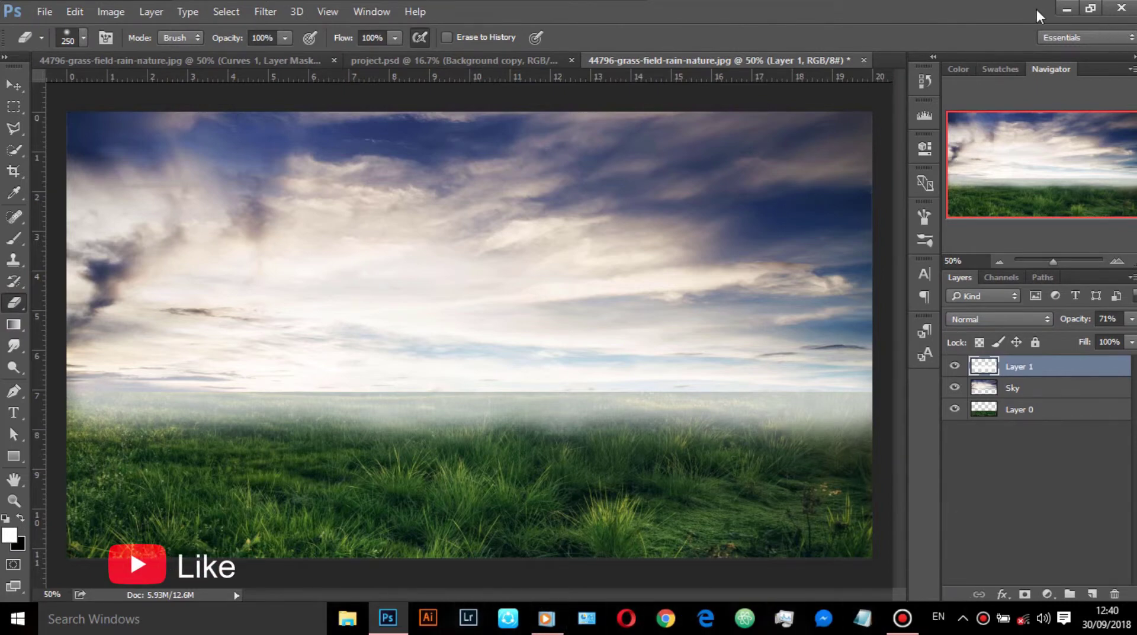
click(1065, 10)
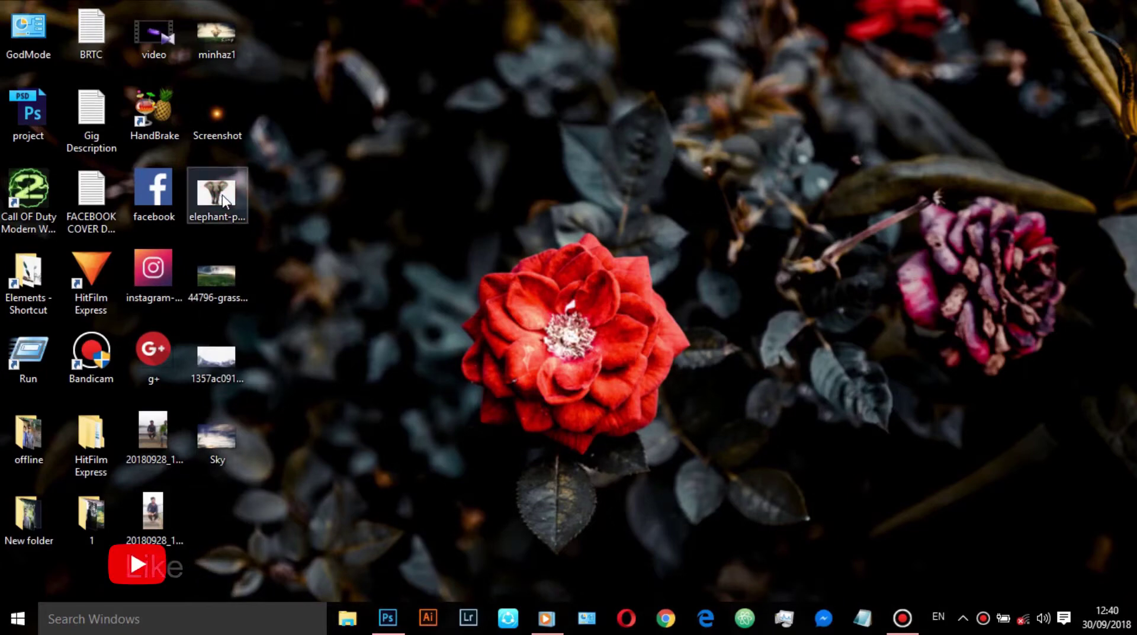
mouse_move(220, 201)
mouse_down()
mouse_move(286, 201)
mouse_move(383, 623)
mouse_move(449, 399)
mouse_up()
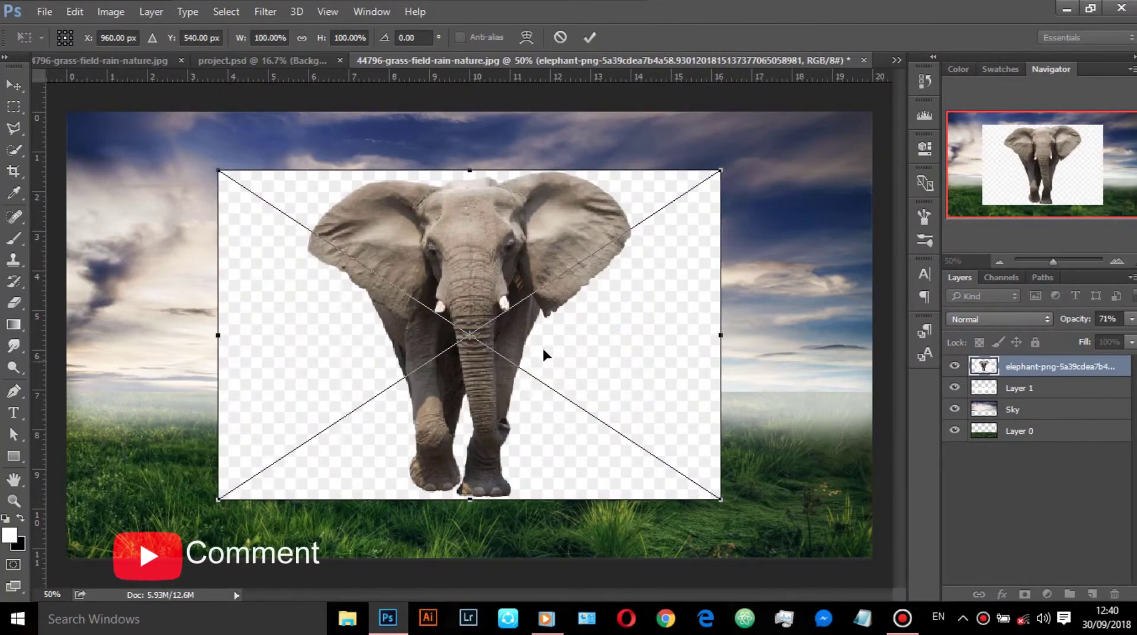
Step: Commit the elephant layer, test Screen blending, and revert to Normal
click(589, 38)
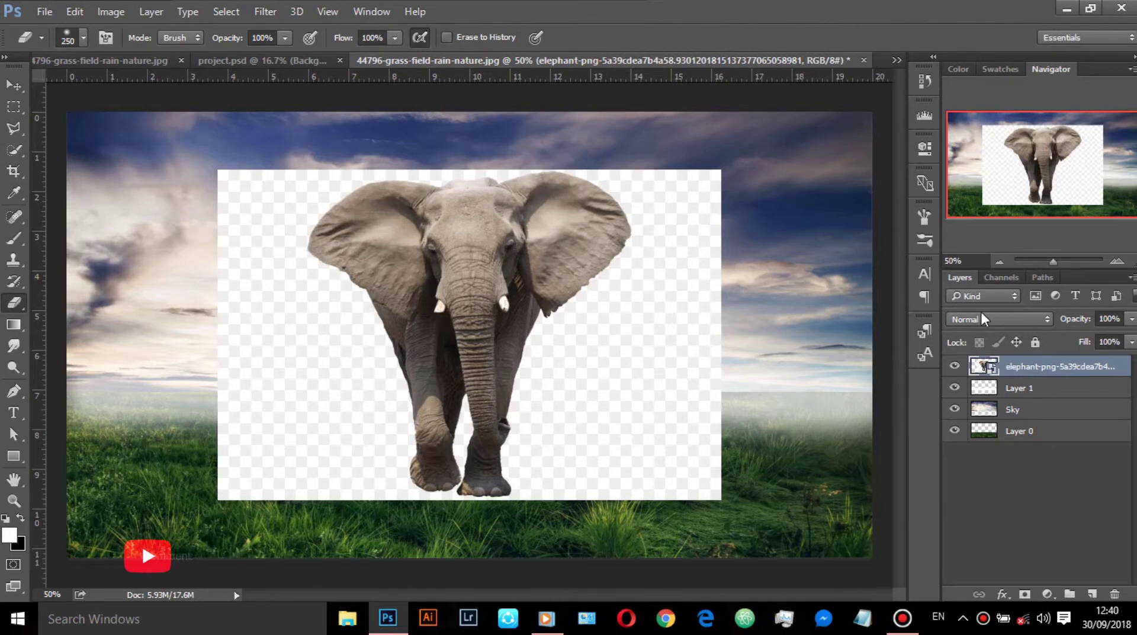
click(998, 319)
click(960, 104)
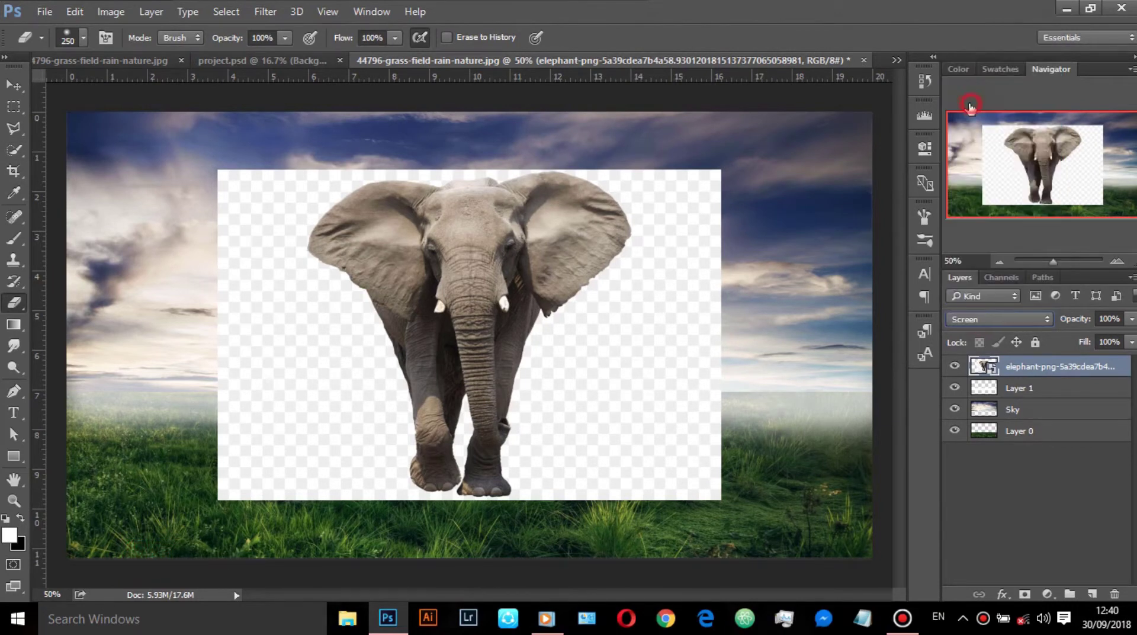
key(ctrl+z)
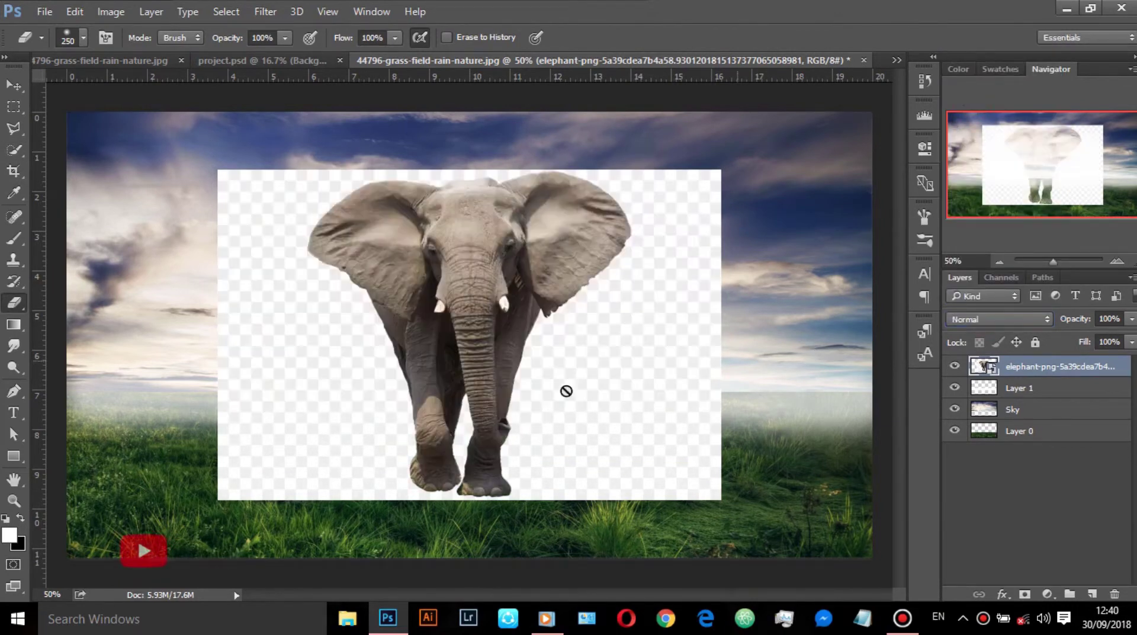
click(13, 149)
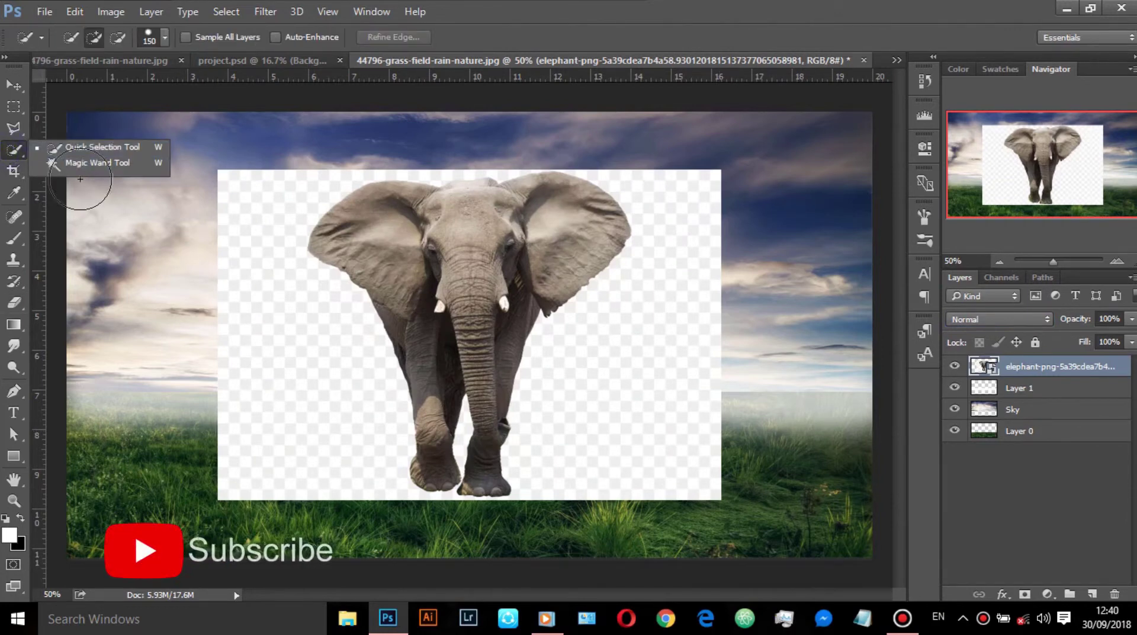
Step: Select the transparent area around the elephant with the Magic Wand, then return to Quick Selection
click(95, 147)
right_click(12, 150)
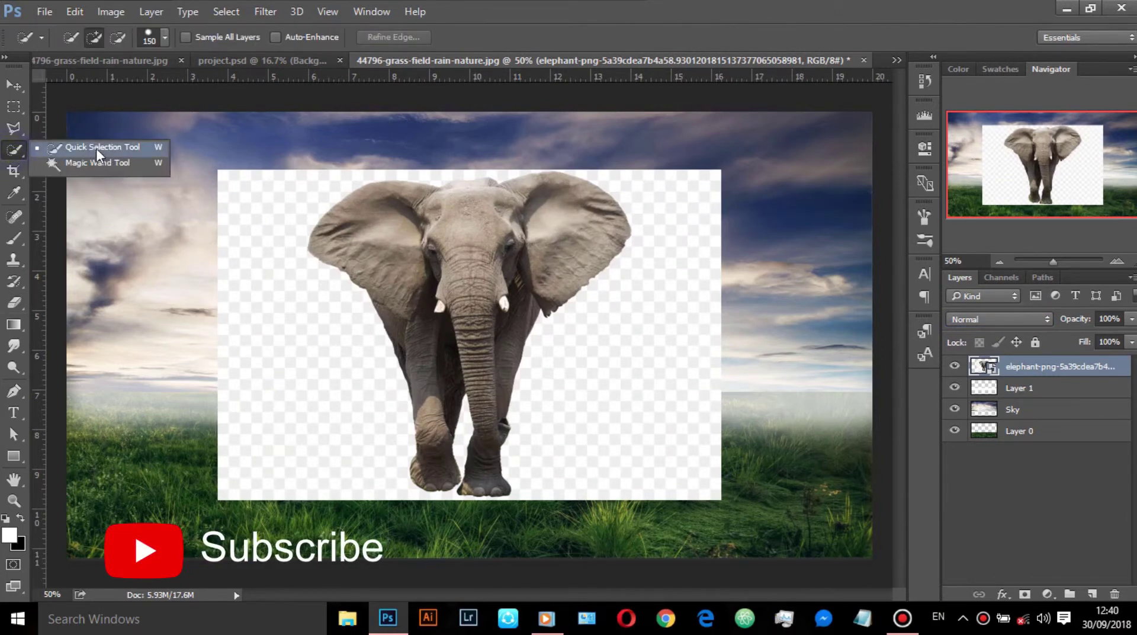
click(88, 162)
click(312, 329)
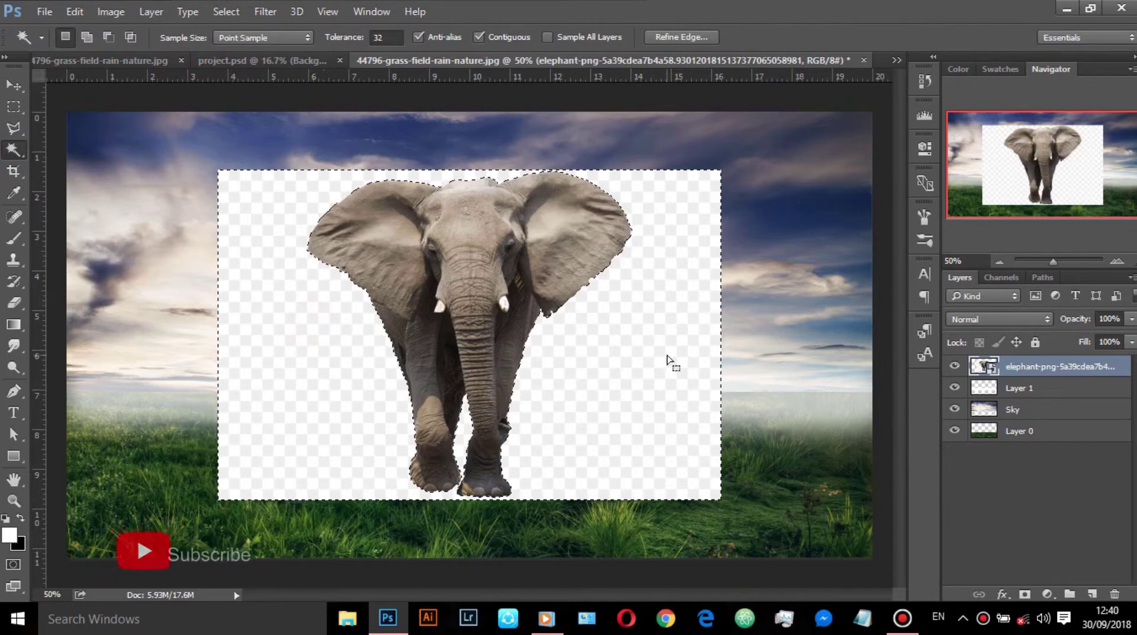
right_click(13, 149)
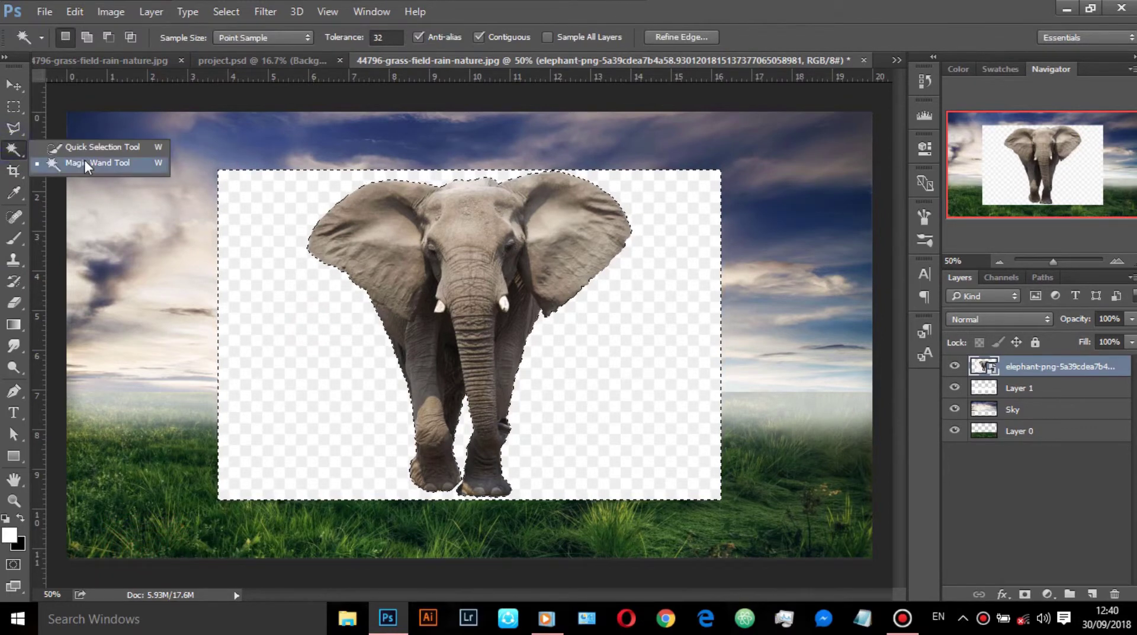
click(86, 149)
right_click(226, 232)
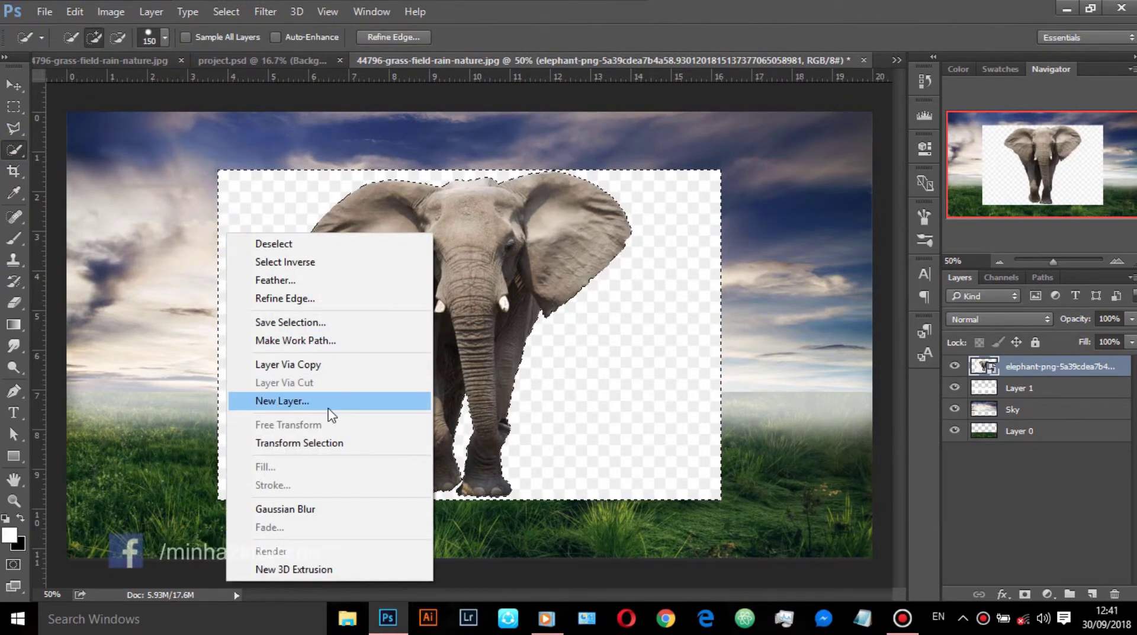
Step: Rasterize the elephant layer, copy the selection to a new layer, then delete it
right_click(1086, 366)
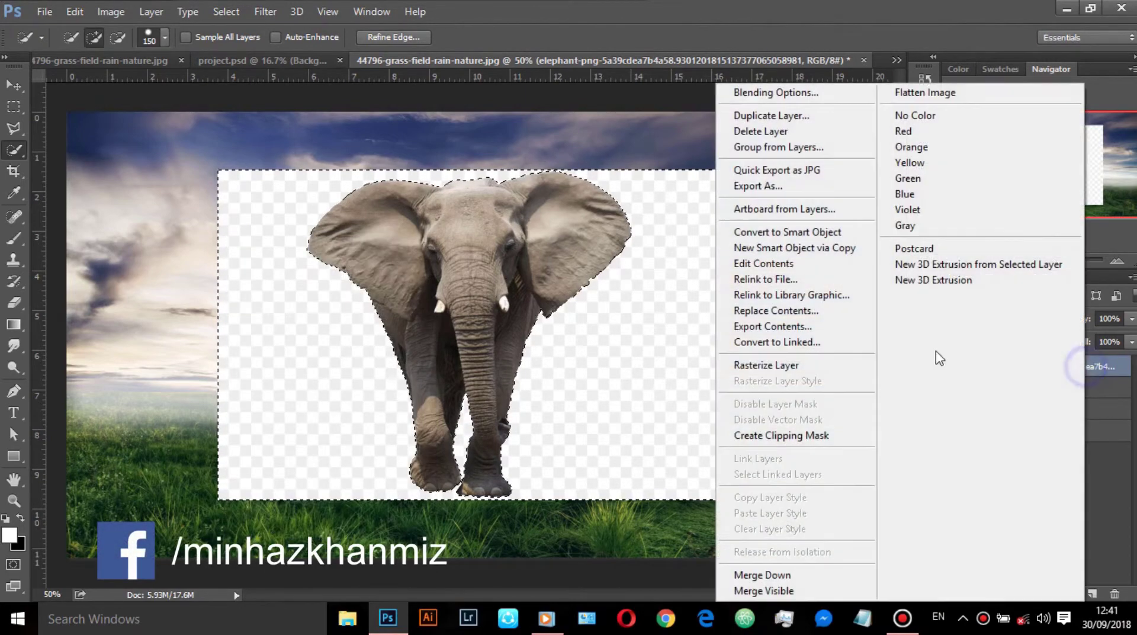
click(722, 366)
right_click(611, 321)
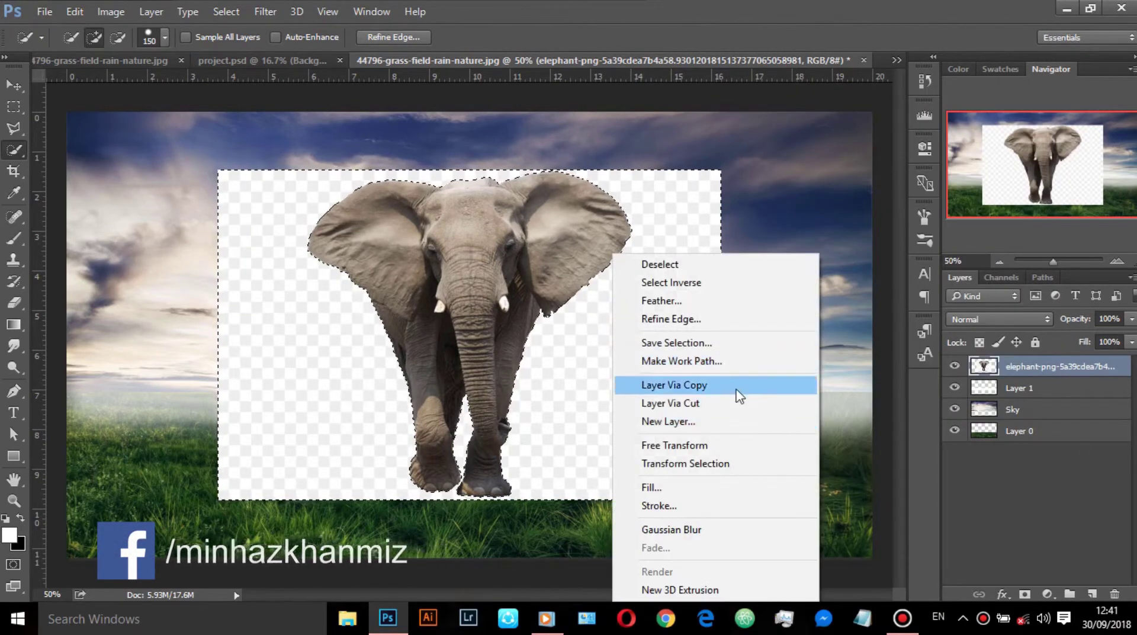
click(719, 402)
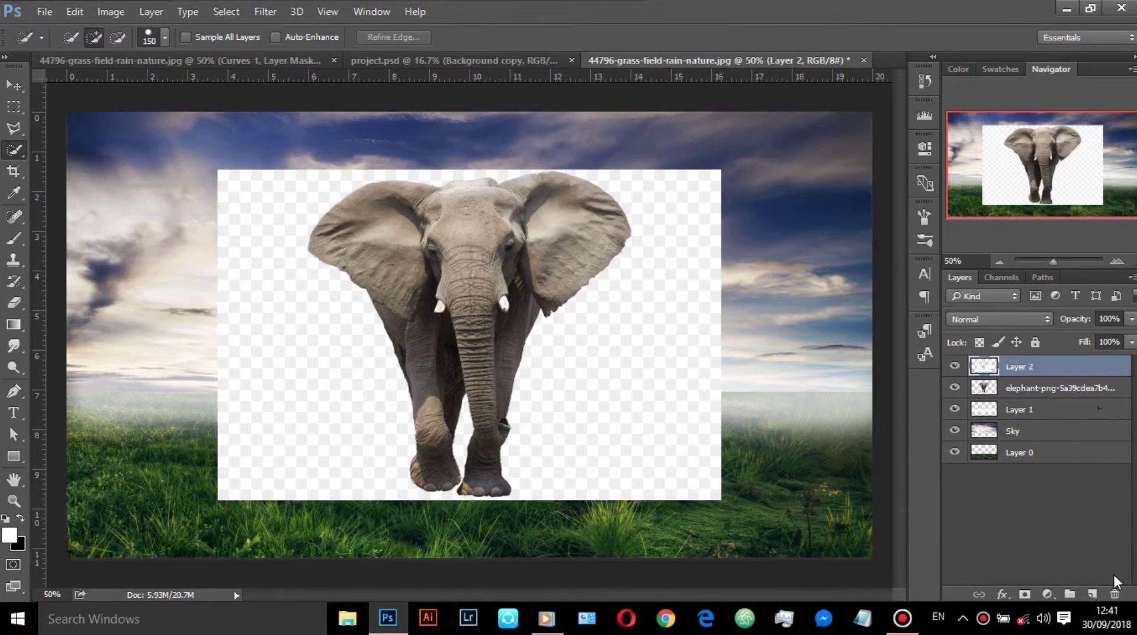
click(1114, 593)
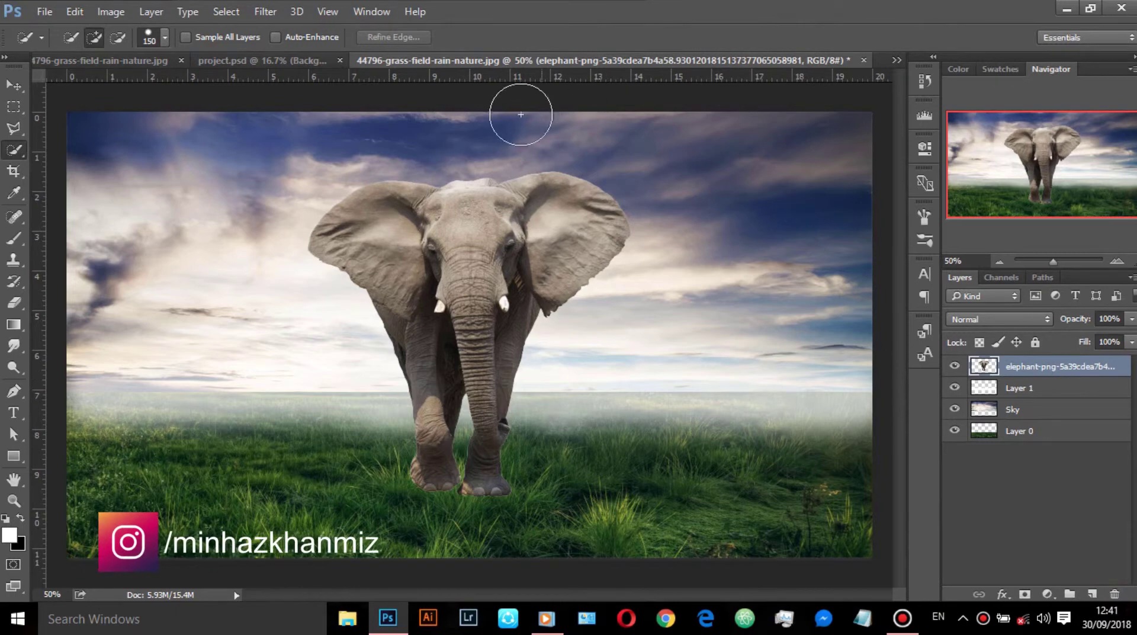
Step: Quick-select the elephant and refine its edge with Smooth 34 and Feather 1.6 px
drag(330, 234, 505, 430)
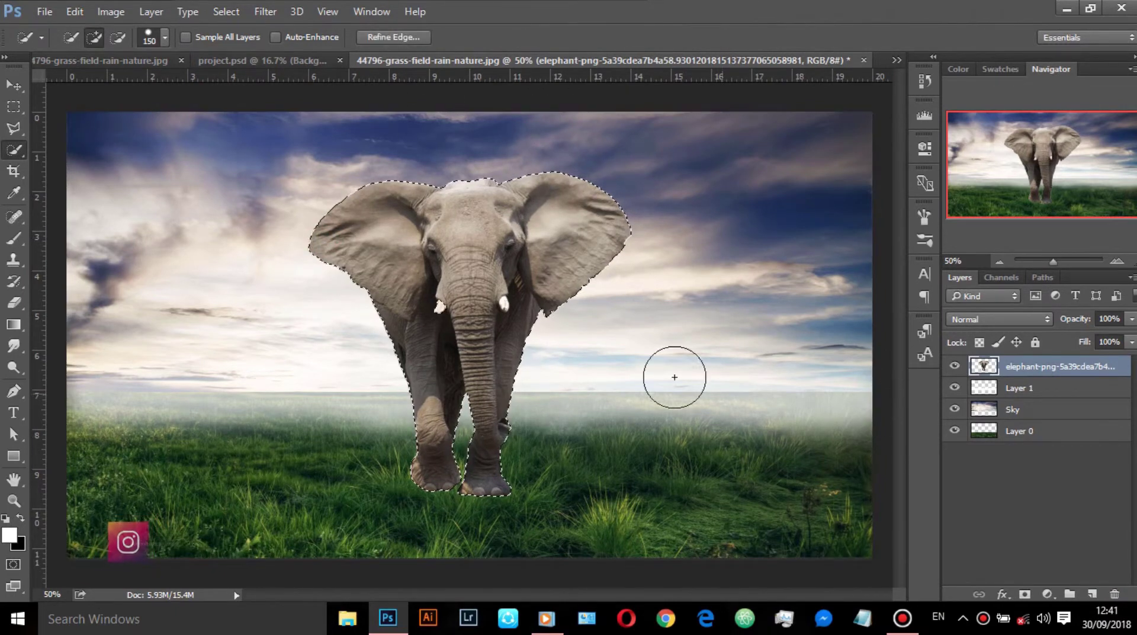
click(393, 37)
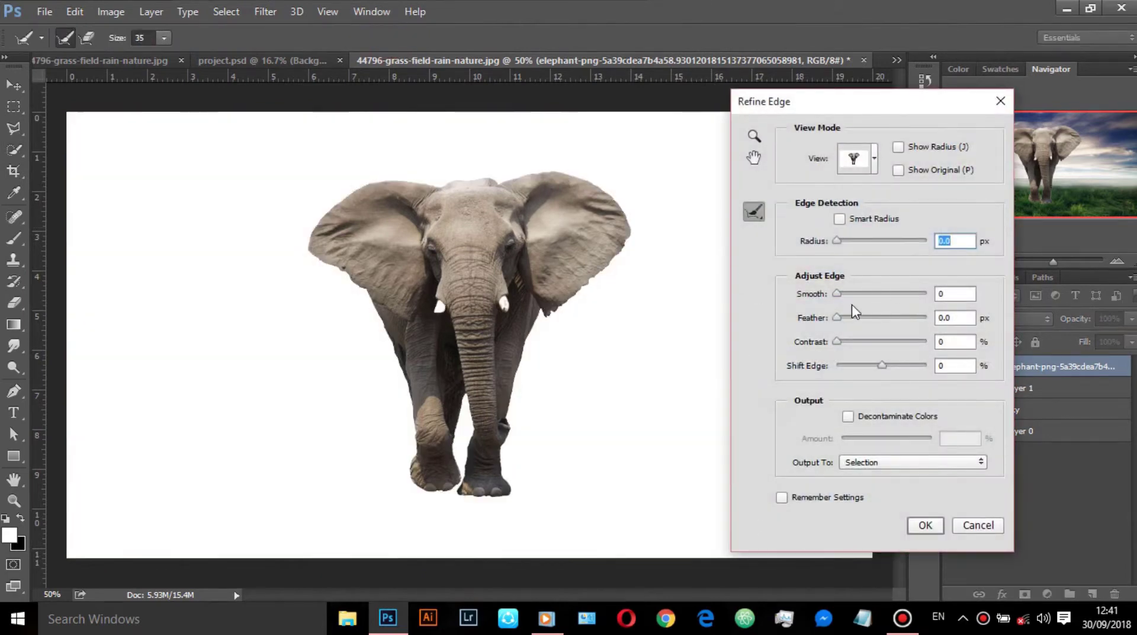
mouse_move(836, 293)
mouse_down()
mouse_move(866, 293)
mouse_move(844, 317)
mouse_move(860, 320)
mouse_up()
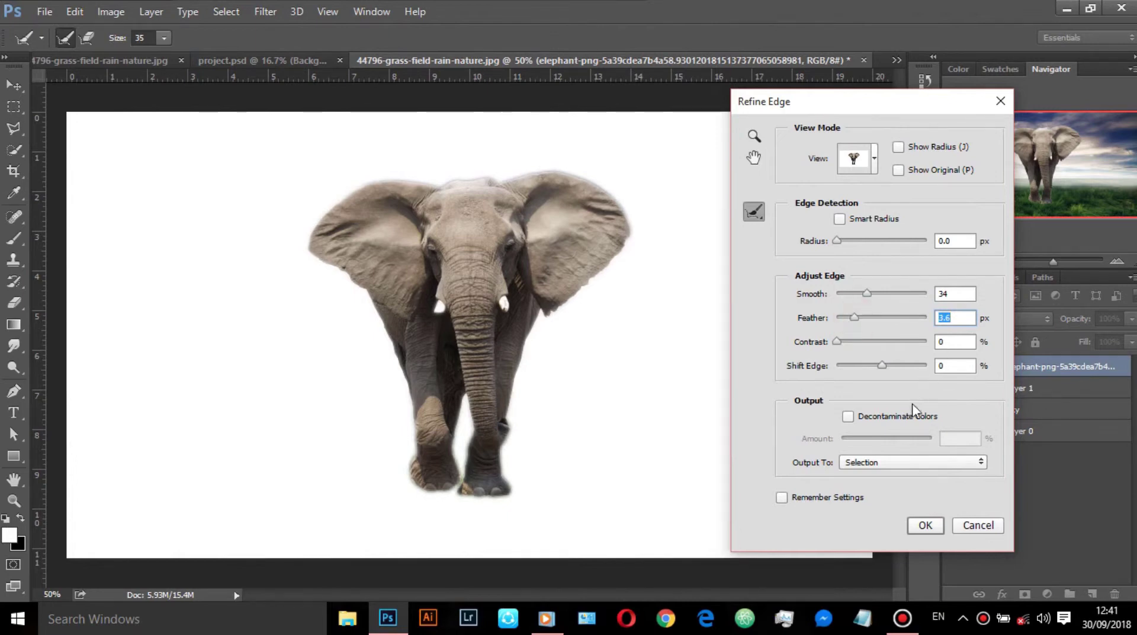
click(925, 523)
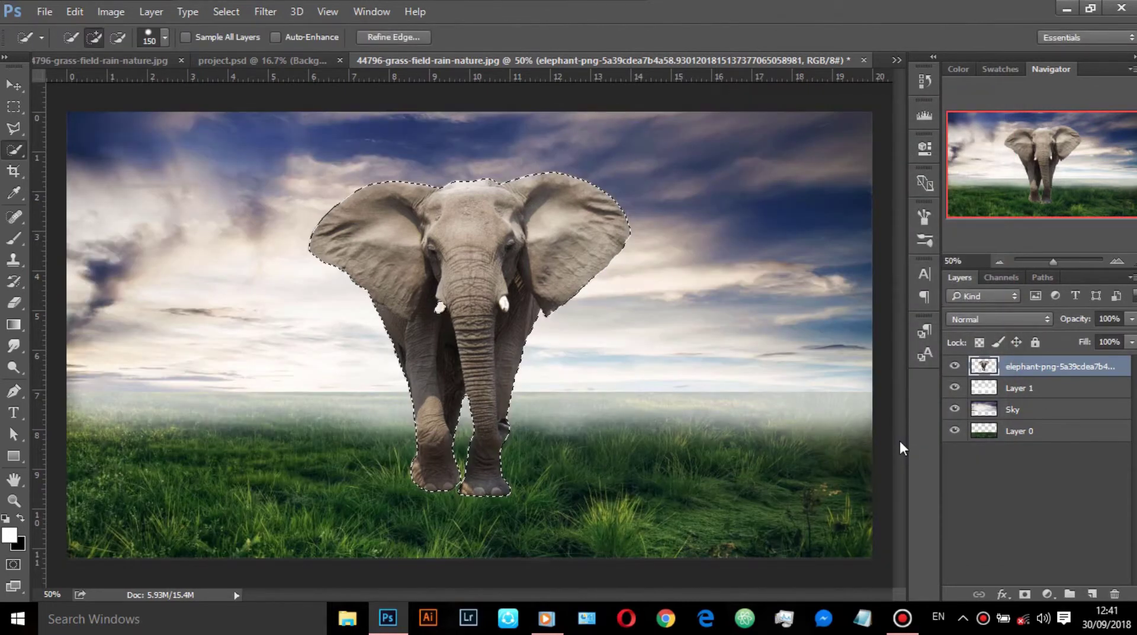
Step: Deselect, then scale the elephant to about 73% and move it lower and right onto the grass
key(ctrl+d)
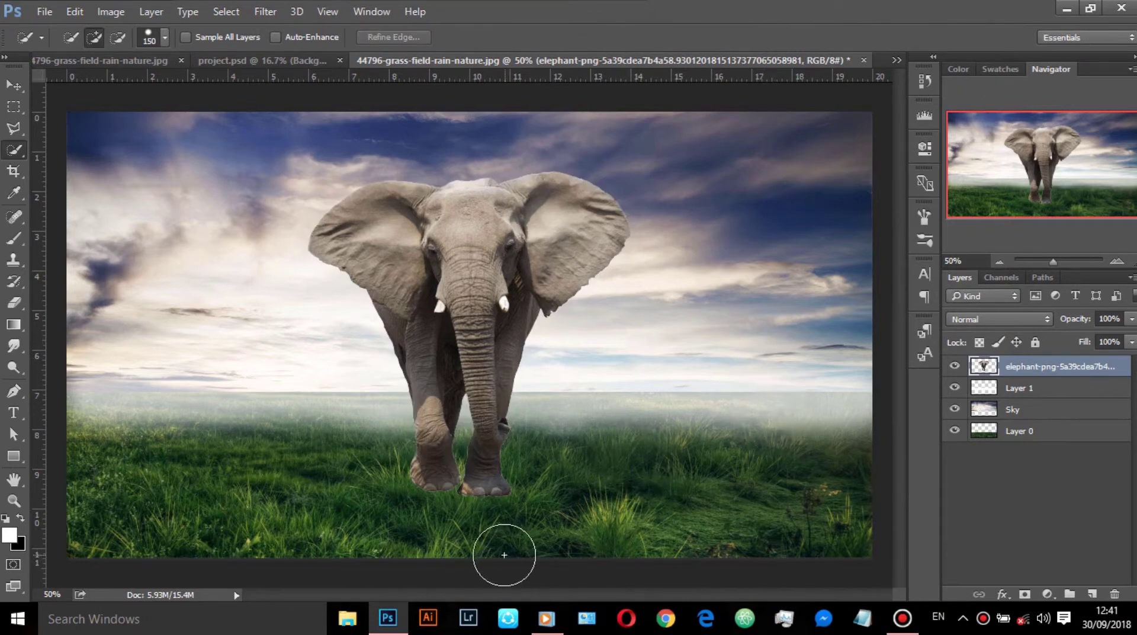
key(ctrl+t)
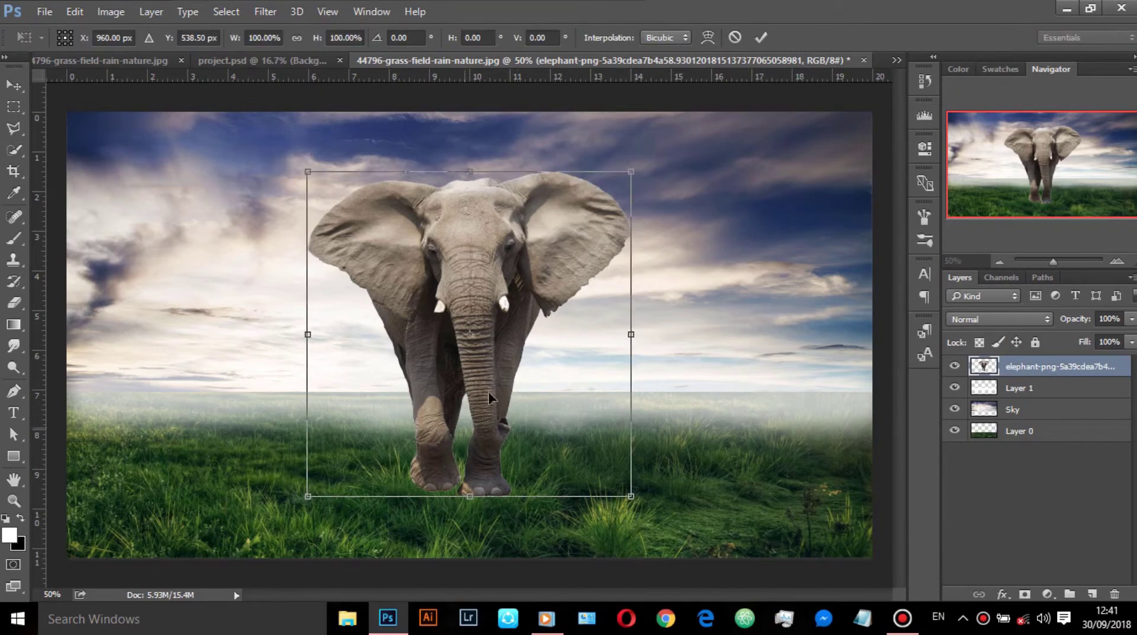
drag(631, 173, 587, 216)
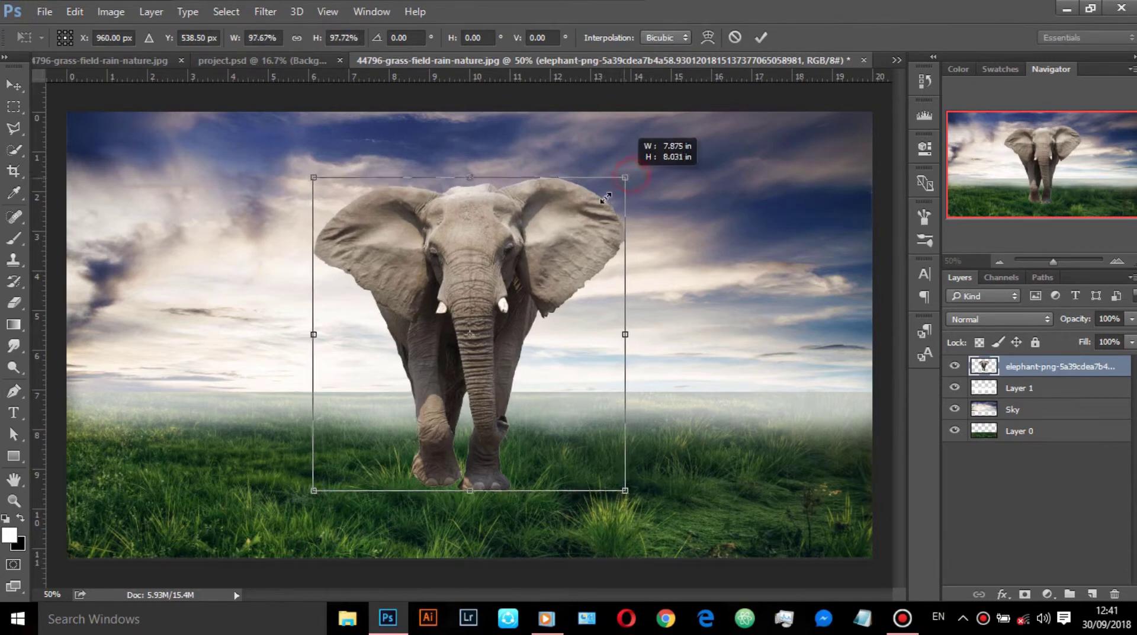
mouse_move(566, 287)
mouse_down()
mouse_move(561, 354)
mouse_move(560, 335)
mouse_up()
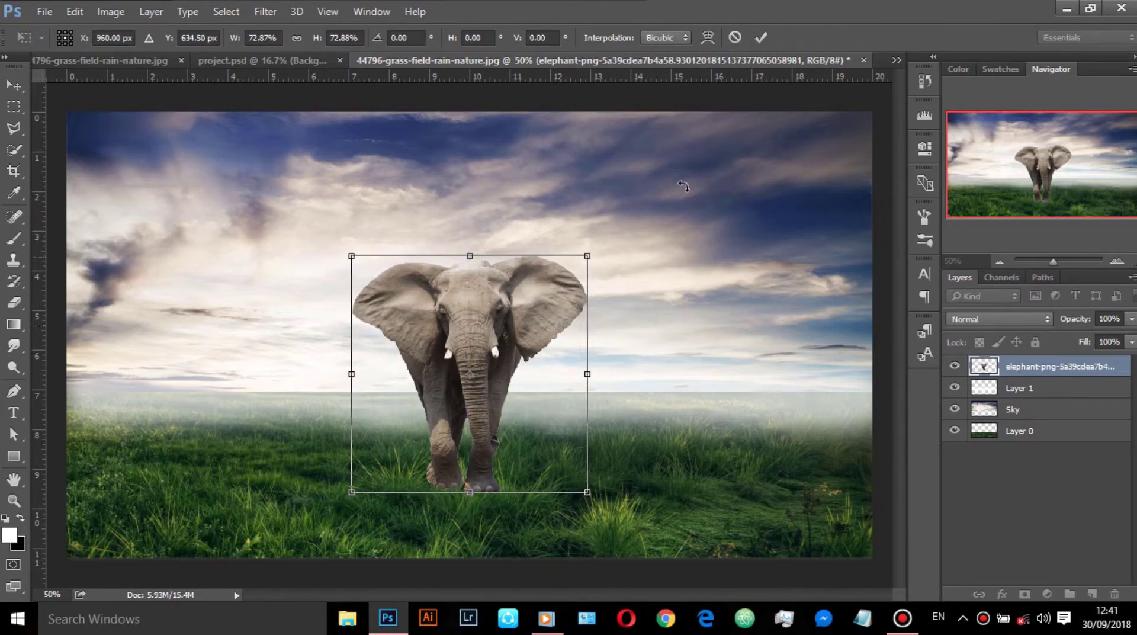
click(760, 38)
Step: Erase the elephant's feet so they blend into the grass
key(w)
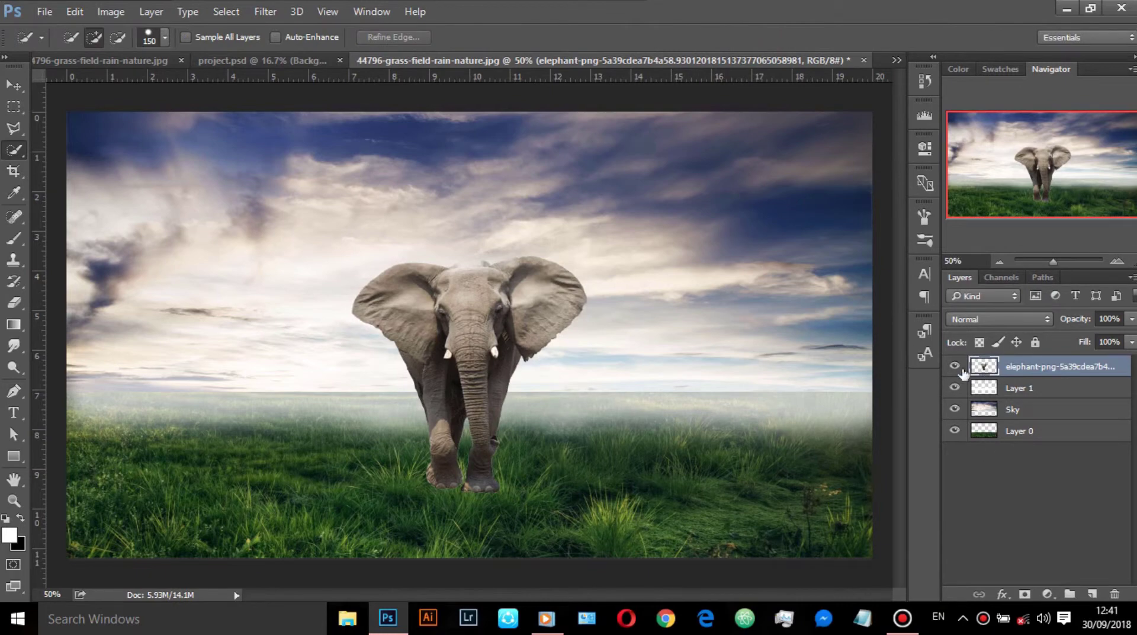
click(13, 302)
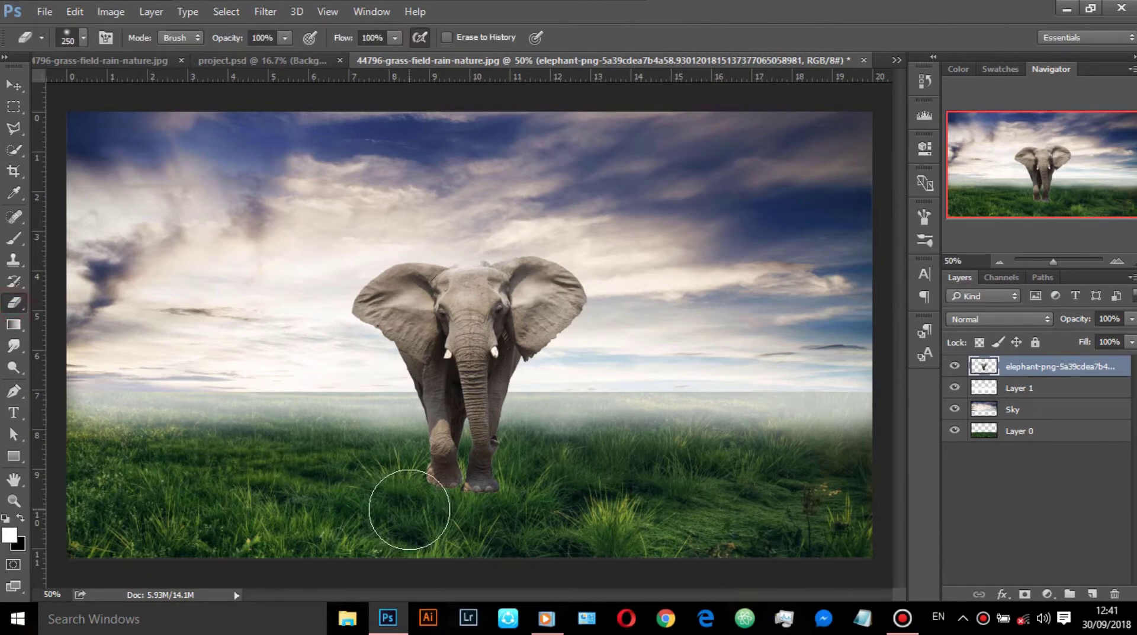
drag(410, 509, 583, 504)
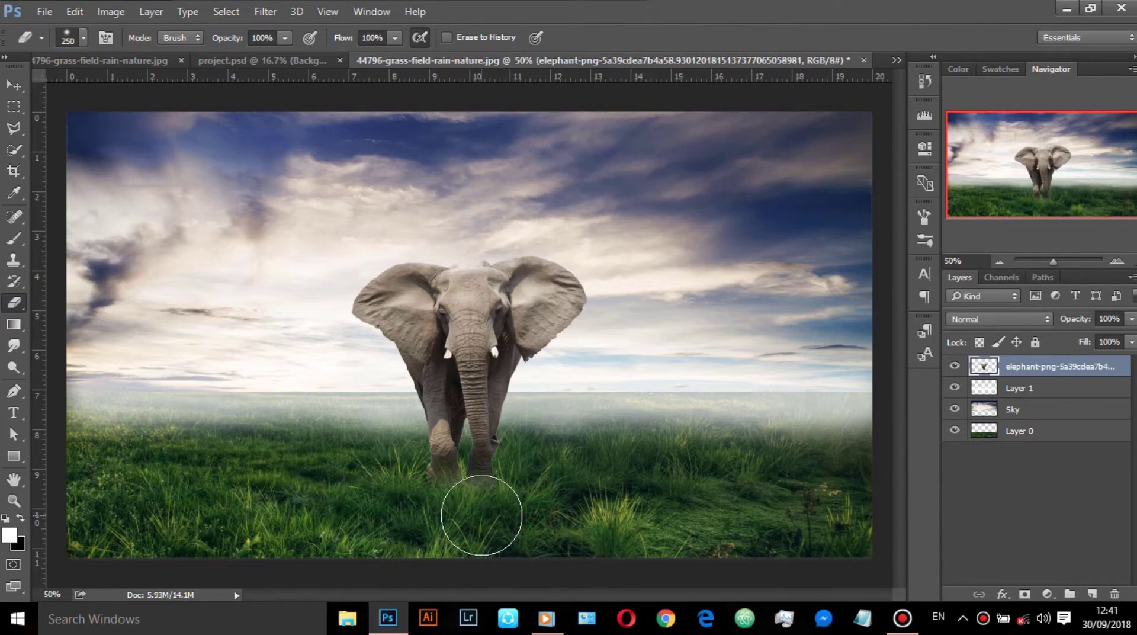
Step: Hide the elephant layer and drag the mountain image into the document
click(953, 365)
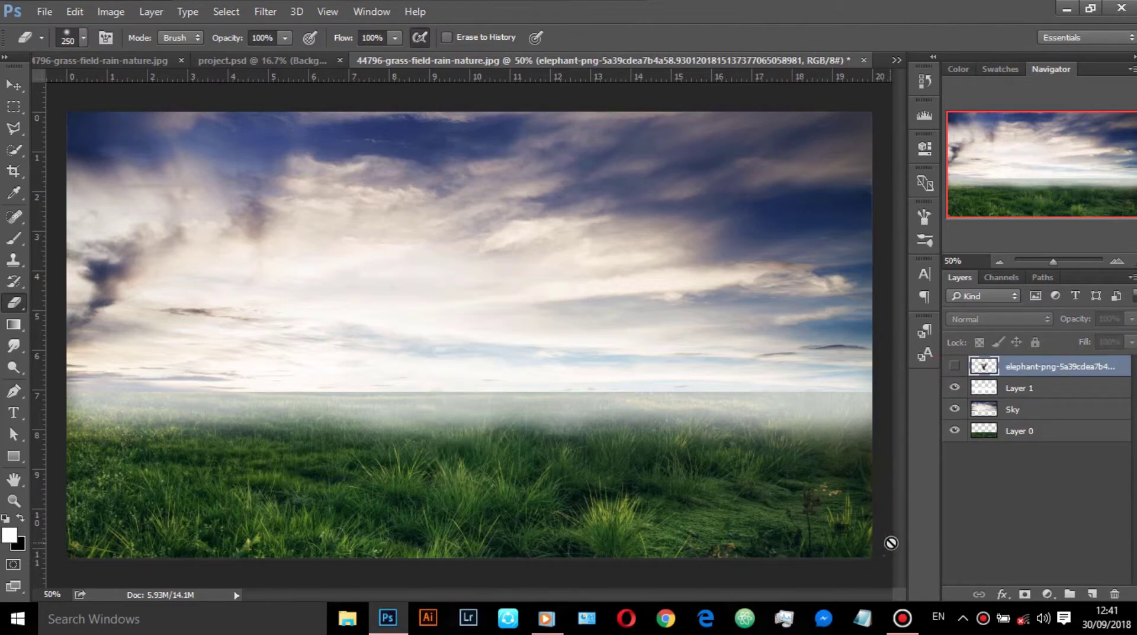
click(1062, 14)
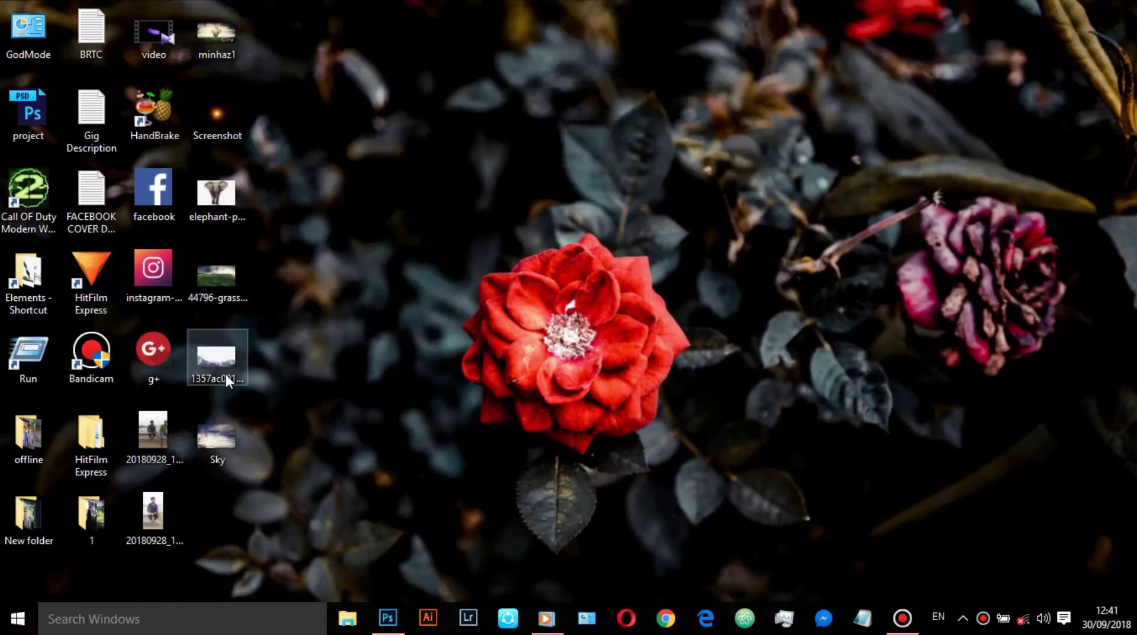
drag(225, 365, 368, 362)
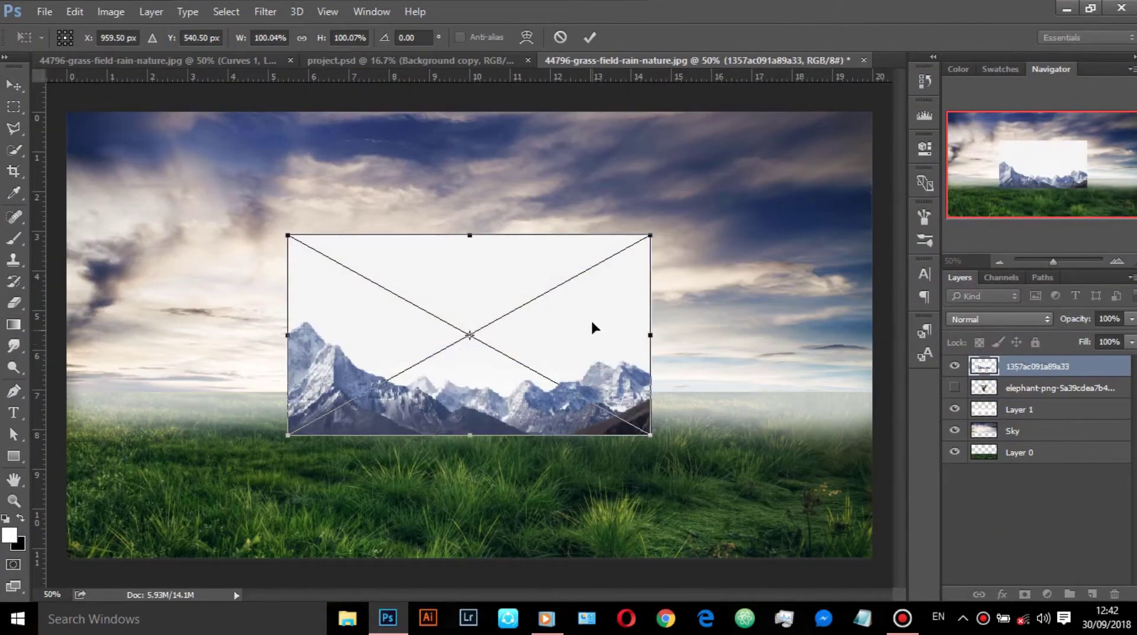
Step: Place the mountain image and select its white sky with the Magic Wand
click(591, 34)
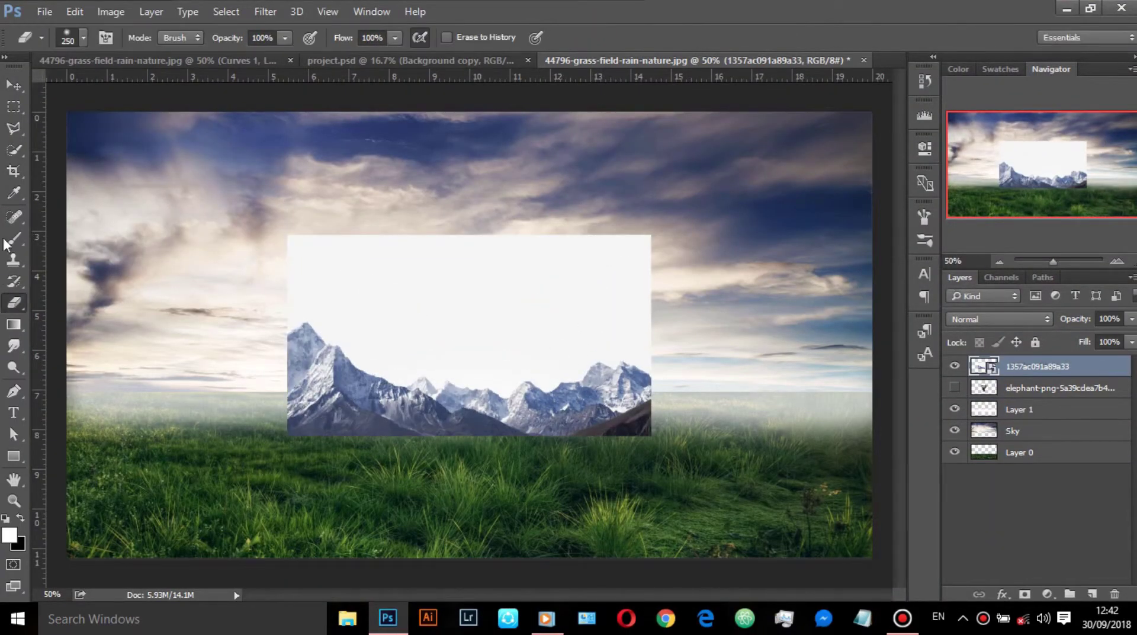
click(12, 151)
click(95, 162)
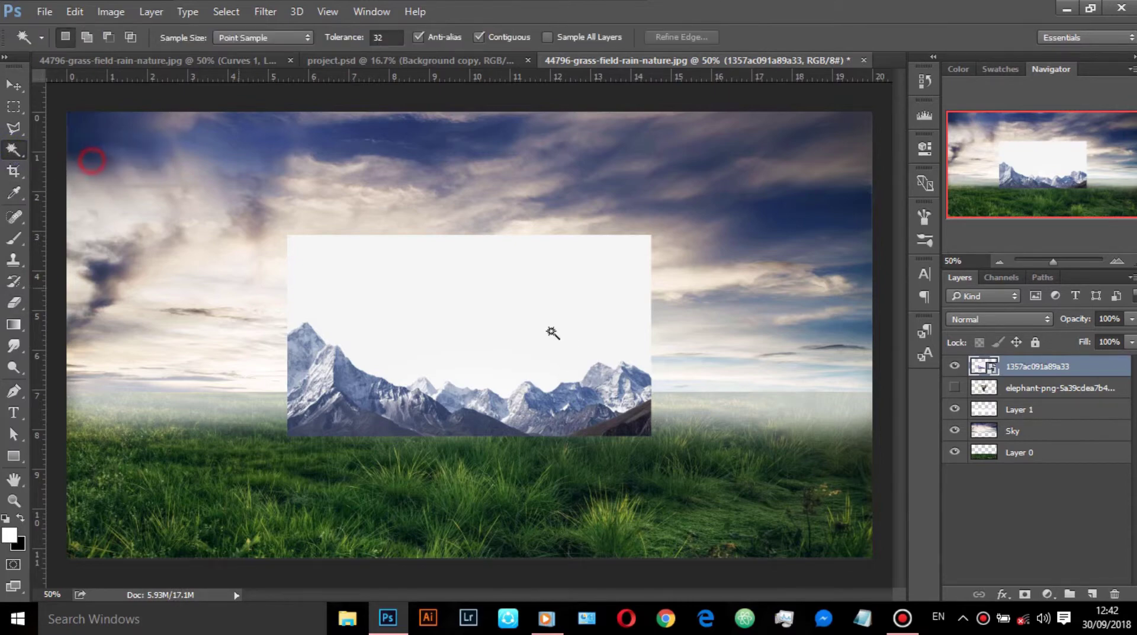
click(559, 322)
Step: Refine the sky selection along the ridges using a smaller, subtracting Quick Selection brush
click(12, 150)
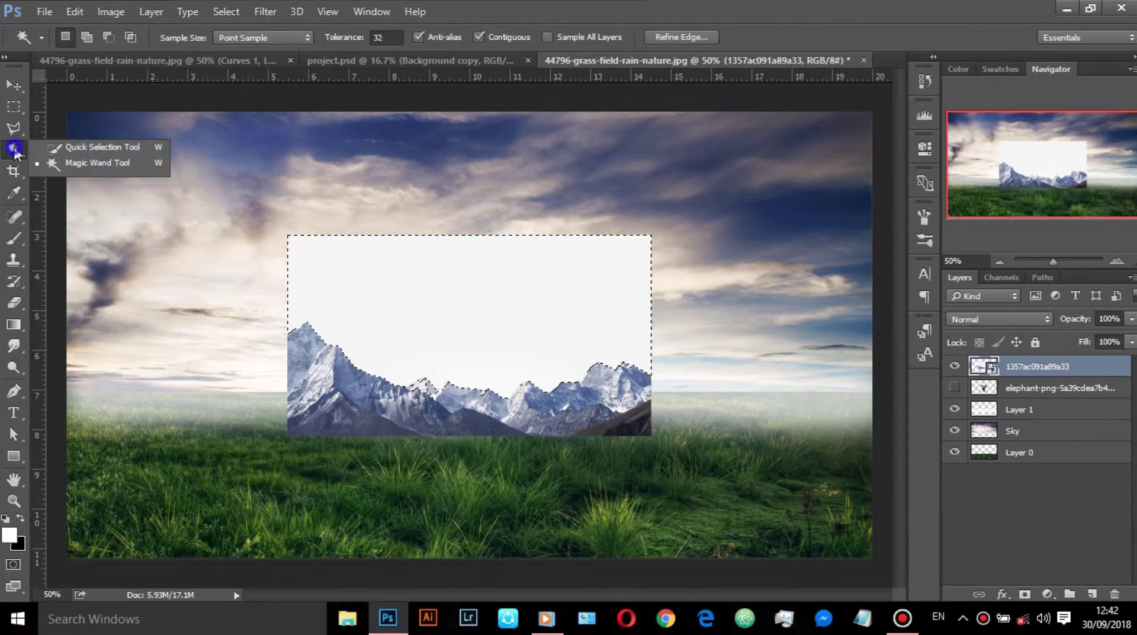
click(89, 146)
key(bracketleft)
key(bracketleft)
key(bracketleft)
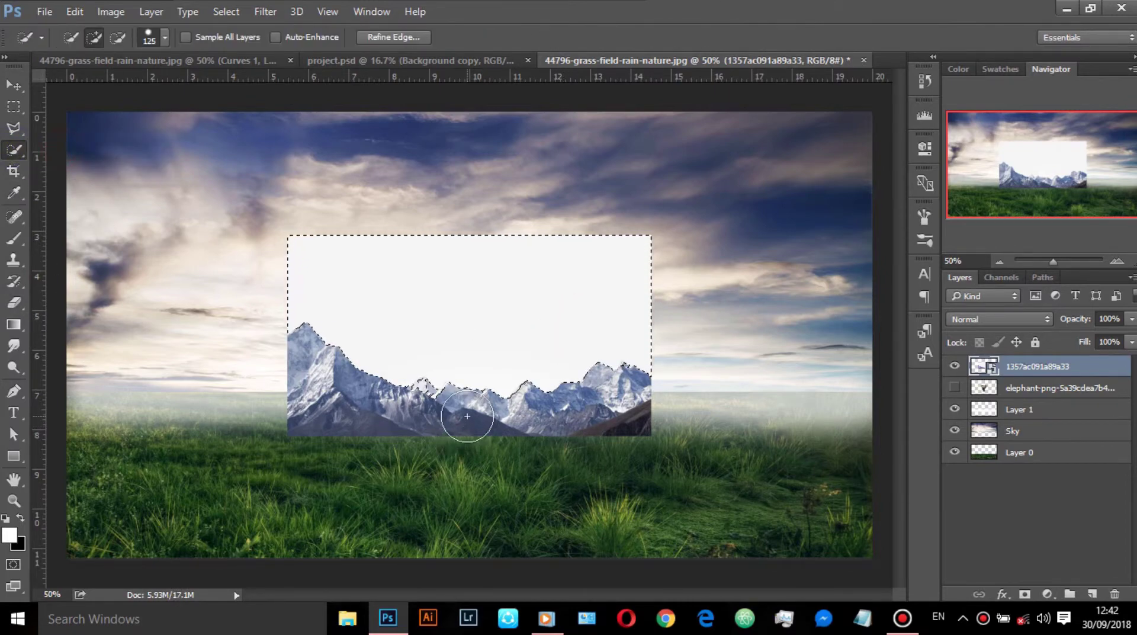
key(bracketleft)
key(bracketleft)
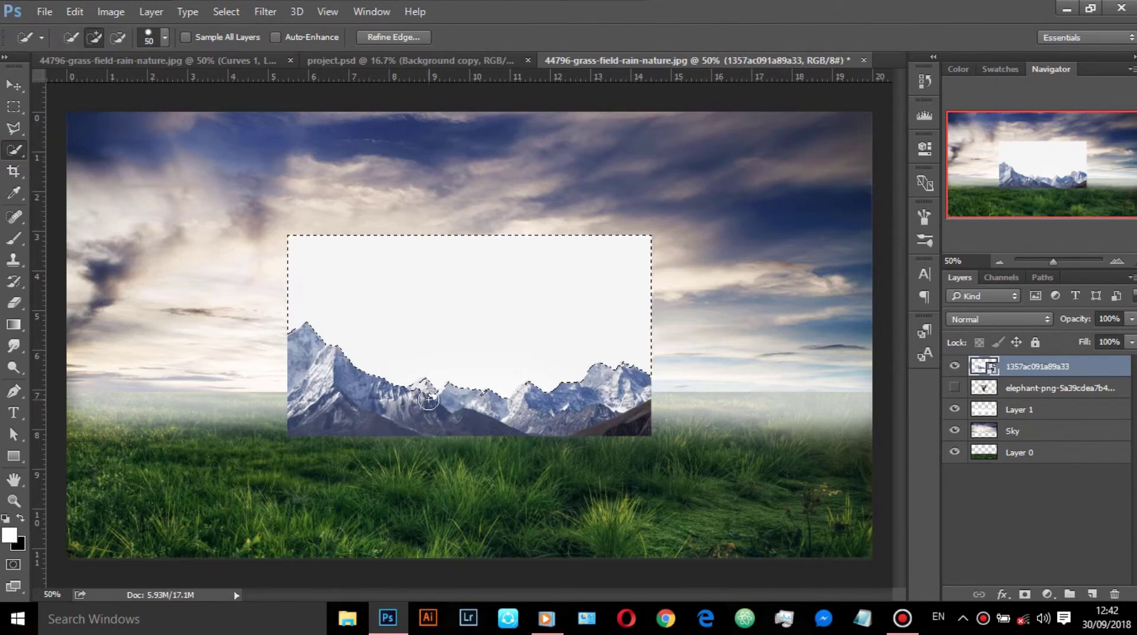
key(alt)
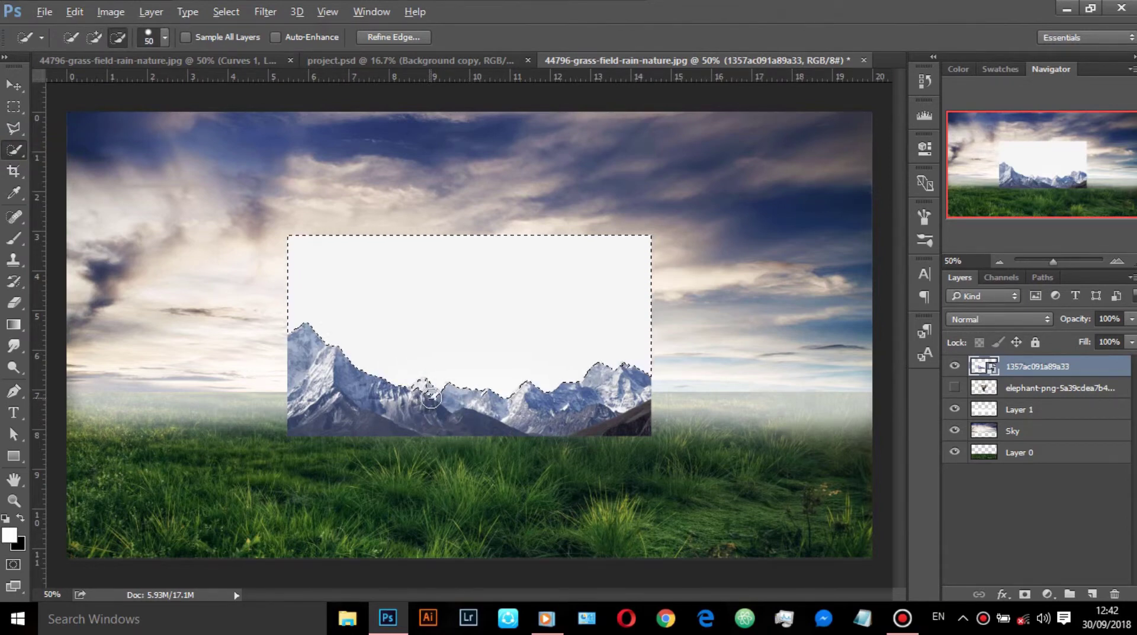
drag(423, 388, 419, 388)
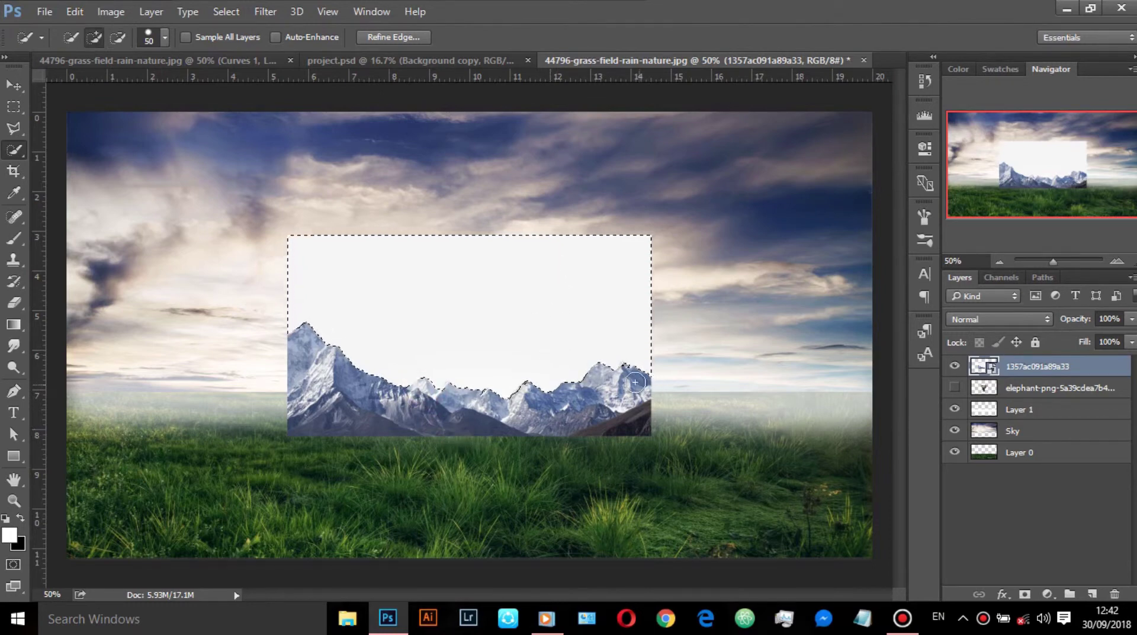
key(bracketleft)
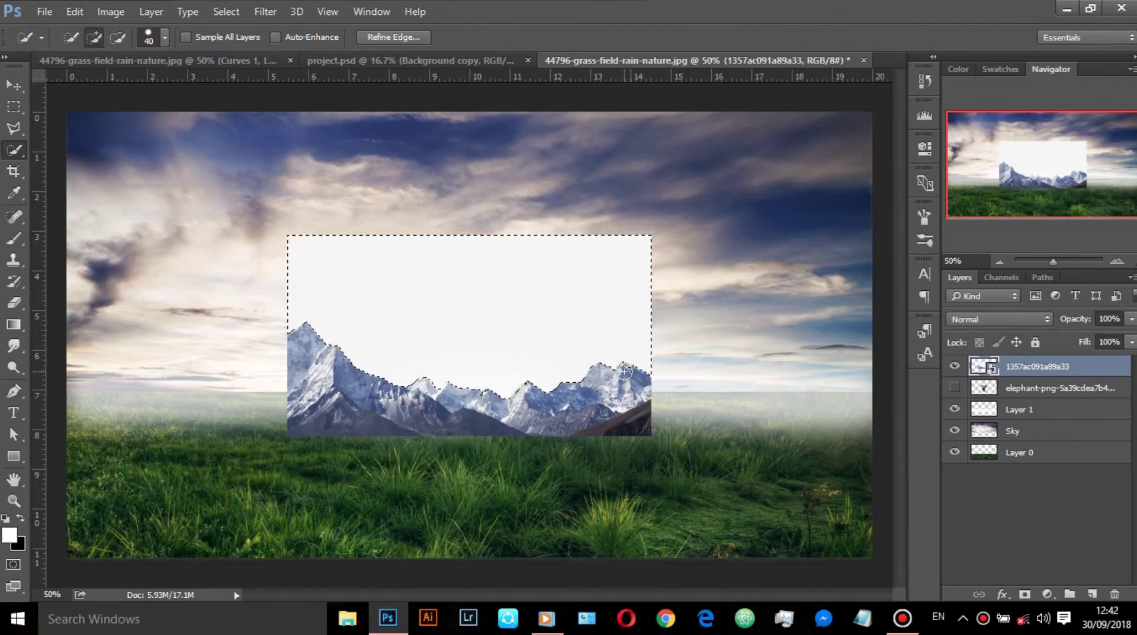
click(618, 373)
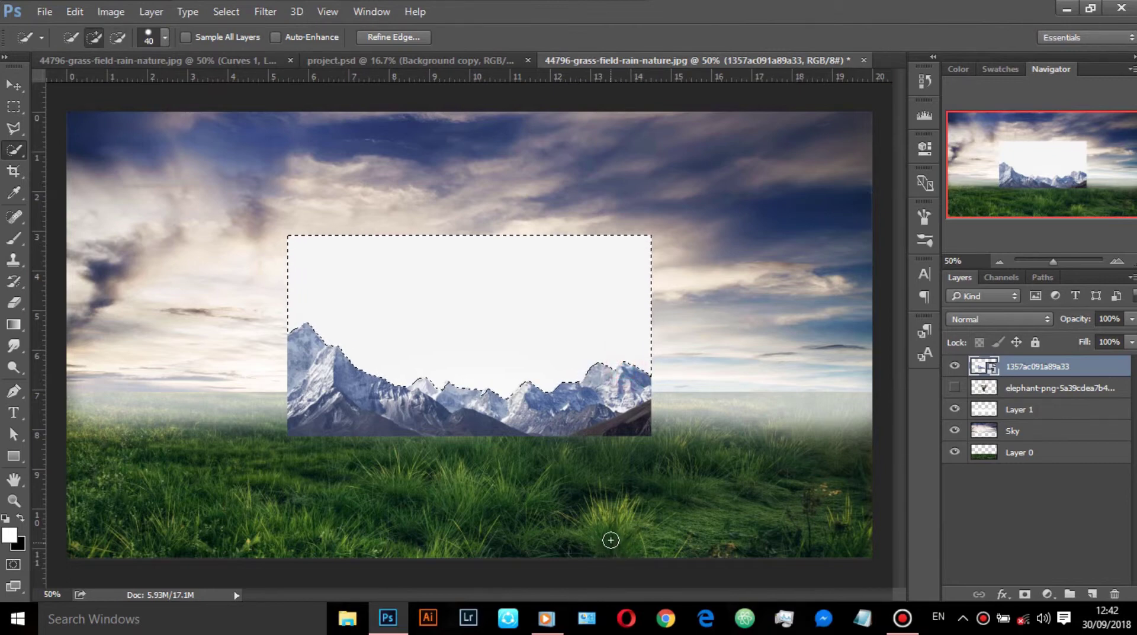
Step: Copy the white selection to a new layer via the context menu, then delete the accidental extra layer
right_click(537, 276)
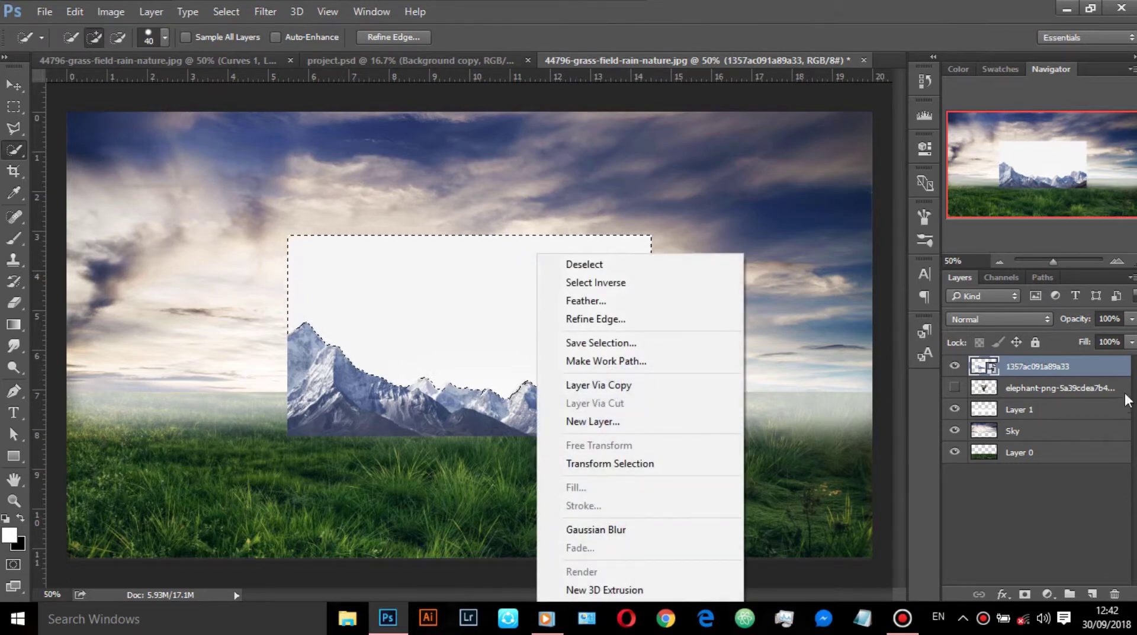
right_click(1128, 370)
click(859, 374)
right_click(535, 330)
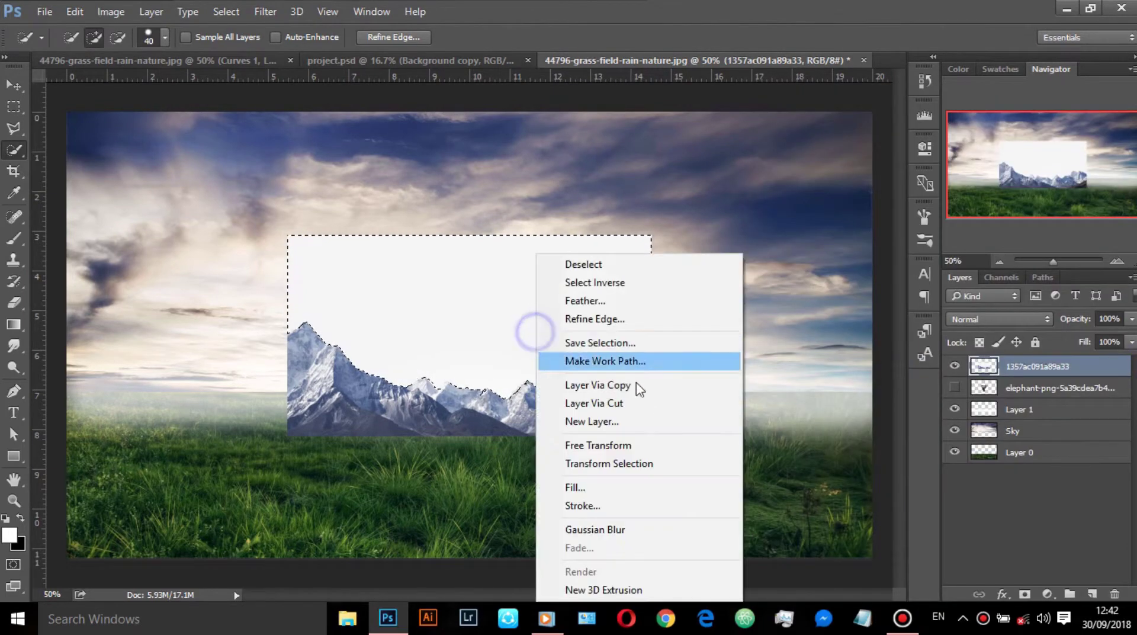
click(598, 386)
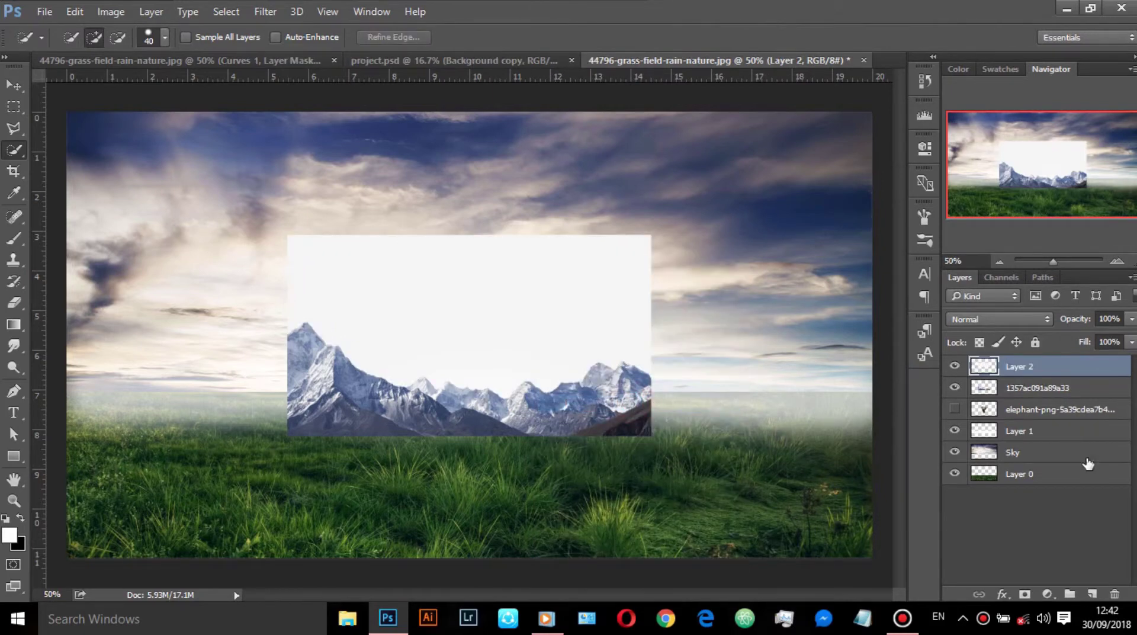
click(1111, 590)
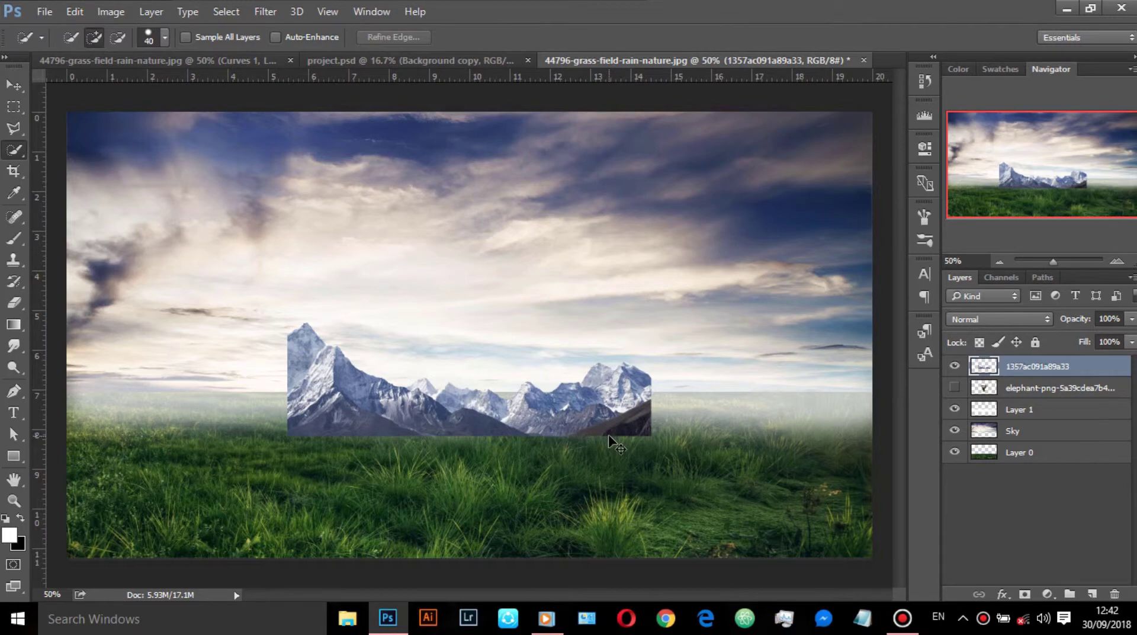
Step: Move the mountain strip to the canvas's left edge
key(ctrl+t)
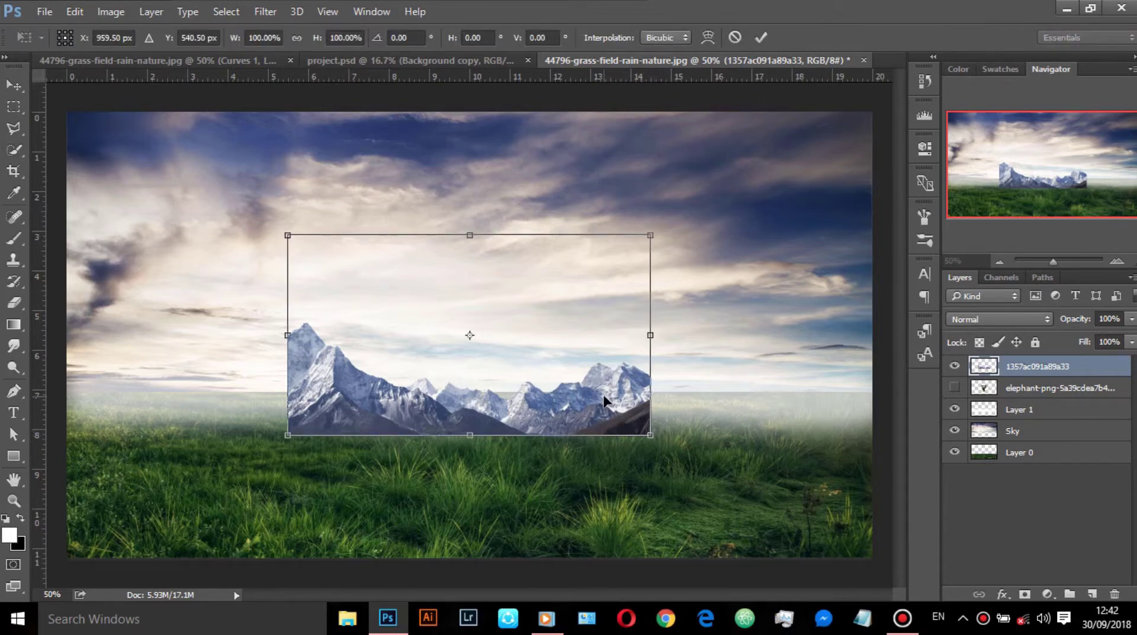
drag(604, 401, 377, 389)
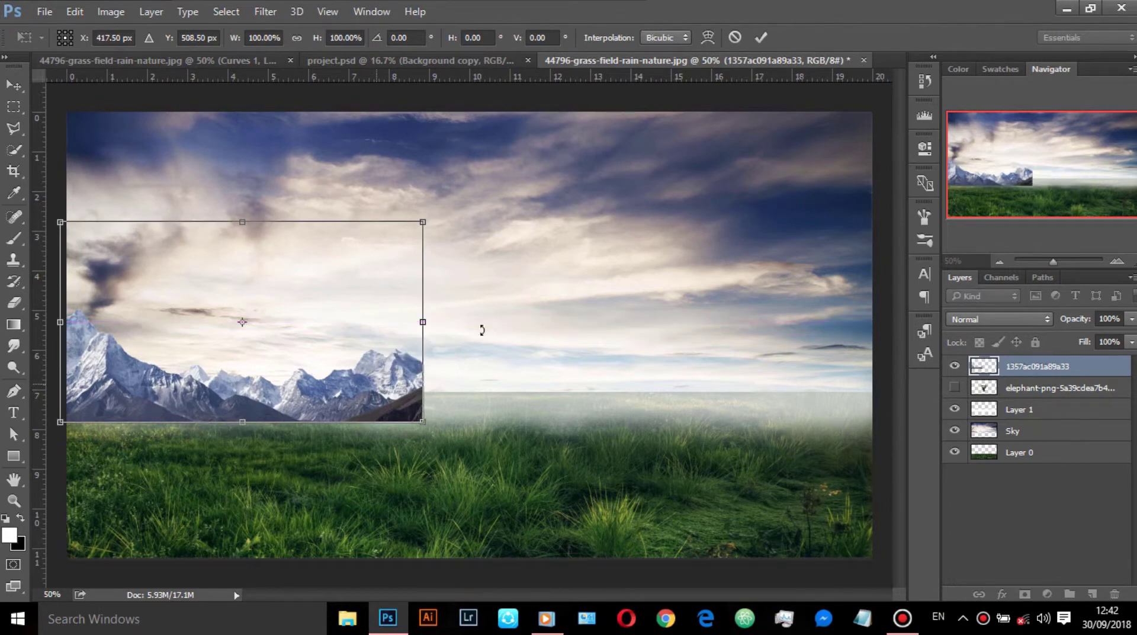
click(764, 37)
key(w)
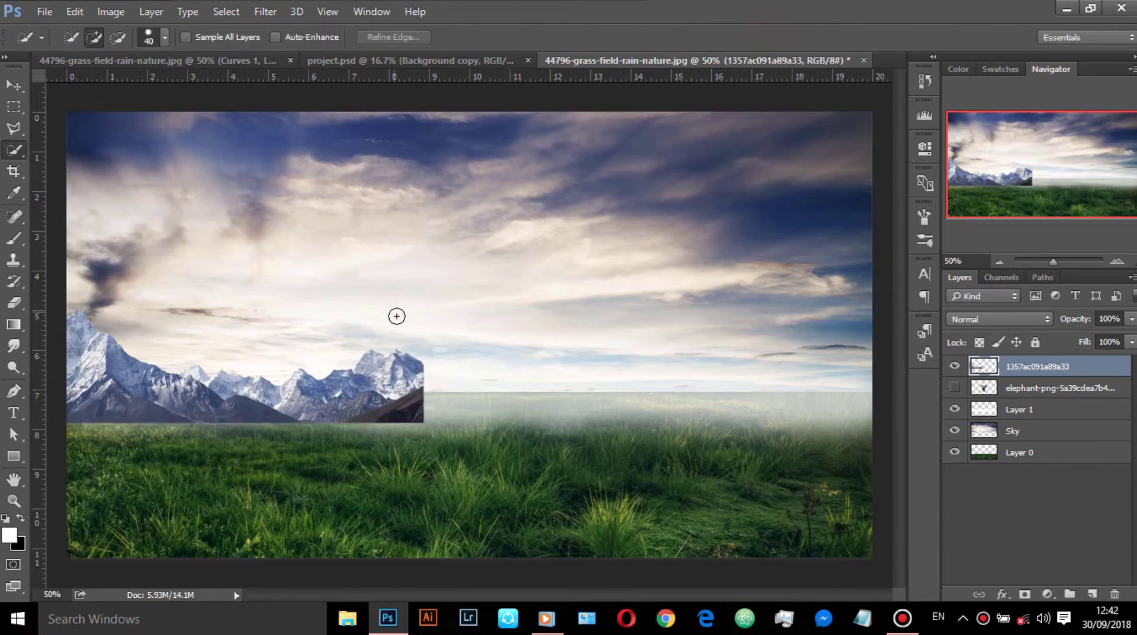
Step: Scale the mountains to about 87% and set them on the left horizon
key(ctrl+t)
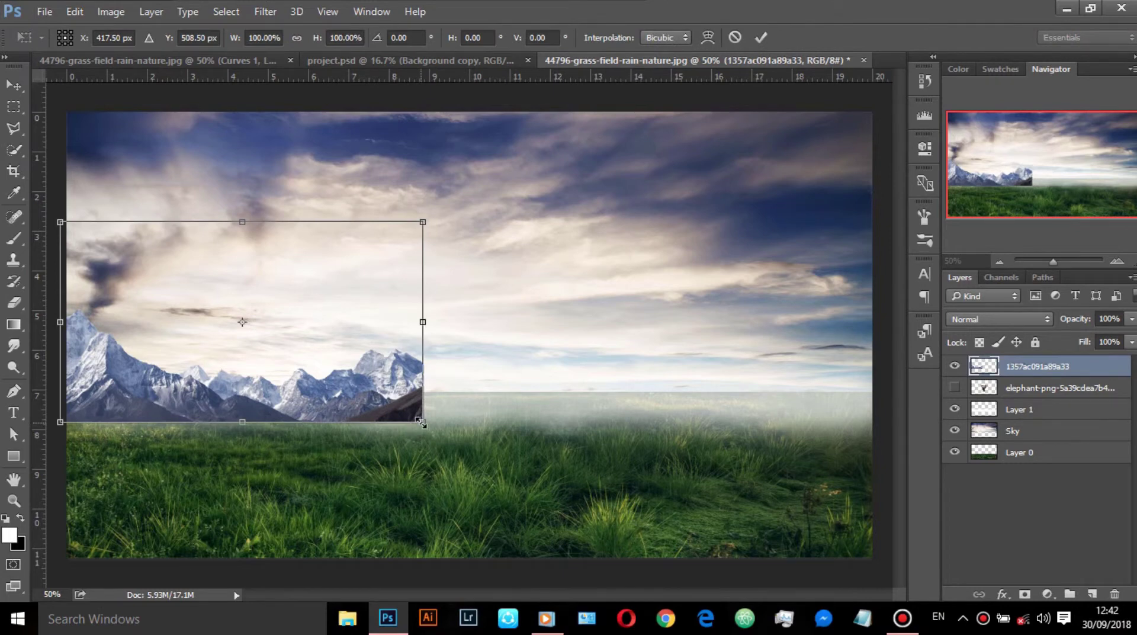
drag(422, 422, 400, 409)
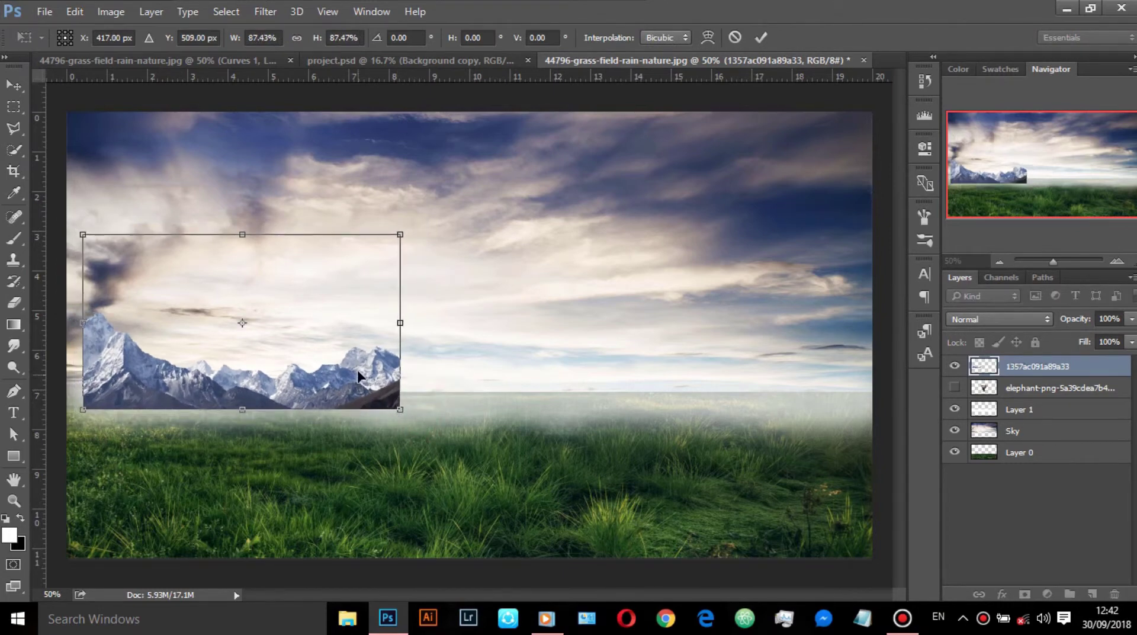
drag(357, 375, 346, 389)
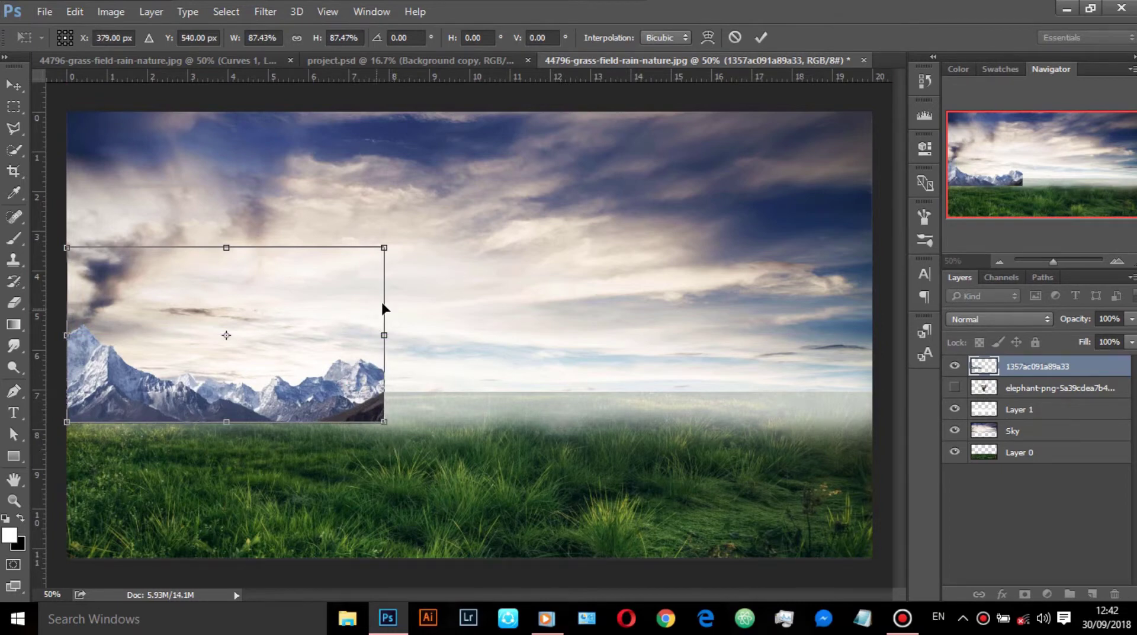
click(762, 37)
Step: Stretch the mountain strip to about 114% width
key(ctrl+t)
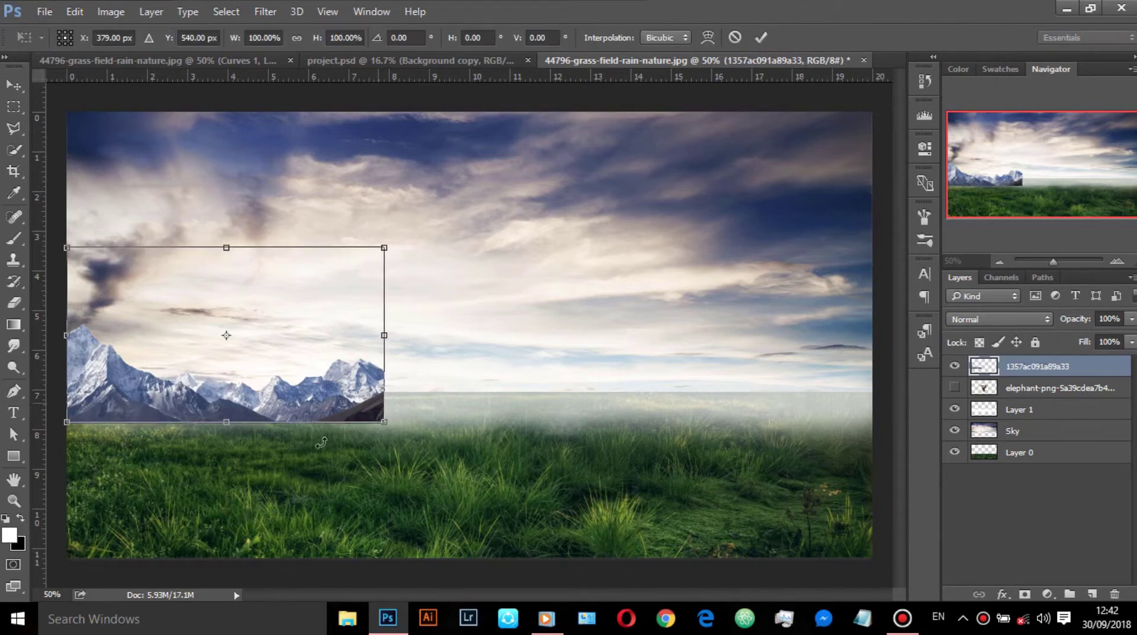
drag(386, 367, 432, 366)
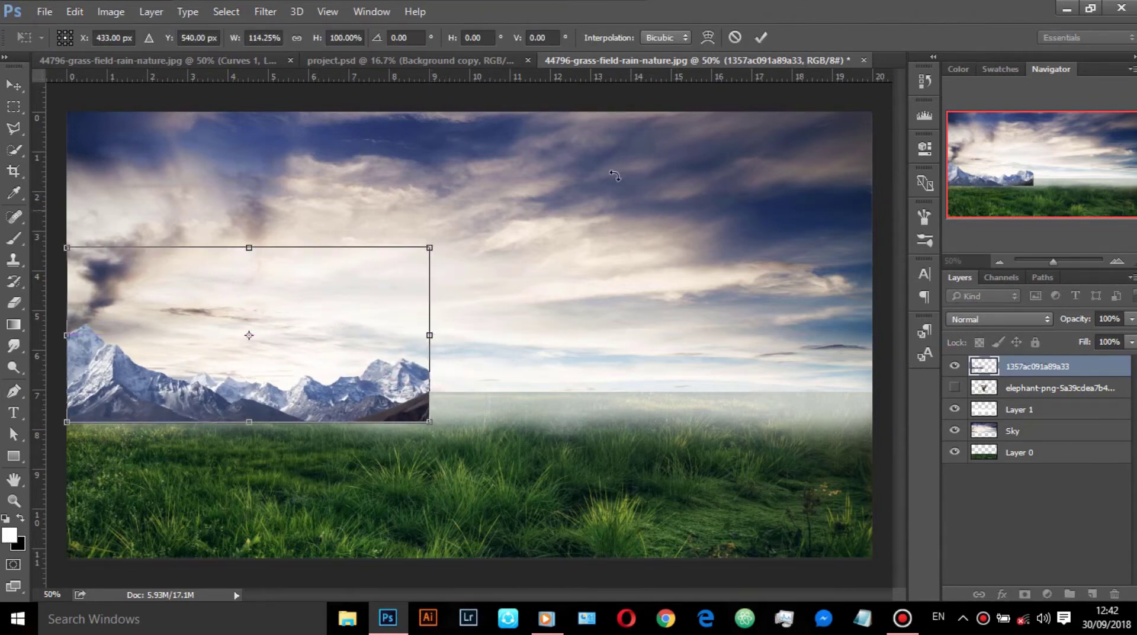
click(762, 43)
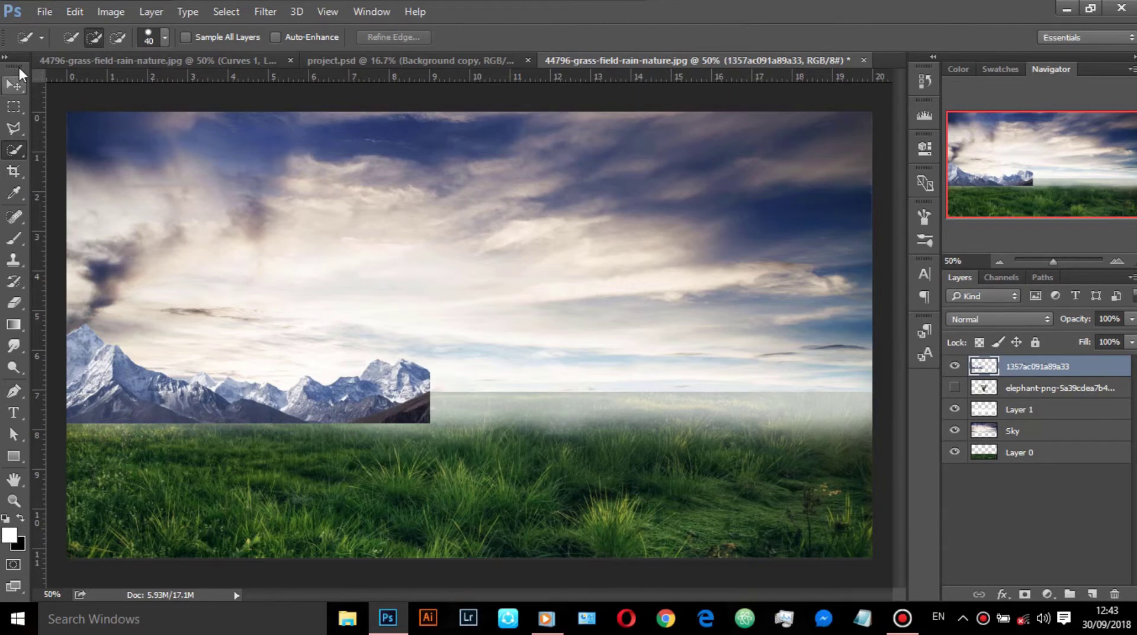
click(13, 85)
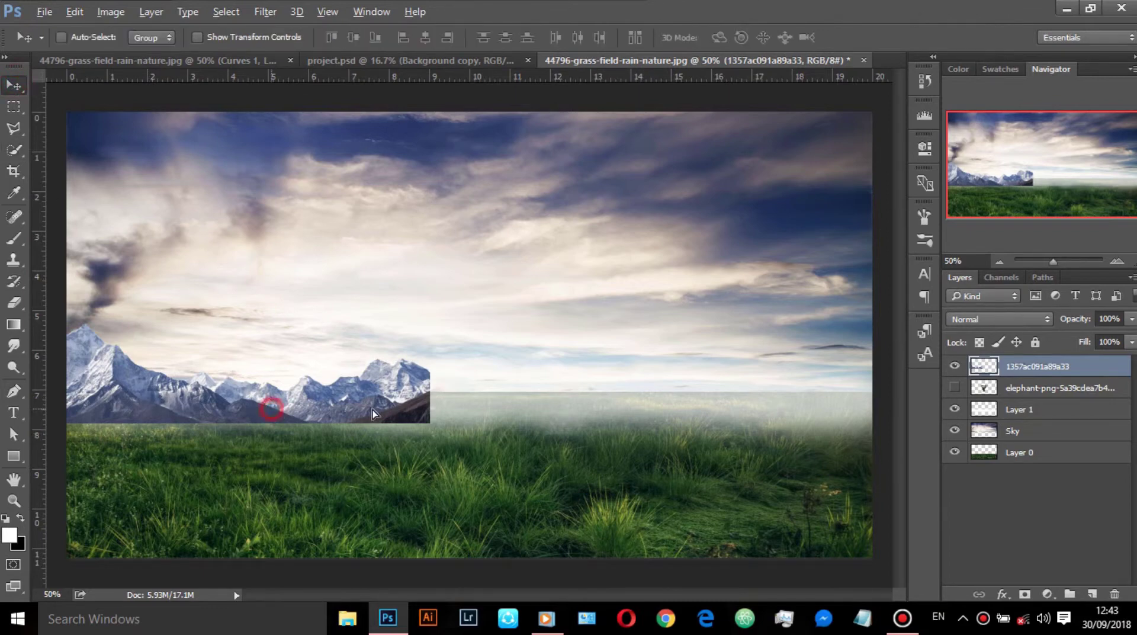
Step: Alt-drag a copy of the mountain strip to the right horizon and check coverage behind the elephant
drag(274, 413, 697, 410)
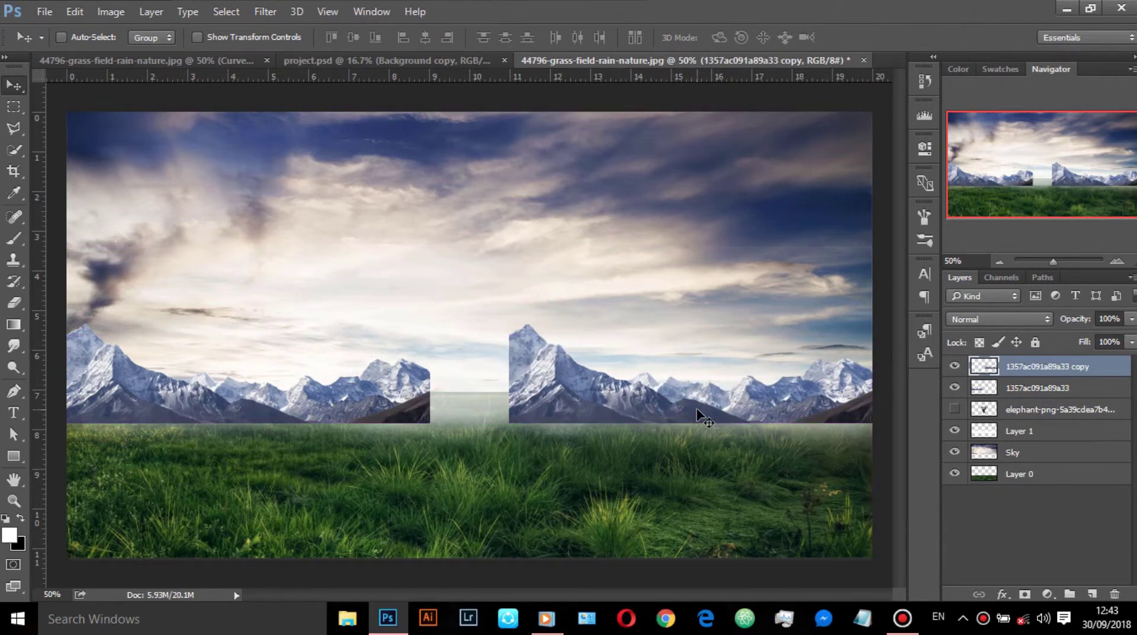
click(955, 409)
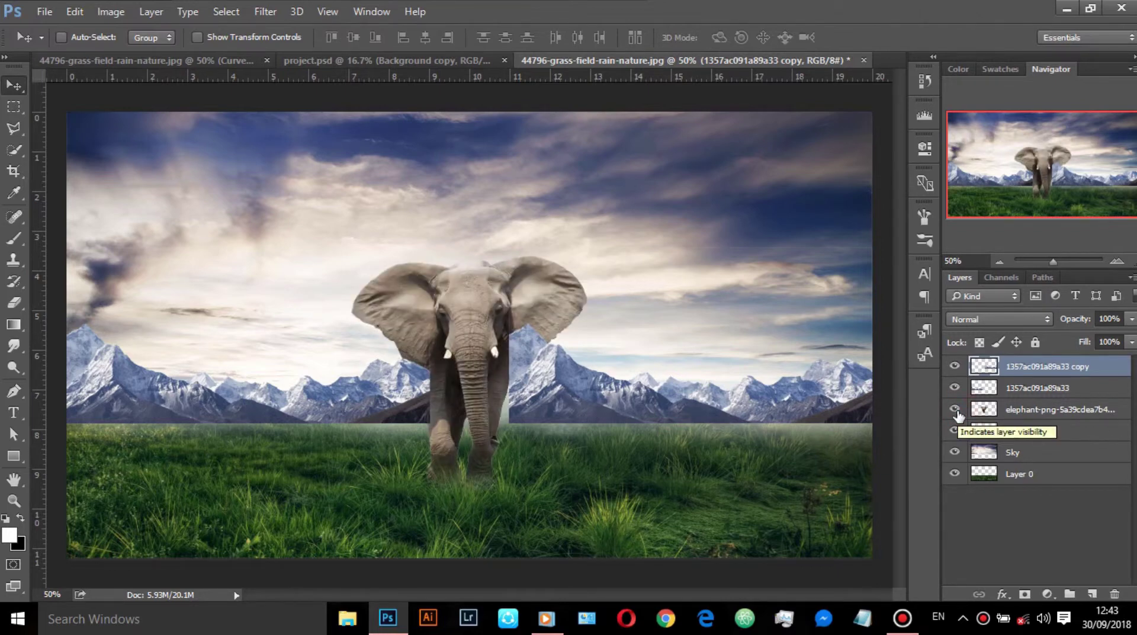
click(955, 409)
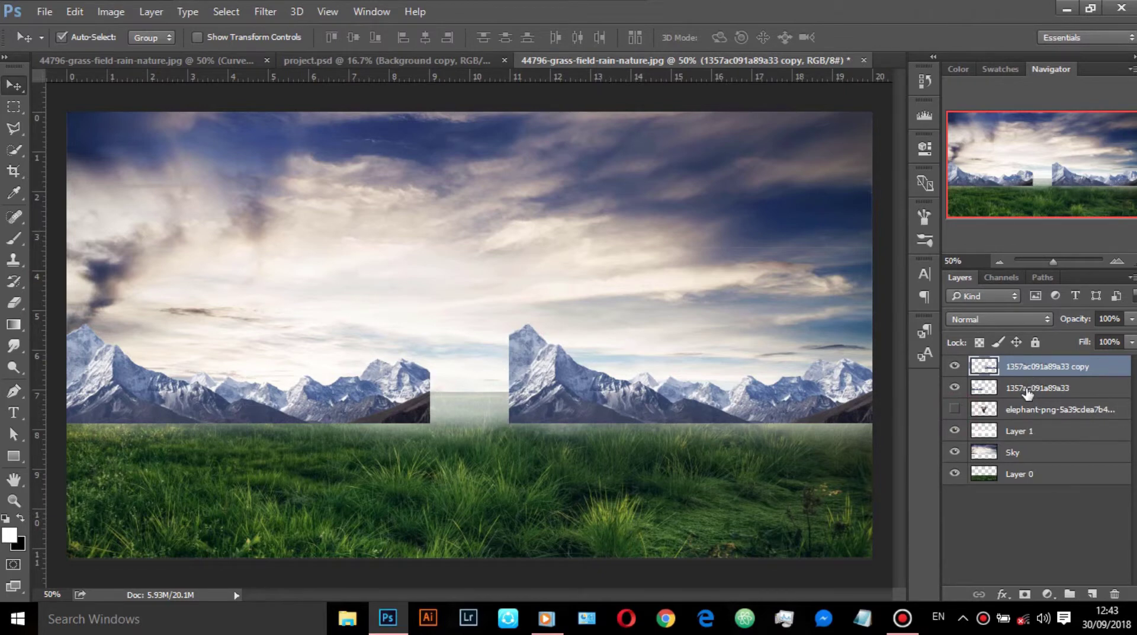
Step: Stretch the right mountain copy leftward to about 106%, show the elephant, and place the copy below it
key(ctrl+t)
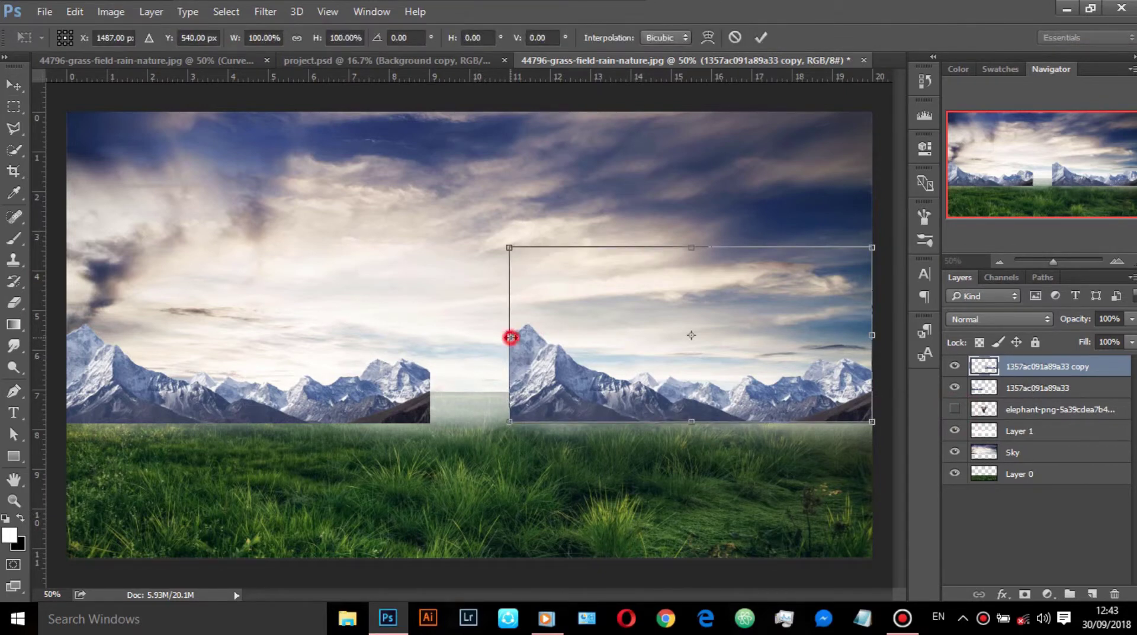
drag(510, 337, 485, 335)
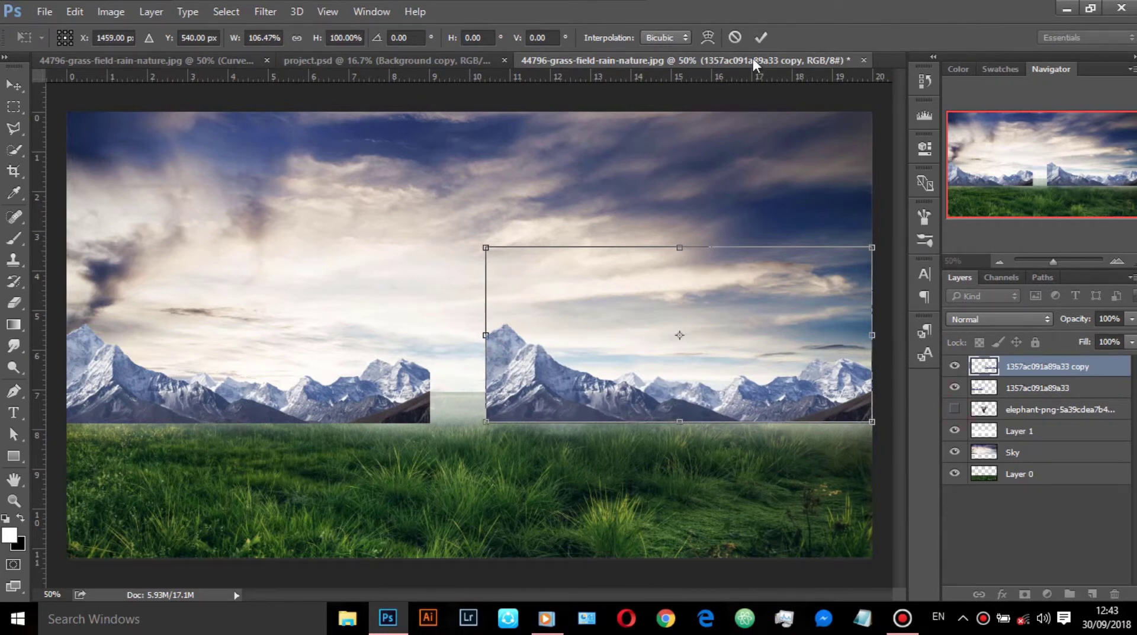
click(760, 38)
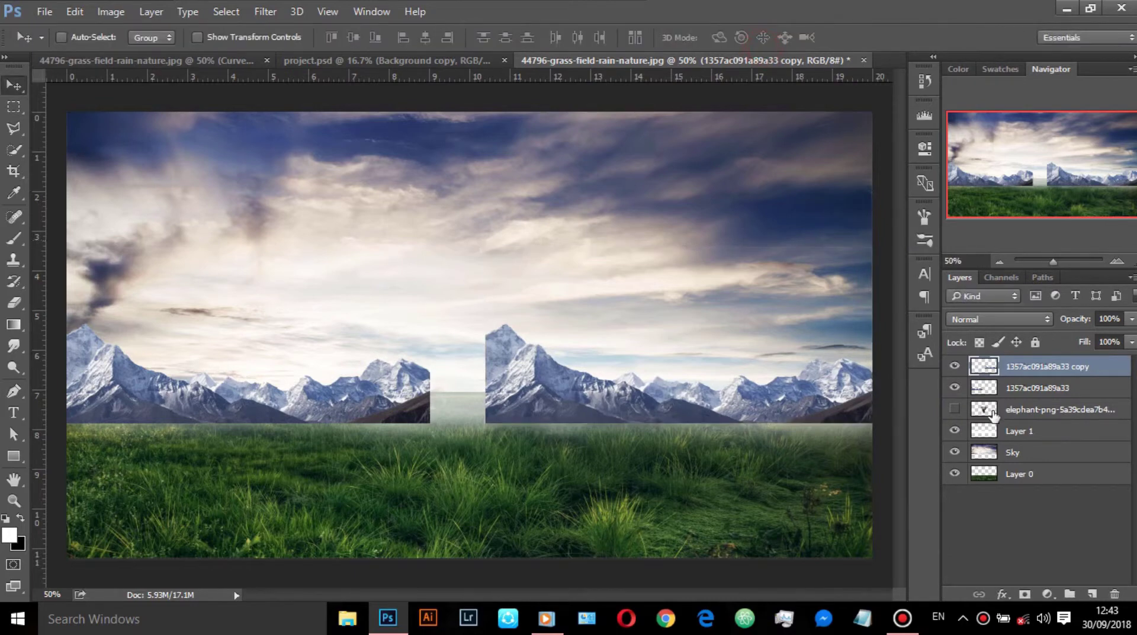
click(954, 408)
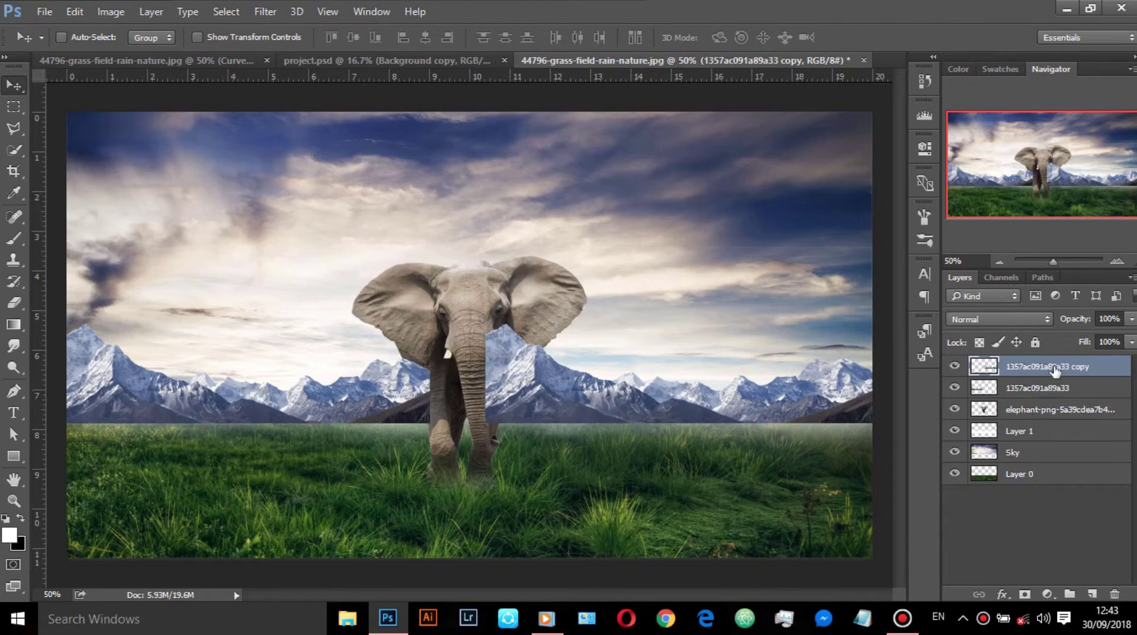
drag(1055, 367, 1057, 417)
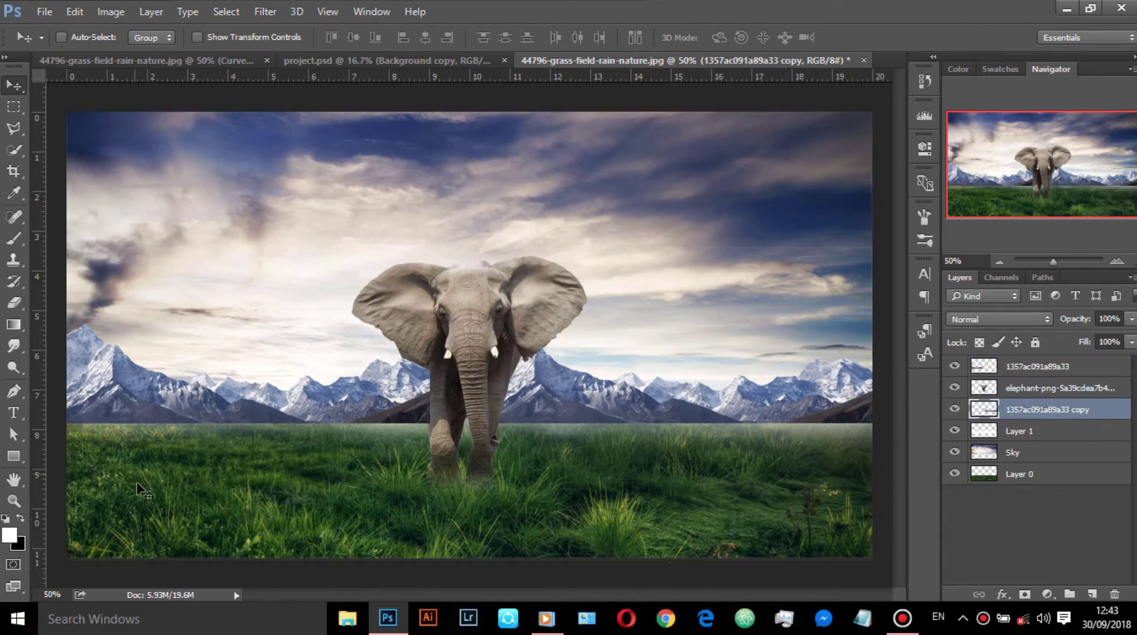
Step: Move the original mountain layer below the elephant and merge both mountain layers
click(24, 302)
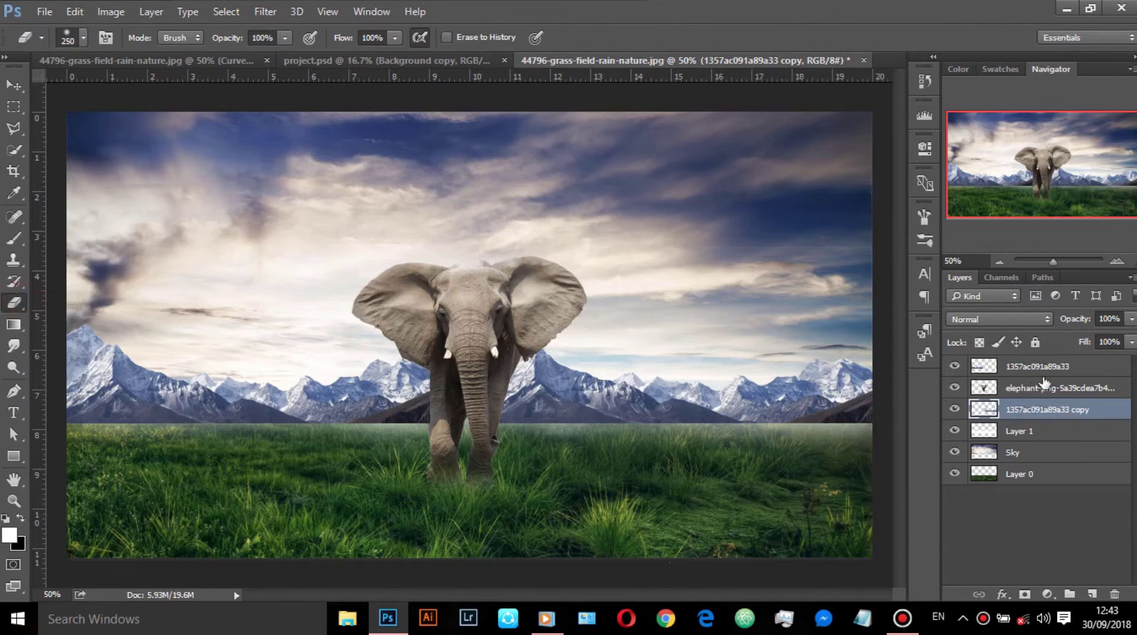
drag(1059, 366, 1066, 413)
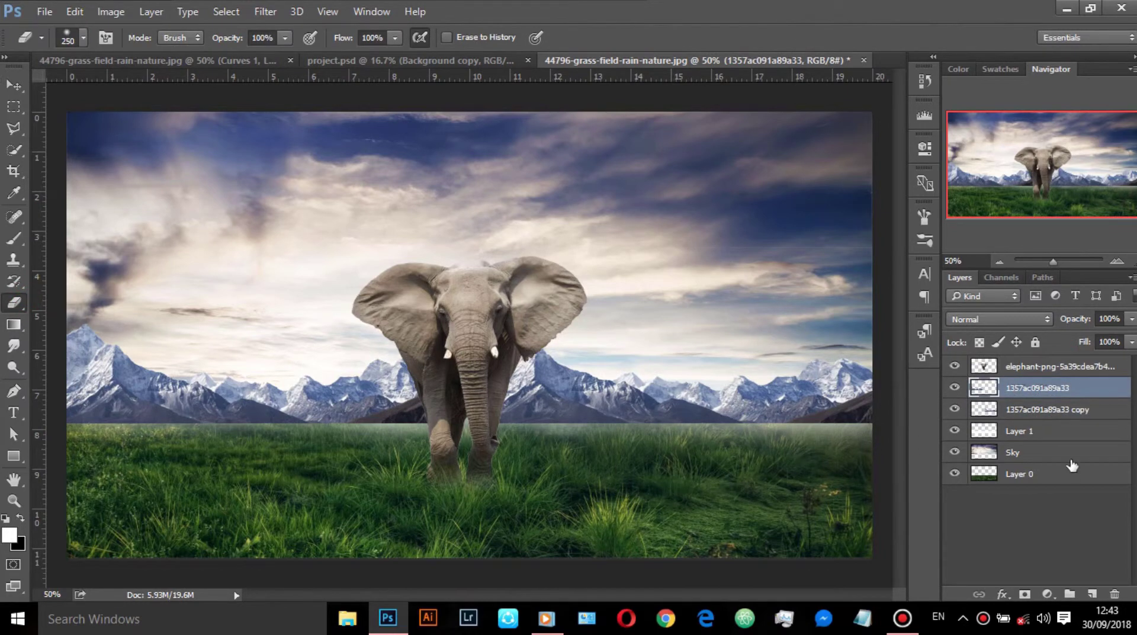
ctrl+click(1063, 415)
right_click(1062, 414)
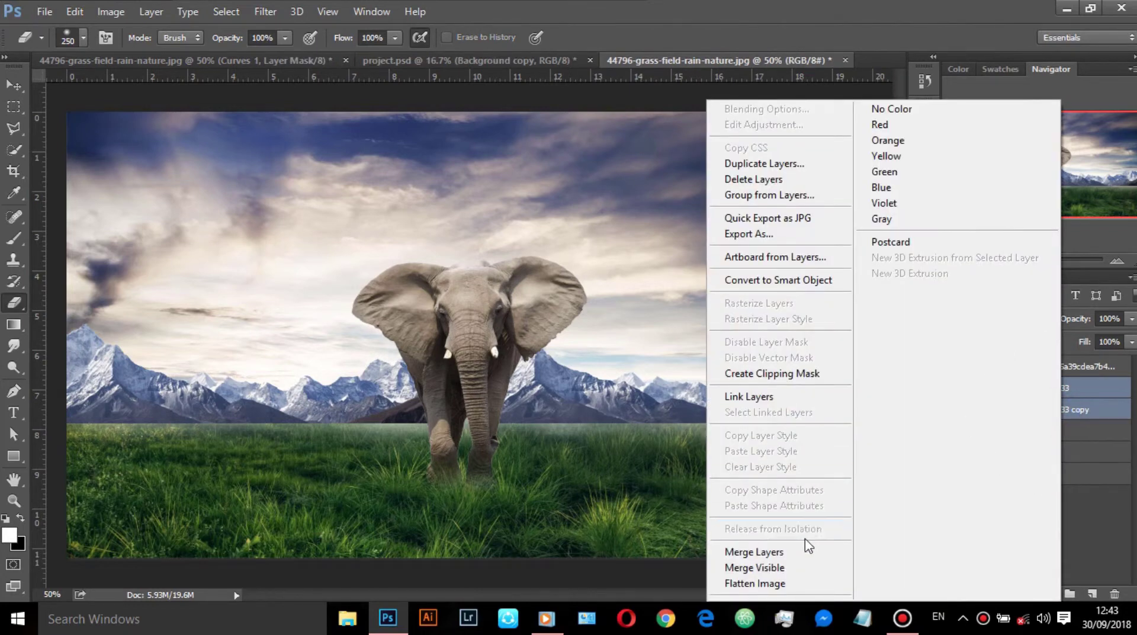
click(779, 552)
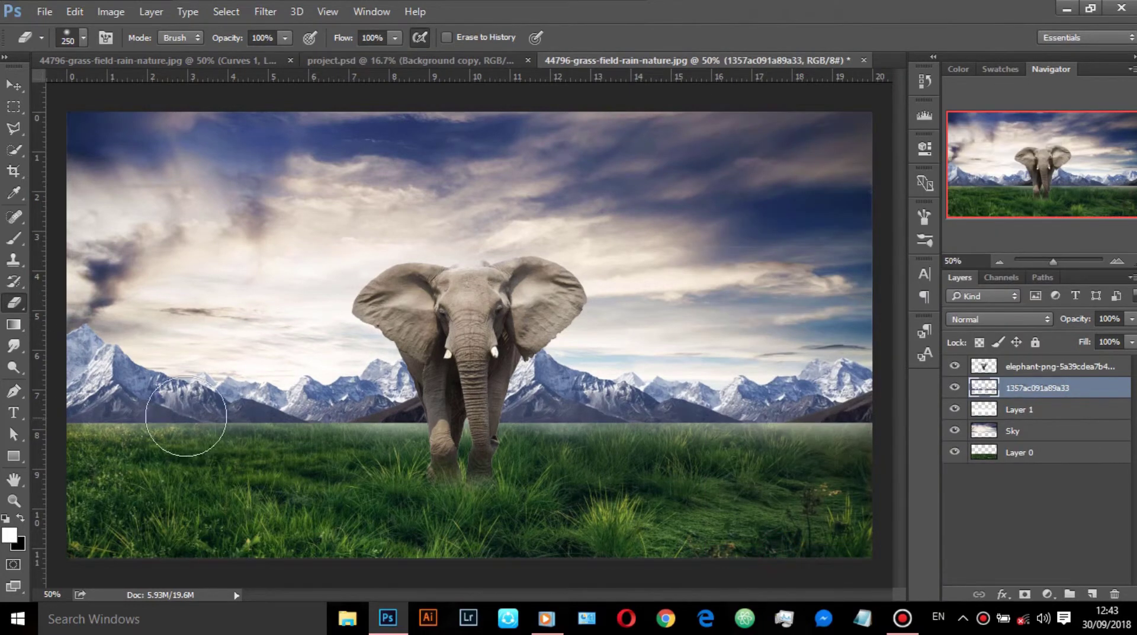
Step: Erase the merged mountains' base into mist along the horizon with a smaller soft eraser
key(bracketleft)
key(bracketleft)
key(bracketleft)
key(bracketleft)
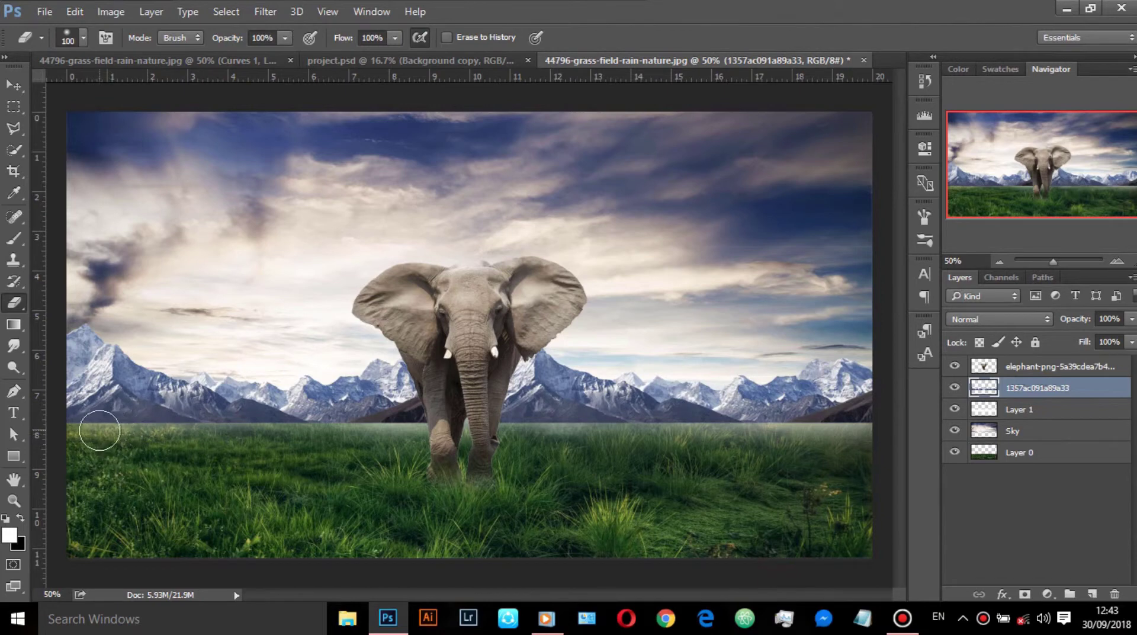
key(bracketleft)
key(bracketleft)
mouse_move(81, 427)
mouse_down()
mouse_move(794, 424)
mouse_move(909, 441)
mouse_up()
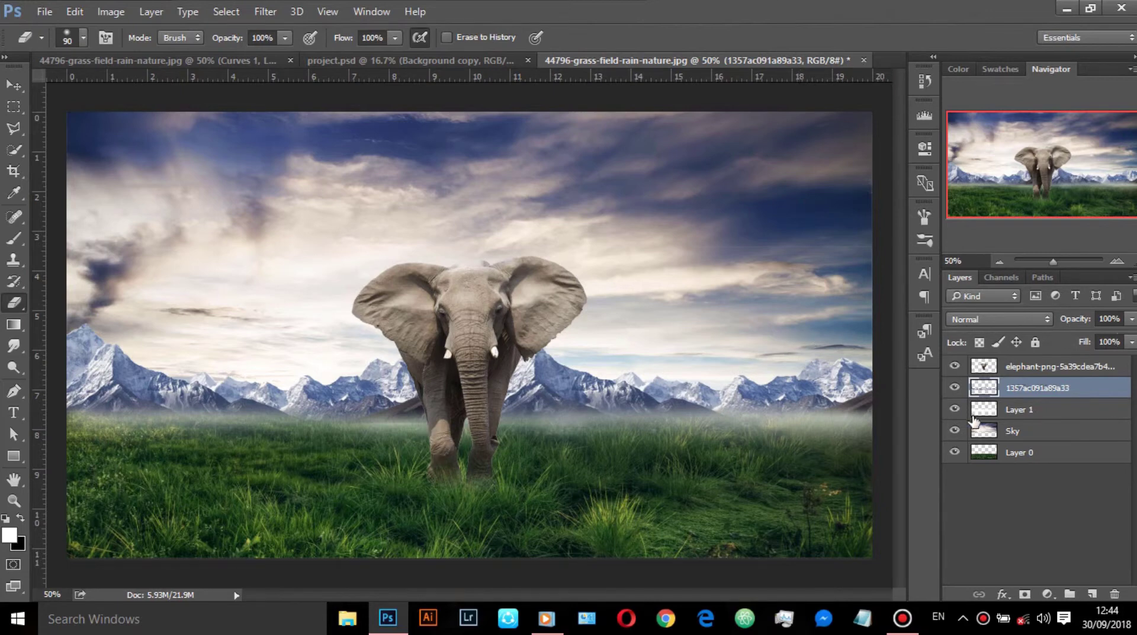
click(1068, 368)
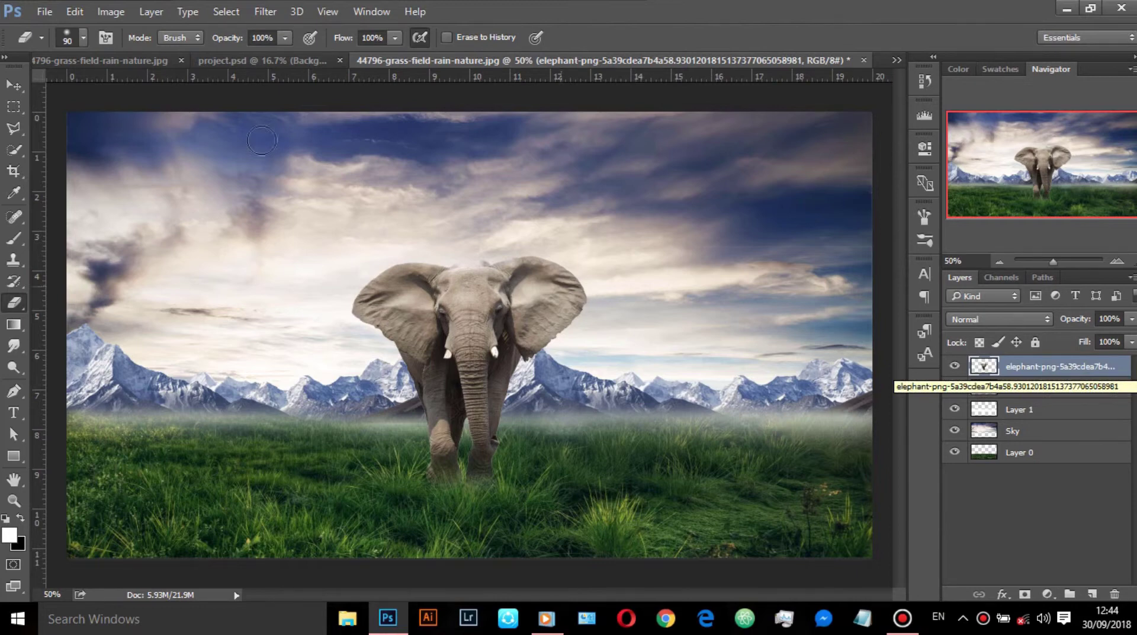
Step: In project.psd, check the man cutout against its Background, then drag it into the elephant composite
click(259, 63)
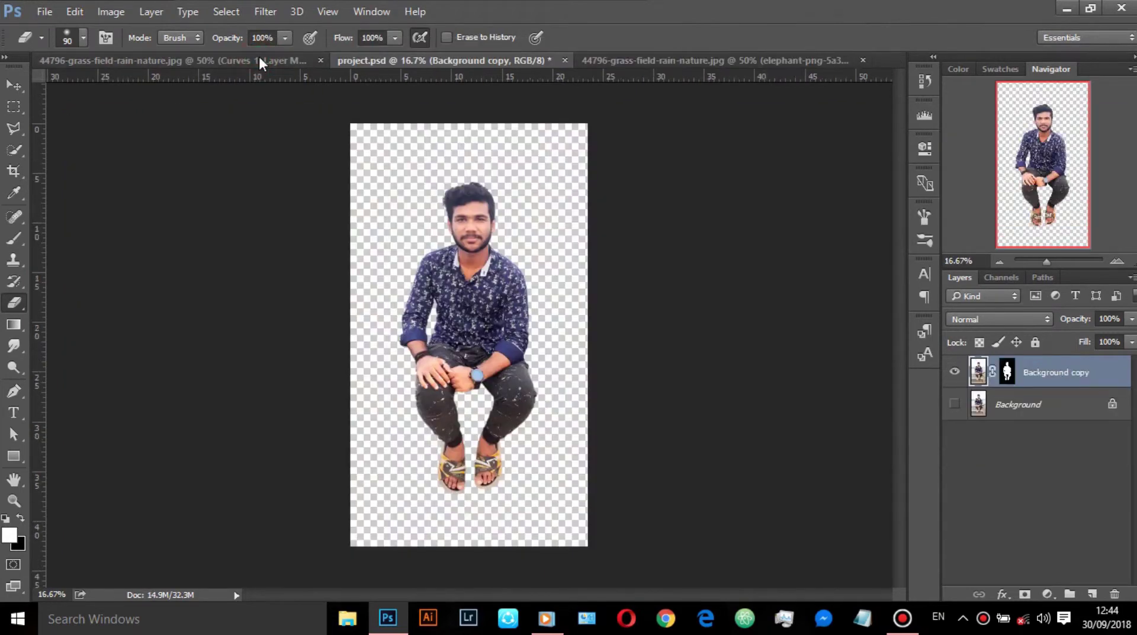
click(952, 404)
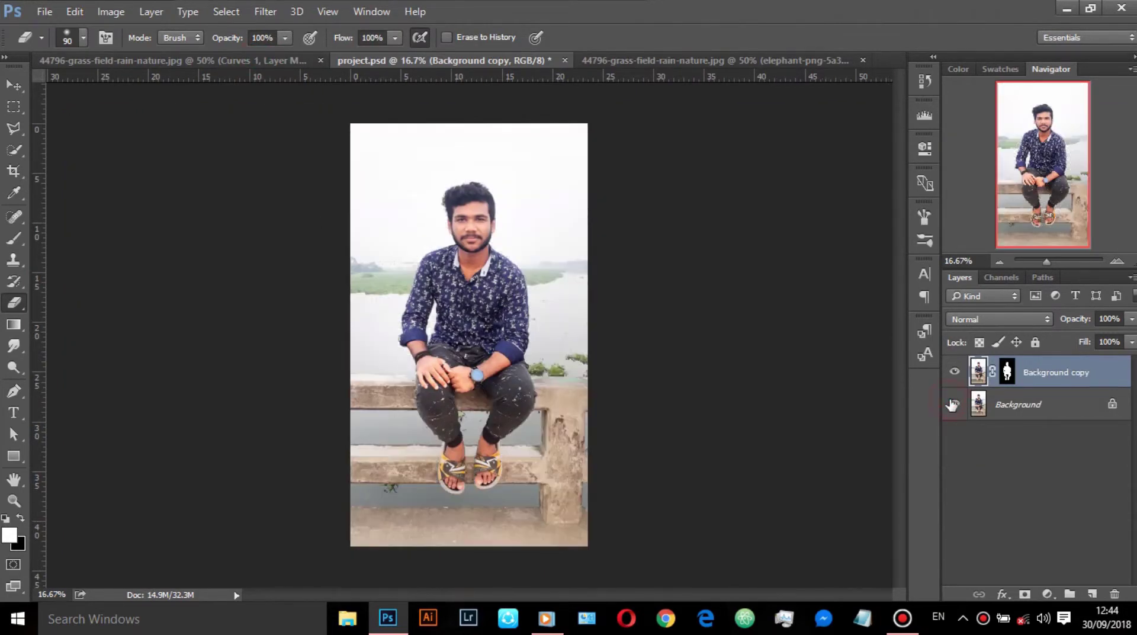
click(952, 405)
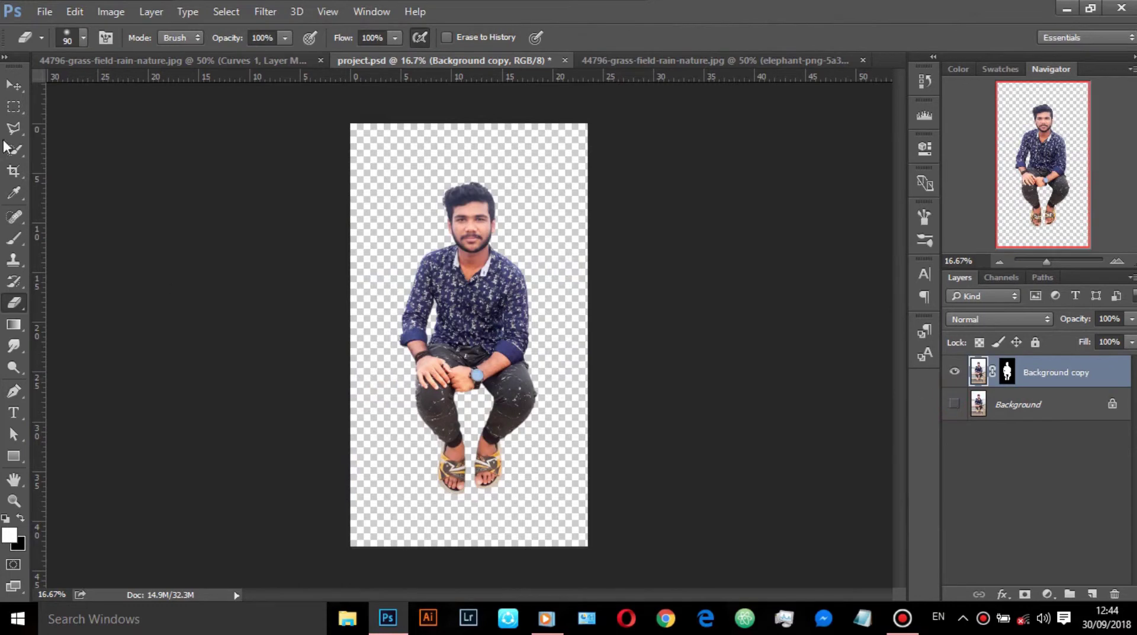
click(954, 405)
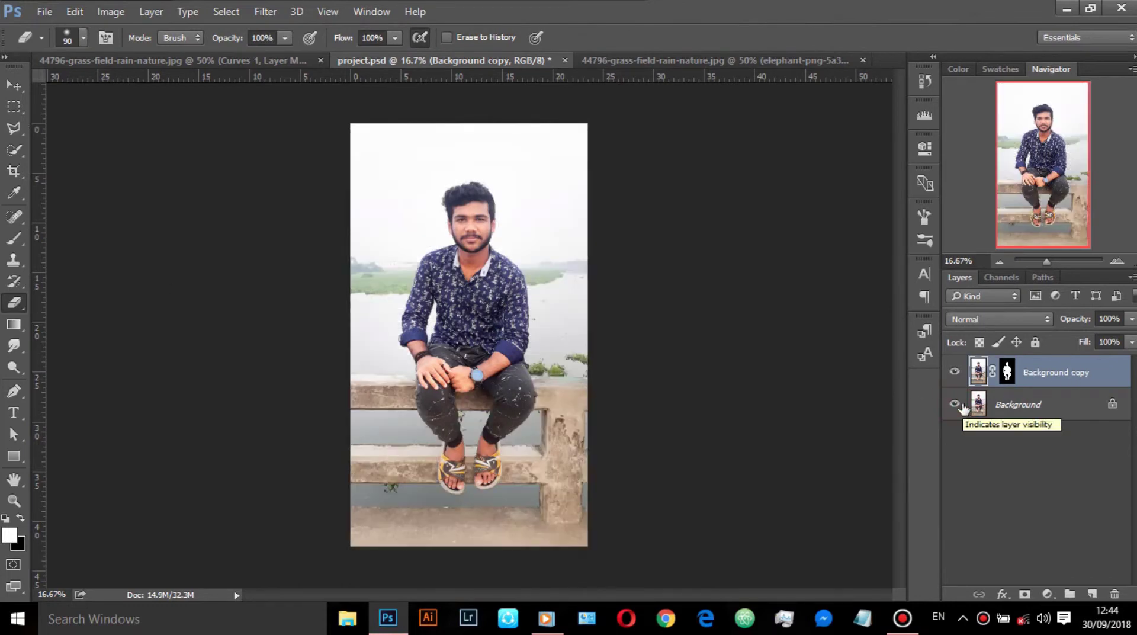
click(954, 404)
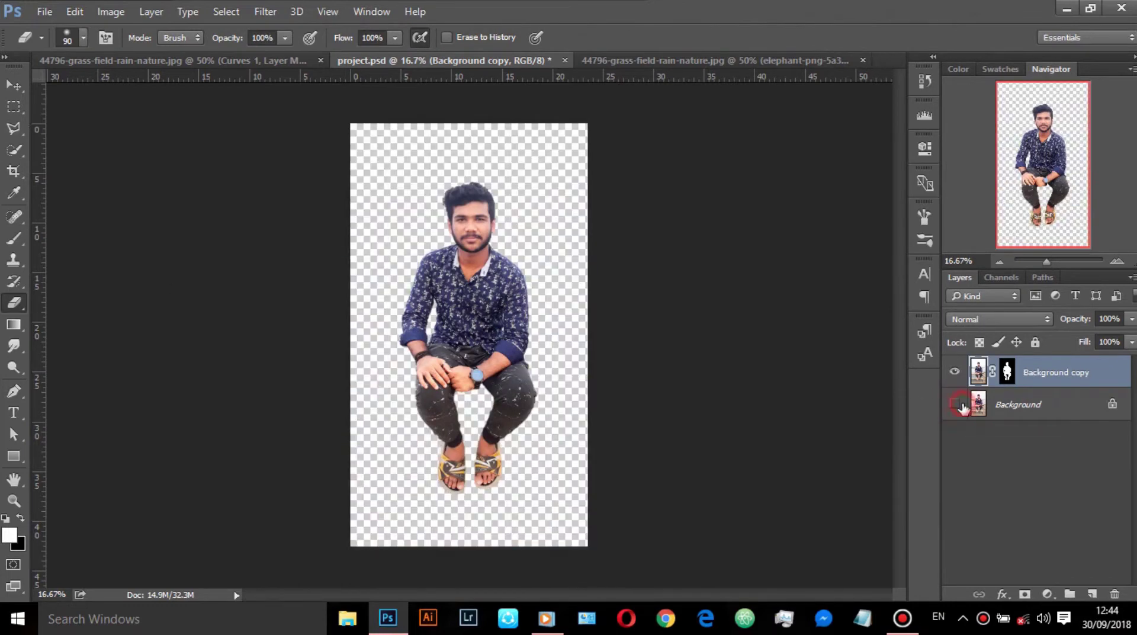
click(9, 89)
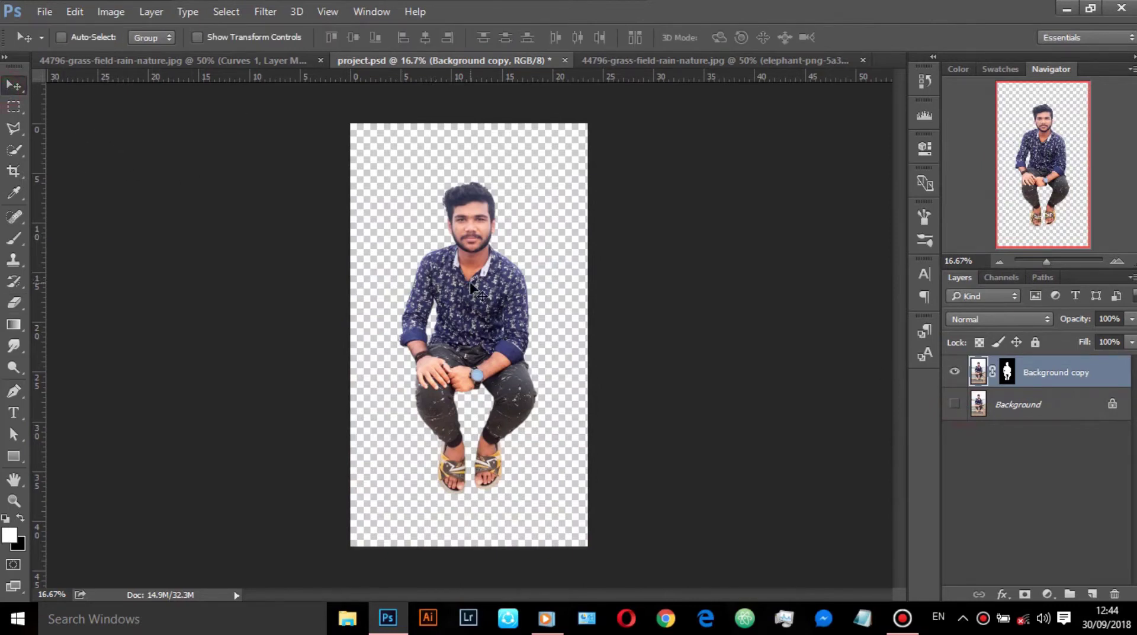
mouse_move(470, 285)
mouse_down()
mouse_move(586, 206)
mouse_move(485, 301)
mouse_move(526, 426)
mouse_up()
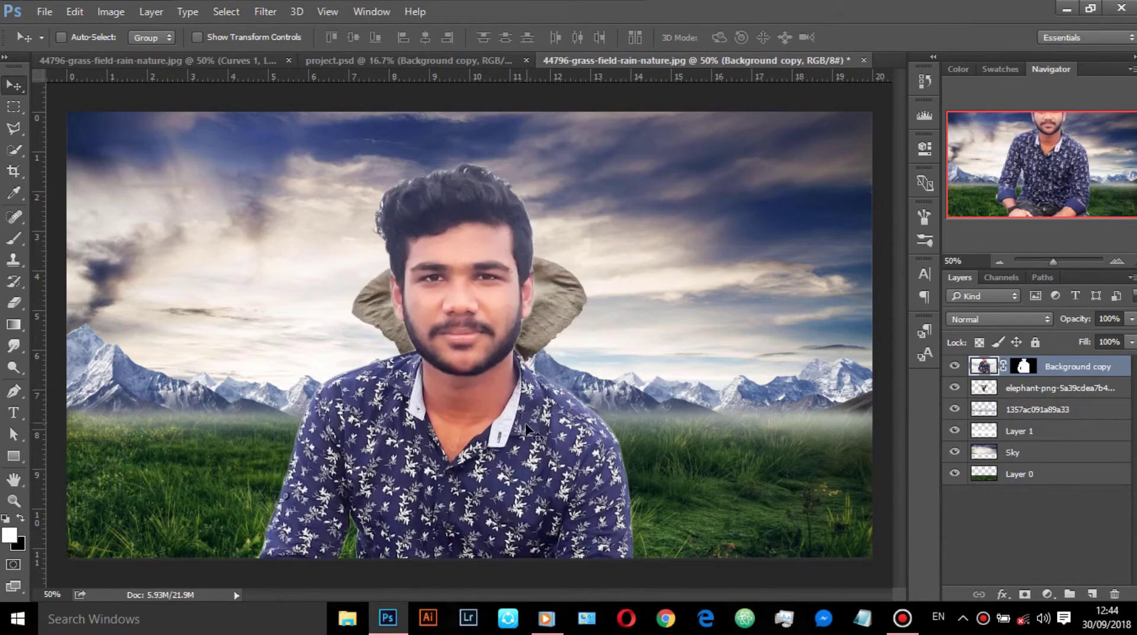
Step: Scale the man layer down to about 23% and seat him on the elephant's head
key(ctrl)
key(ctrl+t)
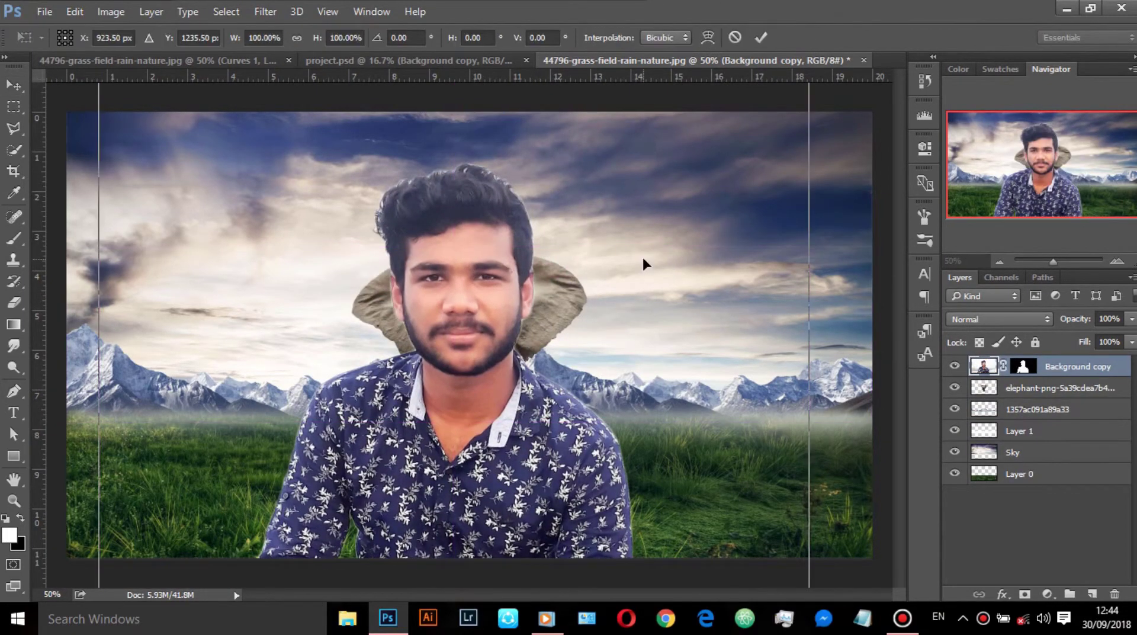
drag(641, 255, 635, 421)
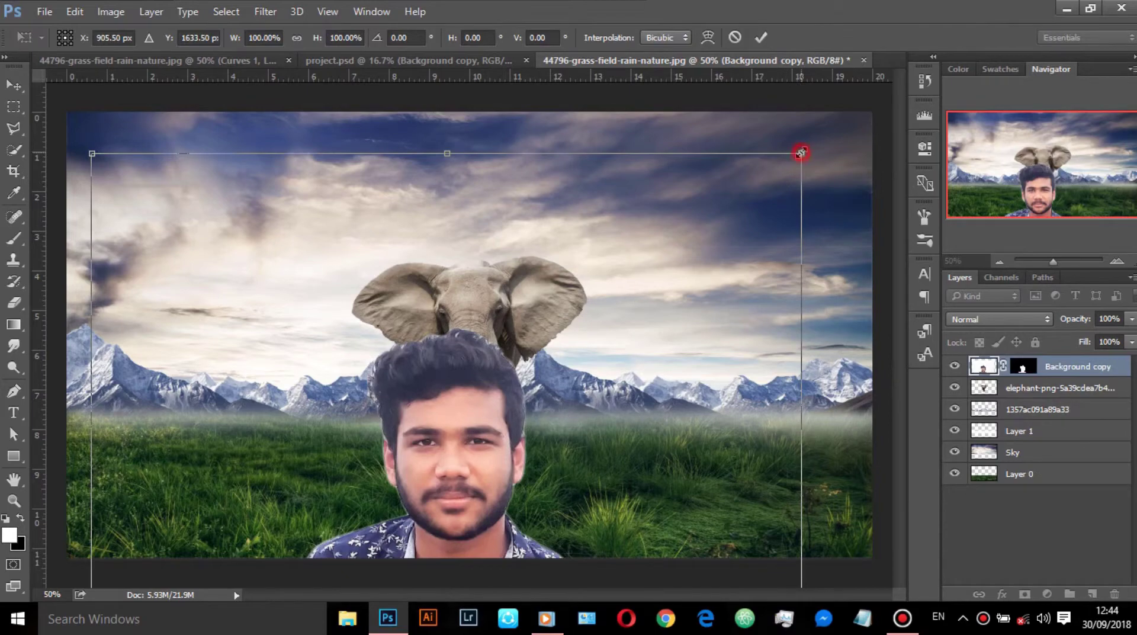
drag(801, 152, 526, 485)
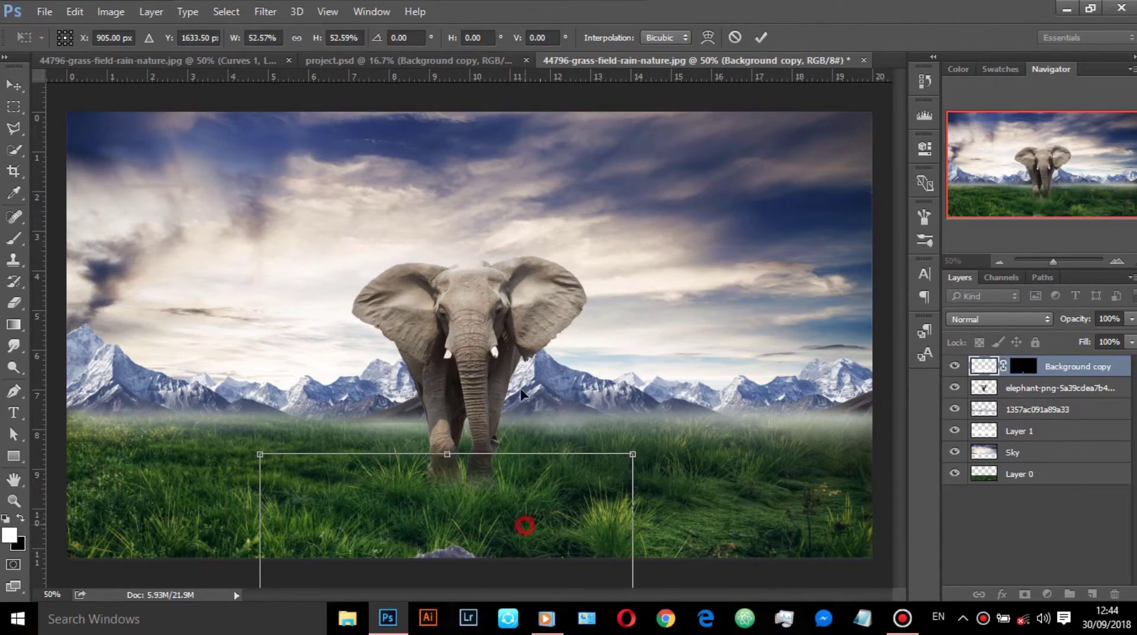
drag(525, 525, 556, 173)
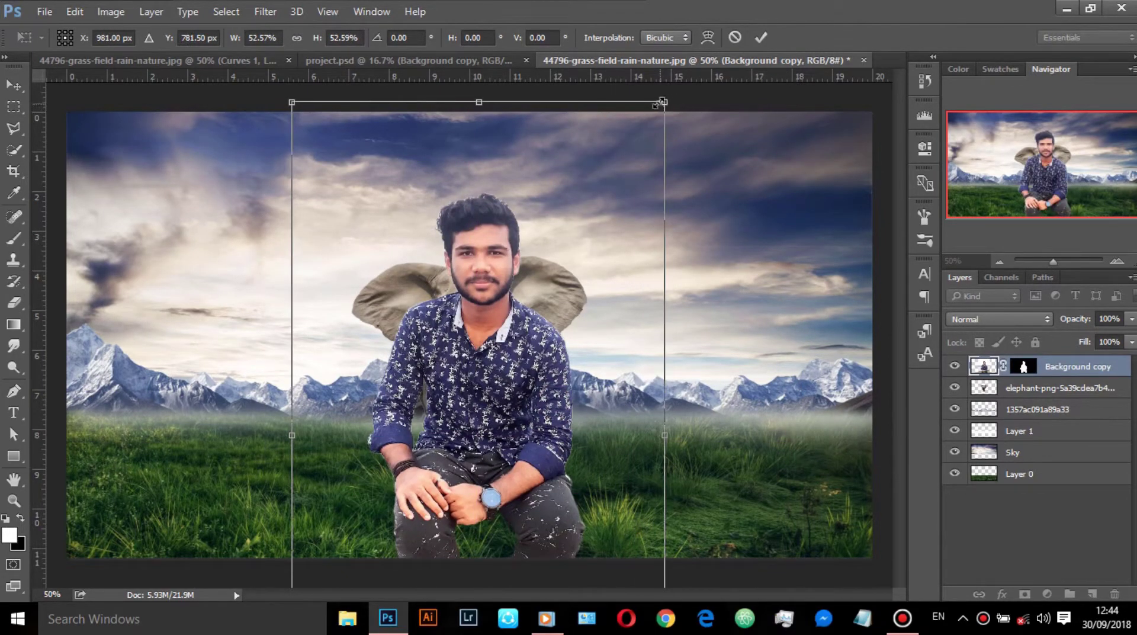
drag(654, 102, 578, 254)
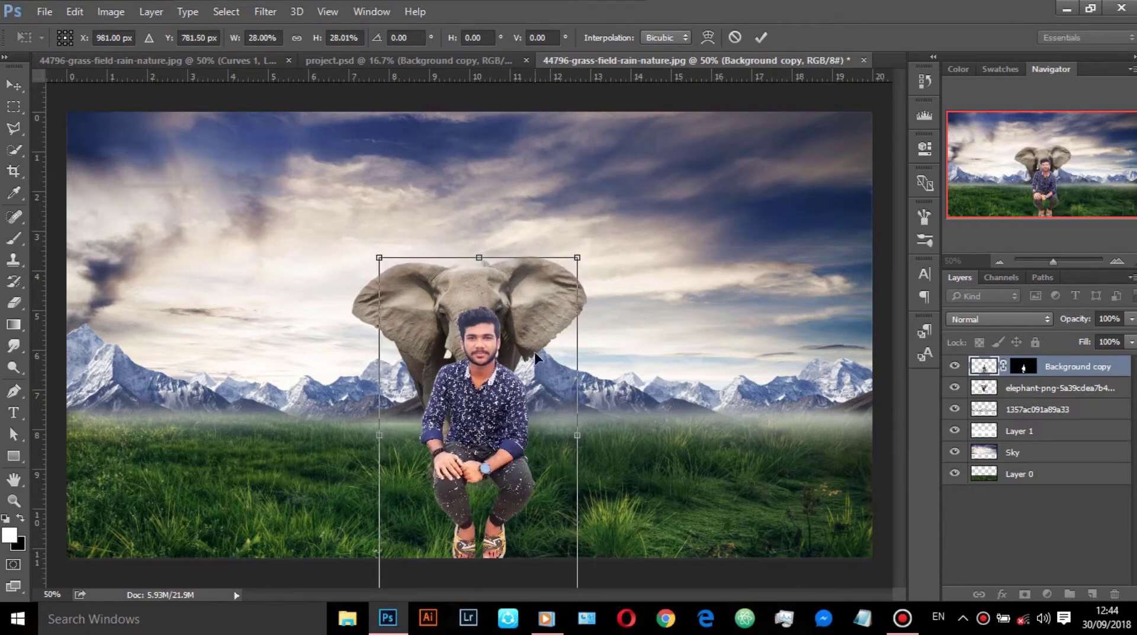
drag(526, 376, 523, 186)
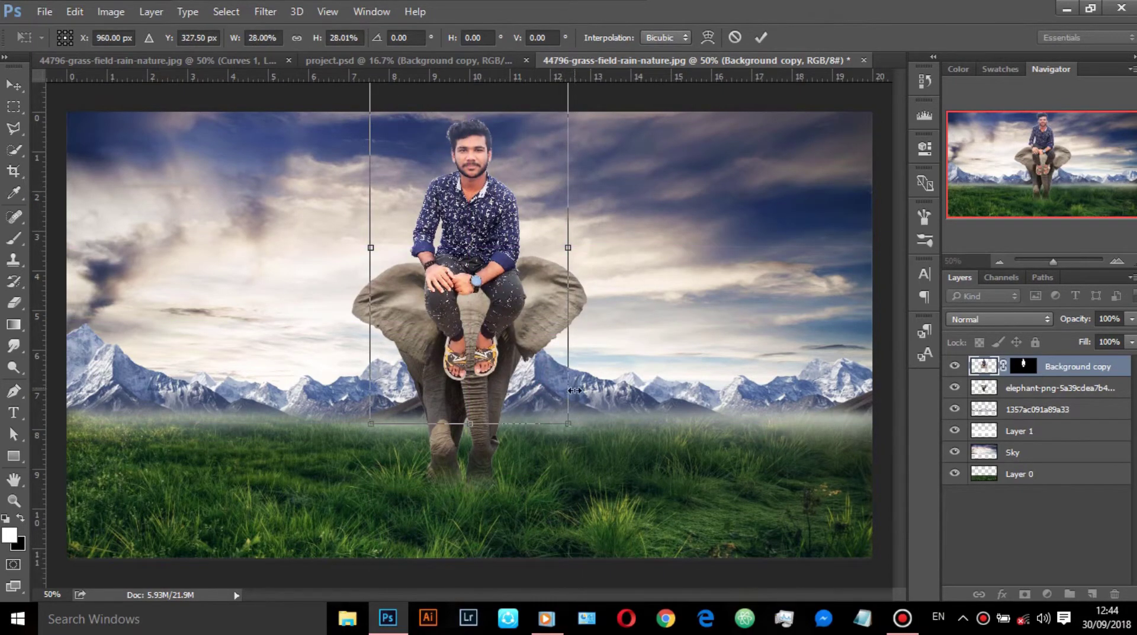
drag(567, 427, 547, 400)
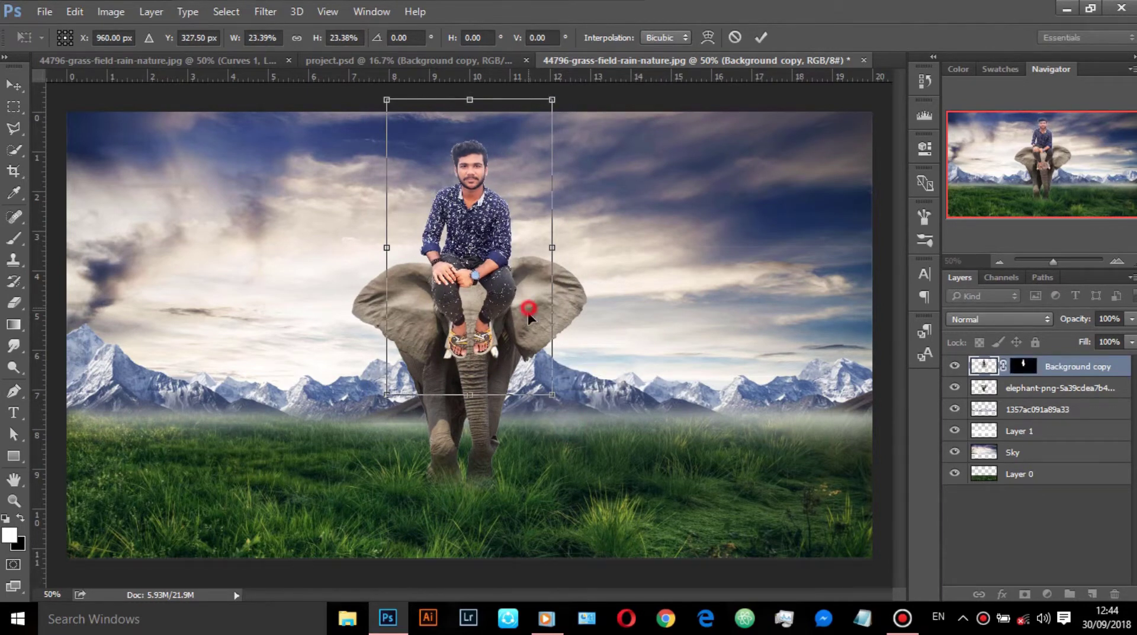
drag(528, 313, 530, 311)
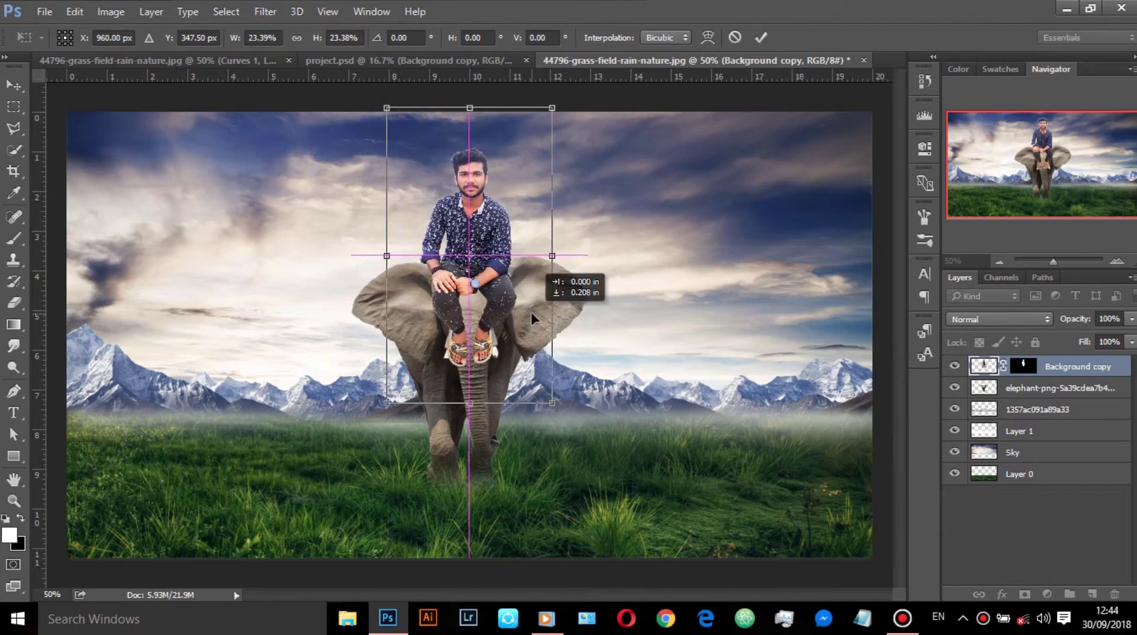
Step: Commit the man's transform, load the elephant's outline as a selection, and target the Background copy mask
click(760, 37)
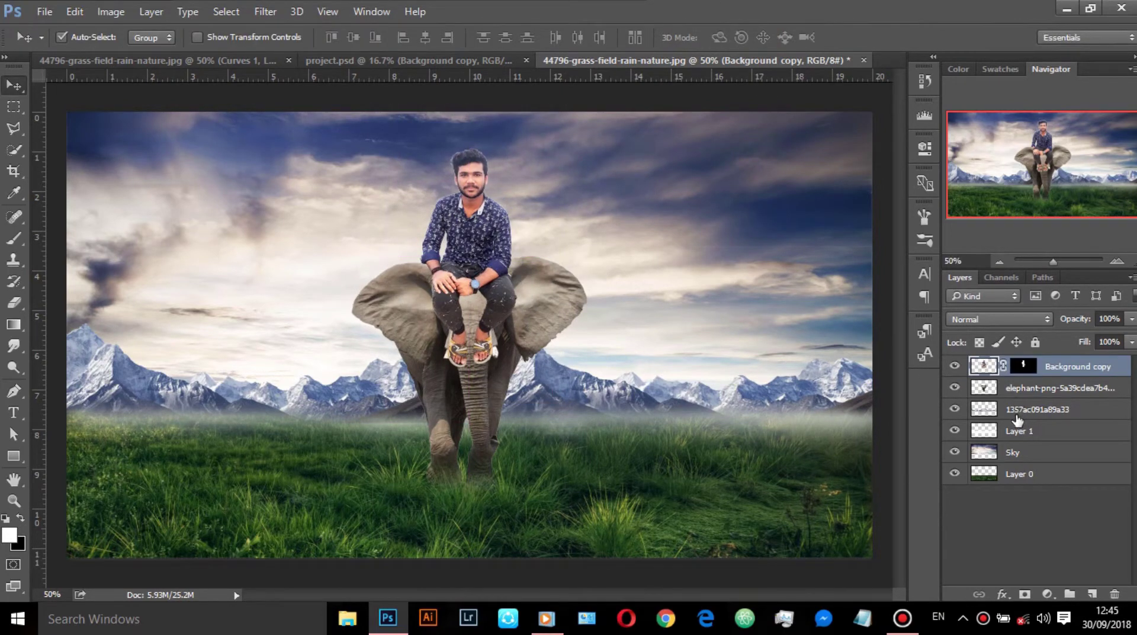
ctrl+click(984, 389)
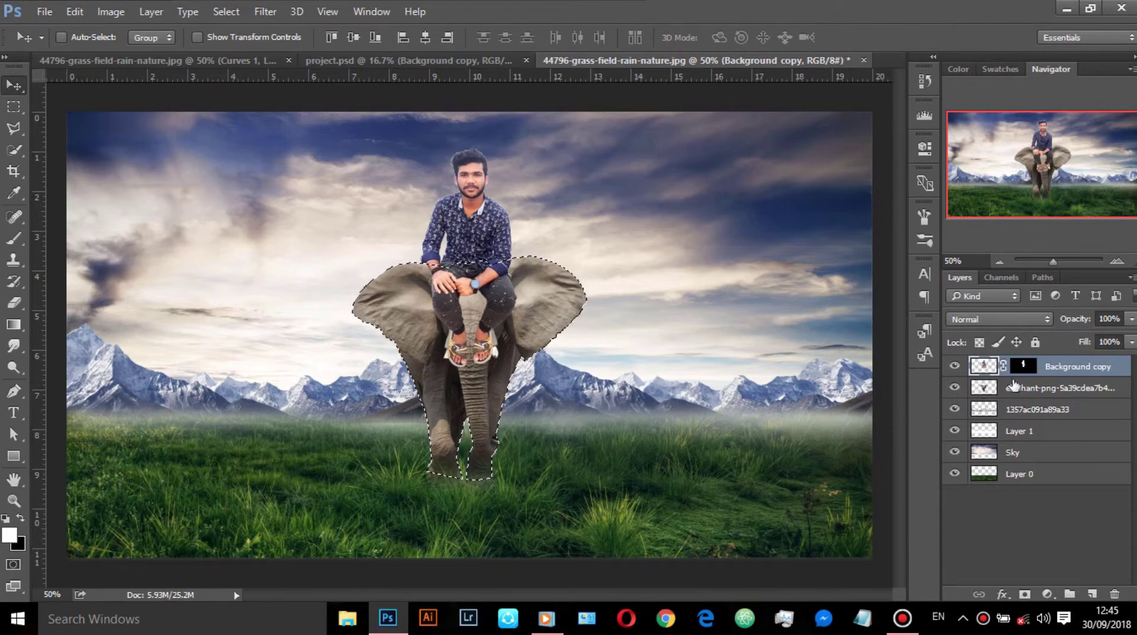
click(1024, 365)
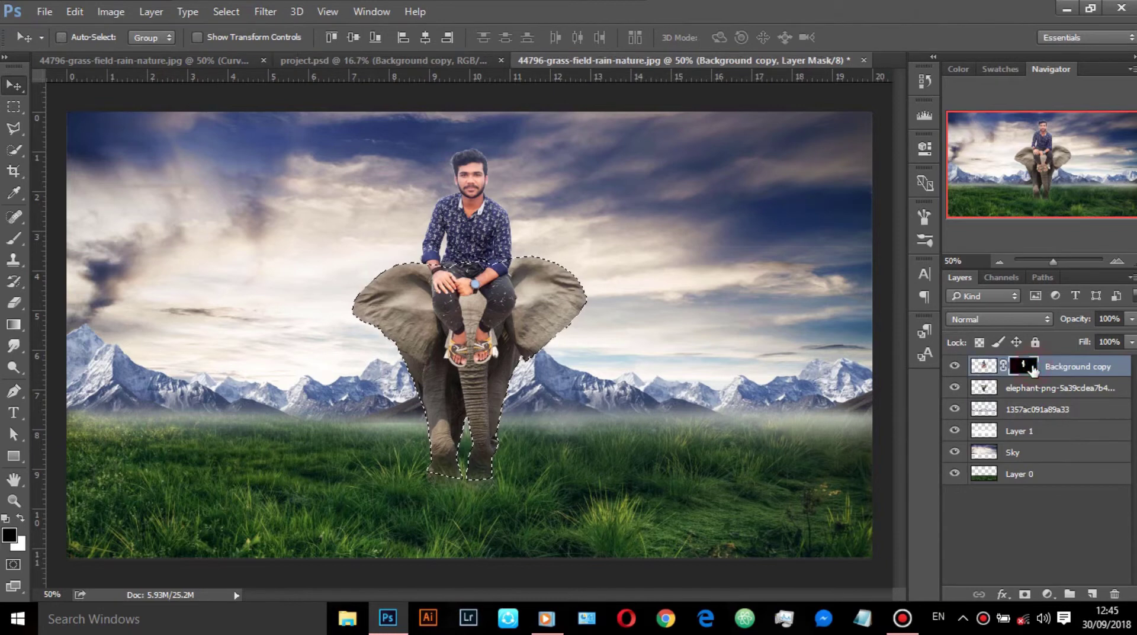
click(13, 239)
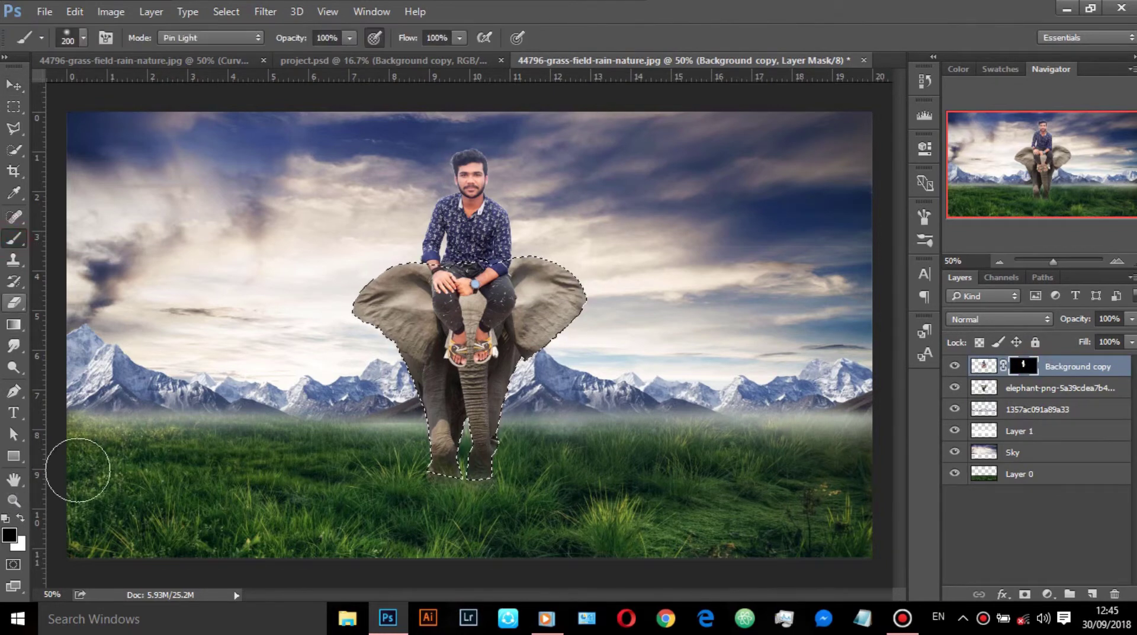
Step: Zoom in and paint black on the mask to hide the man's leg and feet over the trunk and tusks
click(23, 520)
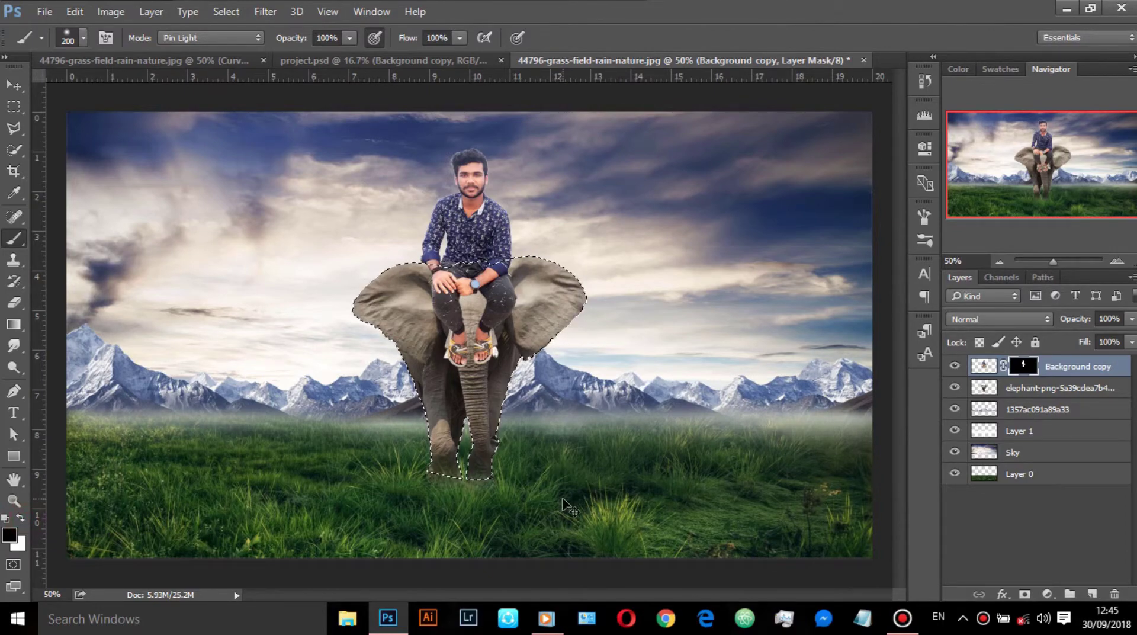
key(ctrl+d)
key(ctrl+plus)
key(ctrl+plus)
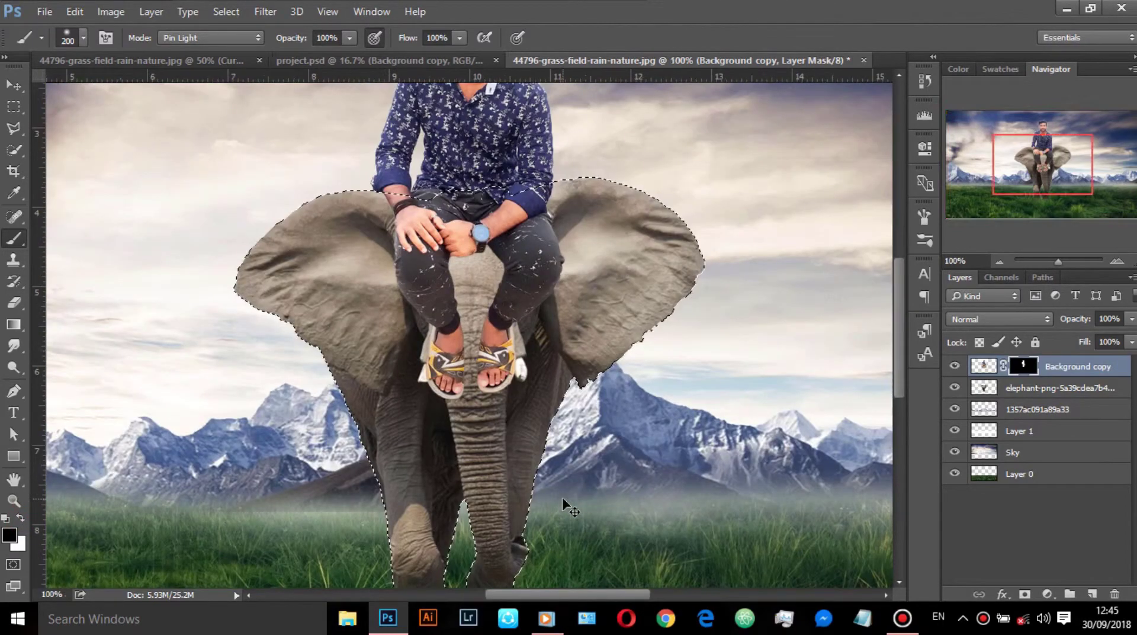
key(ctrl+plus)
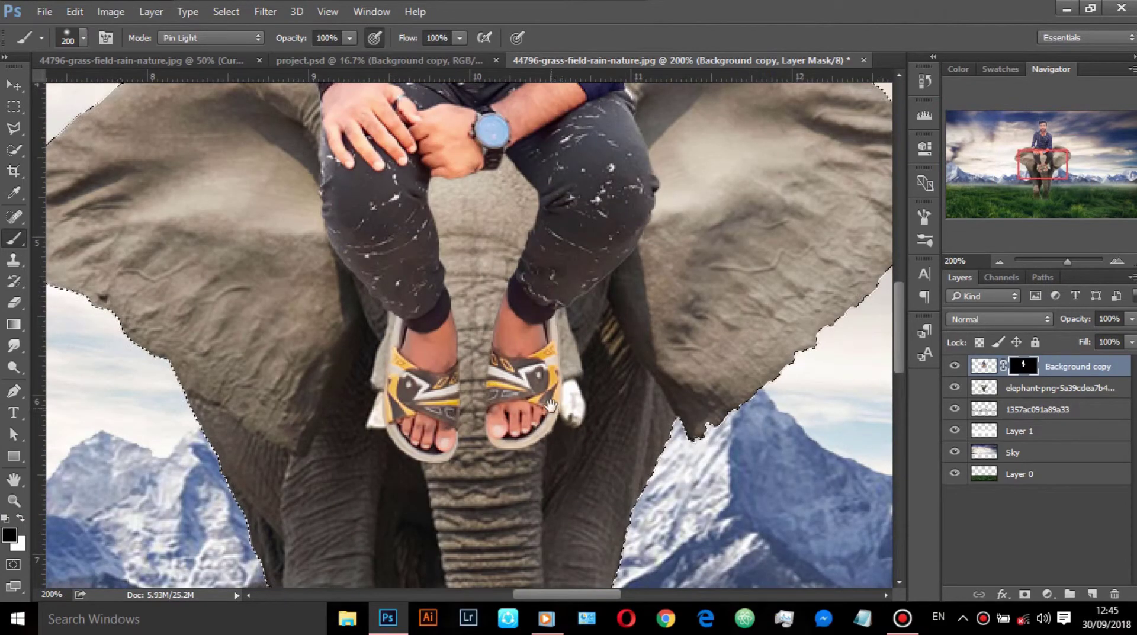
drag(555, 386, 556, 464)
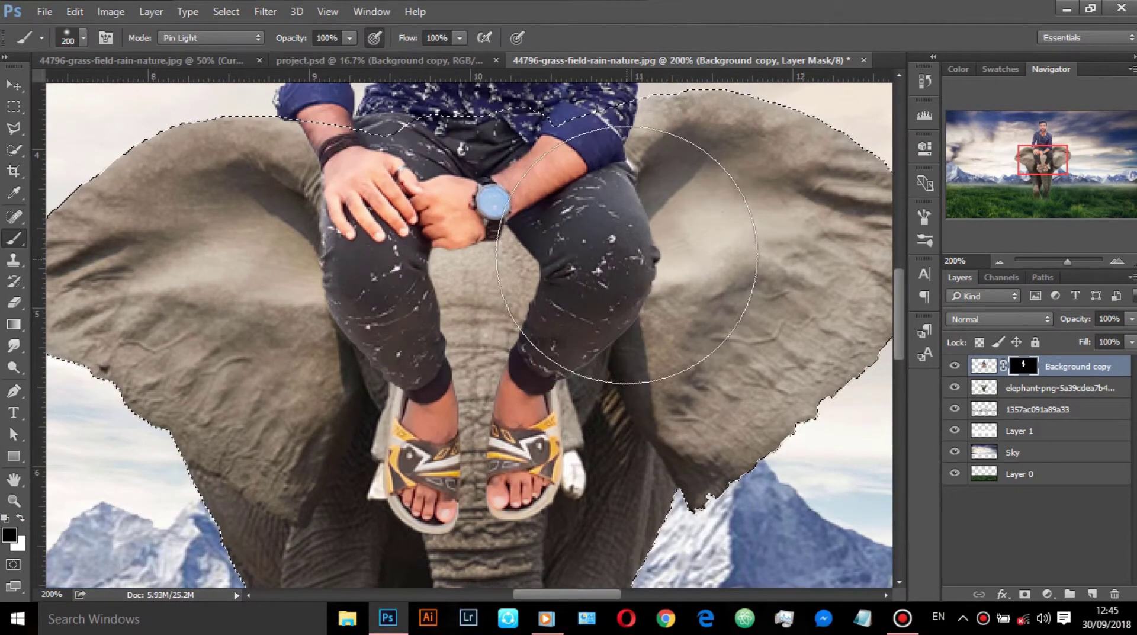
mouse_move(618, 256)
mouse_down()
mouse_move(607, 406)
mouse_move(610, 356)
mouse_up()
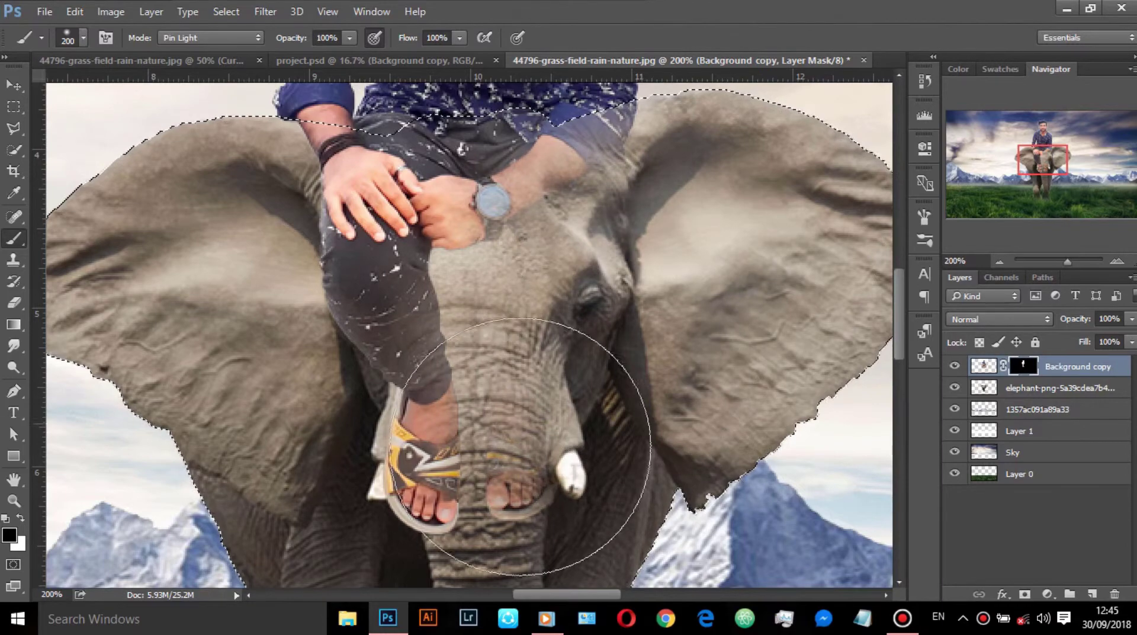
mouse_move(572, 418)
mouse_down()
mouse_move(623, 458)
mouse_move(470, 470)
mouse_up()
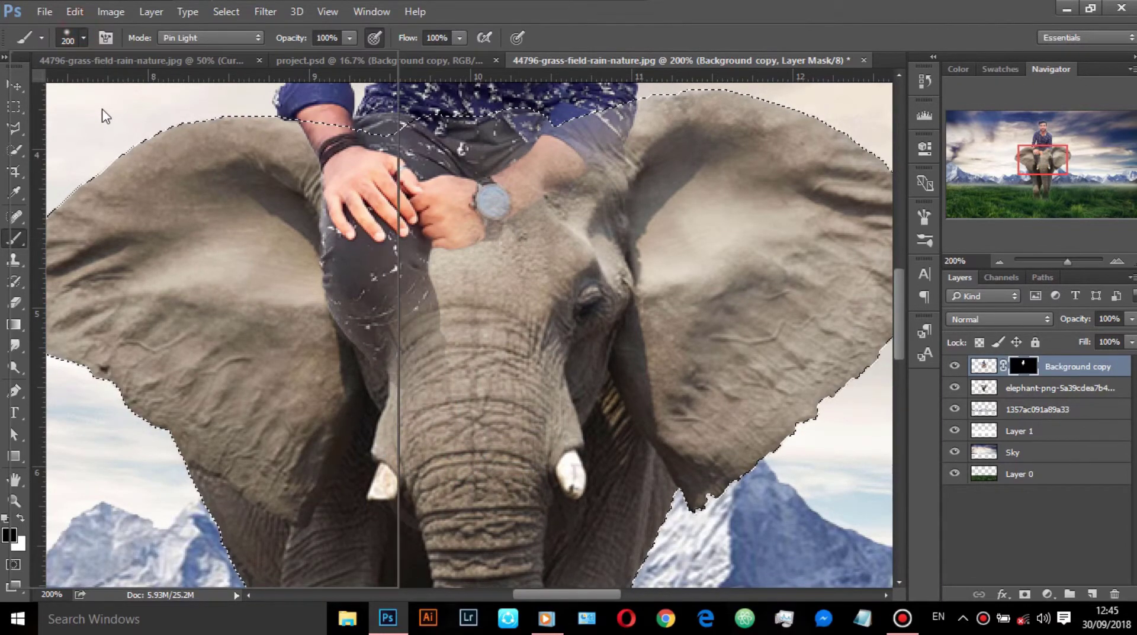
Step: Set the brush hardness to 0% and make the brush much smaller
click(82, 38)
key(Tab)
text(0)
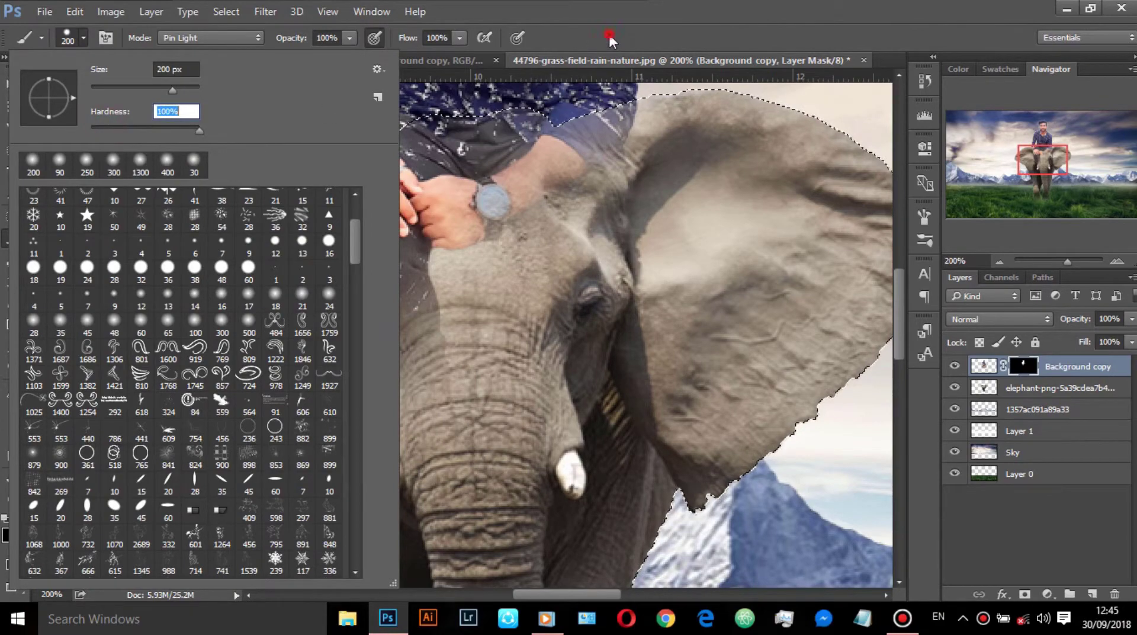
key(Return)
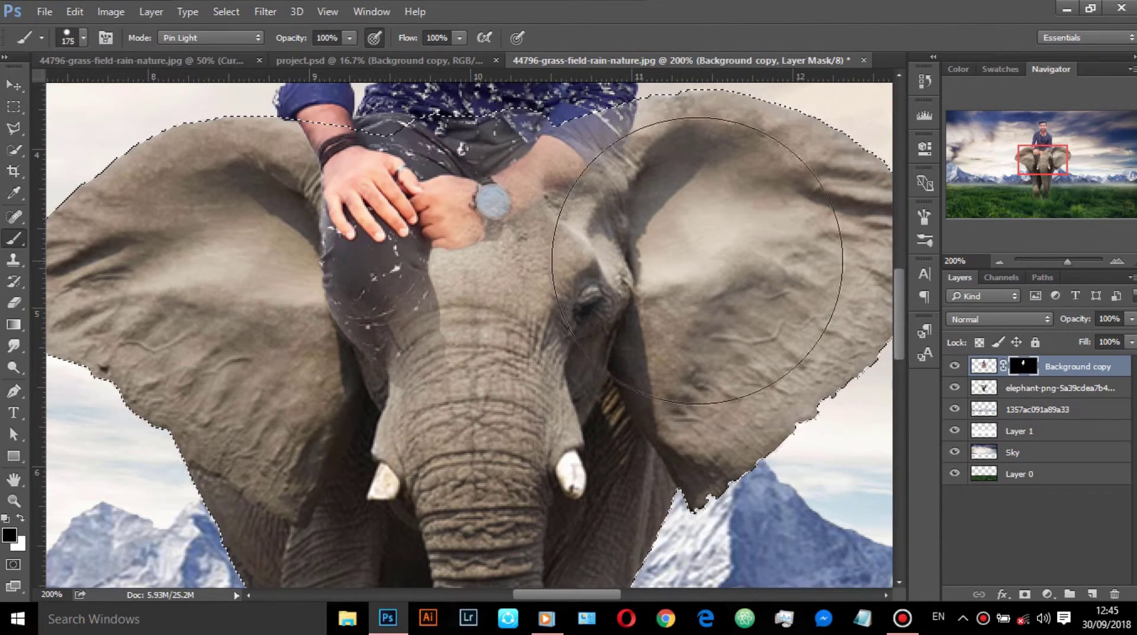
key(bracketleft)
key(bracketleft)
key(bracketleft)
Step: Paint the mask over the remaining jeans on the elephant's forehead to reveal skin
mouse_move(576, 142)
mouse_down()
mouse_move(598, 137)
mouse_move(591, 147)
mouse_move(525, 132)
mouse_move(554, 166)
mouse_move(538, 152)
mouse_move(553, 132)
mouse_move(523, 147)
mouse_move(519, 134)
mouse_move(475, 124)
mouse_move(453, 139)
mouse_move(390, 123)
mouse_up()
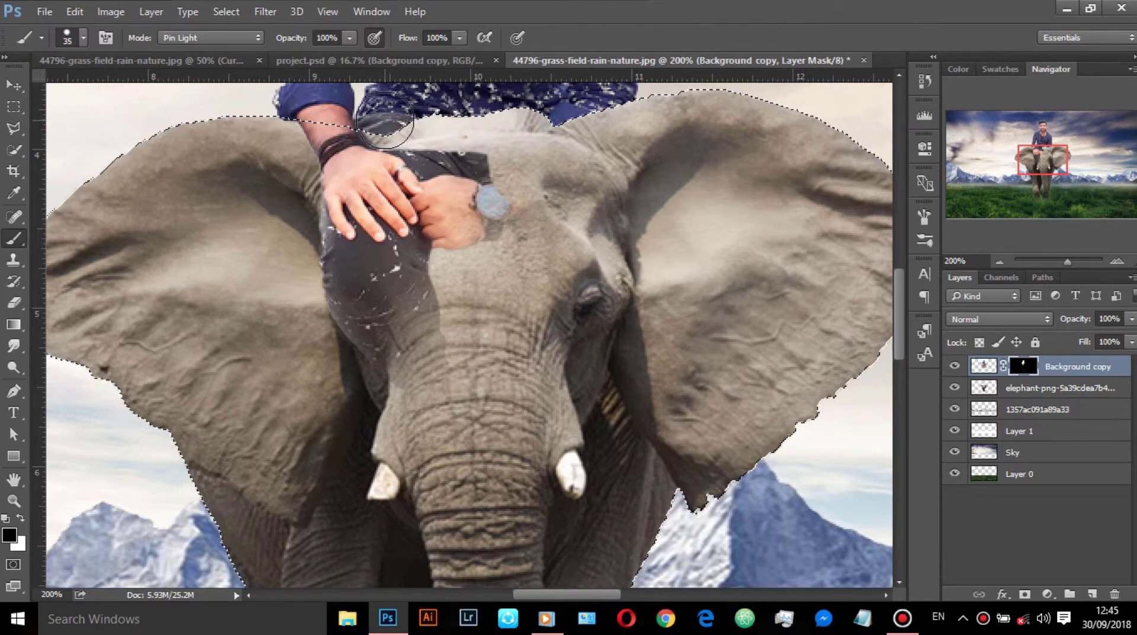
drag(382, 122, 426, 128)
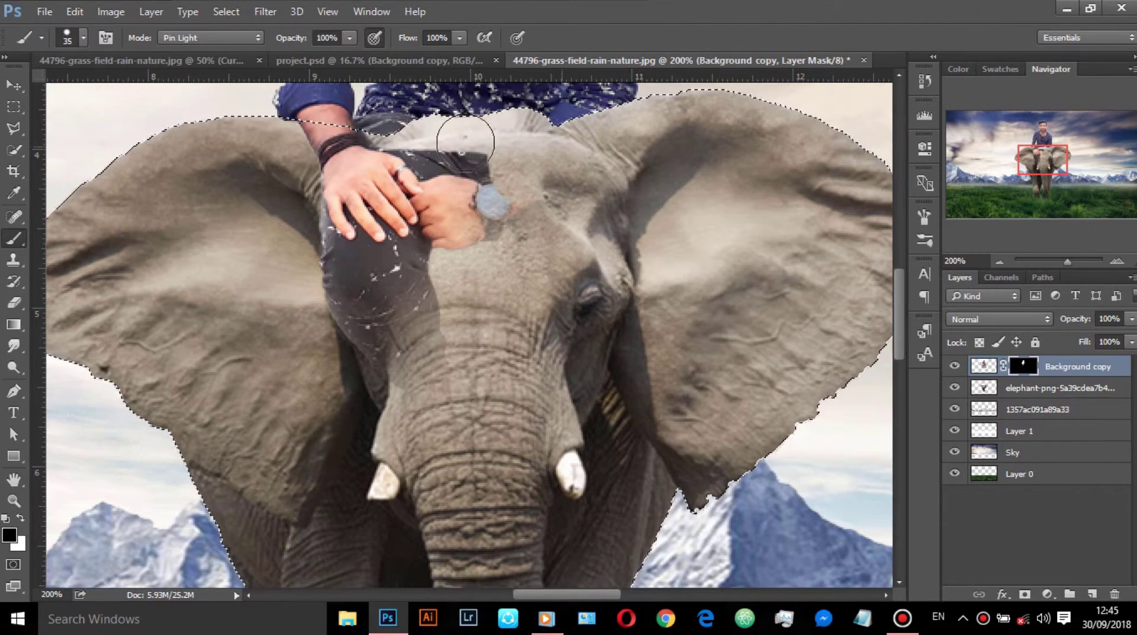
mouse_move(431, 133)
mouse_down()
mouse_move(388, 122)
mouse_move(419, 127)
mouse_up()
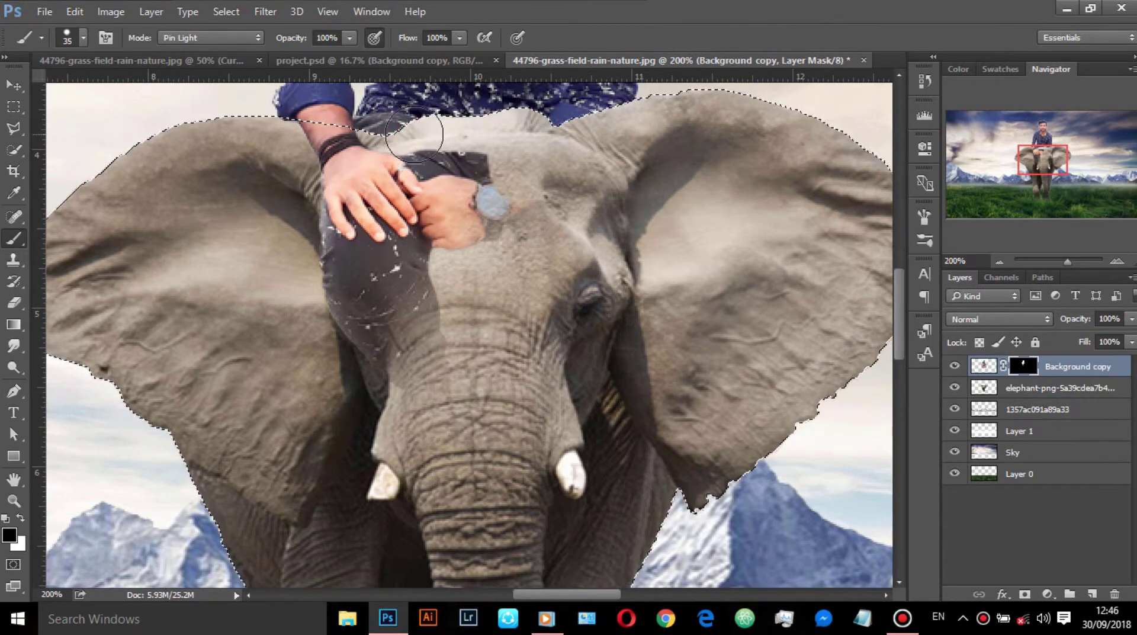
mouse_move(418, 135)
mouse_down()
mouse_move(495, 158)
mouse_move(418, 132)
mouse_move(430, 148)
mouse_up()
click(434, 148)
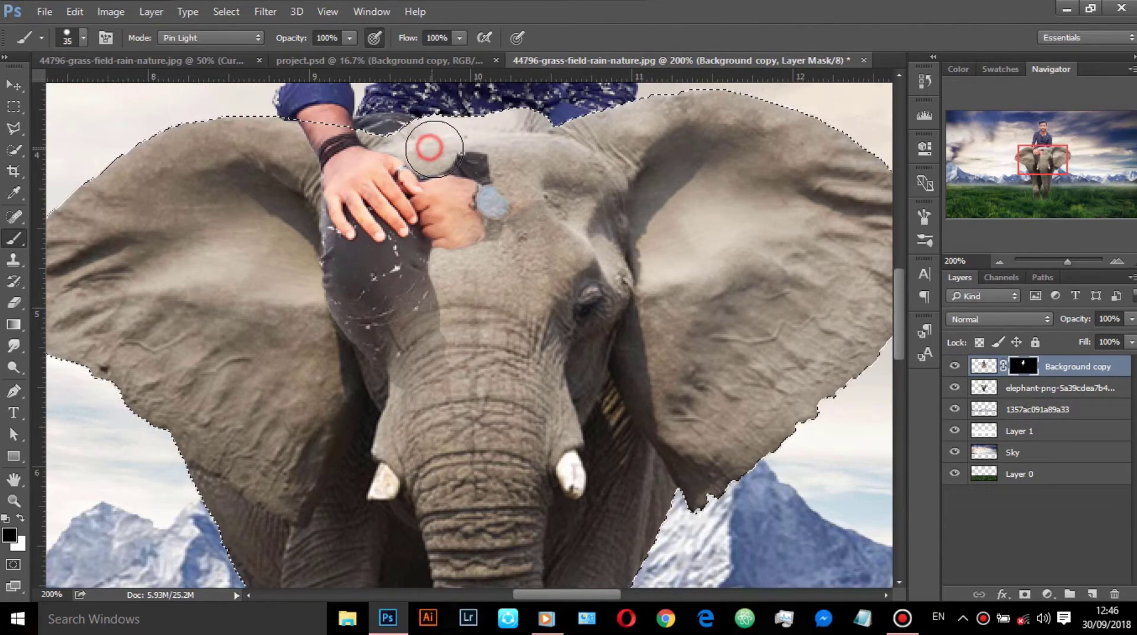
click(436, 153)
drag(436, 154, 502, 215)
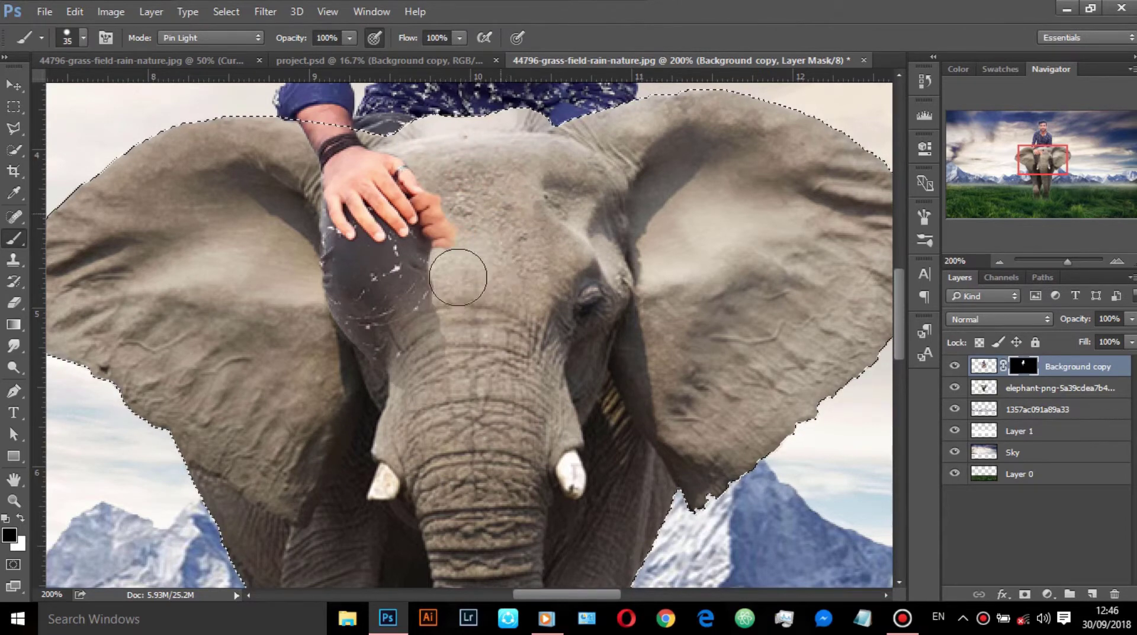
Step: Mask out the stray fingertip and the dark patch beside the head, blending along the ear edge
drag(458, 276, 456, 254)
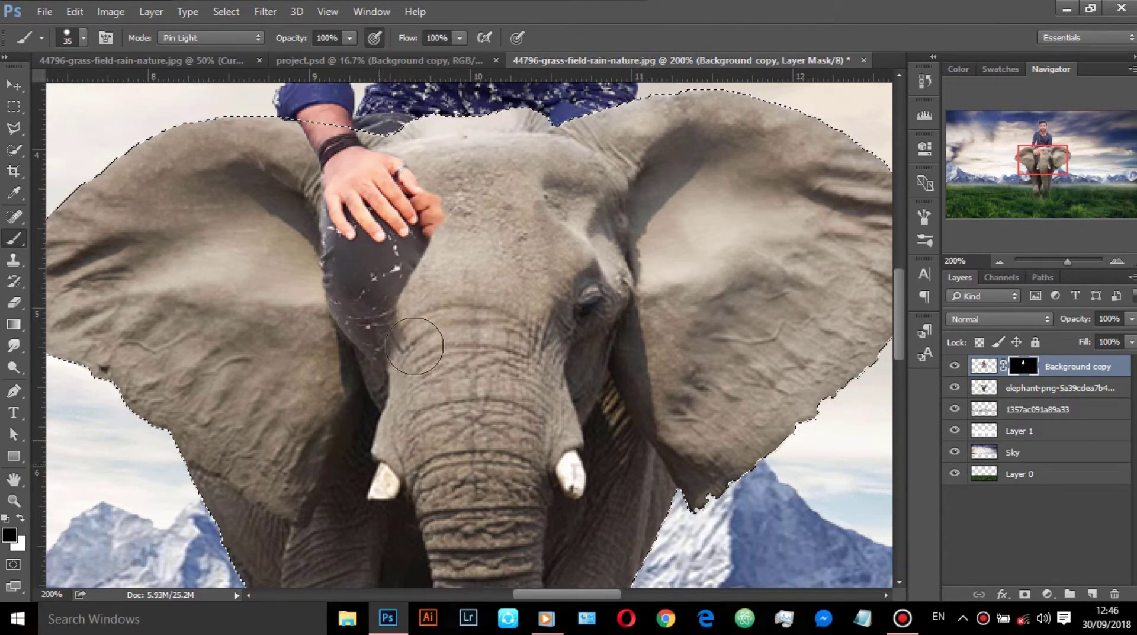
mouse_move(414, 345)
mouse_down()
mouse_move(393, 304)
mouse_move(313, 292)
mouse_up()
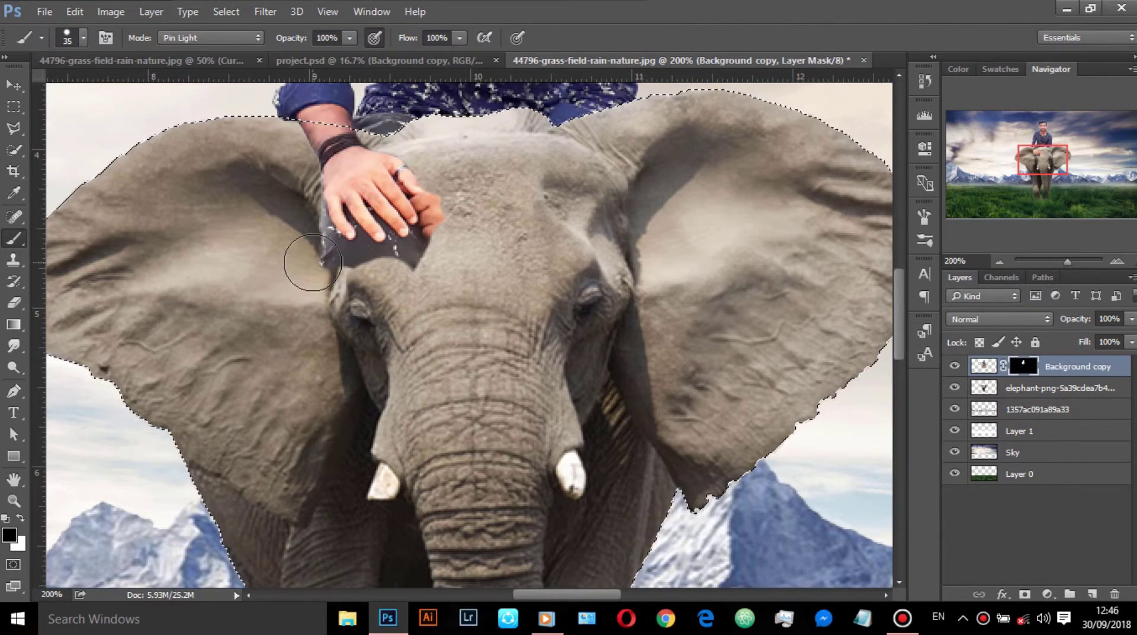
drag(304, 254, 307, 250)
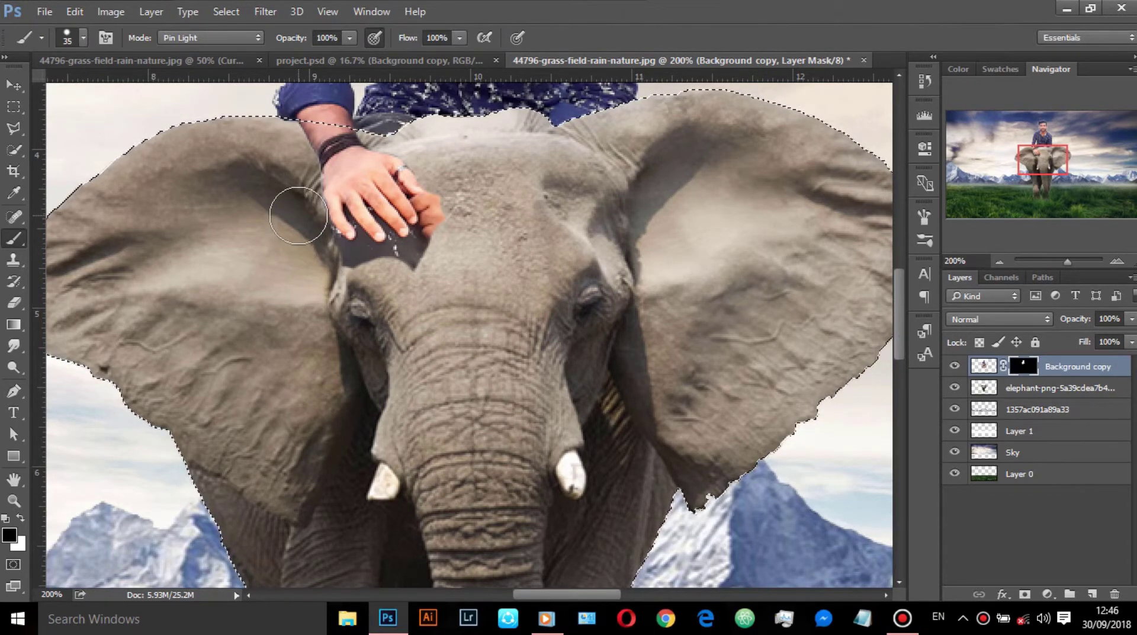
drag(298, 215, 293, 182)
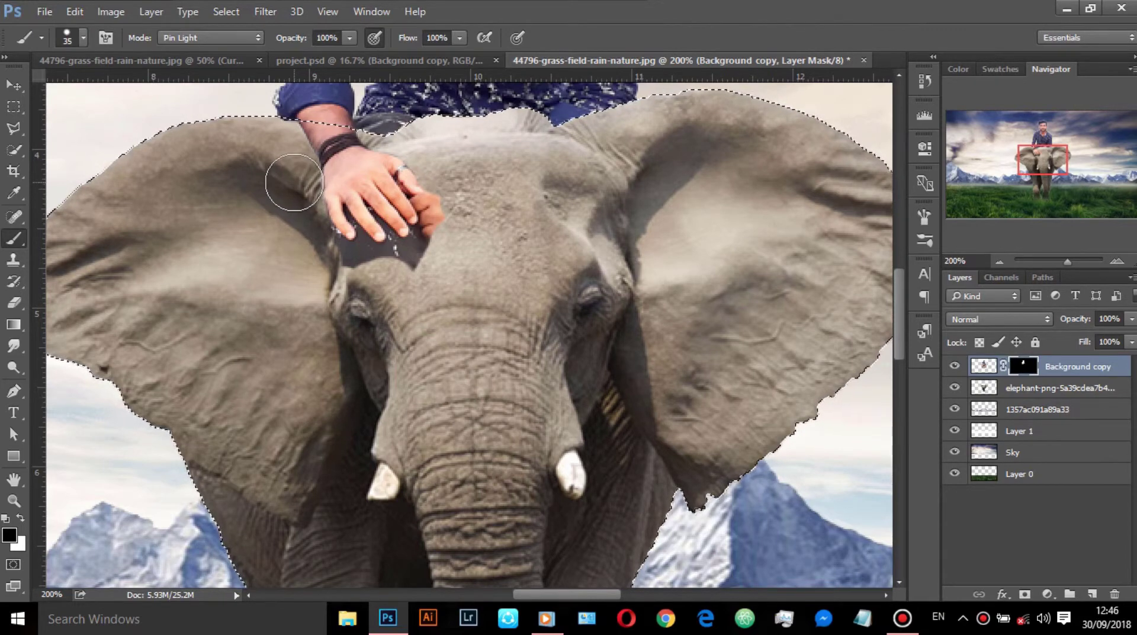
drag(293, 182, 279, 190)
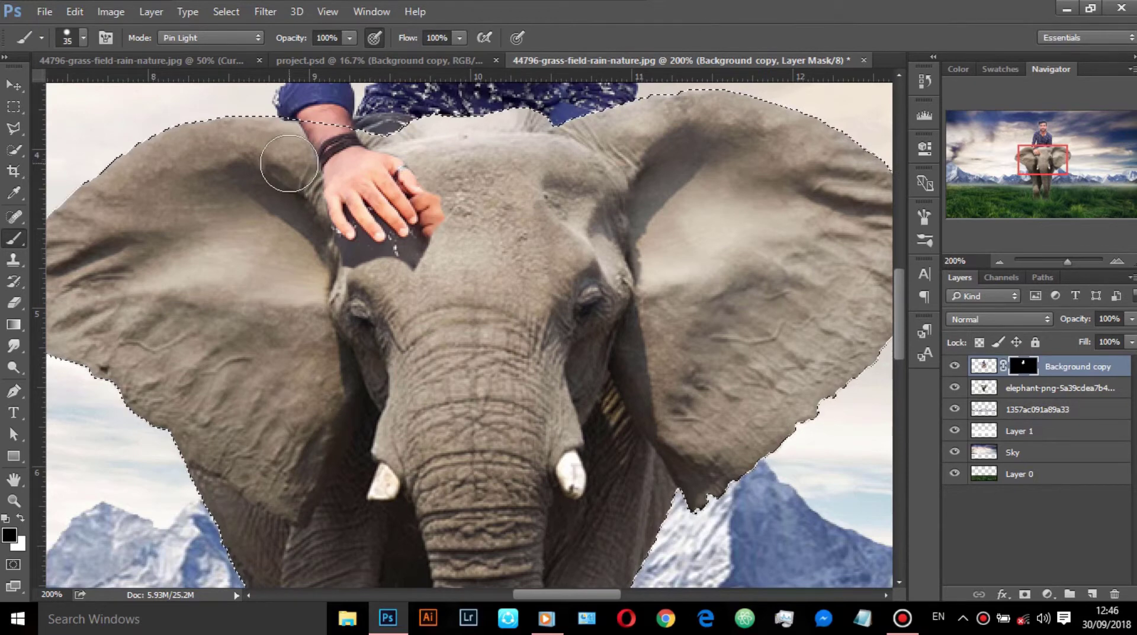
click(287, 158)
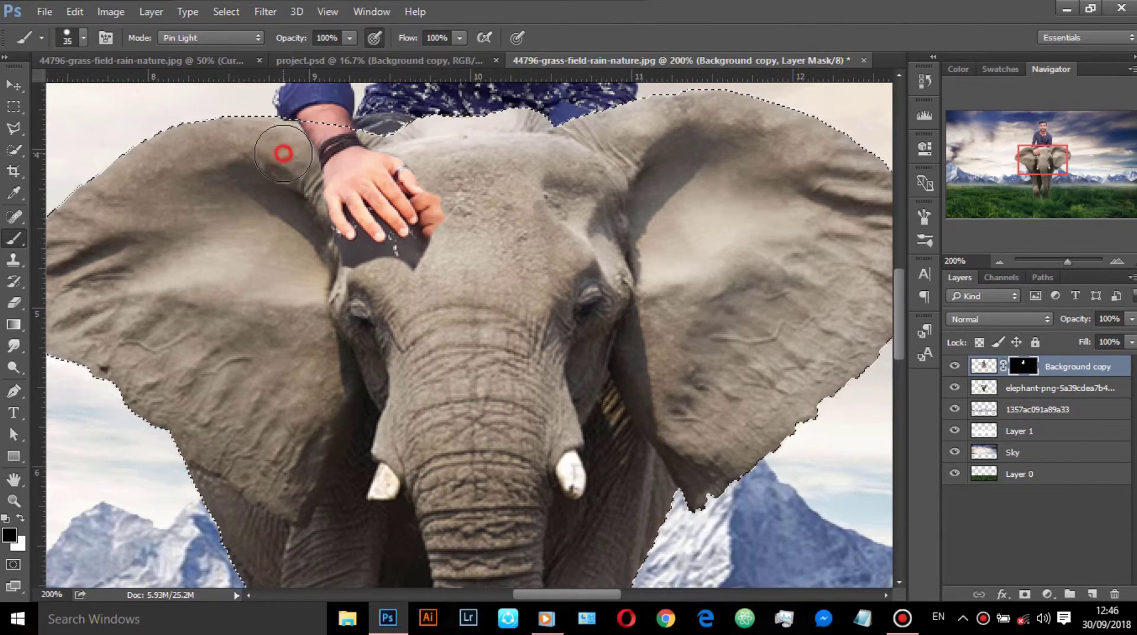
drag(282, 152, 276, 142)
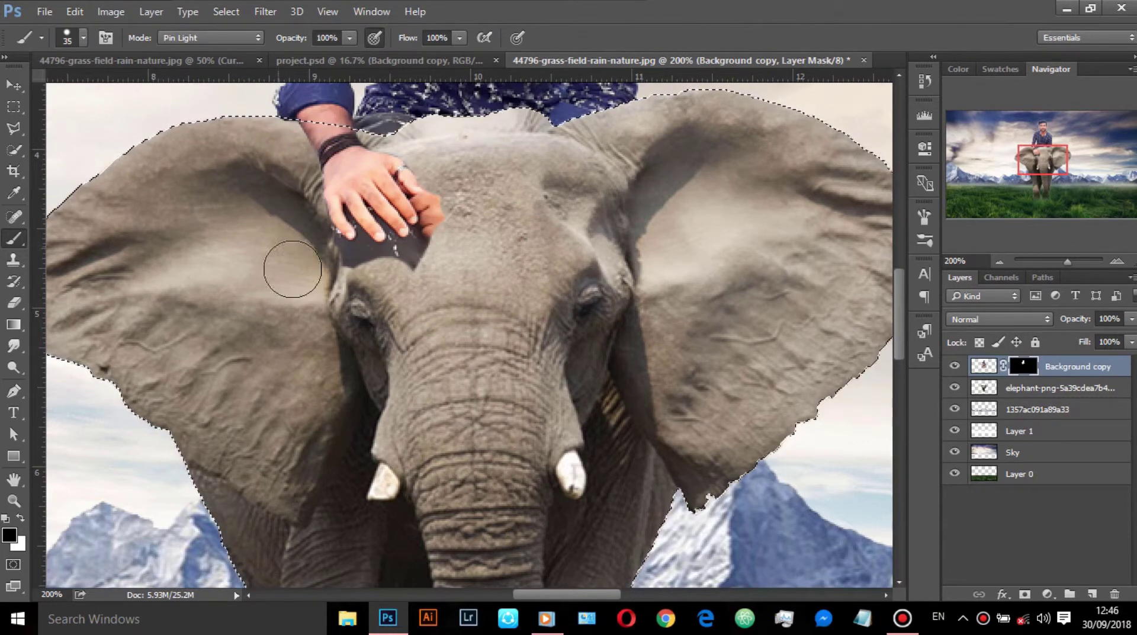
mouse_move(298, 212)
mouse_down()
mouse_move(314, 245)
mouse_move(346, 270)
mouse_move(441, 269)
mouse_move(446, 198)
mouse_up()
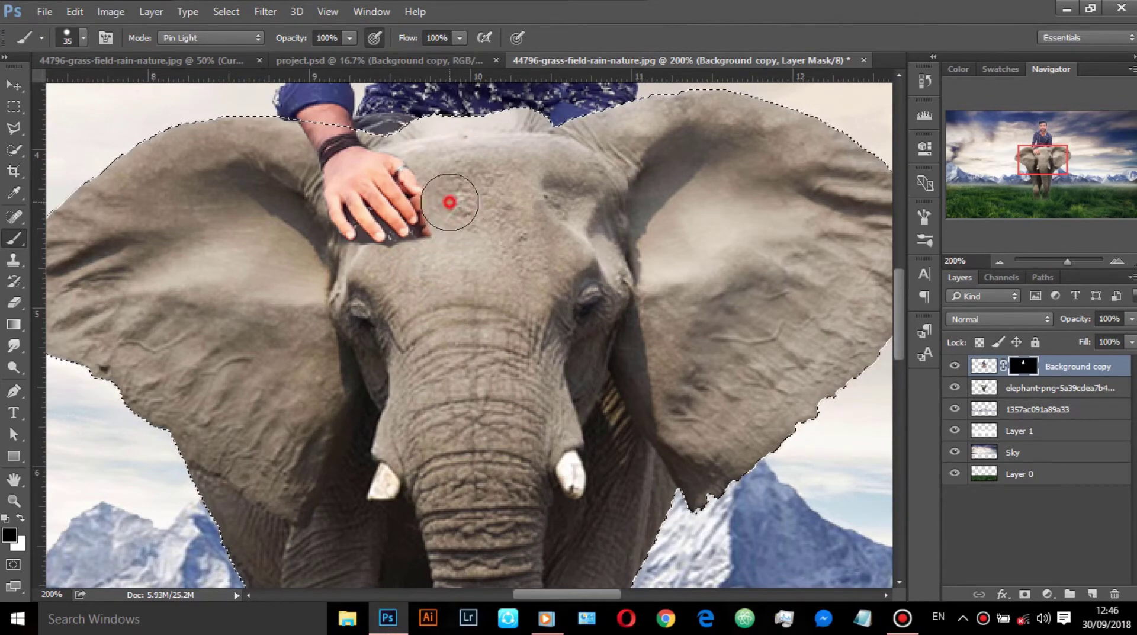
Step: Zoom in close on the hand and ring, then mask below the hand toward the fingertips
scroll(444, 282, up, 1)
scroll(444, 278, up, 1)
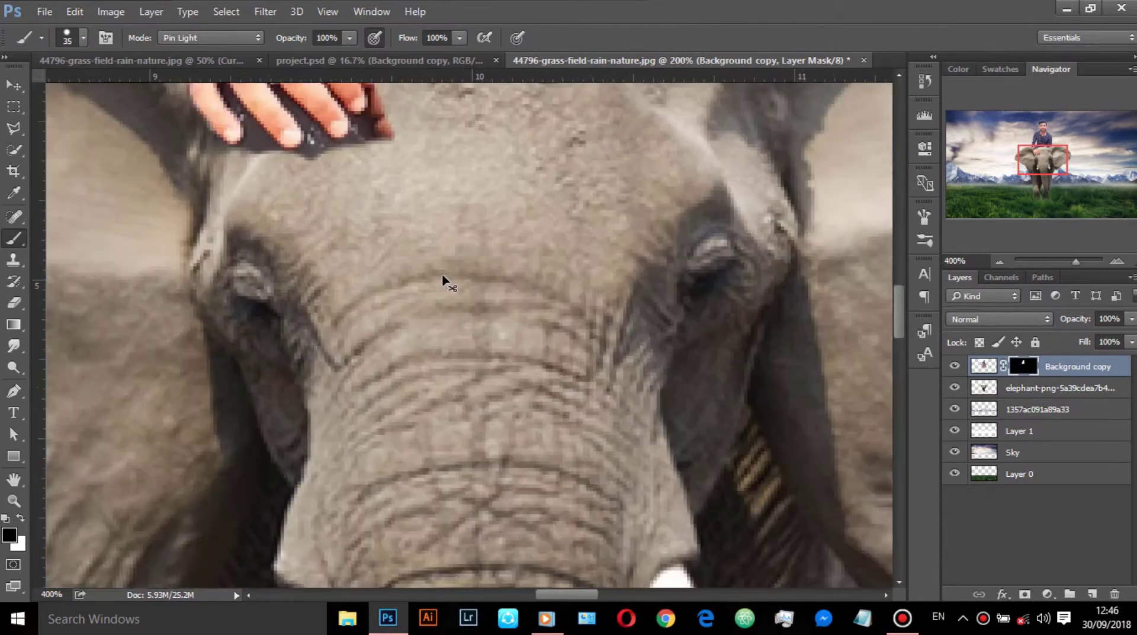
scroll(444, 278, up, 1)
scroll(415, 231, down, 2)
scroll(477, 439, up, 1)
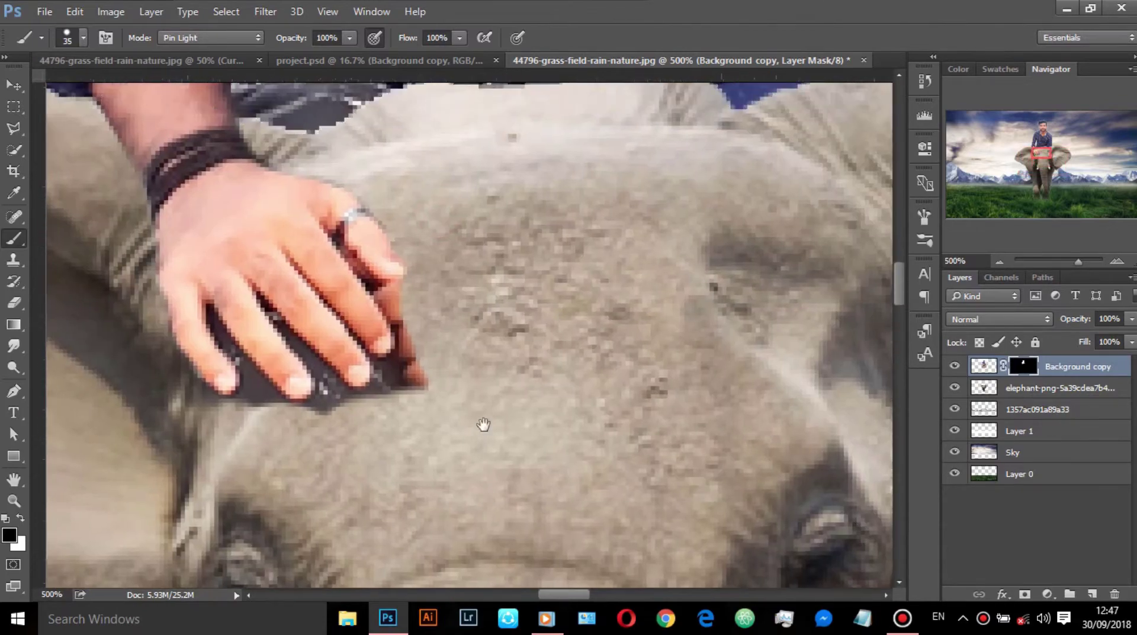
scroll(490, 411, up, 1)
scroll(490, 412, up, 1)
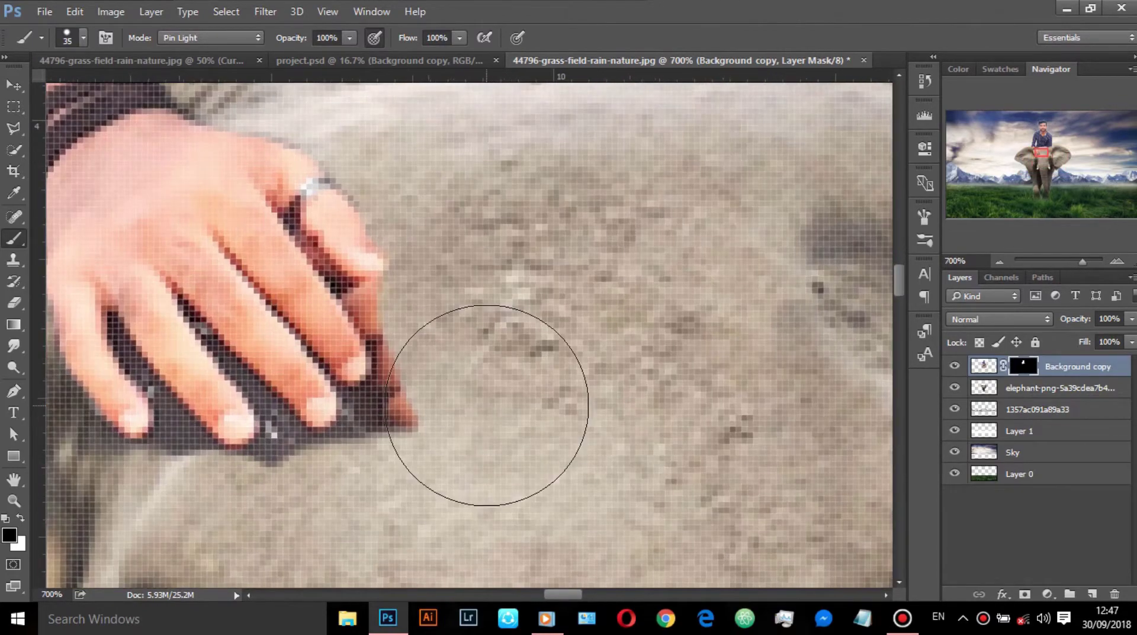
scroll(508, 343, up, 1)
drag(508, 343, 721, 333)
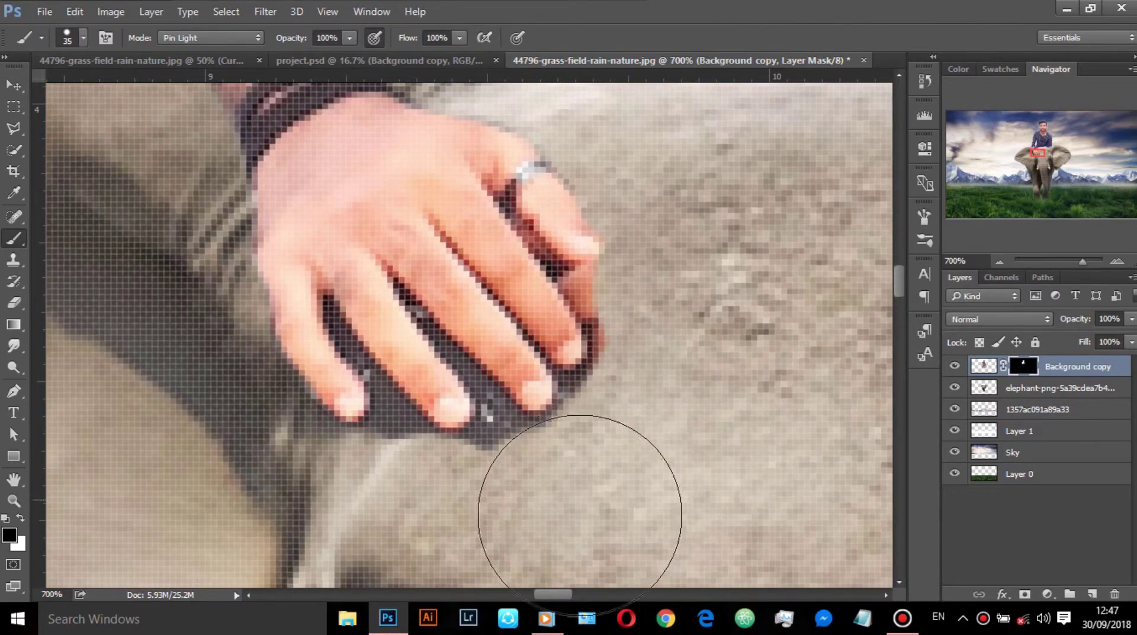
click(513, 519)
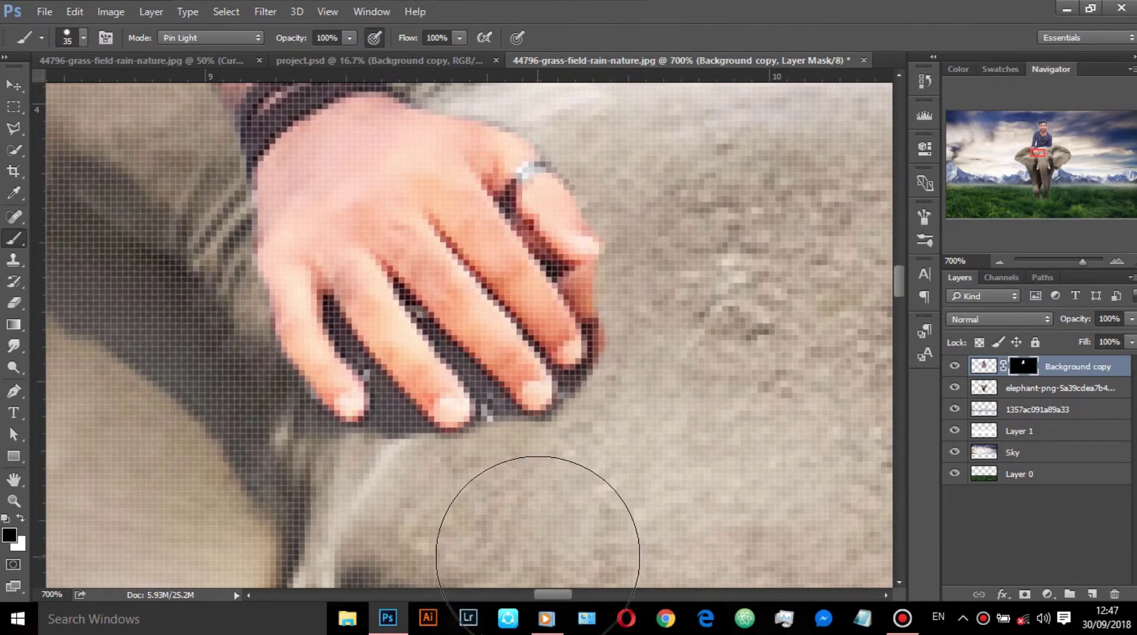
key(bracketleft)
key(bracketleft)
key(bracketleft)
key(bracketleft)
key(bracketleft)
key(bracketleft)
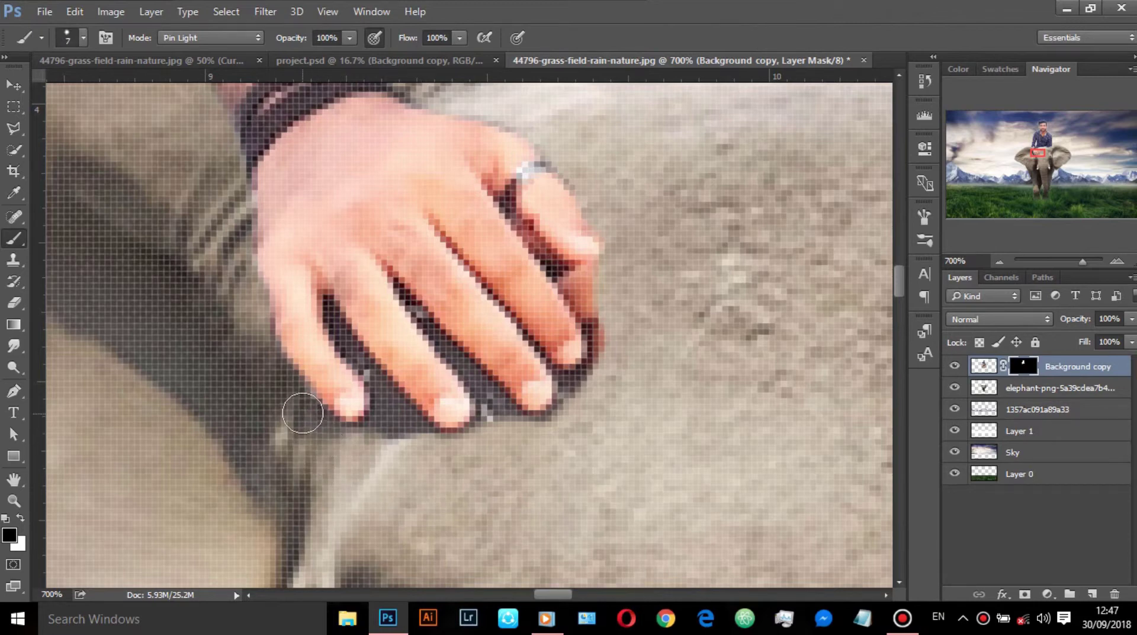
drag(353, 447, 392, 419)
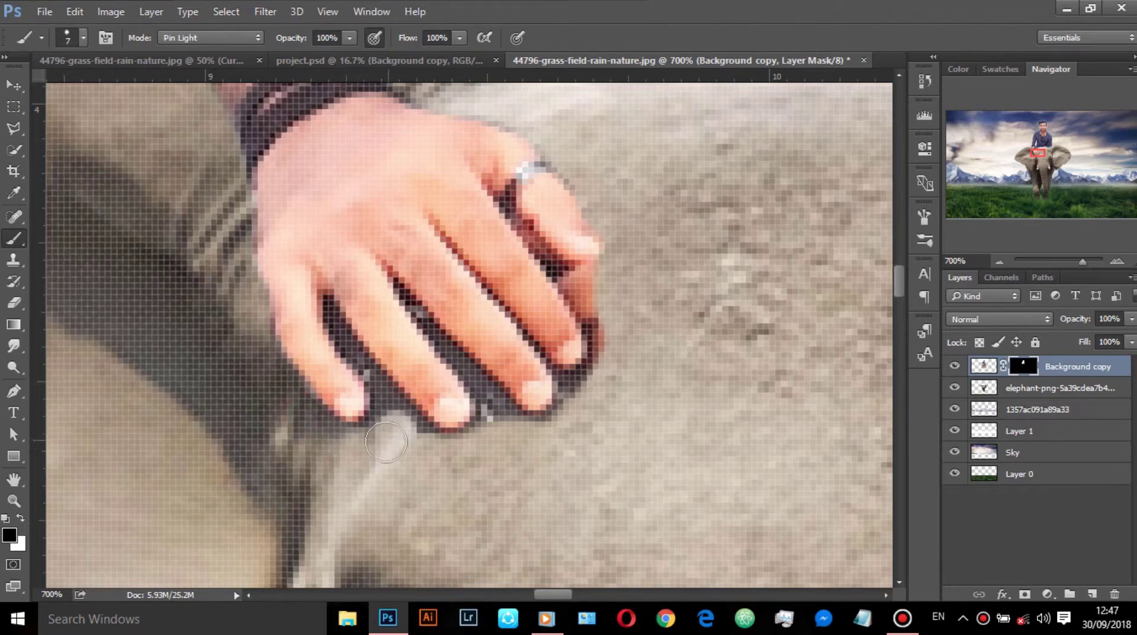
Step: With a finer brush, clean the dark shadows between and under the fingers and at the ring-finger tip
key(bracketleft)
key(bracketleft)
key(bracketleft)
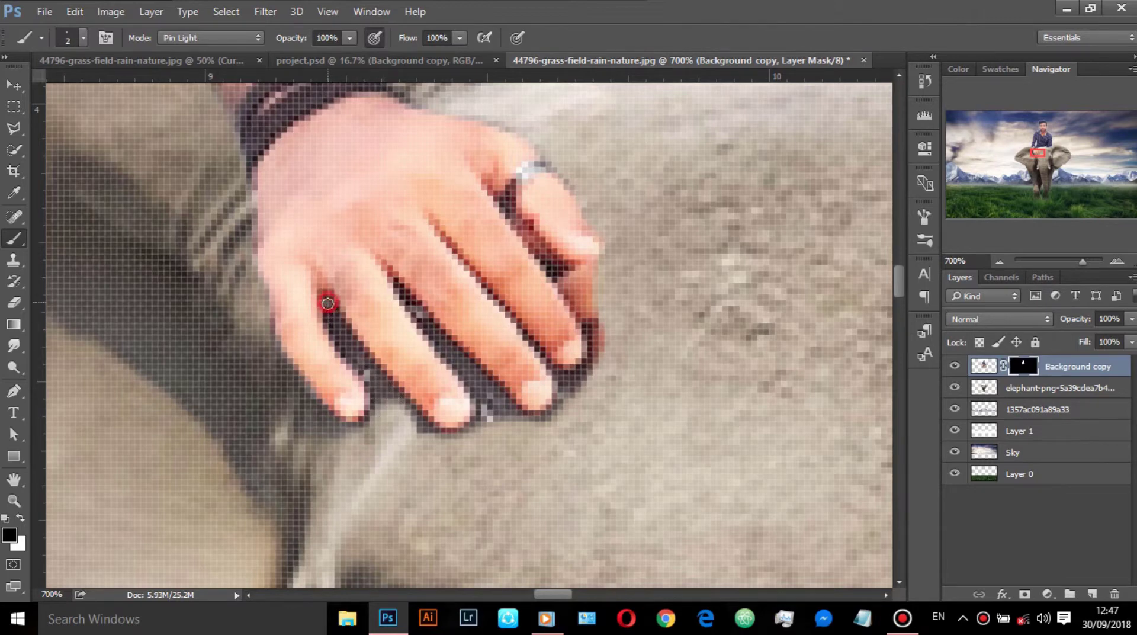
mouse_move(328, 303)
mouse_down()
mouse_move(425, 423)
mouse_move(331, 318)
mouse_up()
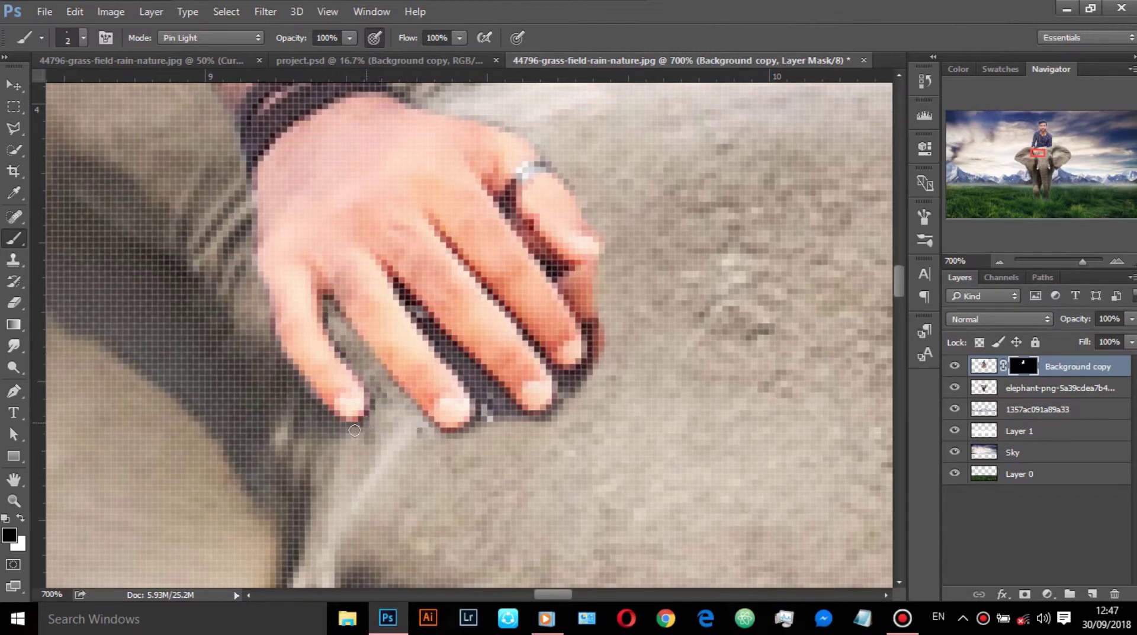
drag(431, 428, 472, 439)
mouse_move(479, 394)
mouse_down()
mouse_move(397, 286)
mouse_move(479, 379)
mouse_move(496, 416)
mouse_move(483, 382)
mouse_move(515, 416)
mouse_up()
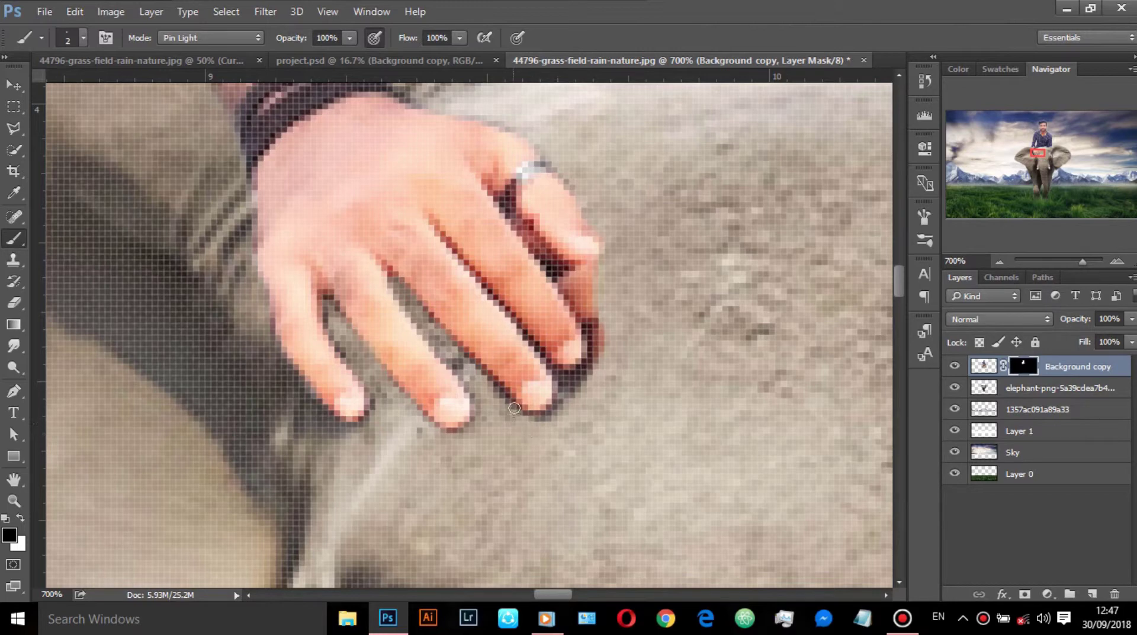
mouse_move(493, 385)
mouse_down()
mouse_move(527, 417)
mouse_move(559, 412)
mouse_move(554, 372)
mouse_move(471, 270)
mouse_up()
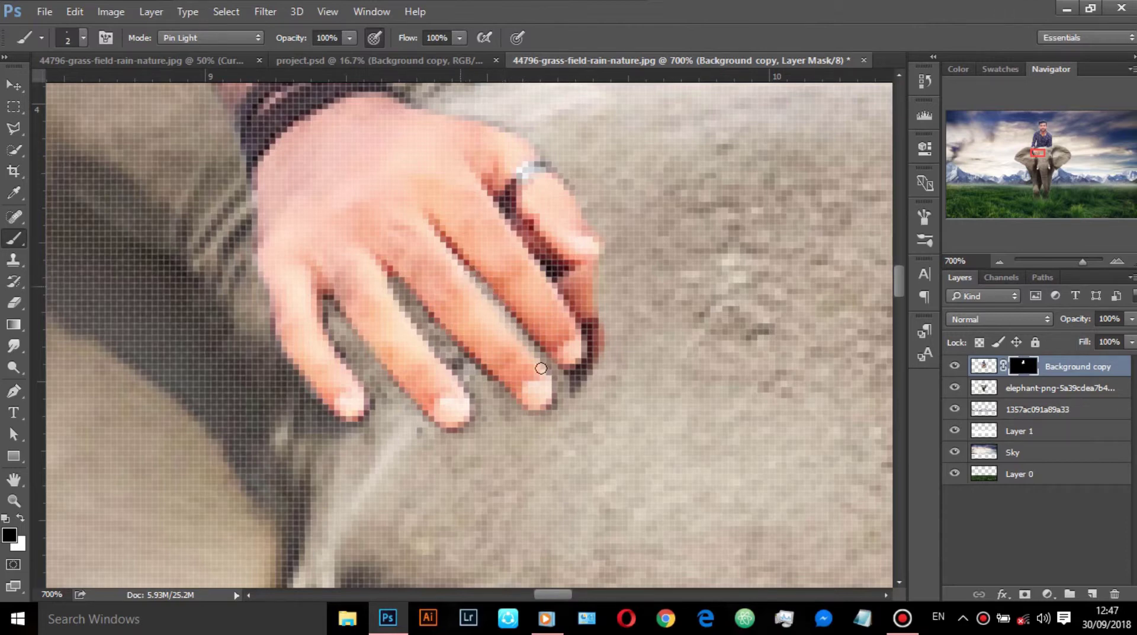
mouse_move(571, 395)
mouse_down()
mouse_move(567, 385)
mouse_move(542, 422)
mouse_move(605, 343)
mouse_move(578, 381)
mouse_move(595, 335)
mouse_move(500, 198)
mouse_up()
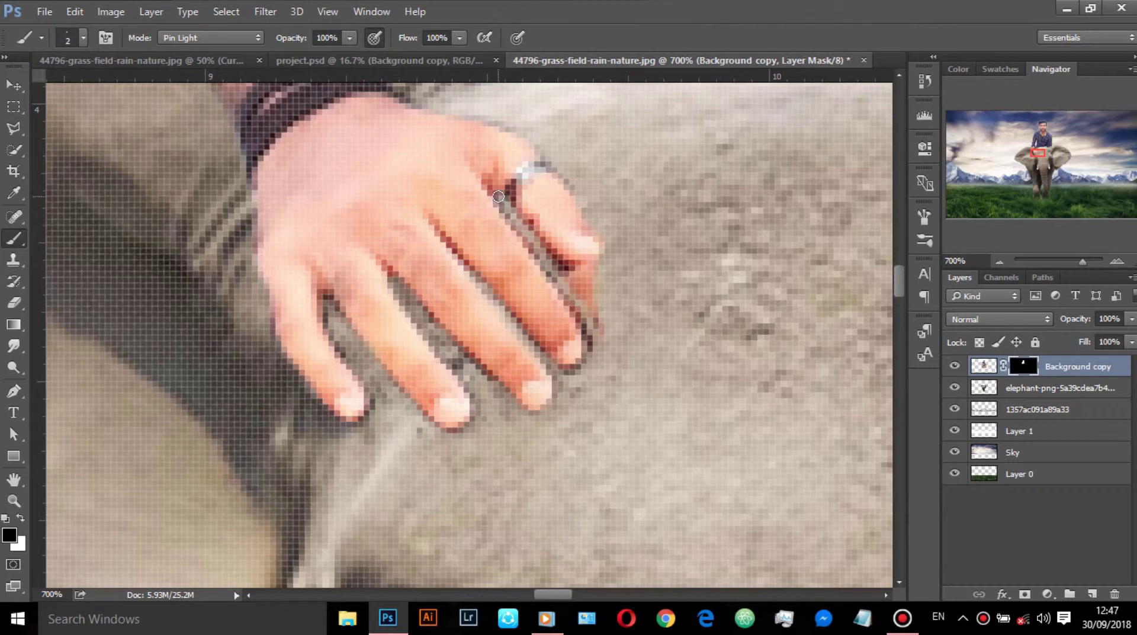
mouse_move(543, 239)
mouse_down()
mouse_move(533, 232)
mouse_move(597, 268)
mouse_move(547, 266)
mouse_move(572, 288)
mouse_move(585, 280)
mouse_move(580, 299)
mouse_move(559, 269)
mouse_move(577, 284)
mouse_move(622, 287)
mouse_move(587, 320)
mouse_move(601, 302)
mouse_move(550, 254)
mouse_move(586, 355)
mouse_move(566, 385)
mouse_up()
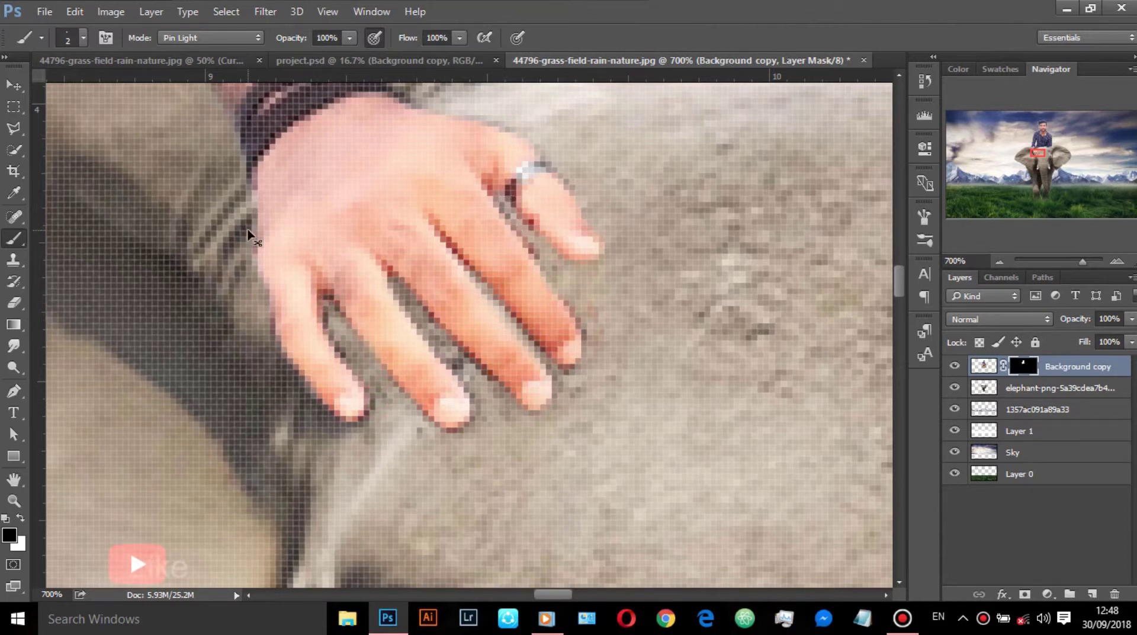
Step: Zoom out to 300%, deselect the elephant outline, and raise the brush size to 9
key(ctrl+minus)
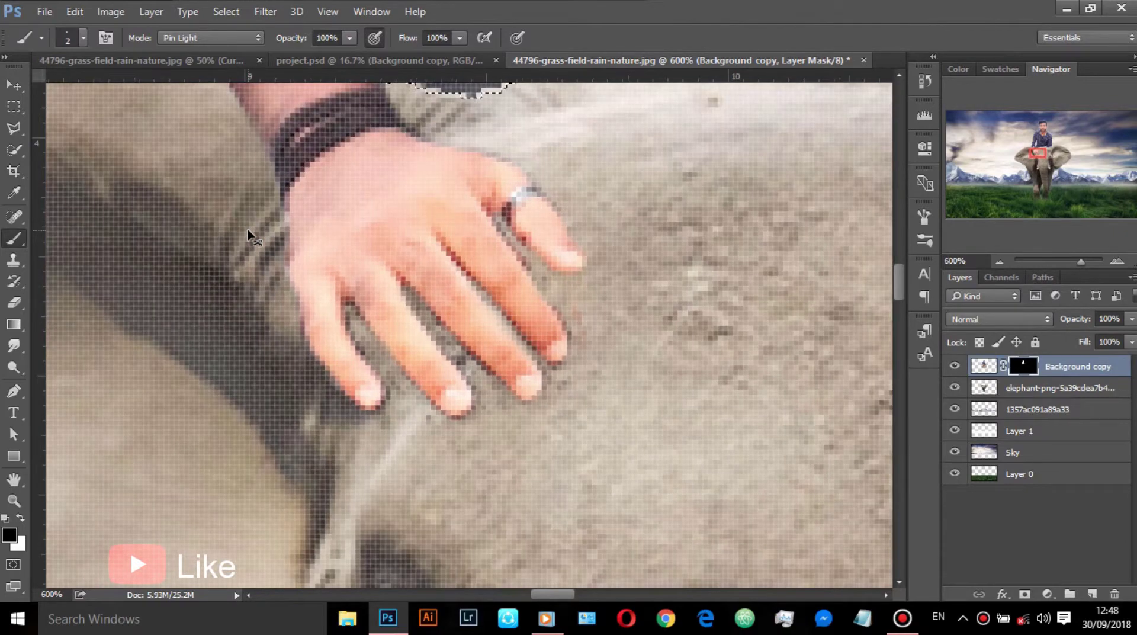
key(ctrl+minus)
key(ctrl+minus)
key(ctrl+minus)
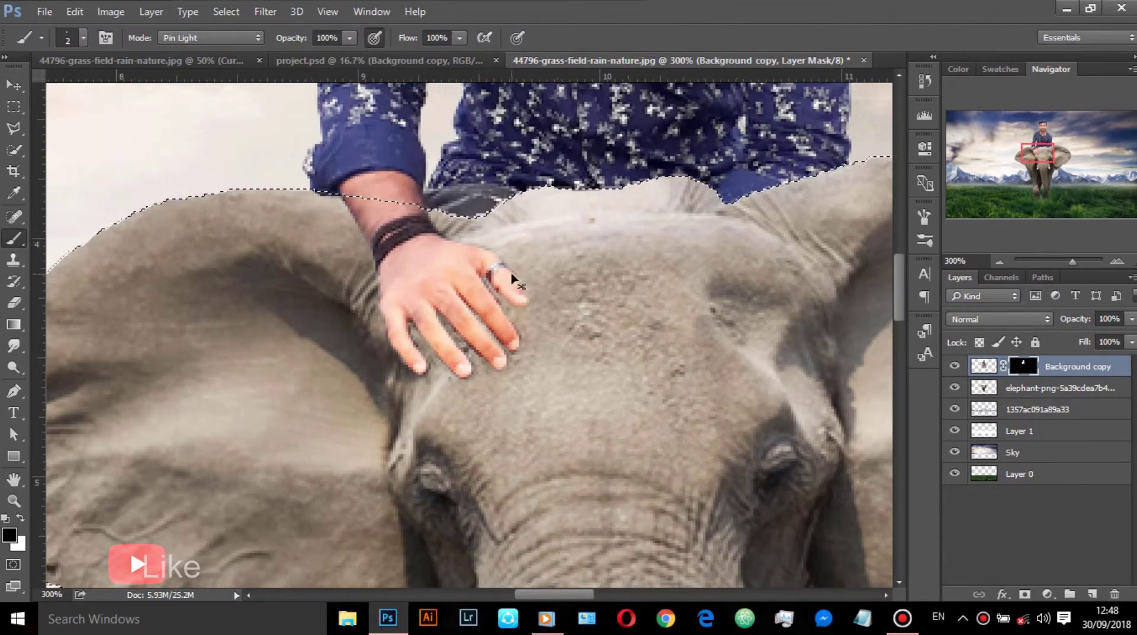
key(ctrl+d)
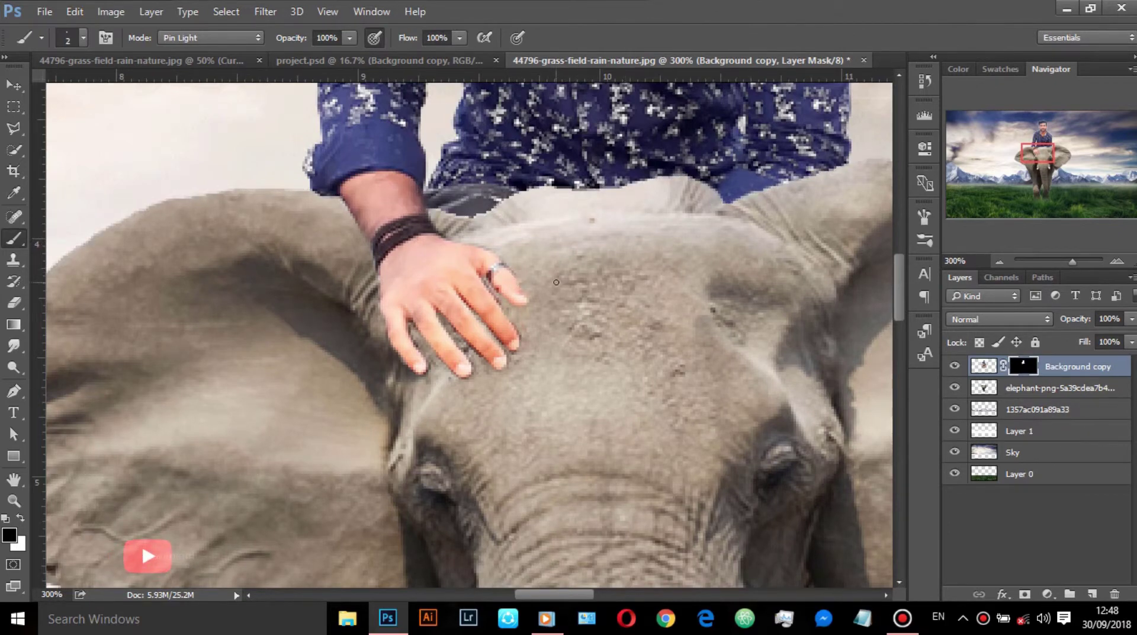
key(bracketright)
key(bracketright)
key(bracketright)
Step: Undo a trial stroke below the shirt hem, then erase along the arm and head seam
click(458, 209)
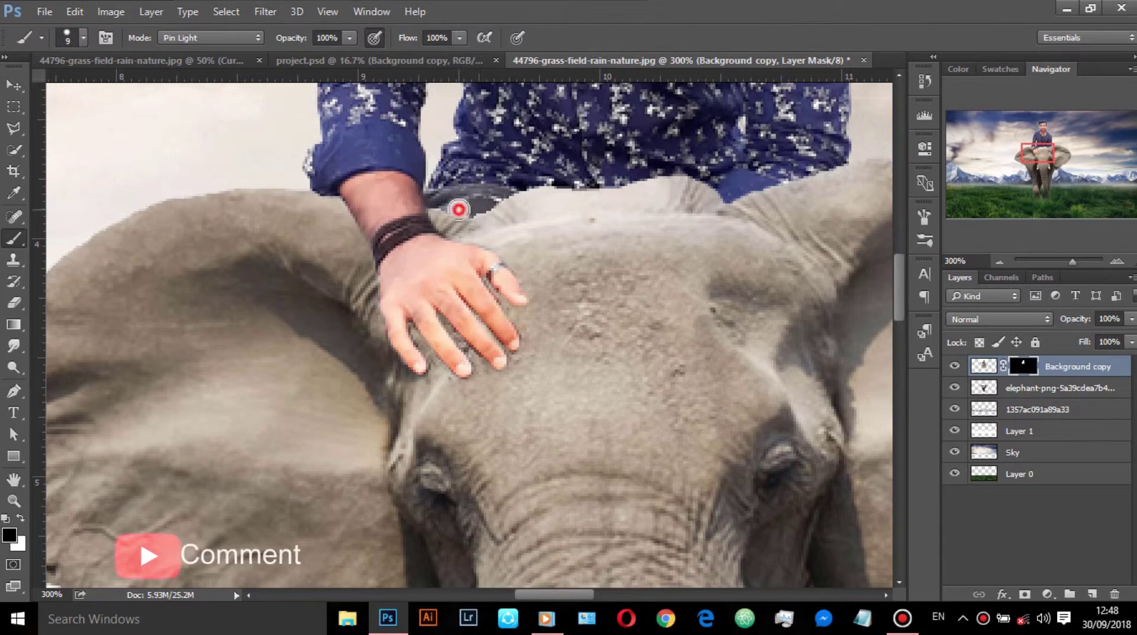
drag(459, 209, 530, 201)
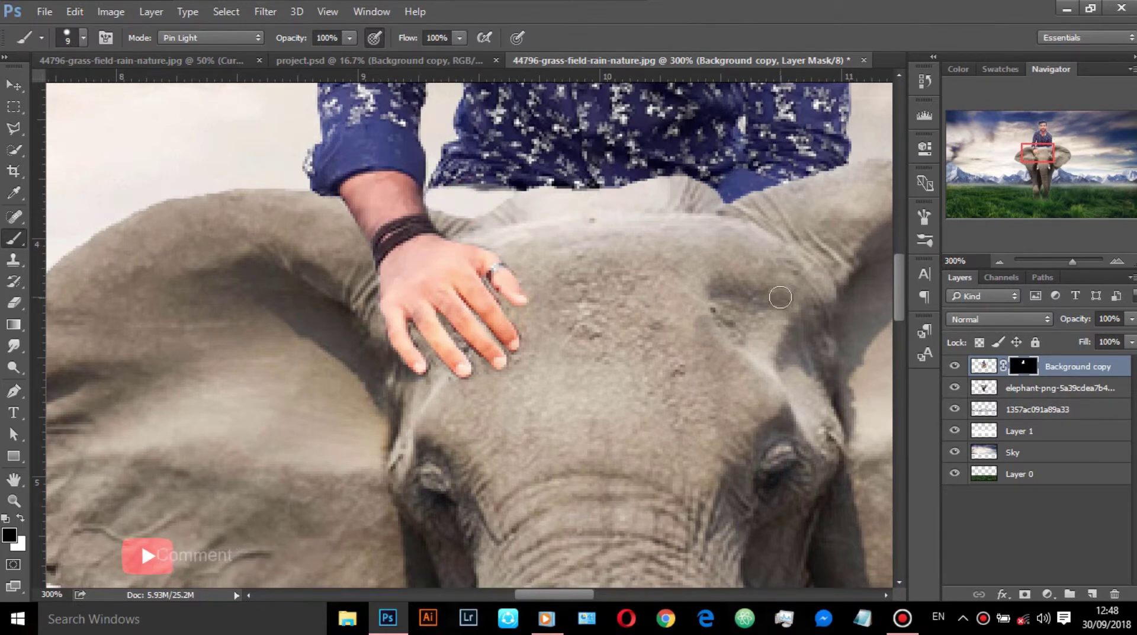
key(ctrl+z)
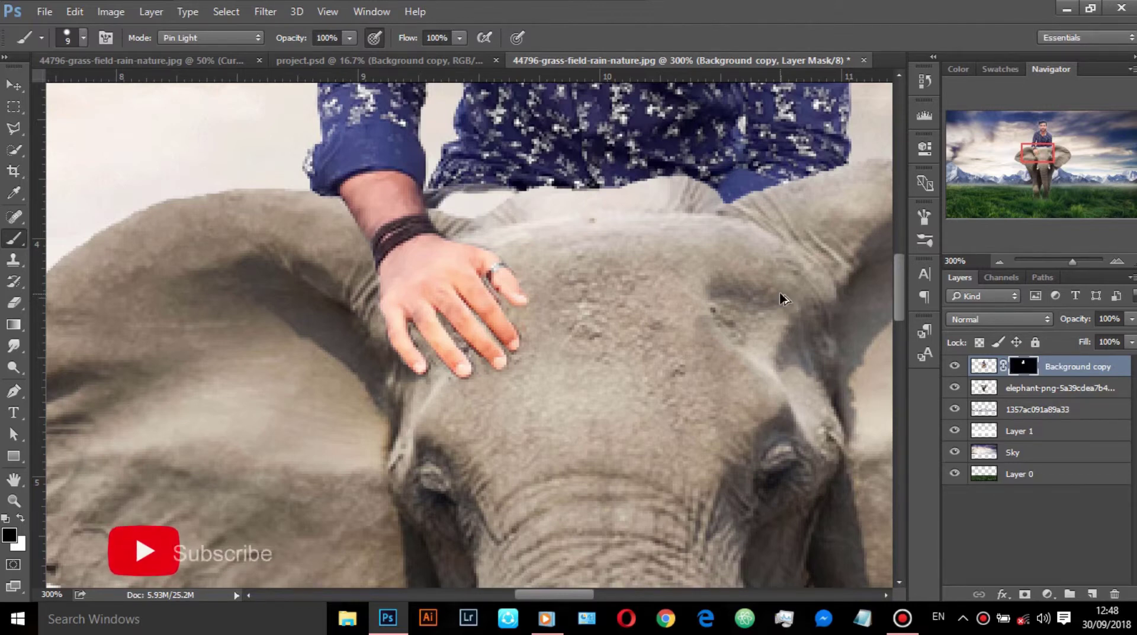
key(ctrl+z)
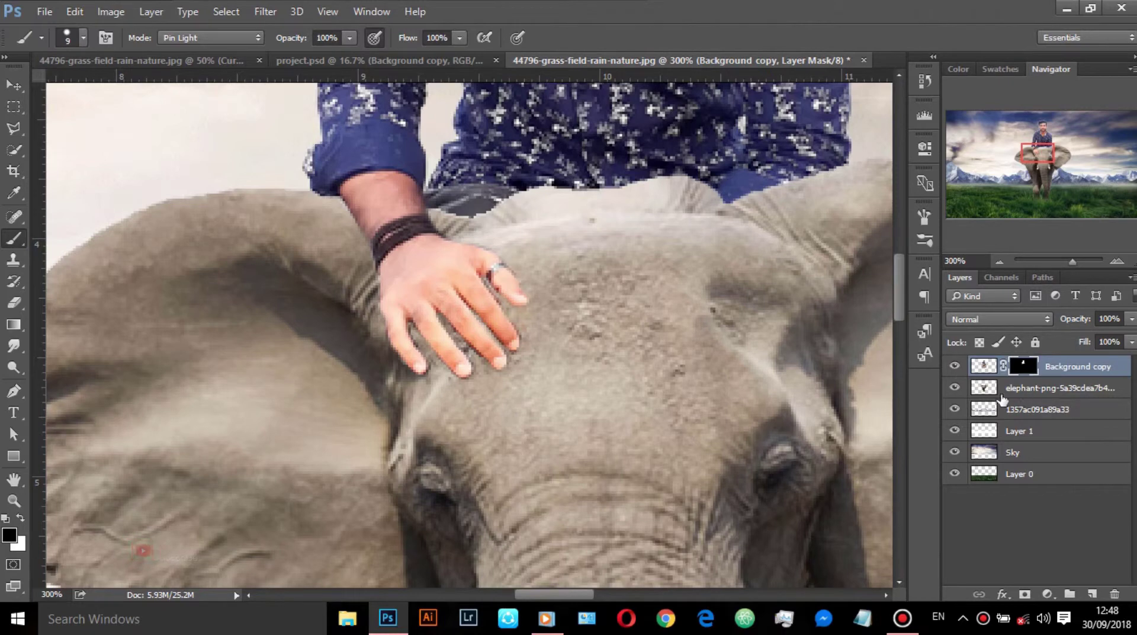
click(13, 303)
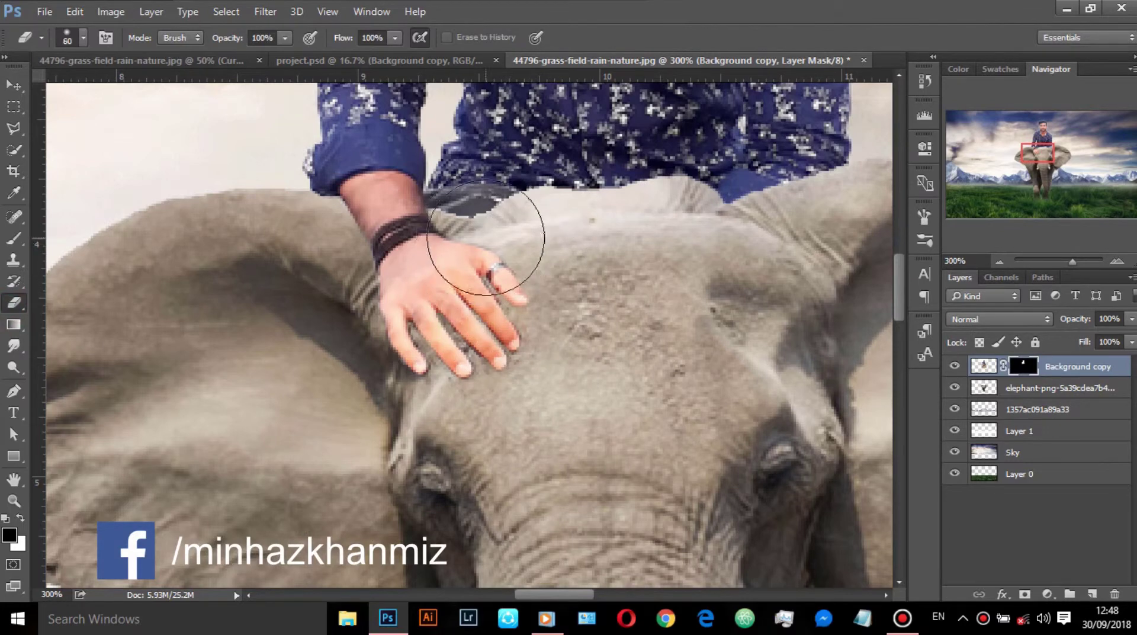
key(bracketleft)
key(bracketleft)
key(bracketleft)
mouse_move(500, 213)
mouse_down()
mouse_move(491, 203)
mouse_move(547, 207)
mouse_up()
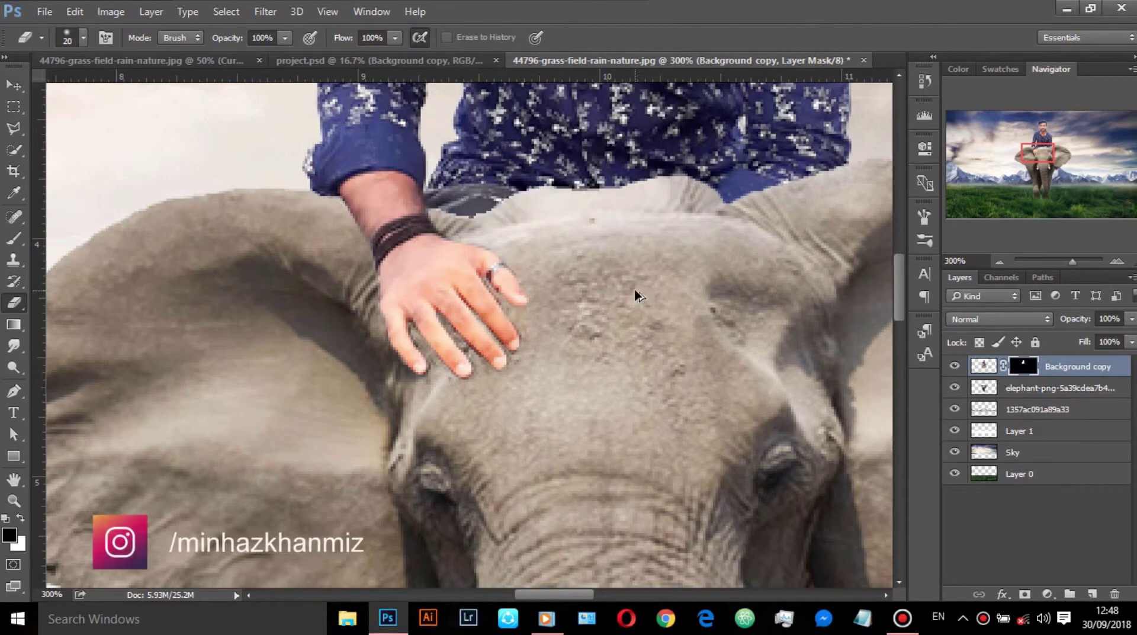
Step: On the layer pixels, erase trouser pixels above the elephant's head, undo the stroke, and zoom out
key(ctrl+shift+d)
key(ctrl+d)
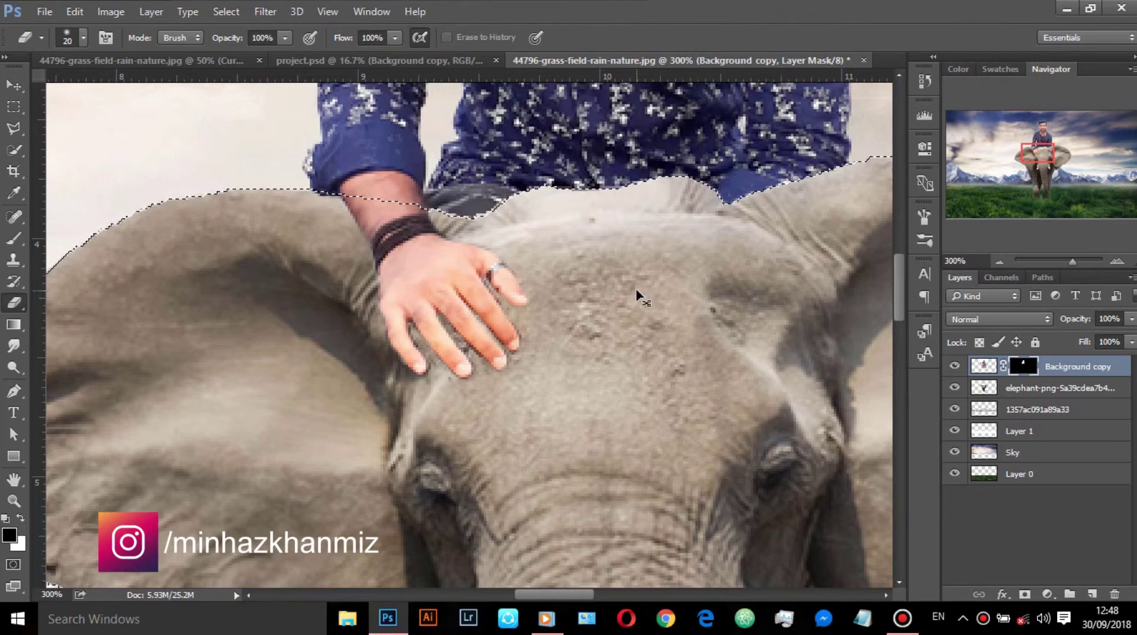
key(x)
click(982, 365)
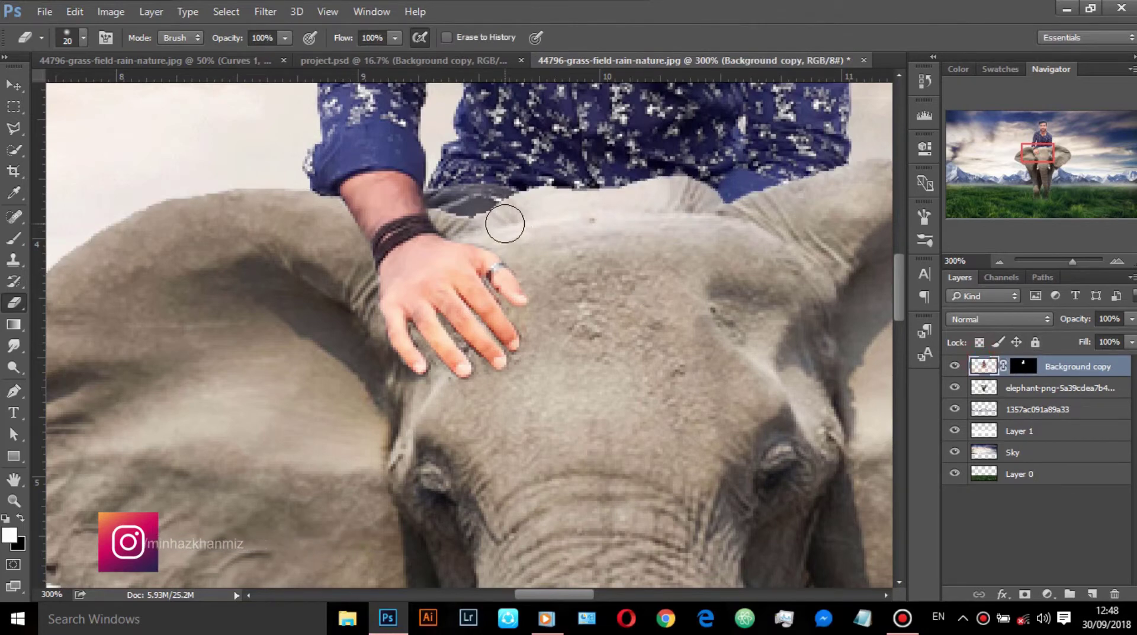
mouse_move(502, 221)
mouse_down()
mouse_move(472, 204)
mouse_move(508, 203)
mouse_move(444, 202)
mouse_move(456, 204)
mouse_up()
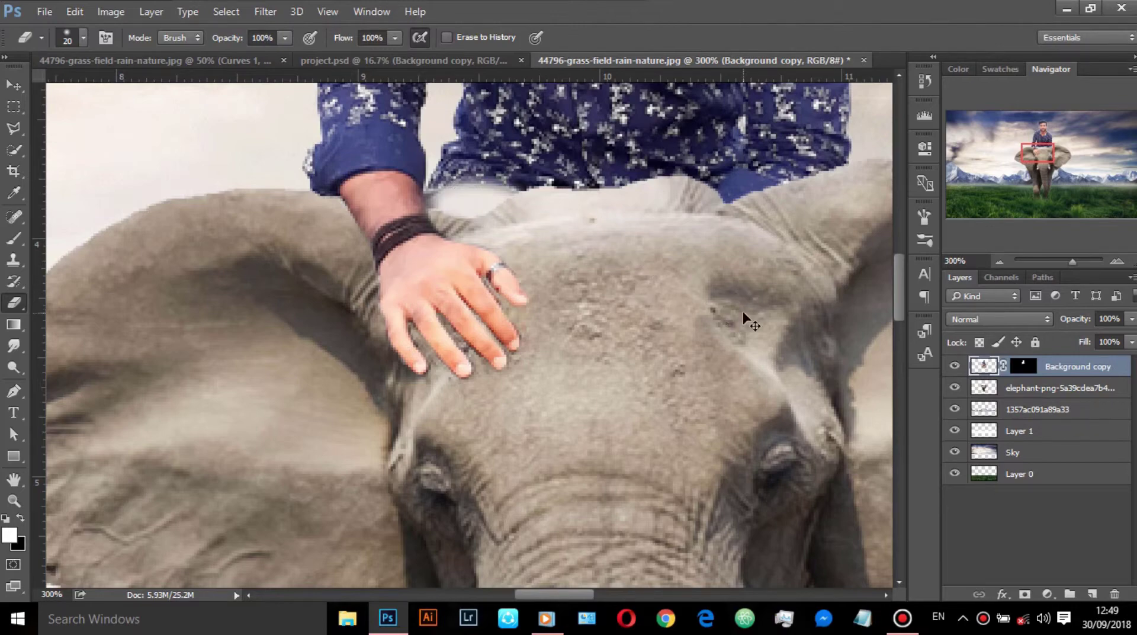
key(ctrl+z)
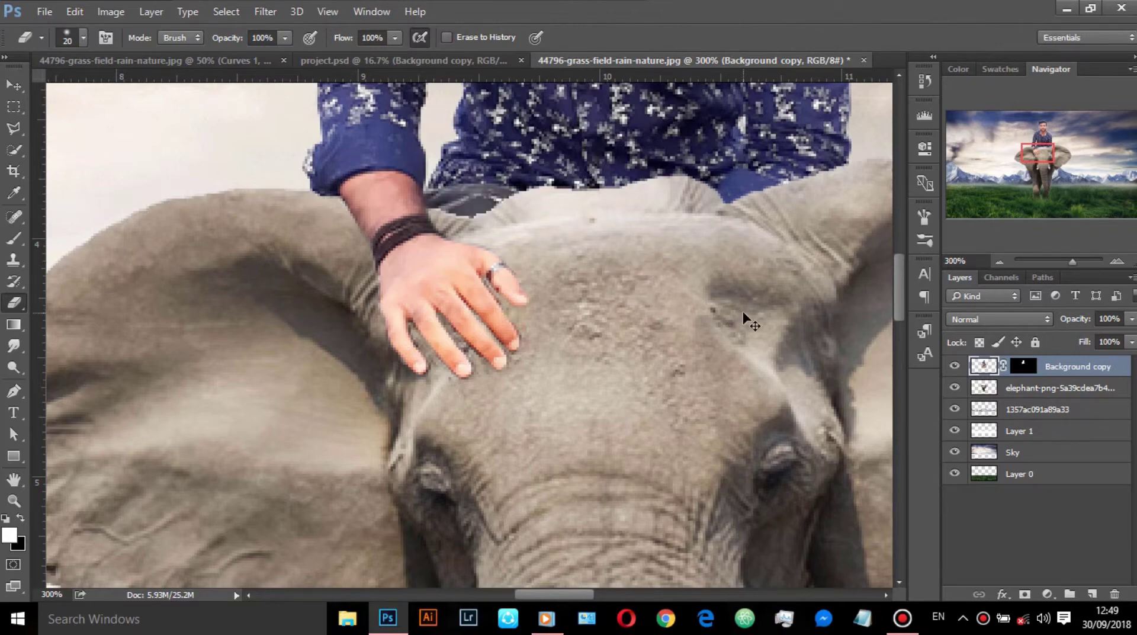
key(ctrl+minus)
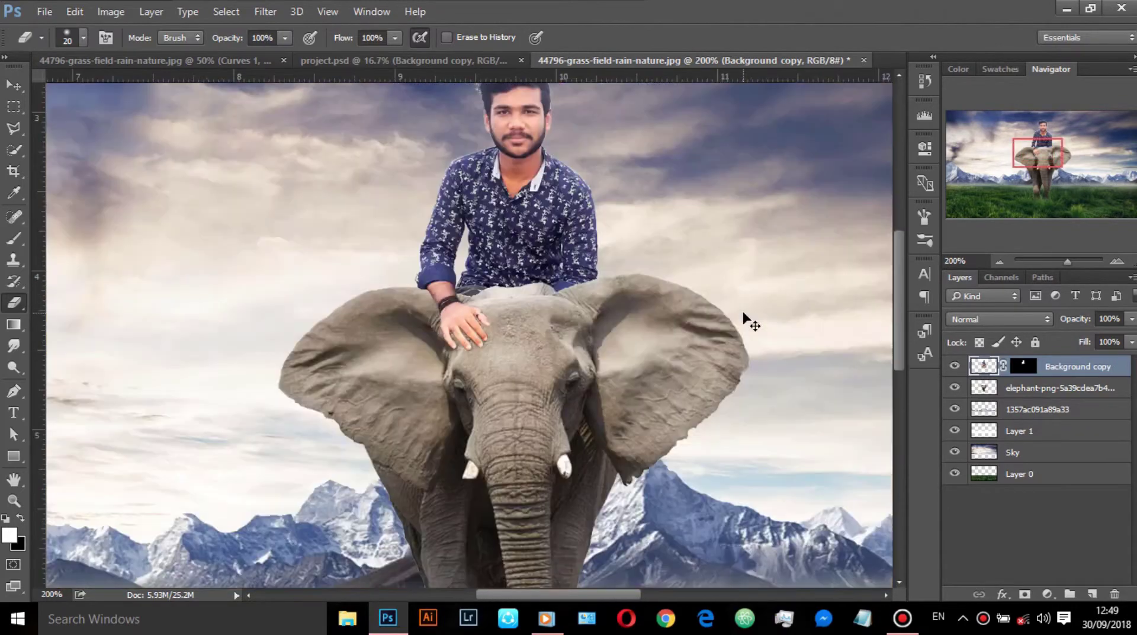
Step: Scale the man layer down to about 91.5% over two committed Free Transform passes
key(ctrl+minus)
key(ctrl+minus)
key(ctrl+minus)
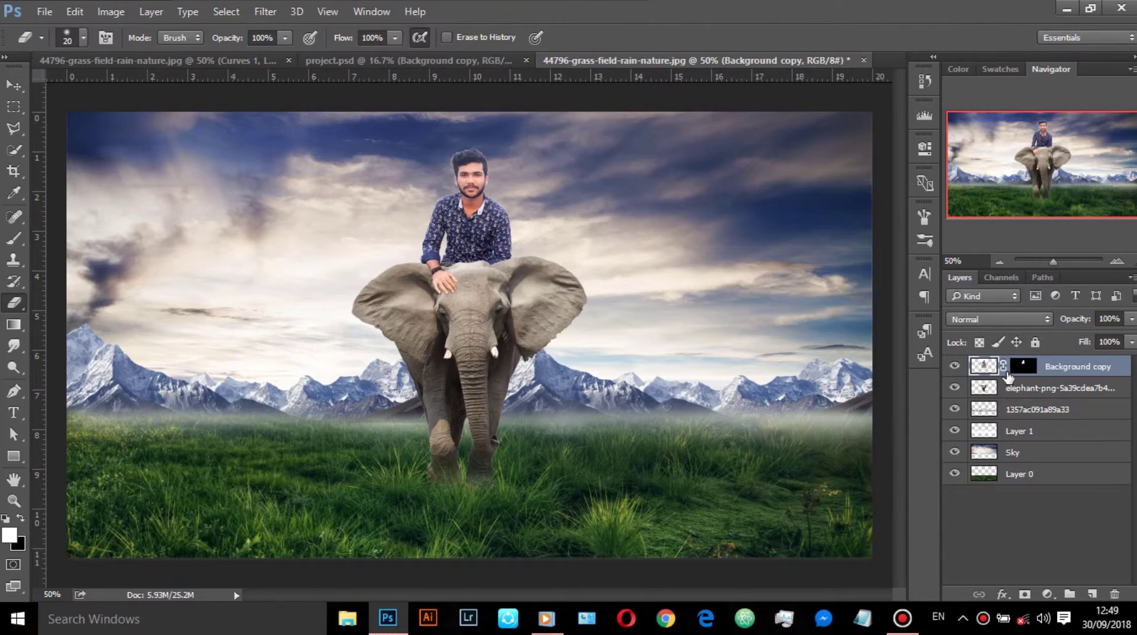
key(ctrl+t)
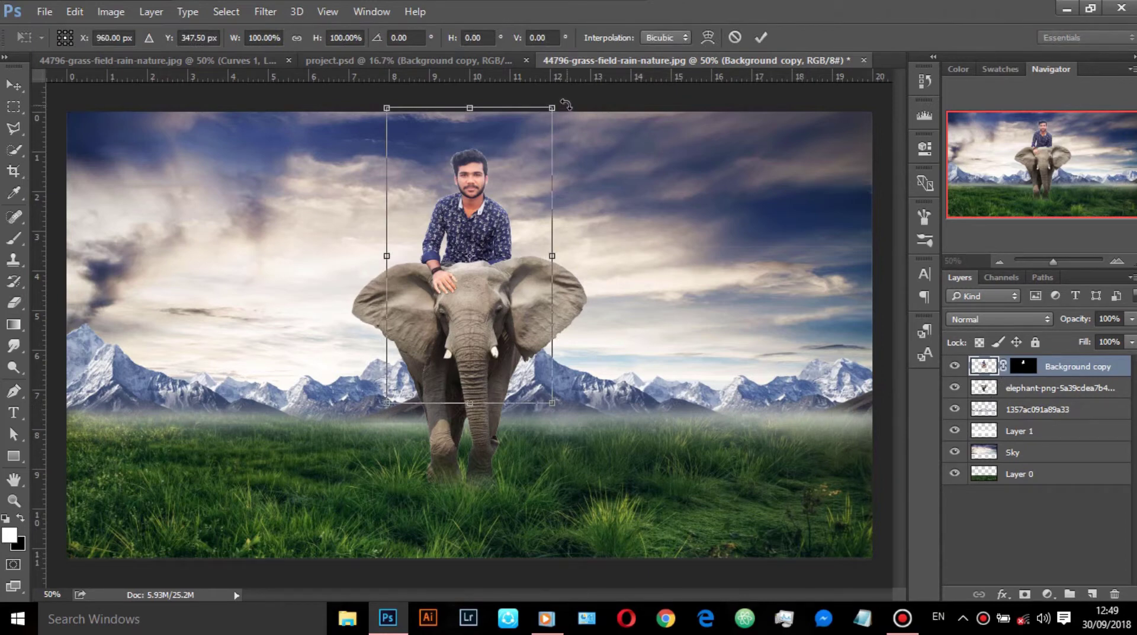
drag(553, 106, 539, 111)
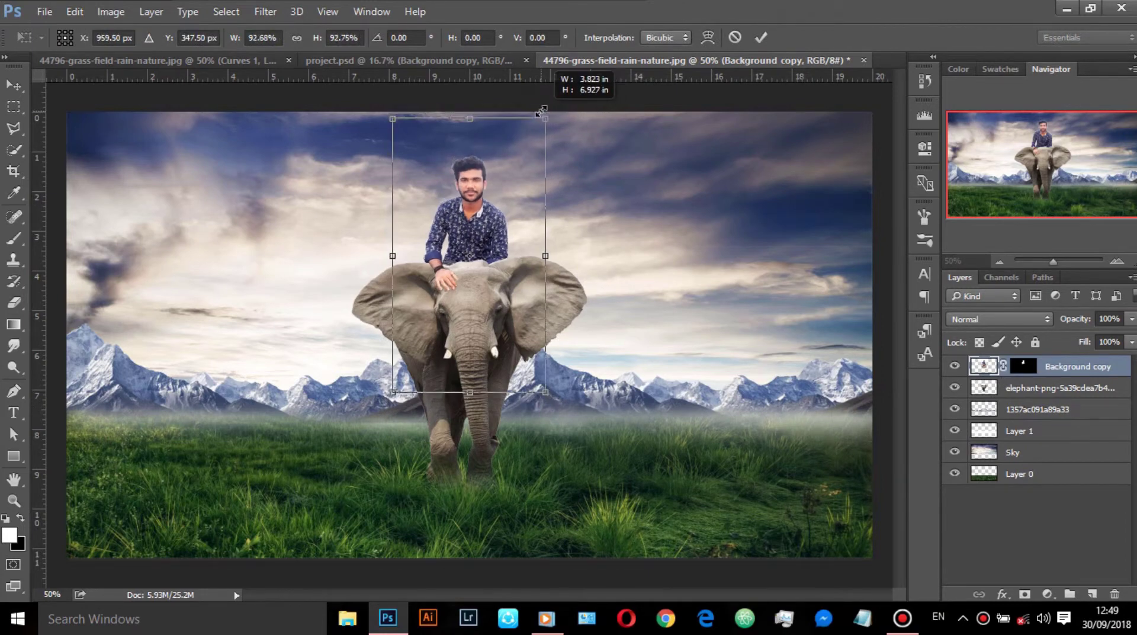
click(760, 37)
key(e)
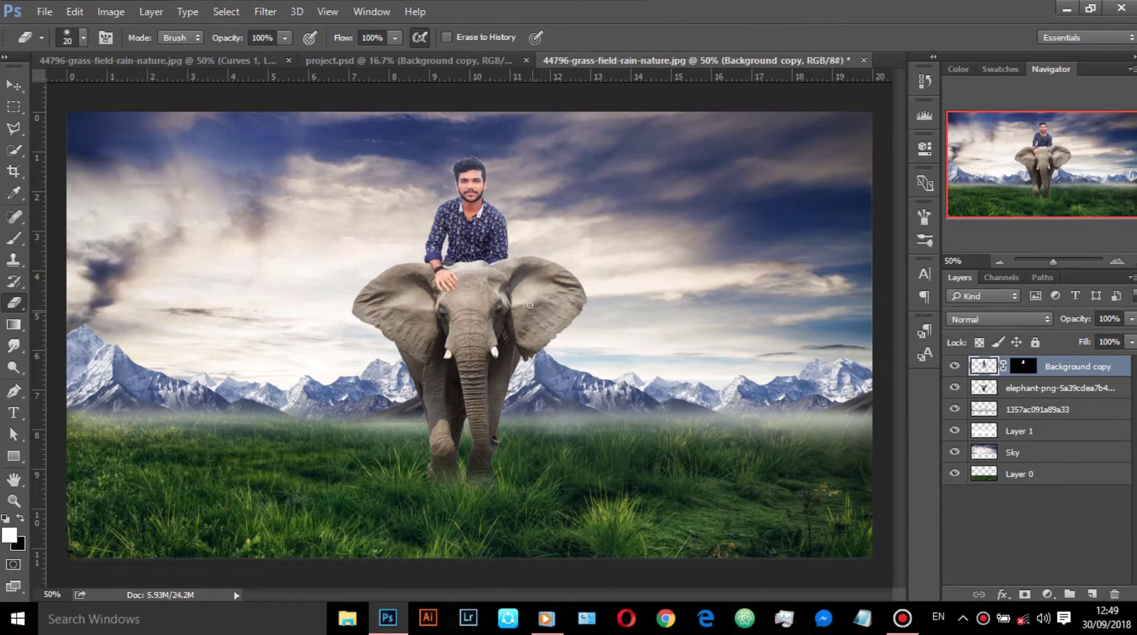
key(ctrl+t)
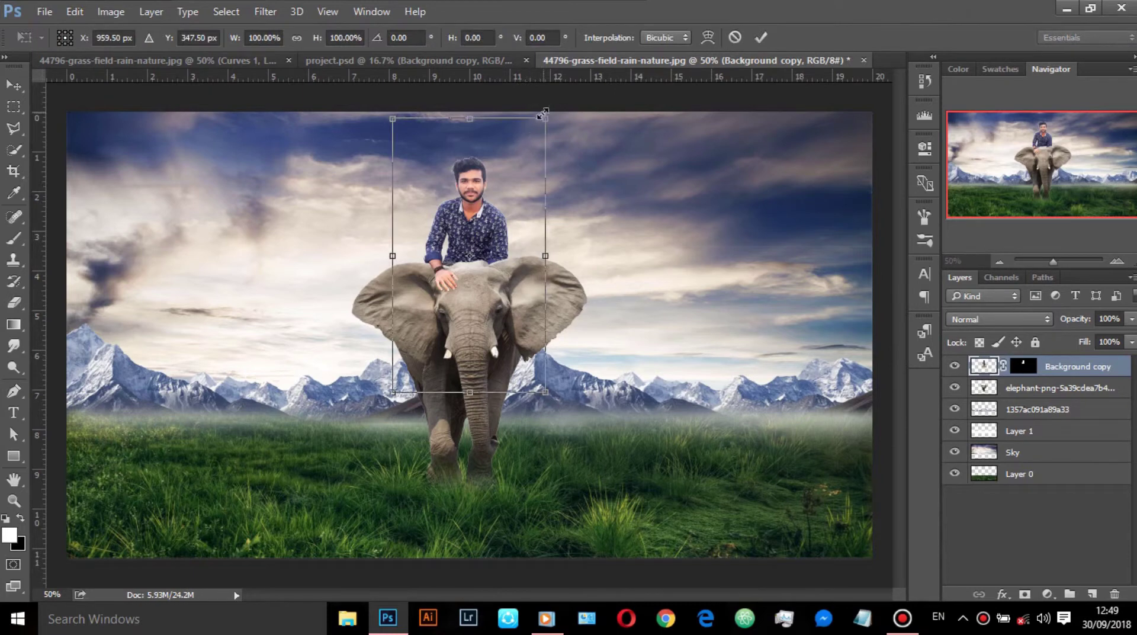
drag(543, 114, 520, 116)
click(768, 32)
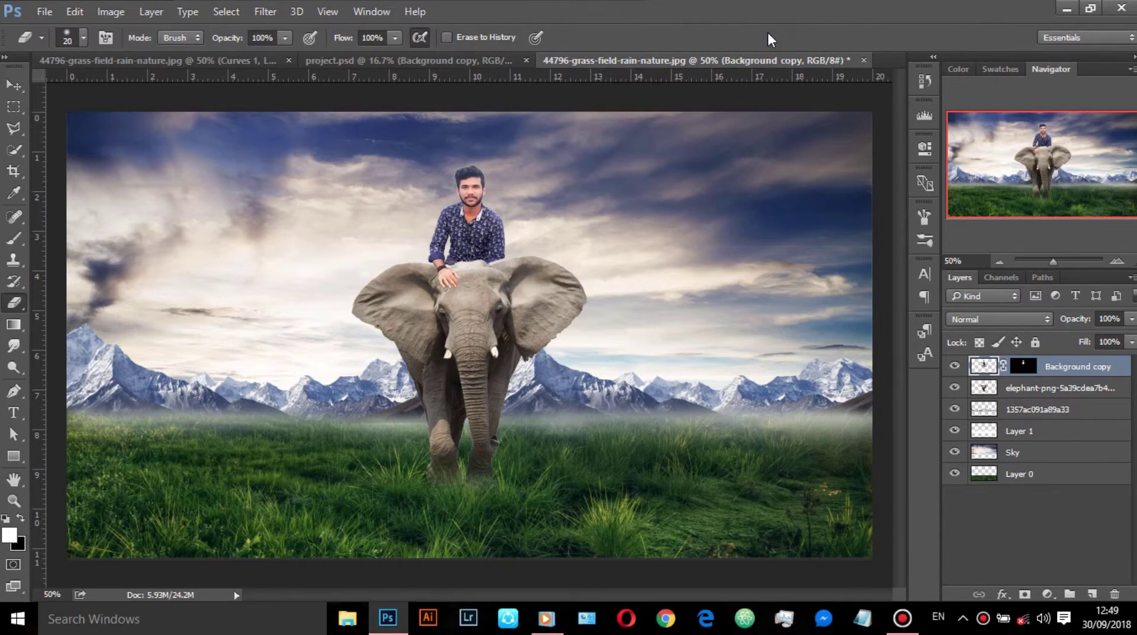
Step: Zoom to 200% on the man, target Background copy's pixels, and set a 10 px eraser
key(ctrl+plus)
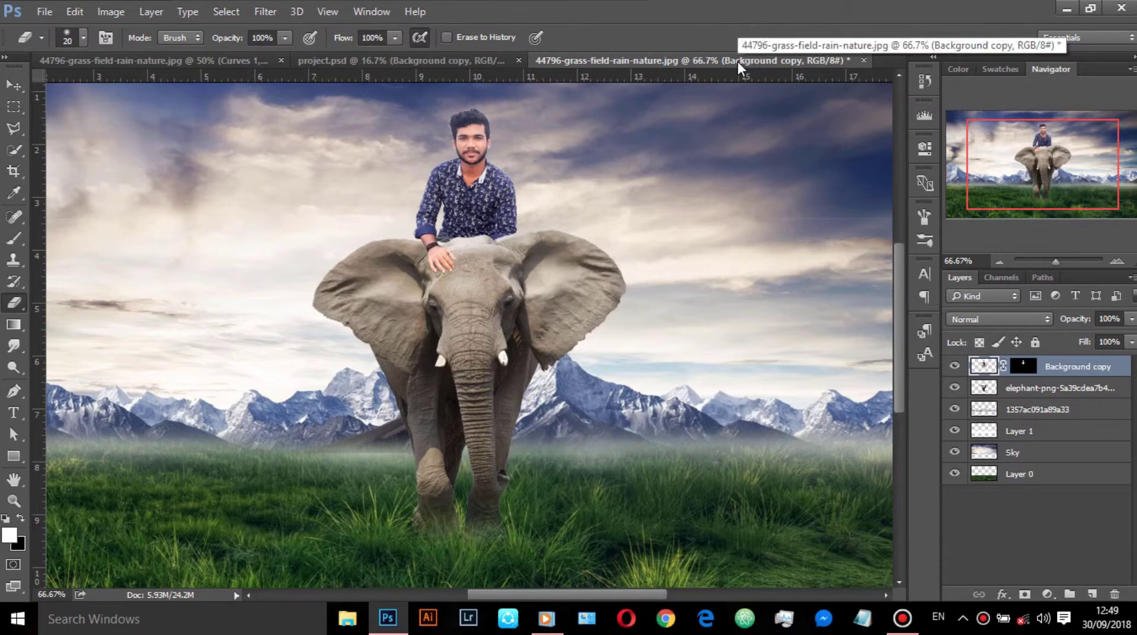
key(ctrl+plus)
key(ctrl+plus)
drag(608, 219, 597, 354)
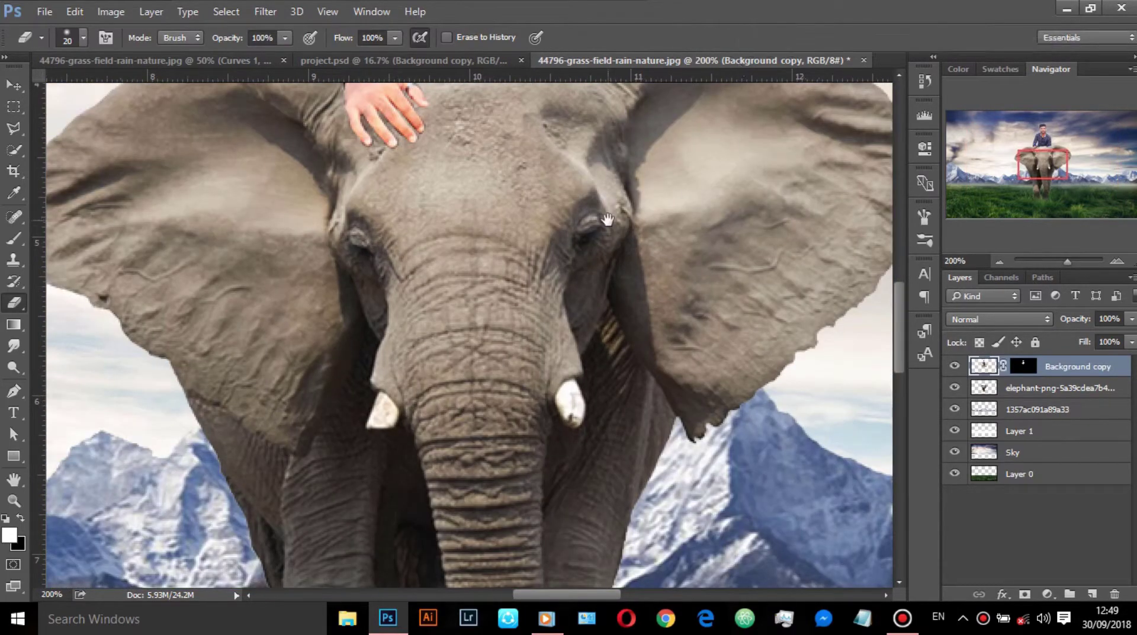
scroll(596, 354, up, 5)
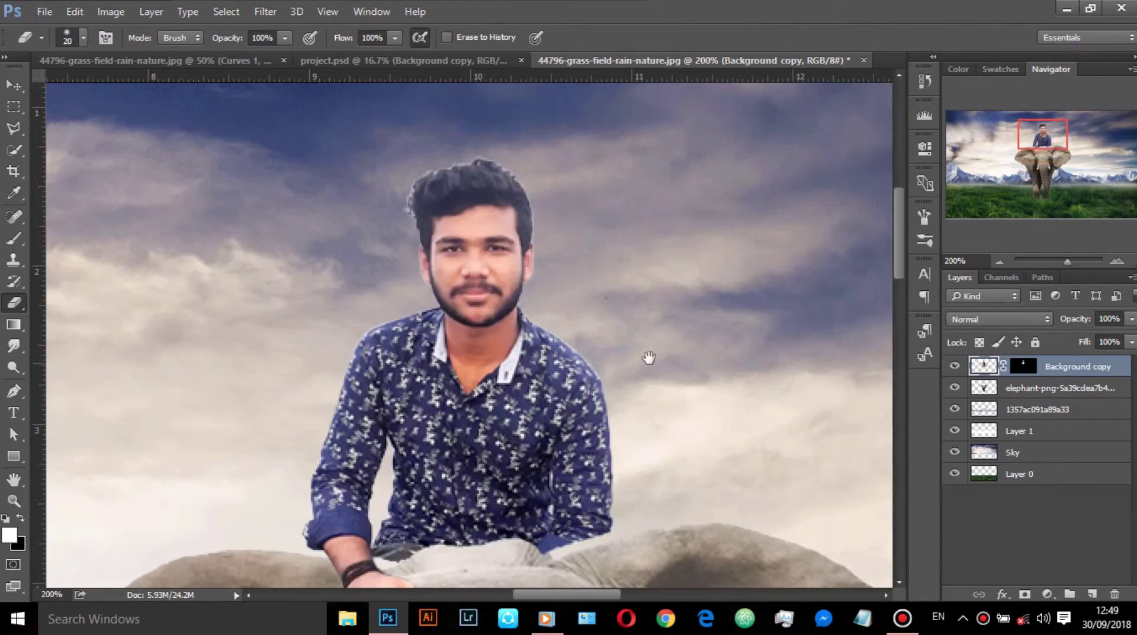
click(1022, 366)
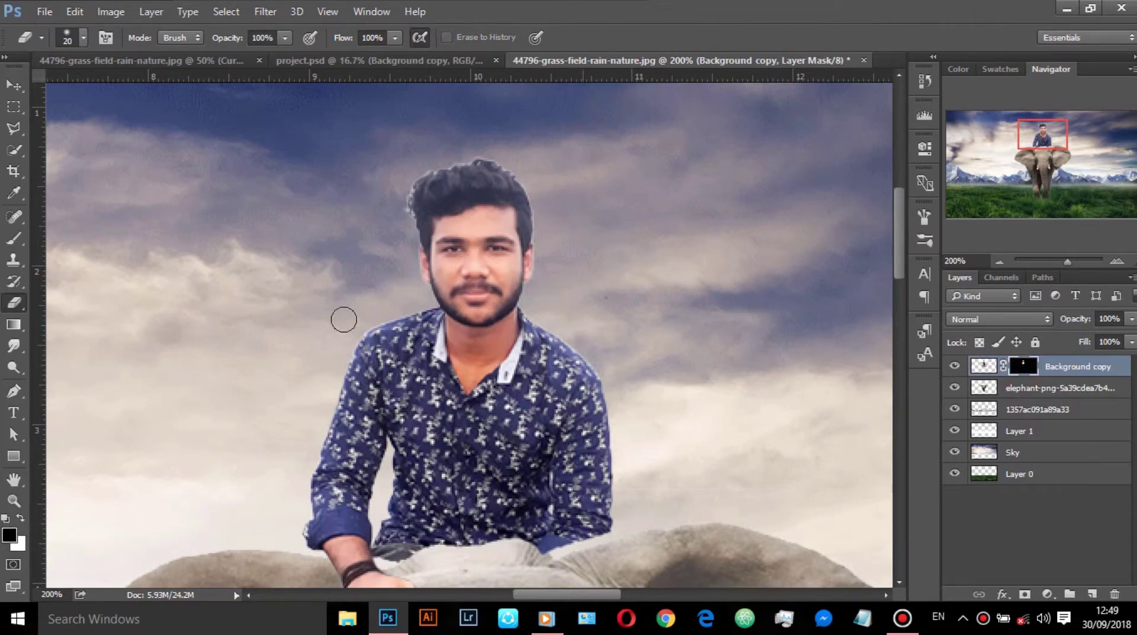
click(982, 366)
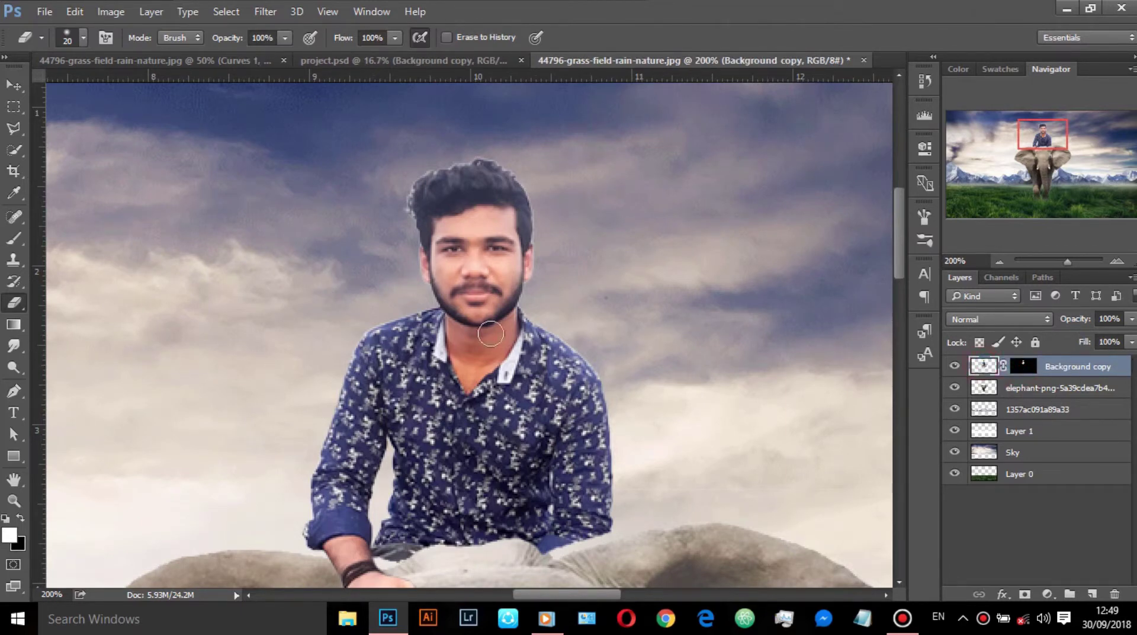
key(x)
key(bracketleft)
Step: Erase stray pixels along the man's hairline, hair edges and beside his ear
drag(459, 161, 470, 158)
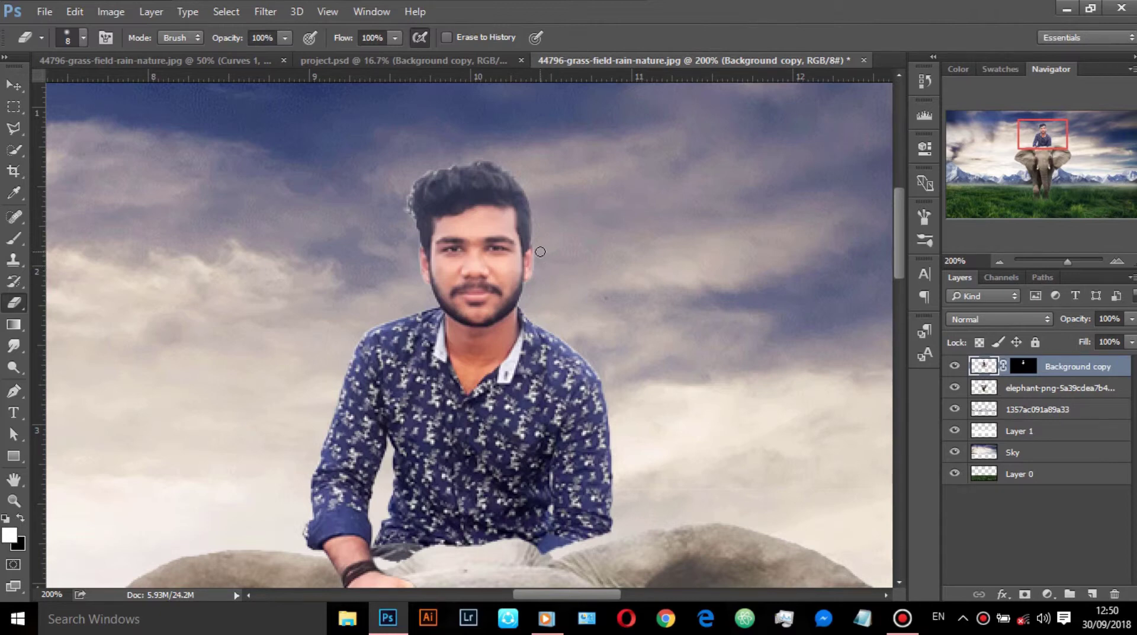
drag(539, 251, 538, 270)
mouse_move(410, 224)
mouse_down()
mouse_move(408, 193)
mouse_move(450, 164)
mouse_move(408, 191)
mouse_up()
click(417, 244)
click(14, 345)
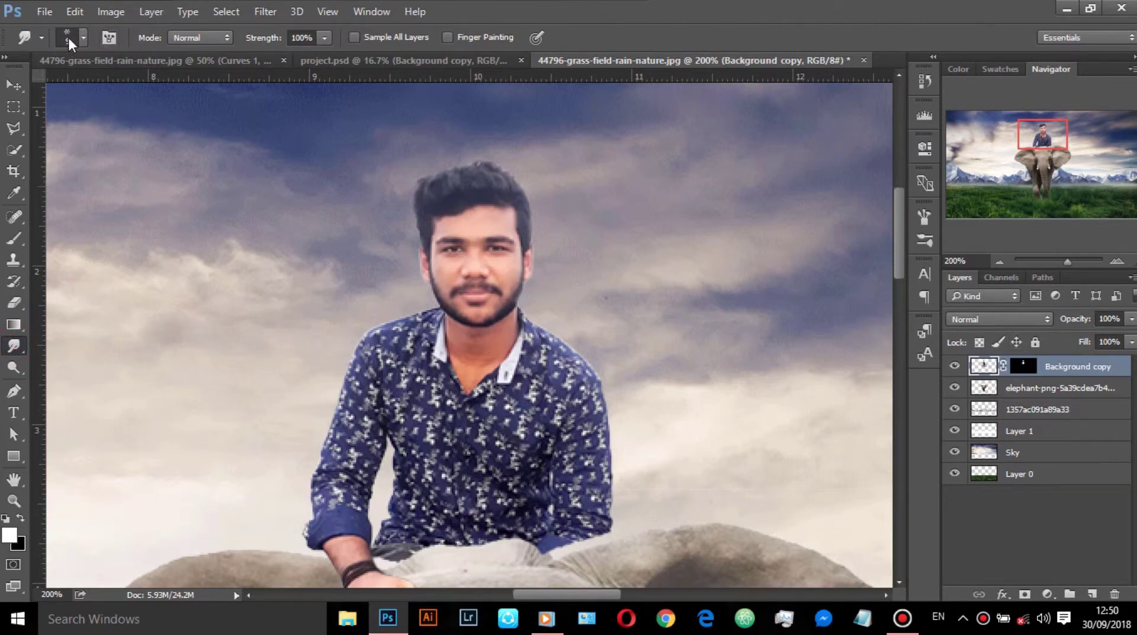
Step: Set the Smudge brush to 9 px and smudge the top-left hair edge into the sky
right_click(157, 144)
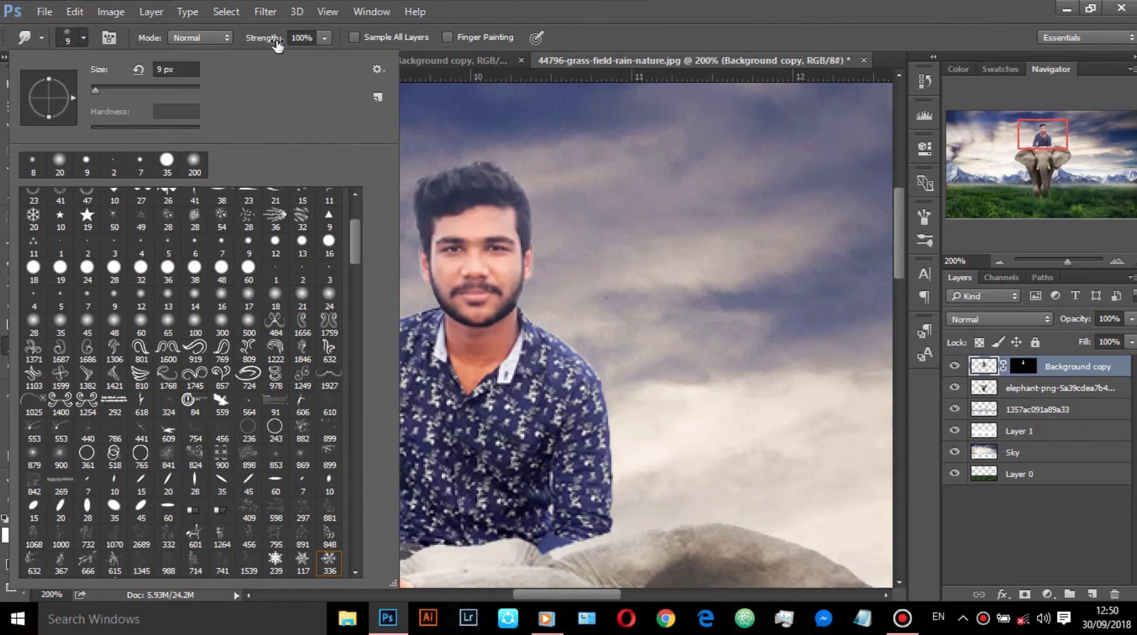
click(752, 39)
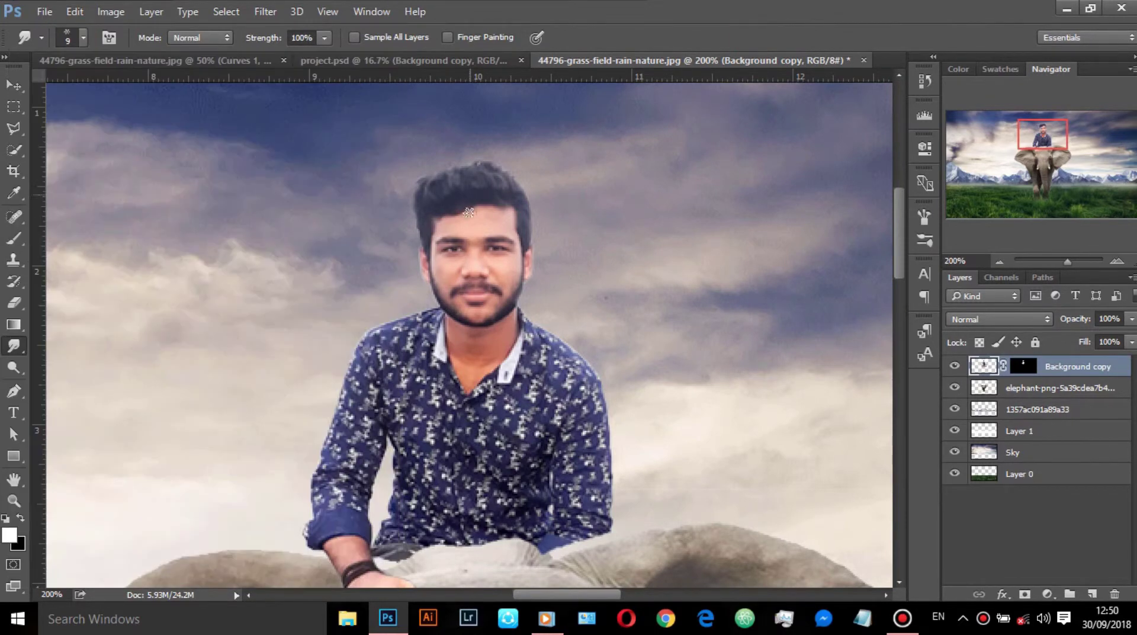
click(414, 196)
mouse_move(414, 195)
mouse_down()
mouse_move(466, 158)
mouse_move(467, 182)
mouse_move(490, 155)
mouse_move(528, 160)
mouse_up()
drag(447, 194, 482, 144)
mouse_move(438, 178)
mouse_down()
mouse_move(483, 144)
mouse_move(461, 141)
mouse_up()
drag(423, 186, 452, 149)
drag(415, 187, 476, 128)
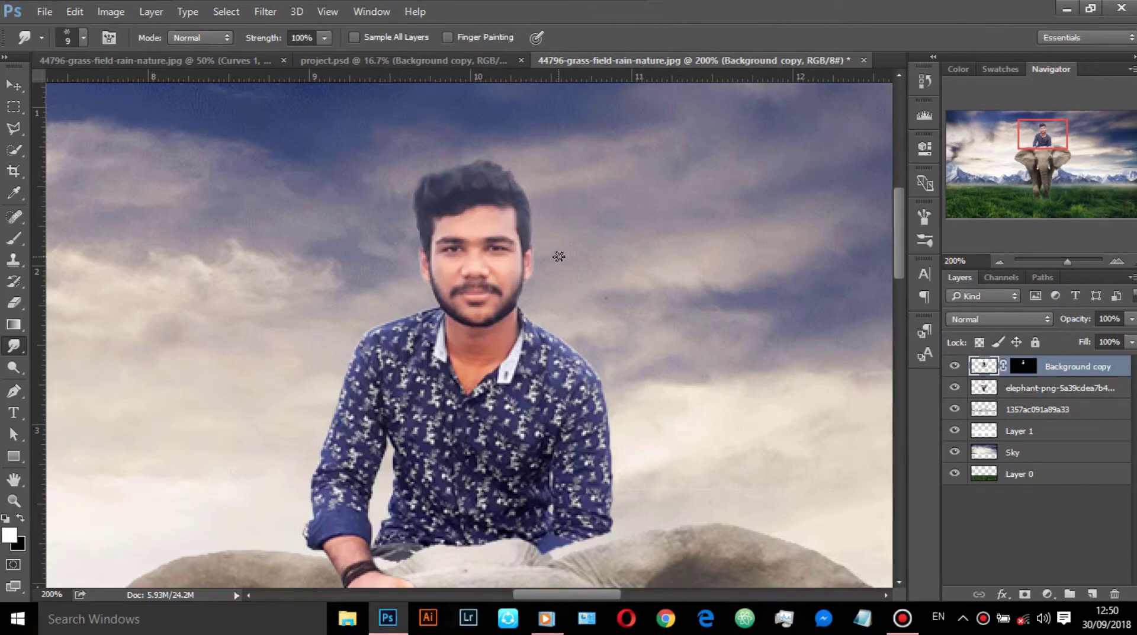
Step: Zoom out to check the result, then zoom back in on the man's head and sky
key(ctrl+minus)
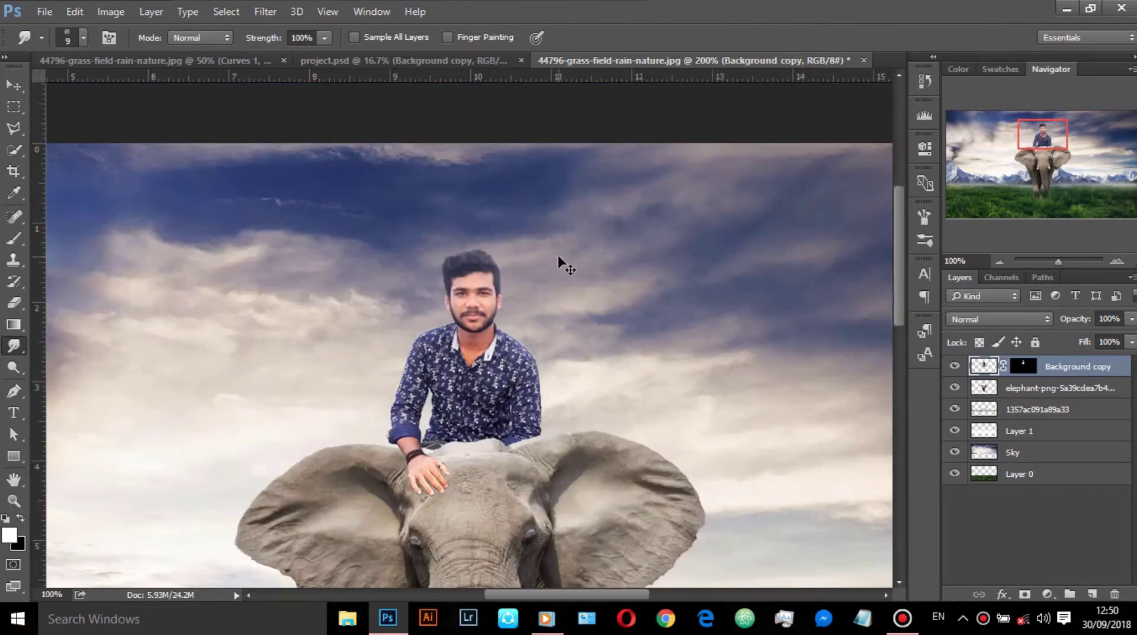
key(ctrl+minus)
key(ctrl+minus)
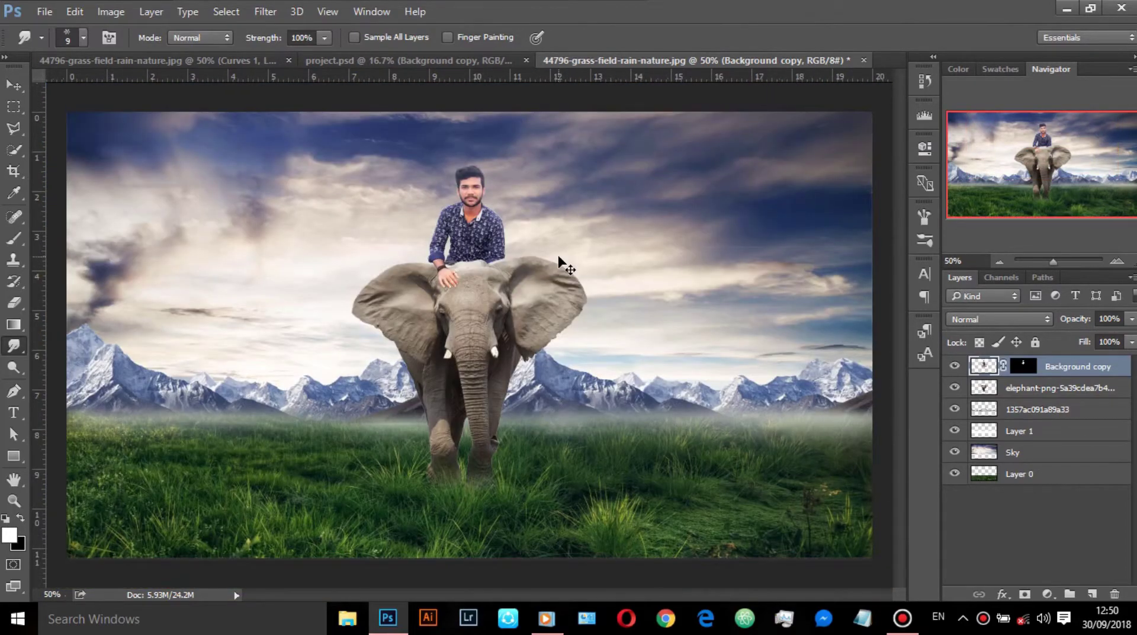
key(ctrl+plus)
key(ctrl+plus)
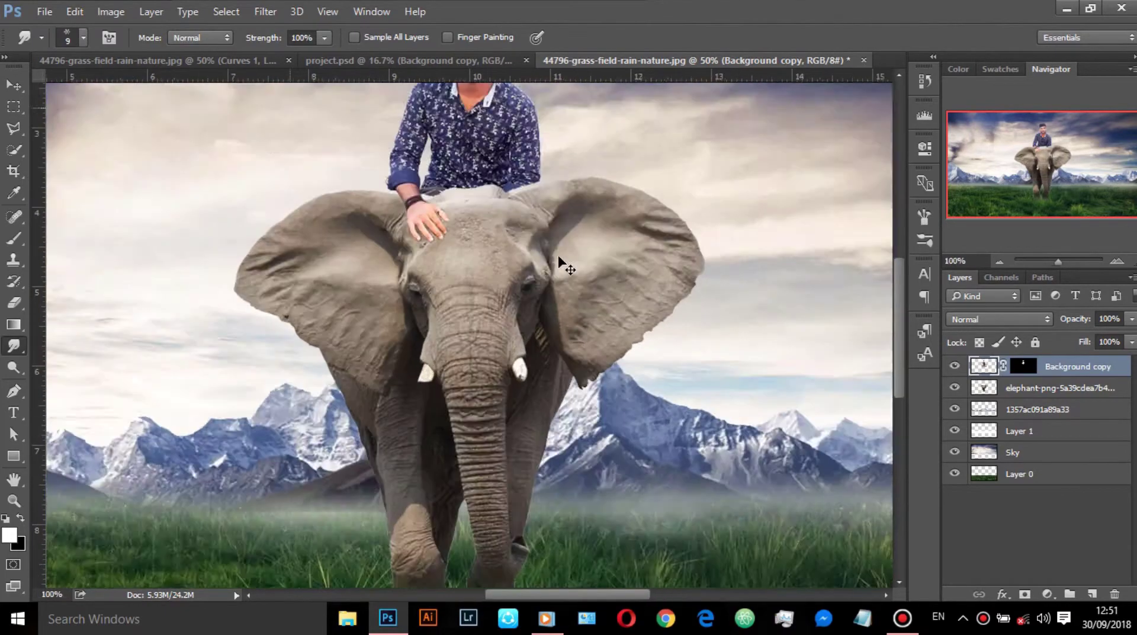
key(ctrl+plus)
drag(559, 257, 618, 452)
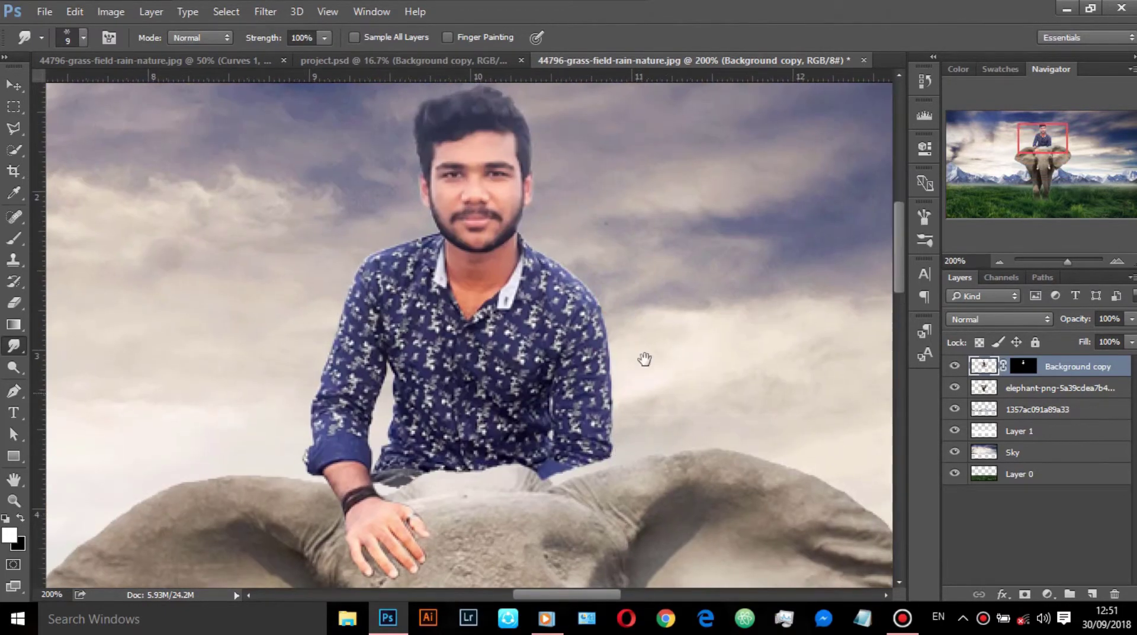
drag(644, 358, 644, 409)
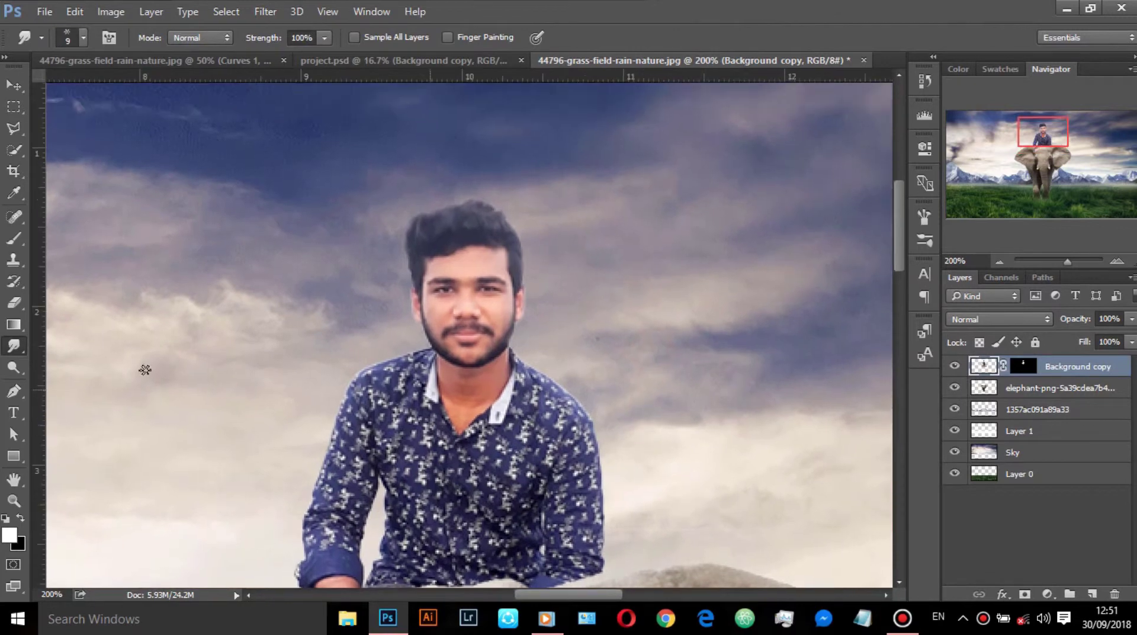
drag(14, 367, 76, 367)
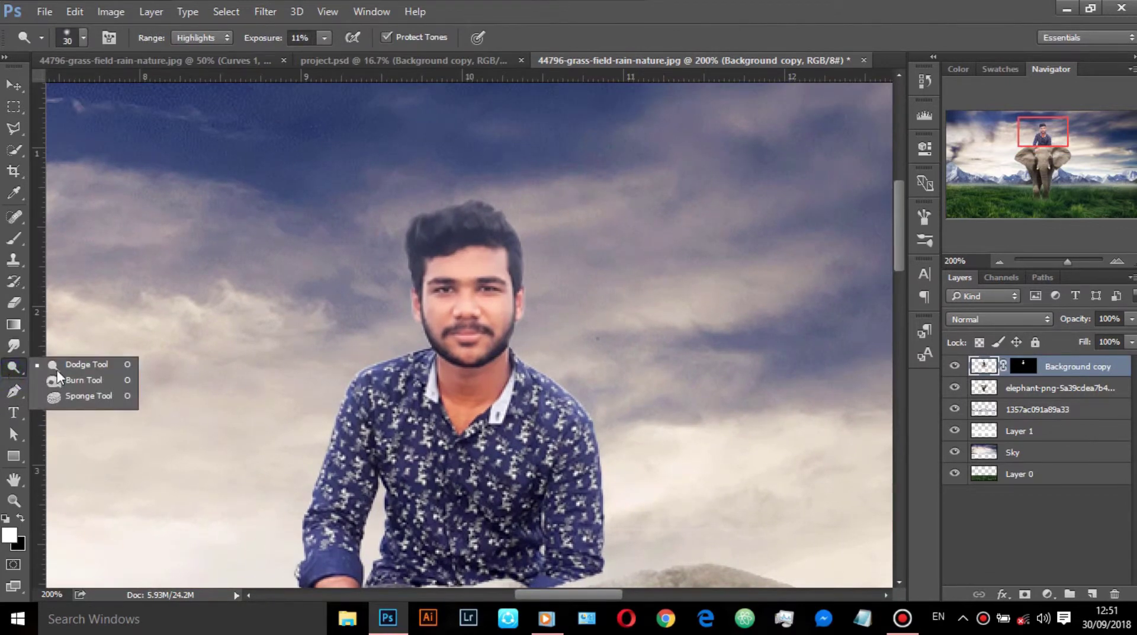
Step: With a 10 px Dodge brush, lighten the man's forehead, ear edge, right eye and cheek
key(bracketleft)
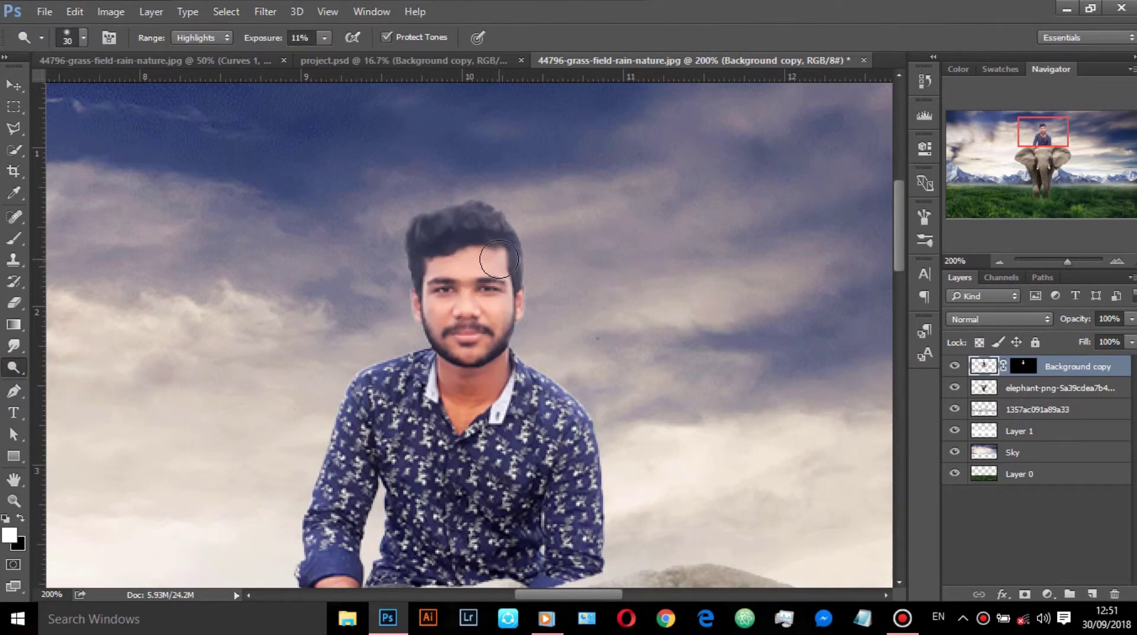
key(bracketleft)
key(bracketleft)
mouse_move(499, 256)
mouse_down()
mouse_move(431, 297)
mouse_move(451, 299)
mouse_move(432, 332)
mouse_move(472, 356)
mouse_move(495, 340)
mouse_move(491, 305)
mouse_move(517, 312)
mouse_up()
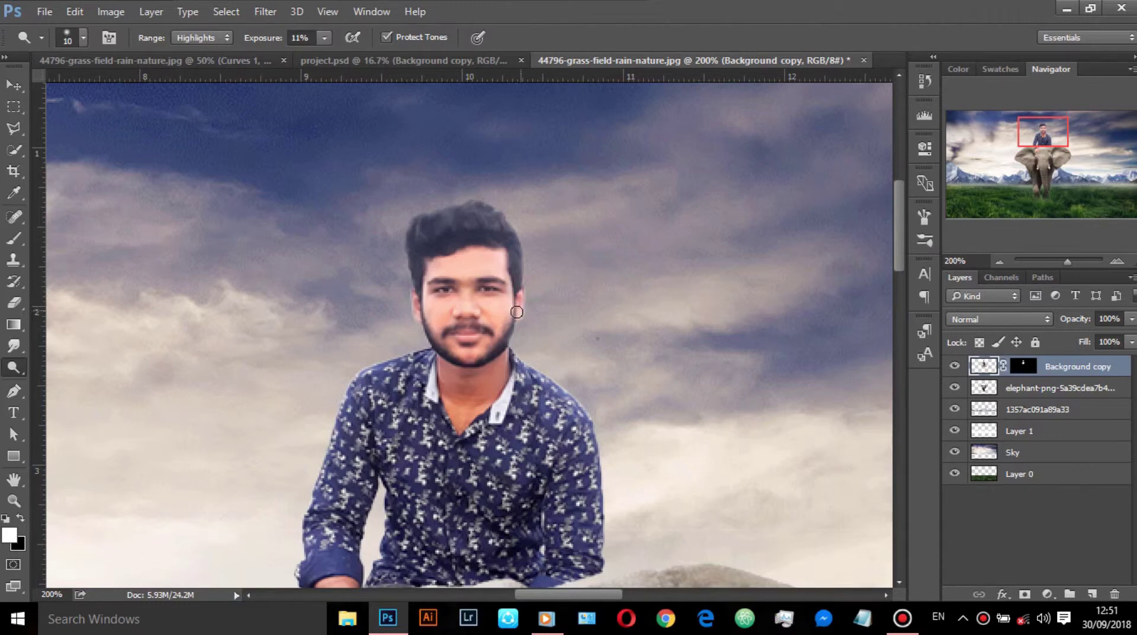
drag(414, 304, 414, 300)
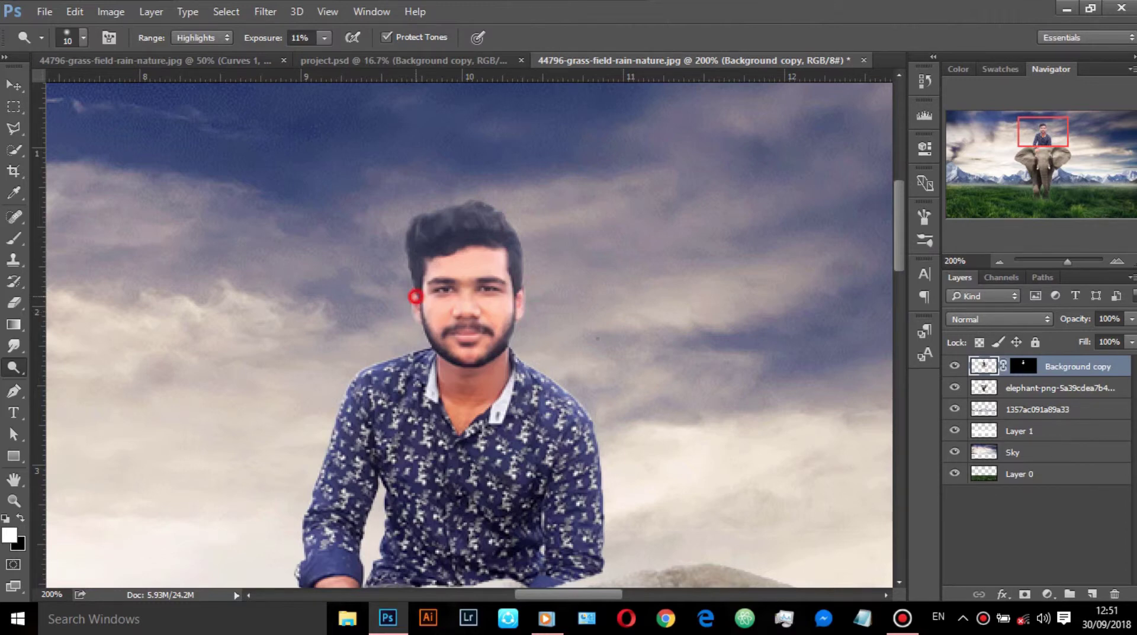
click(463, 276)
mouse_move(477, 298)
mouse_down()
mouse_move(491, 299)
mouse_move(435, 296)
mouse_up()
Step: Zoom out and, with a size-25 dodge brush, lighten the shirt cuff, neck and collar
key(ctrl+minus)
key(ctrl+minus)
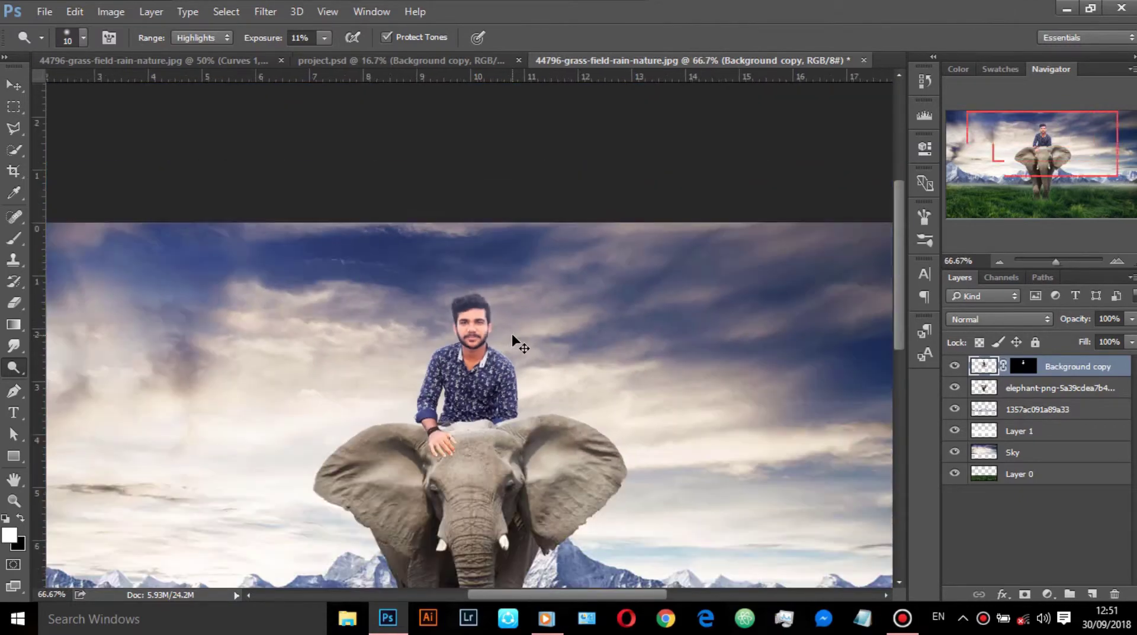
key(ctrl+minus)
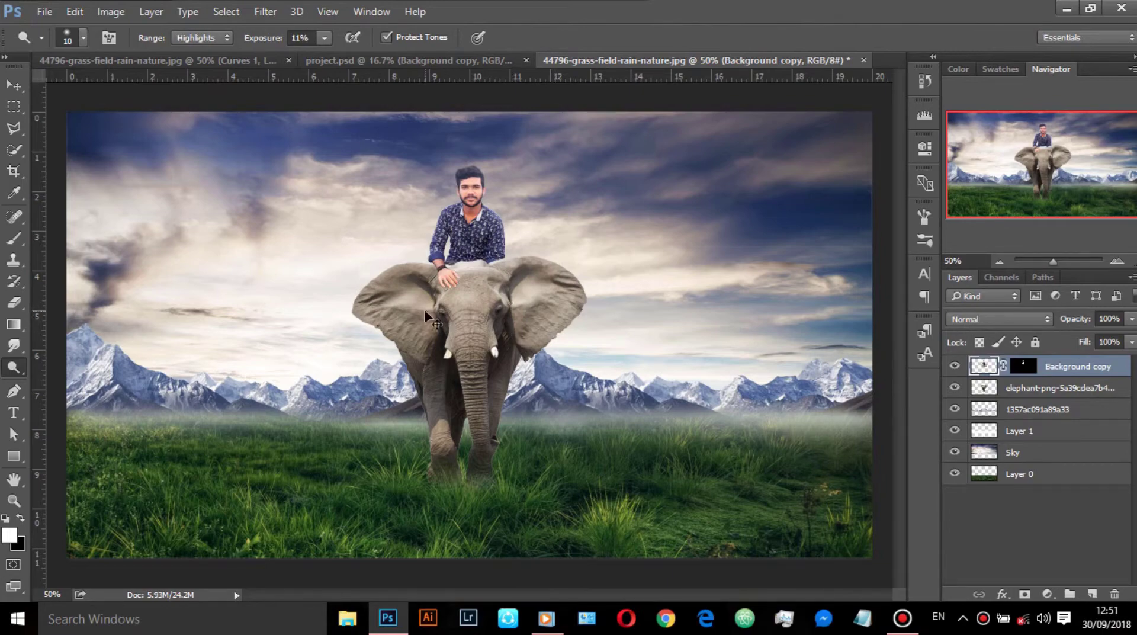
scroll(425, 320, up, 2)
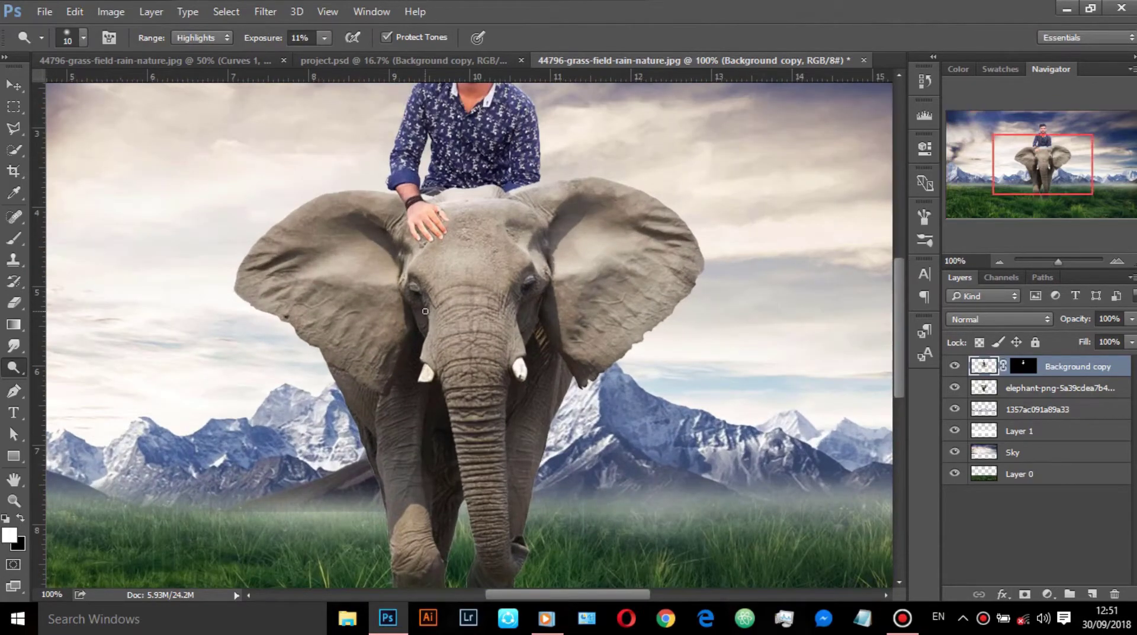
drag(421, 213, 409, 187)
drag(410, 188, 405, 193)
key(ctrl+minus)
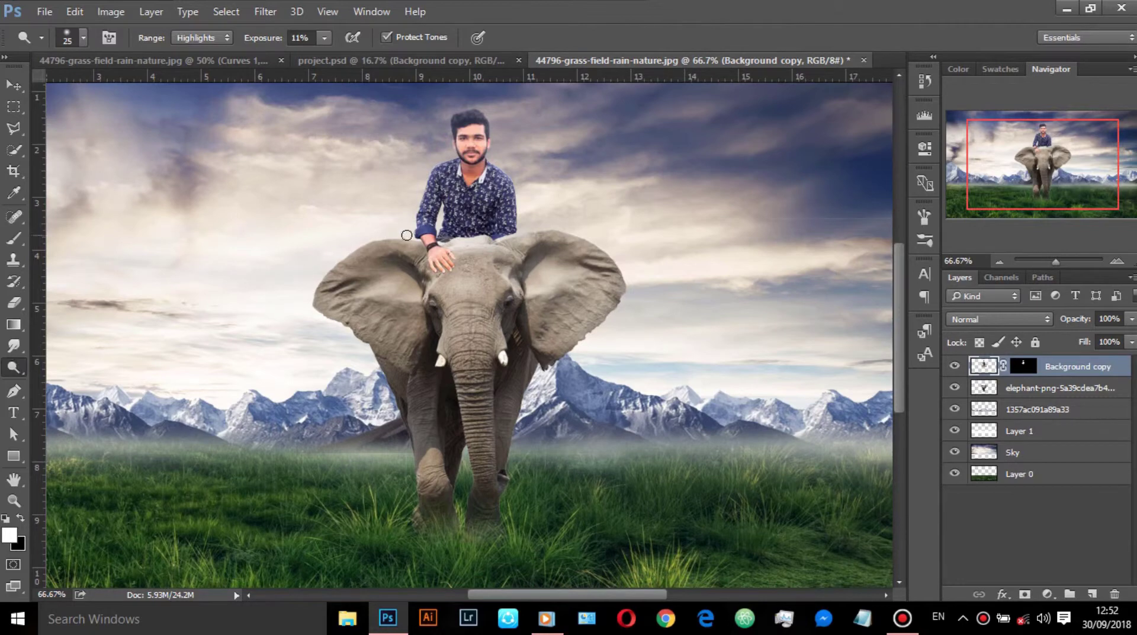
drag(465, 168, 469, 180)
right_click(13, 367)
Step: Burn to darken the man's hair, beard, jawline and the area around his left eye
click(74, 382)
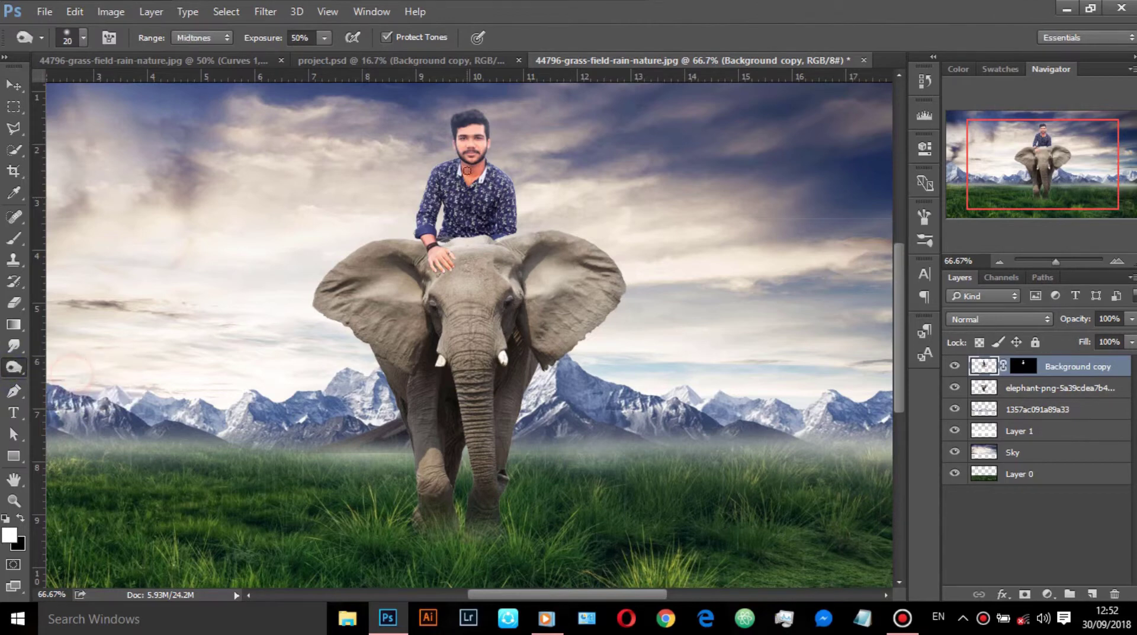
drag(458, 120, 486, 120)
drag(487, 150, 446, 156)
drag(459, 156, 462, 158)
mouse_move(457, 132)
mouse_down()
mouse_move(484, 129)
mouse_move(475, 152)
mouse_up()
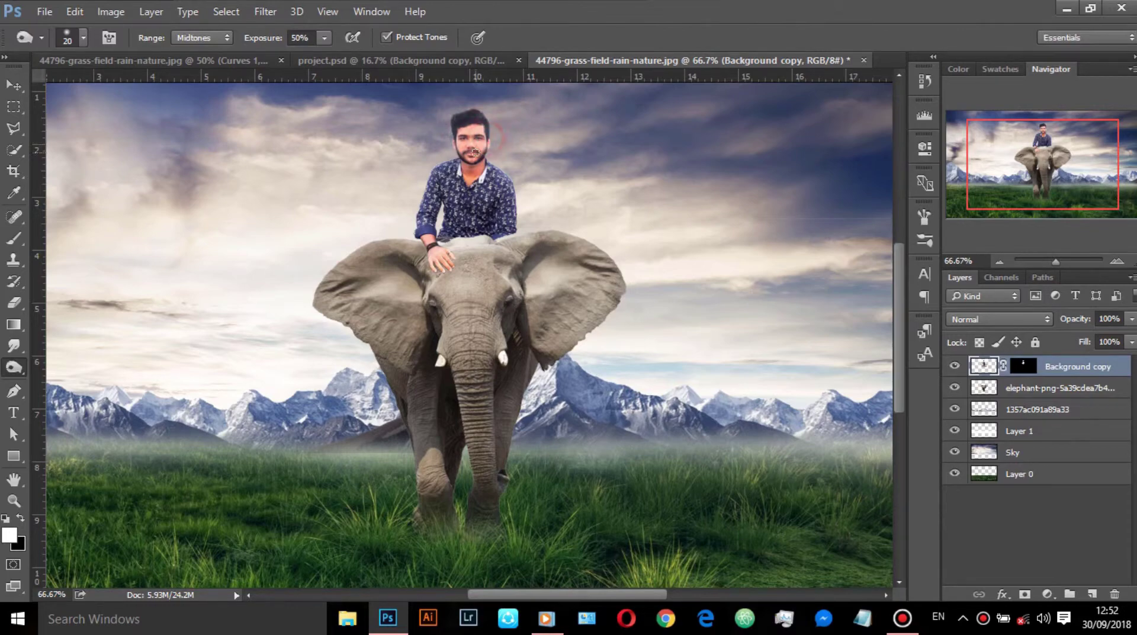
Step: Inspect the man's head at 100% zoom, then return to a 50% view of the whole image
key(ctrl+plus)
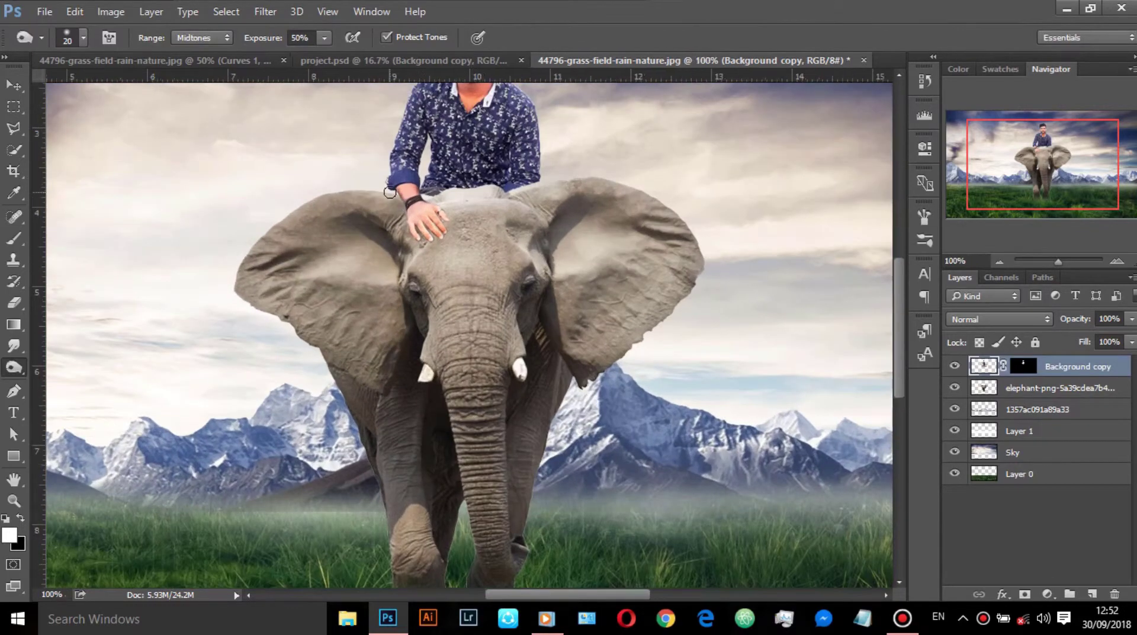
drag(545, 249, 582, 342)
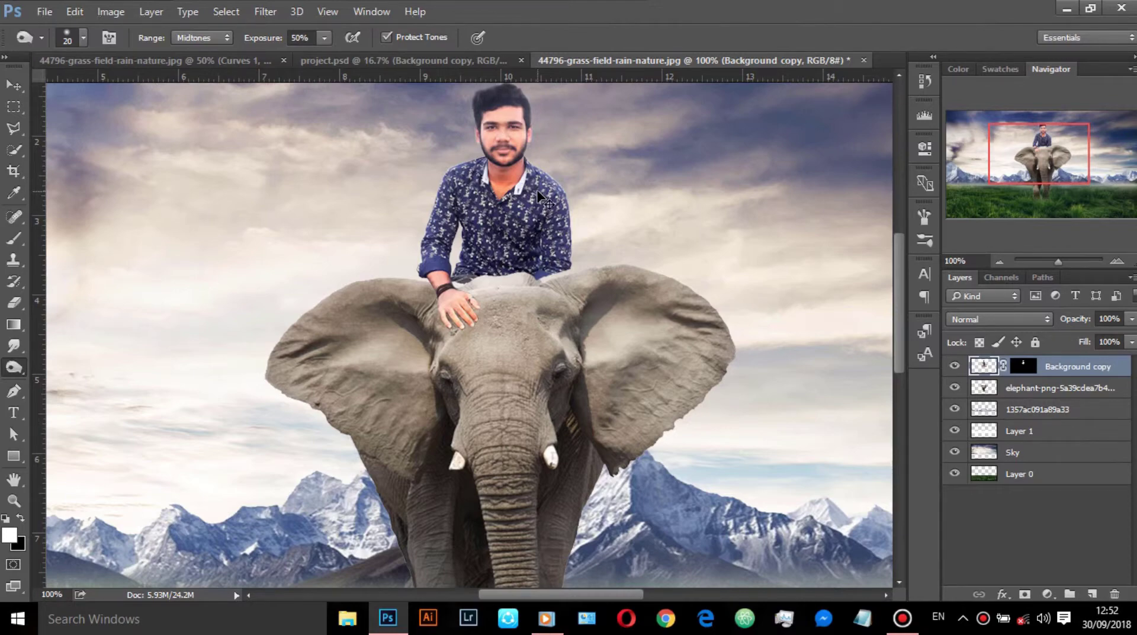
key(ctrl+minus)
key(ctrl+minus)
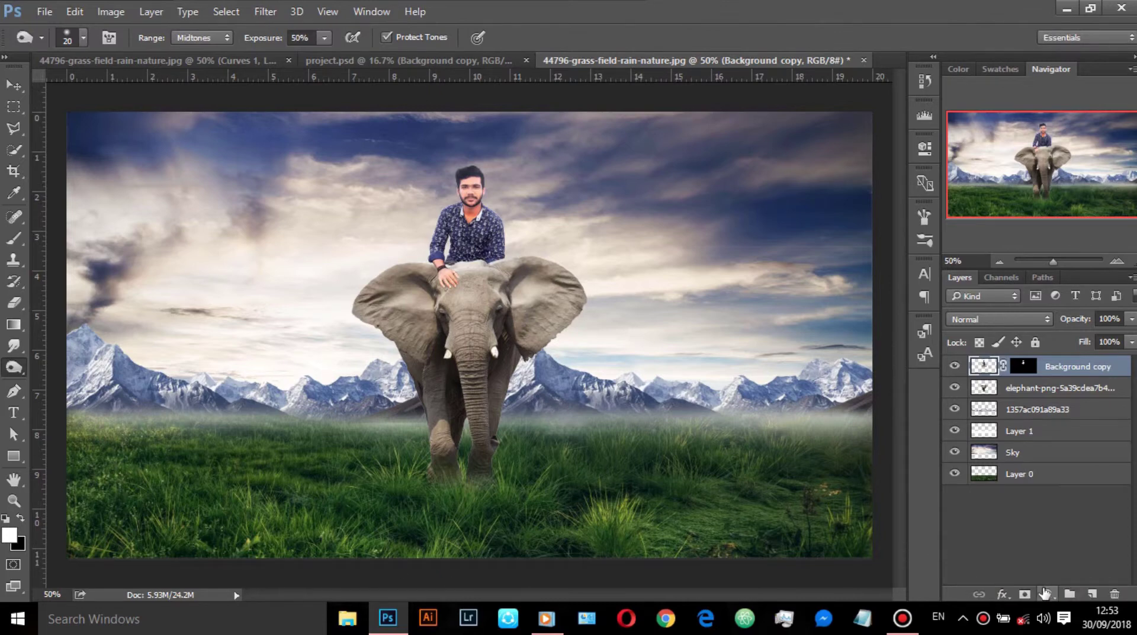
click(1044, 592)
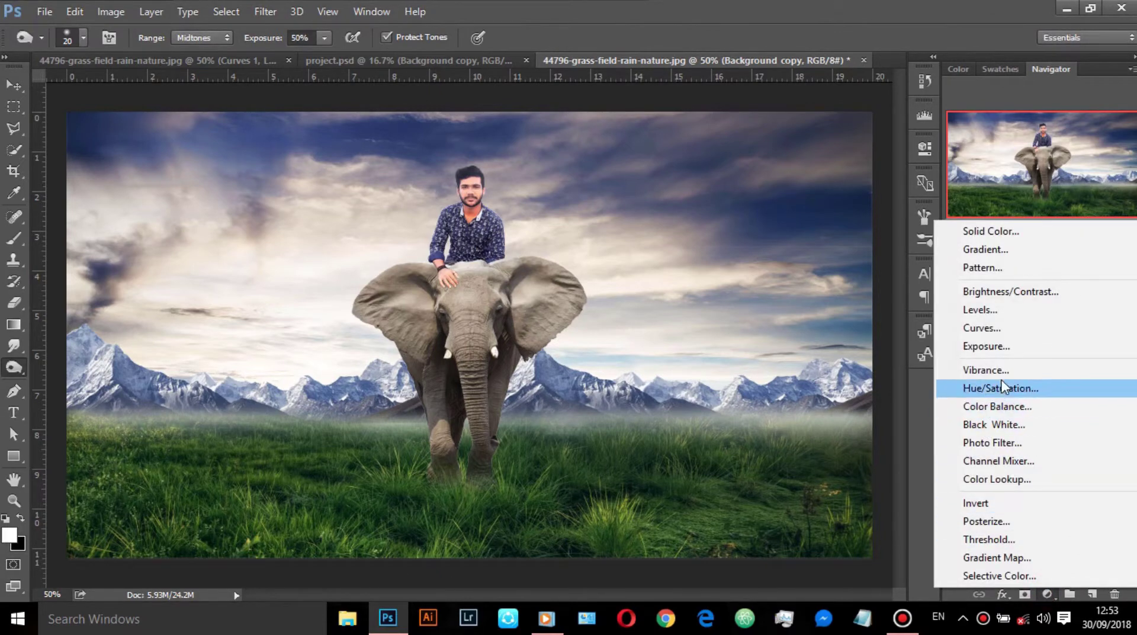
Step: Create the Vibrance 1 adjustment layer at Vibrance +55, Saturation 0, and close its properties
click(994, 372)
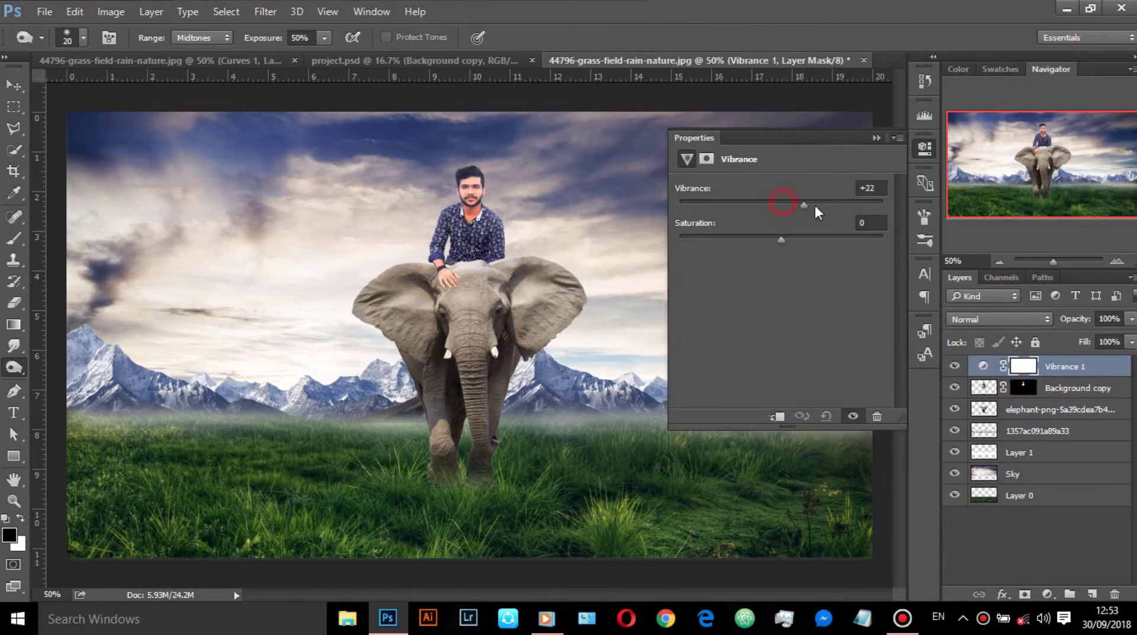
drag(815, 205, 837, 204)
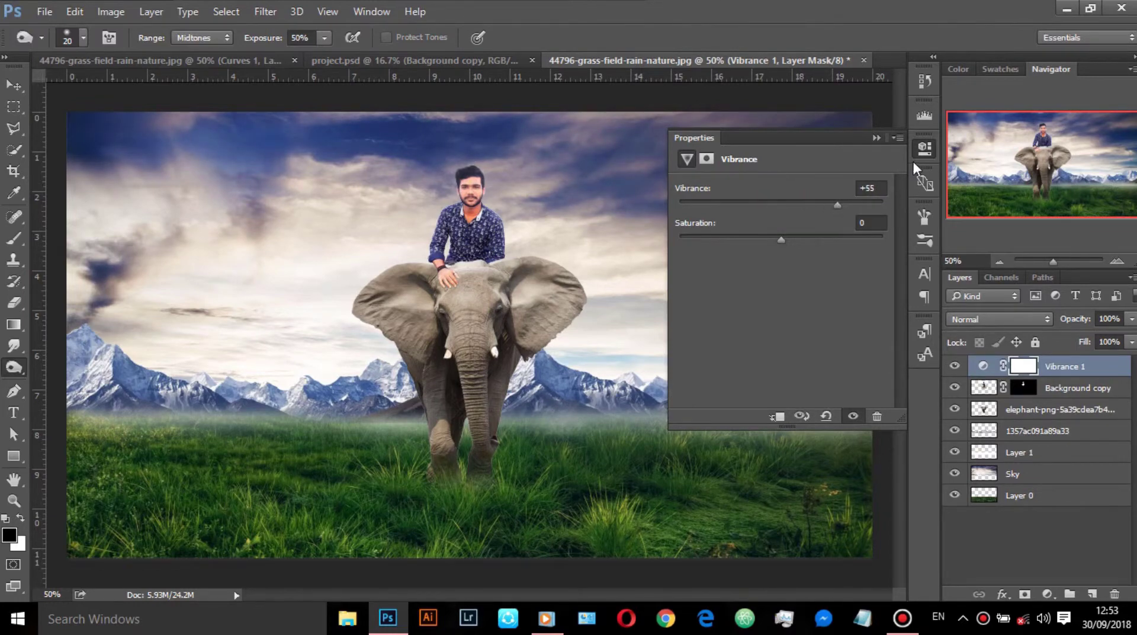
click(874, 137)
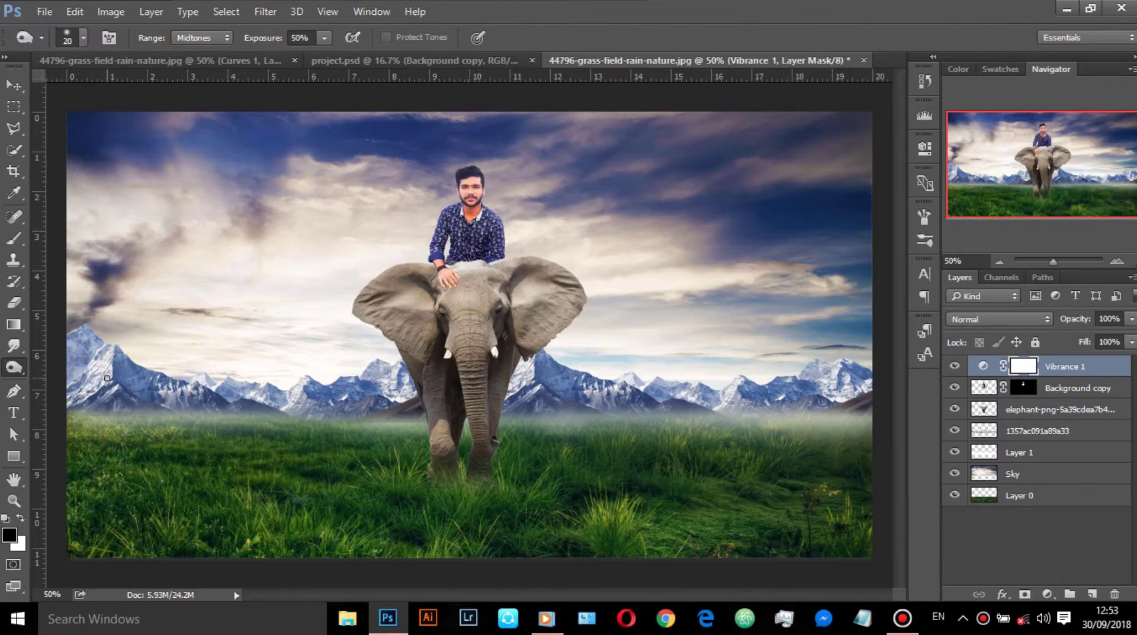
right_click(14, 368)
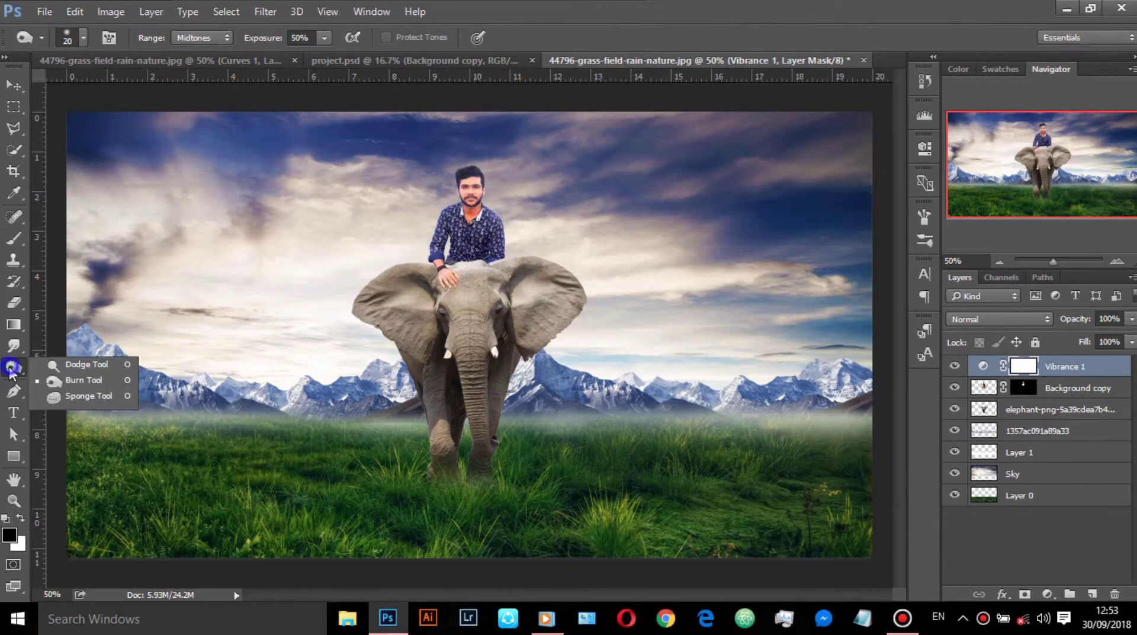
Step: Dodge the man's collar on Background copy with Vibrance 1 temporarily hidden, then reshow it
click(78, 366)
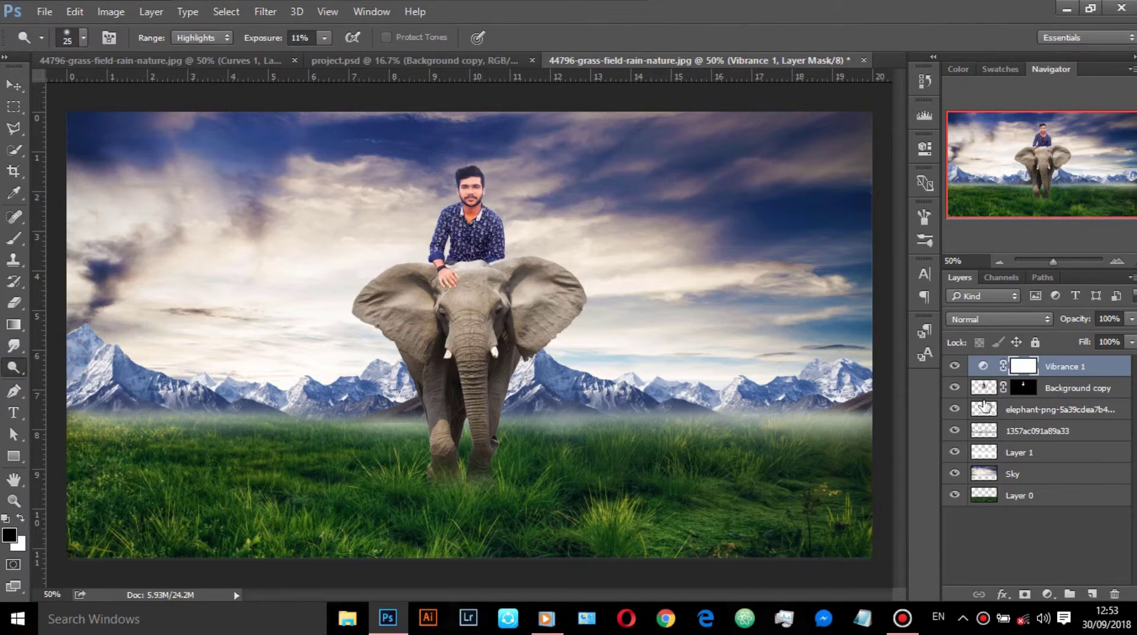
click(985, 389)
click(954, 365)
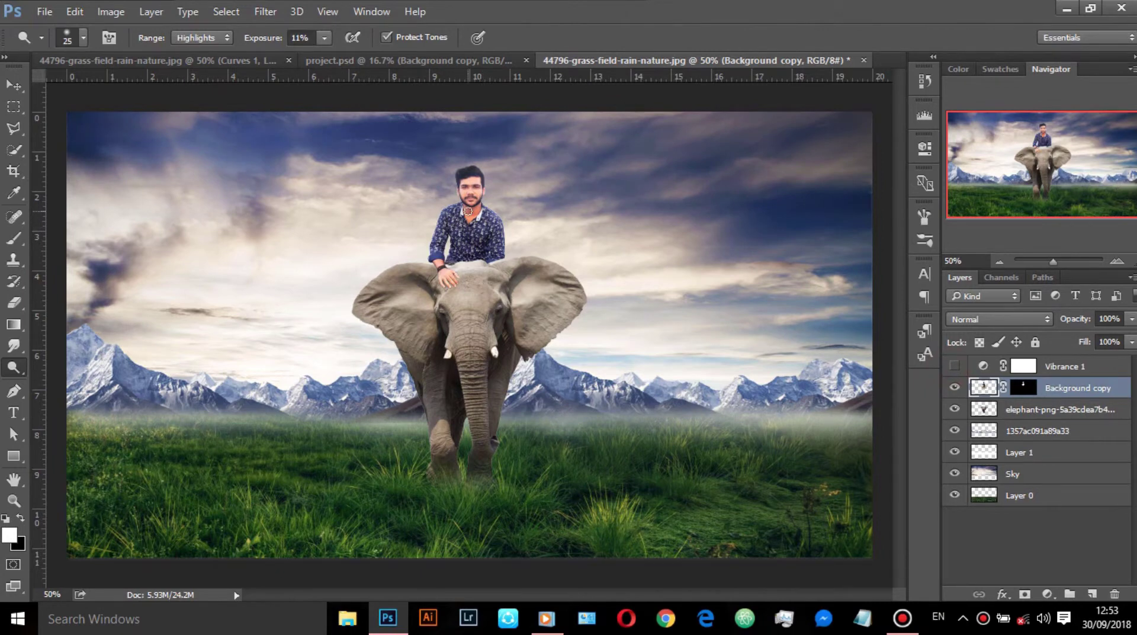
drag(467, 211, 468, 214)
click(954, 366)
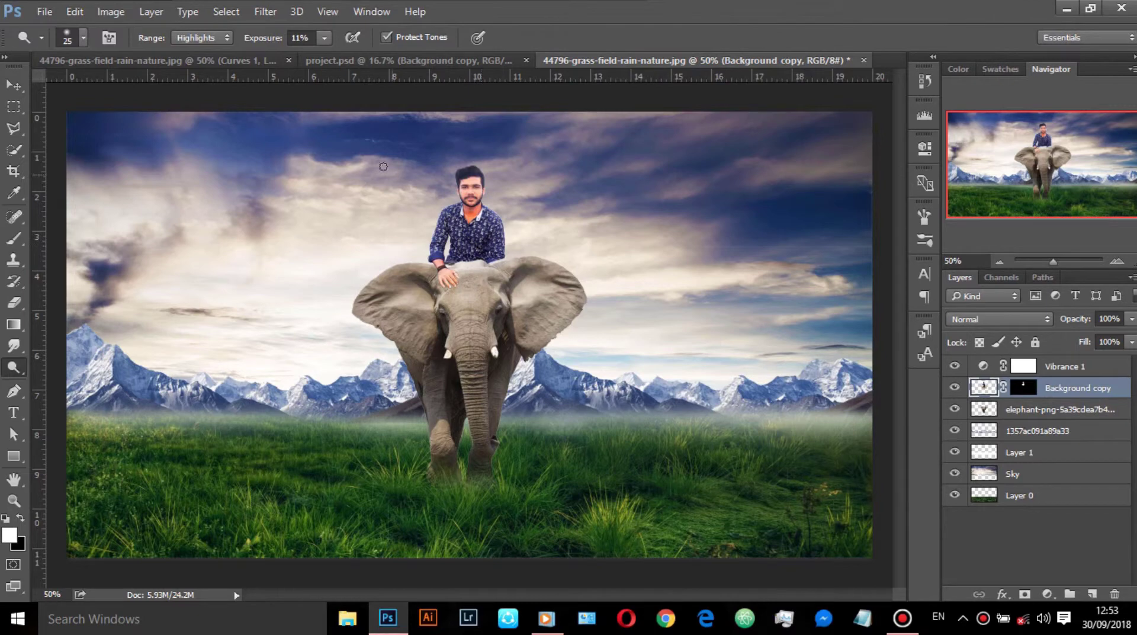
click(1102, 372)
click(1076, 388)
click(257, 12)
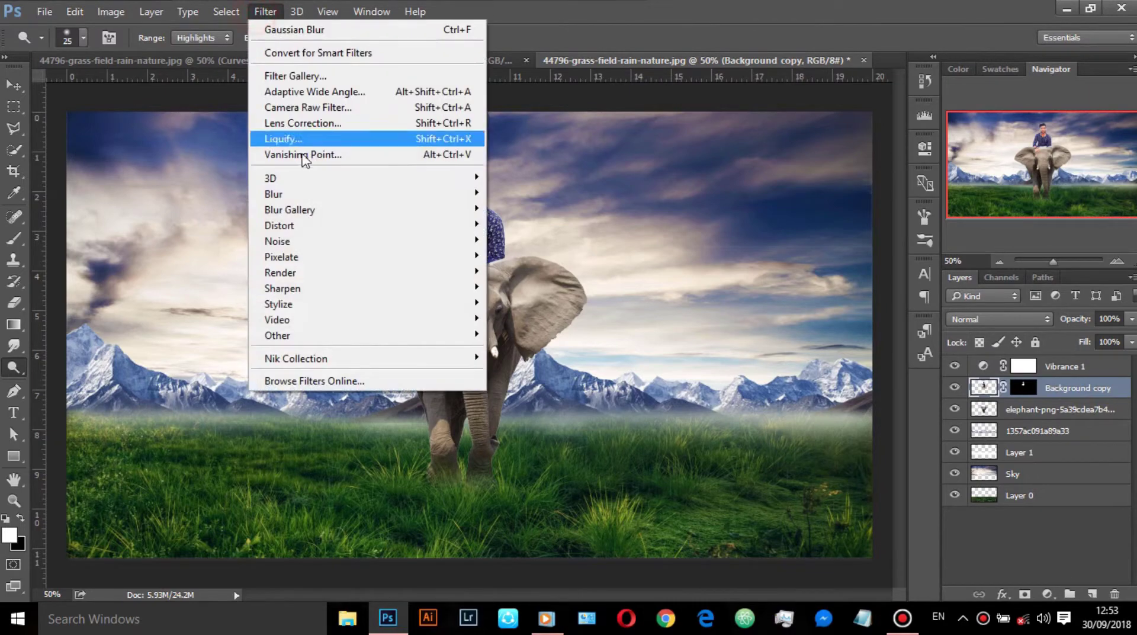
click(342, 108)
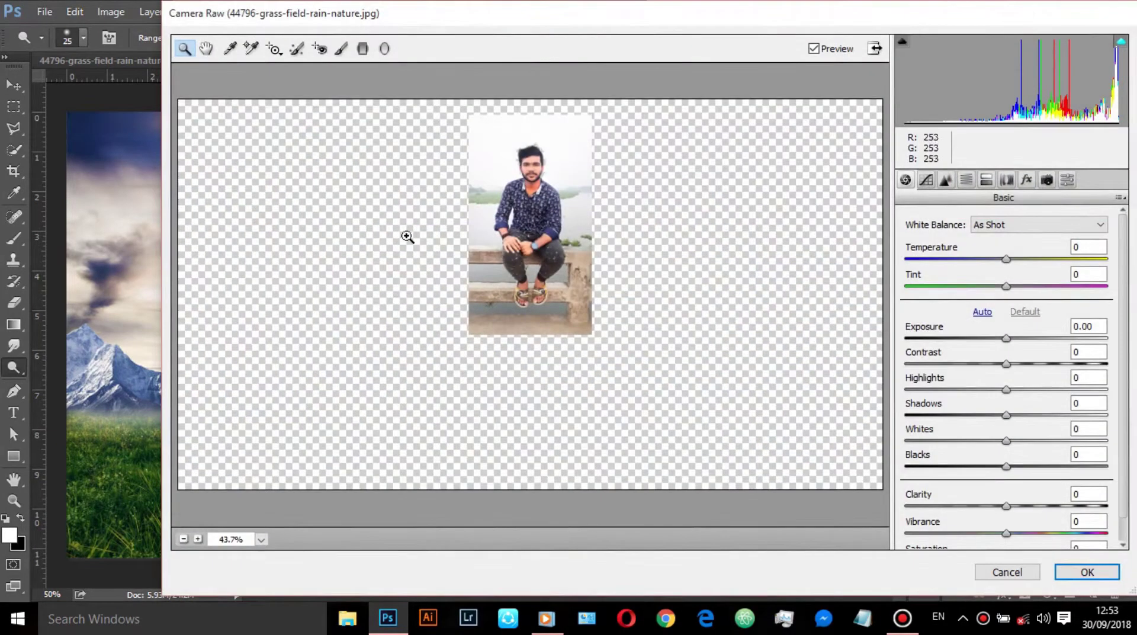
click(986, 179)
click(971, 181)
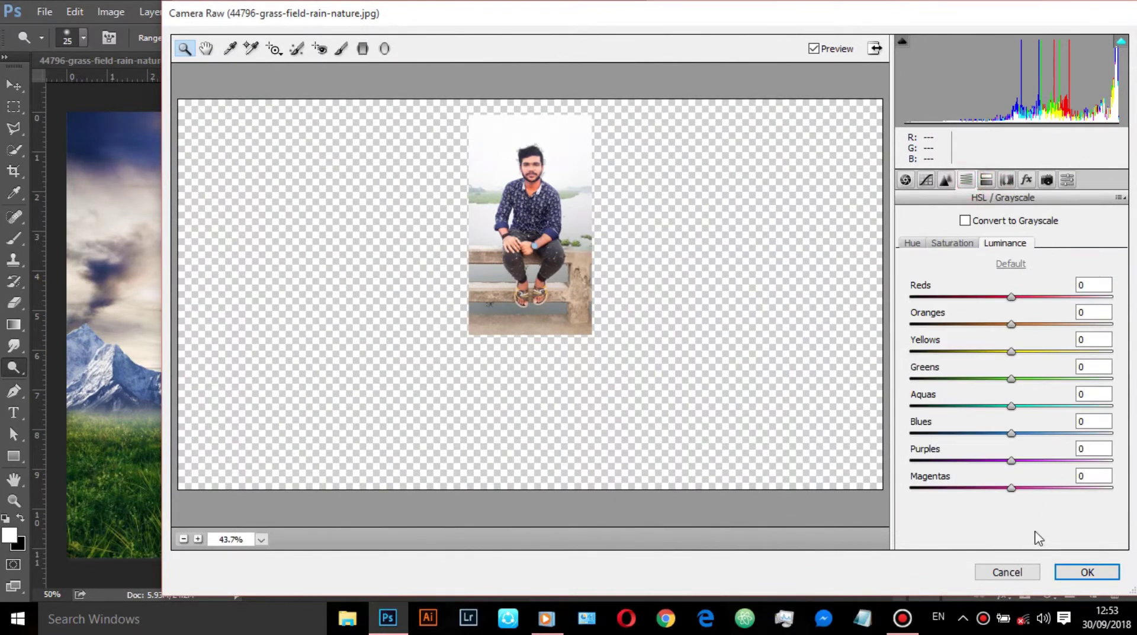
click(926, 179)
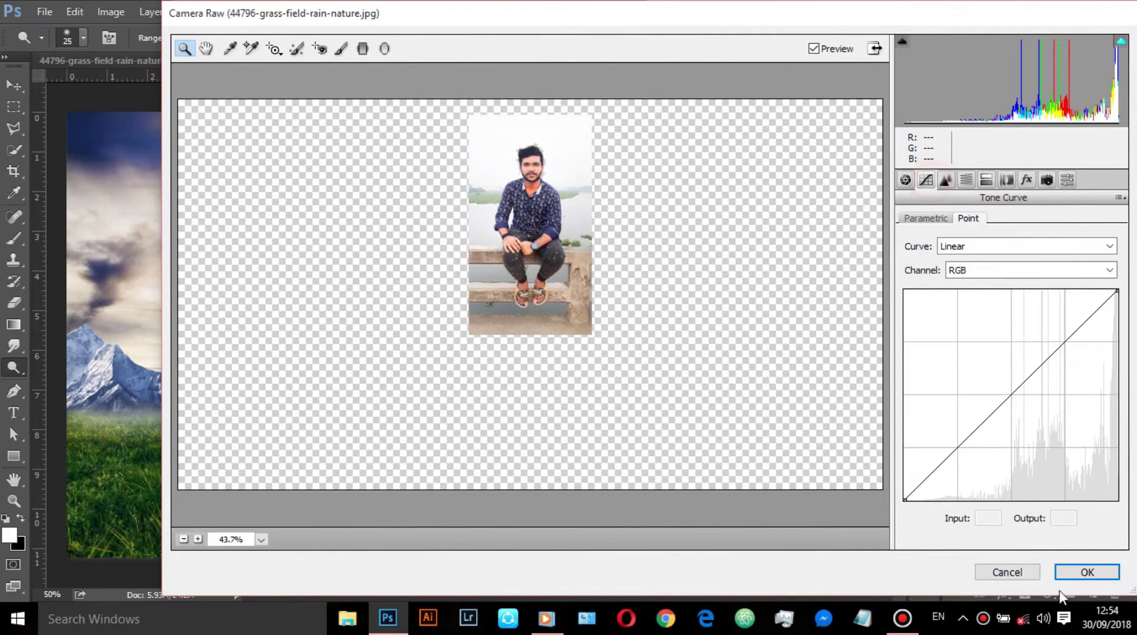
click(1008, 571)
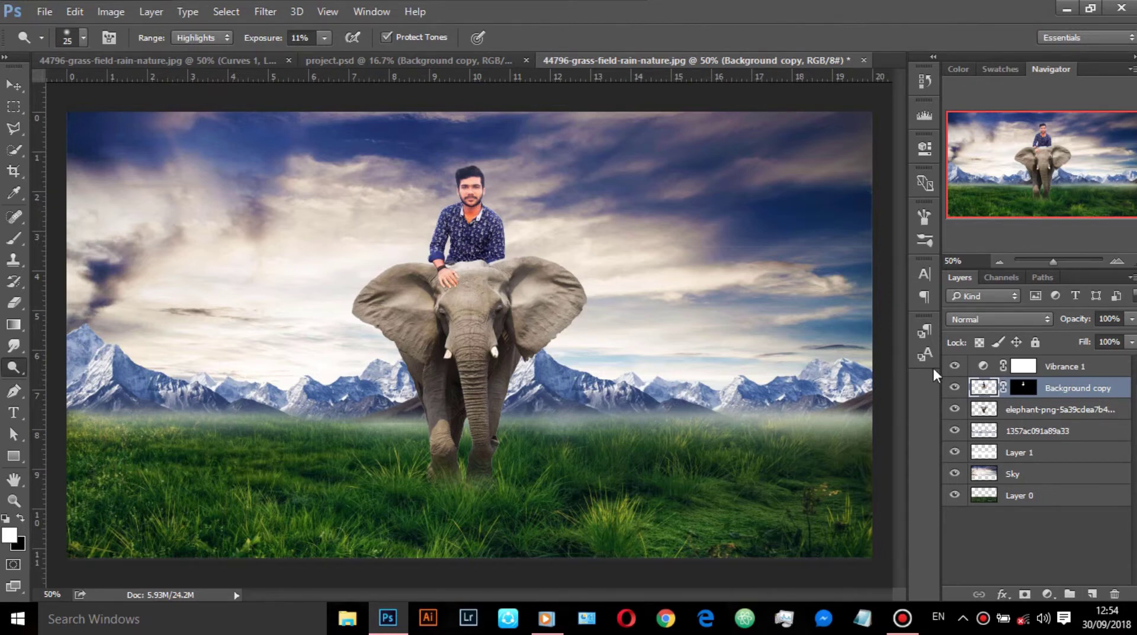
Step: Stamp all visible layers into a new Layer 2 above Vibrance 1 with Ctrl+Shift+Alt+E
click(955, 366)
click(1103, 369)
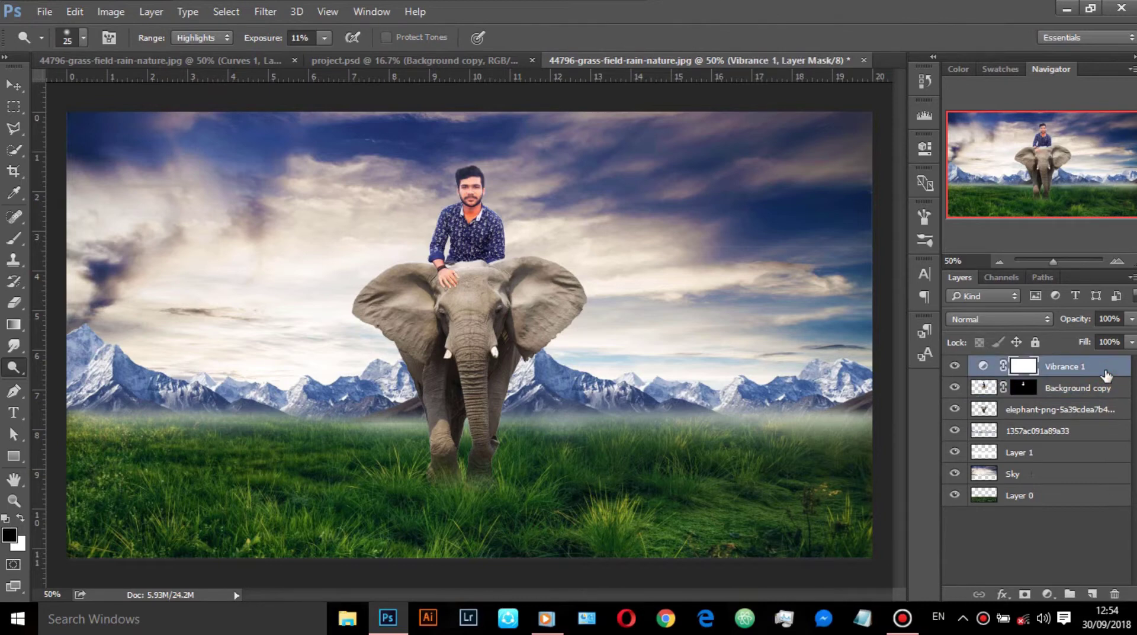
key(ctrl+shift+alt+e)
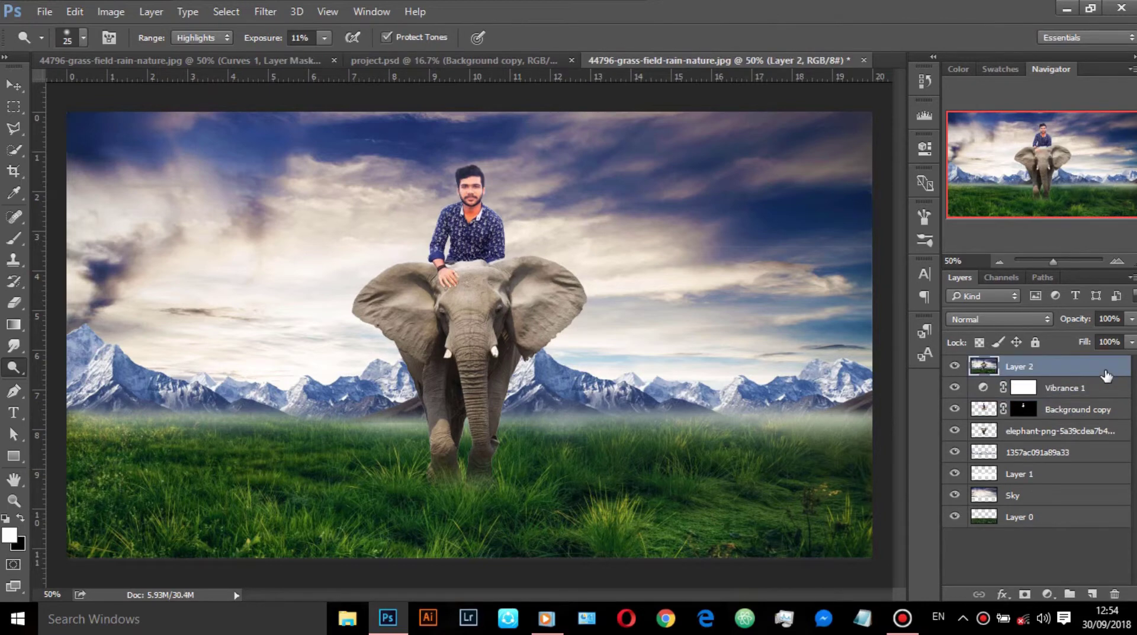
click(183, 12)
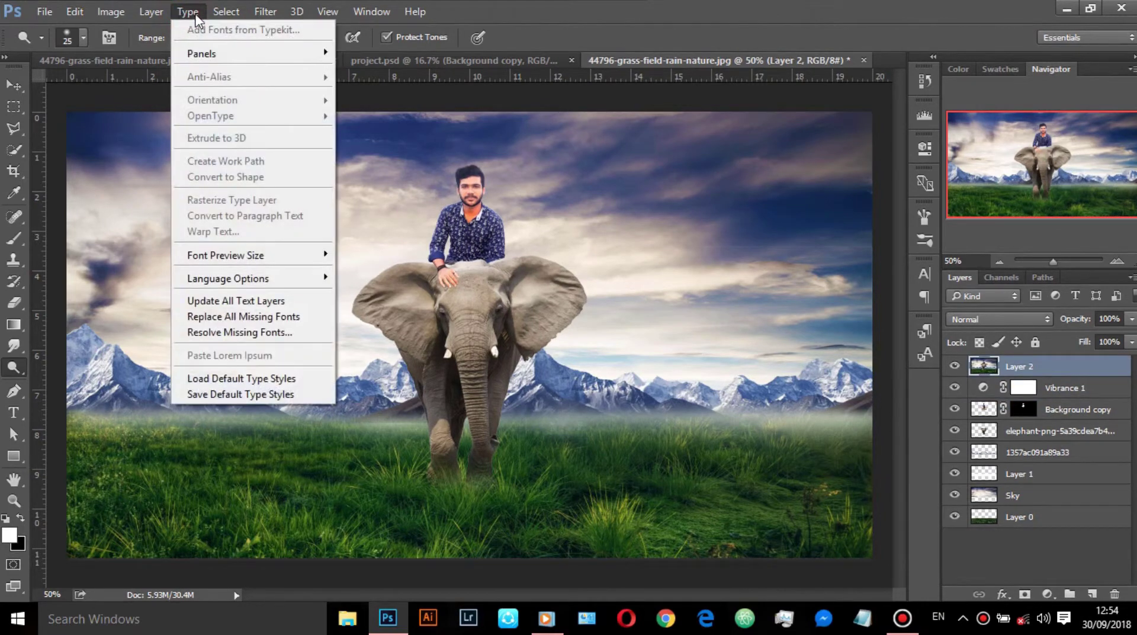
mouse_move(295, 357)
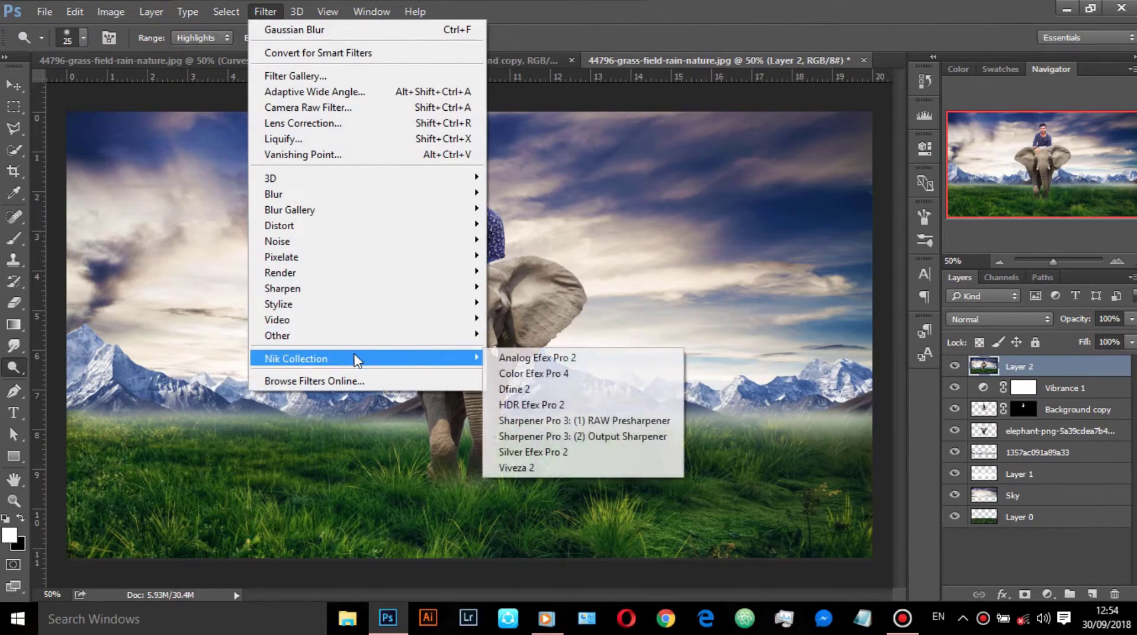
Step: Launch Color Efex Pro 4 on Layer 2 and apply the Vignette: Lens filter
click(617, 375)
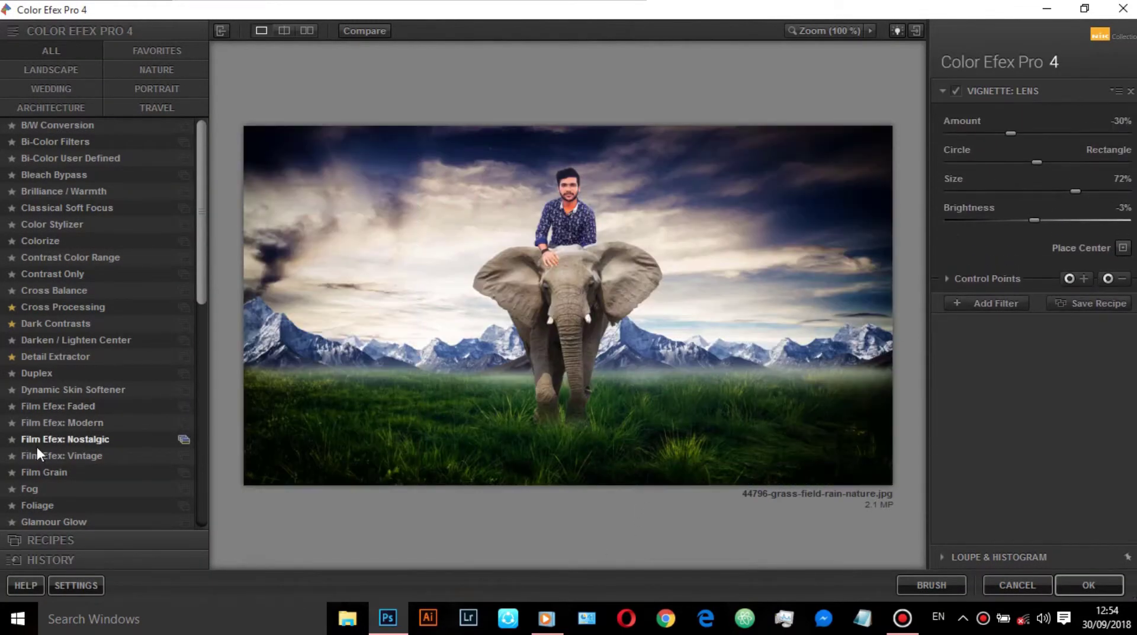
scroll(41, 447, down, 4)
scroll(44, 441, down, 3)
scroll(89, 355, down, 1)
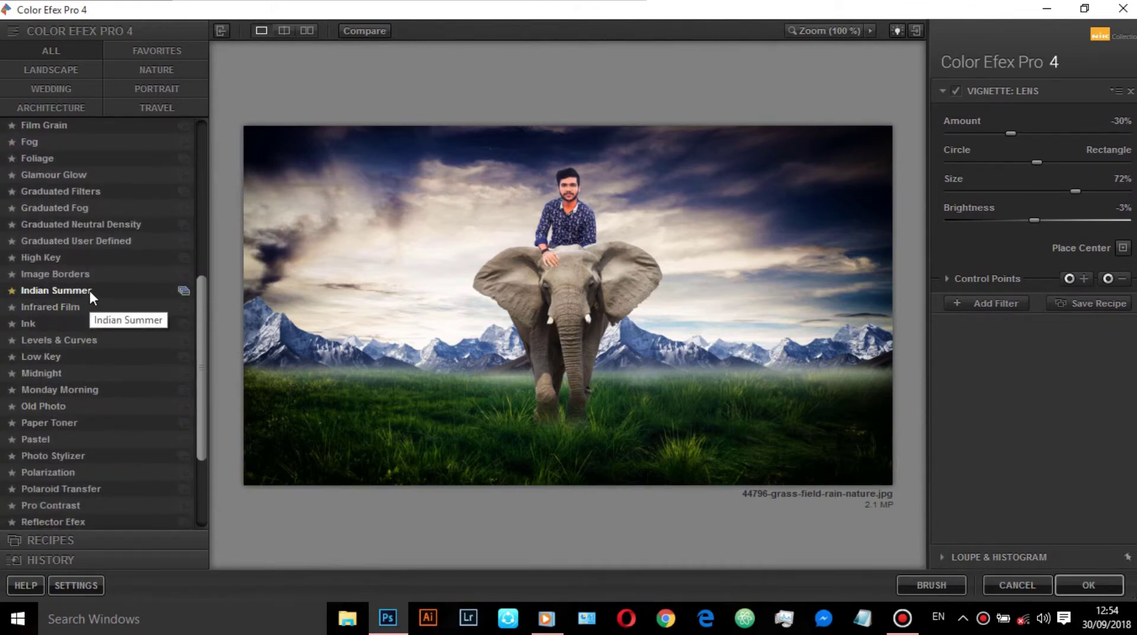
scroll(90, 289, down, 2)
scroll(90, 289, down, 1)
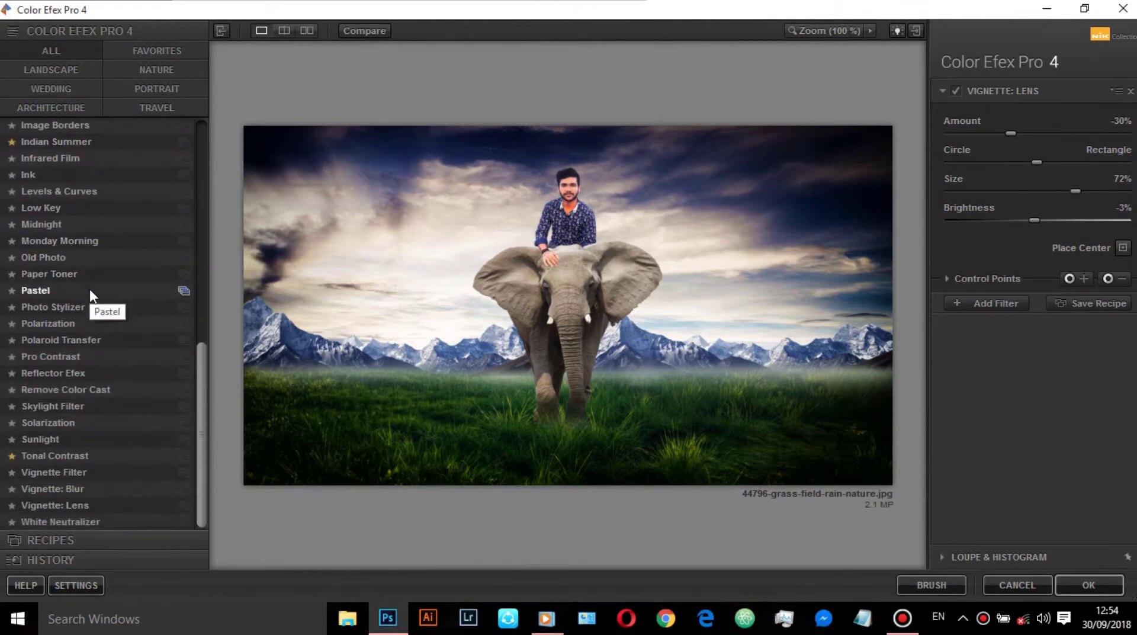
click(67, 505)
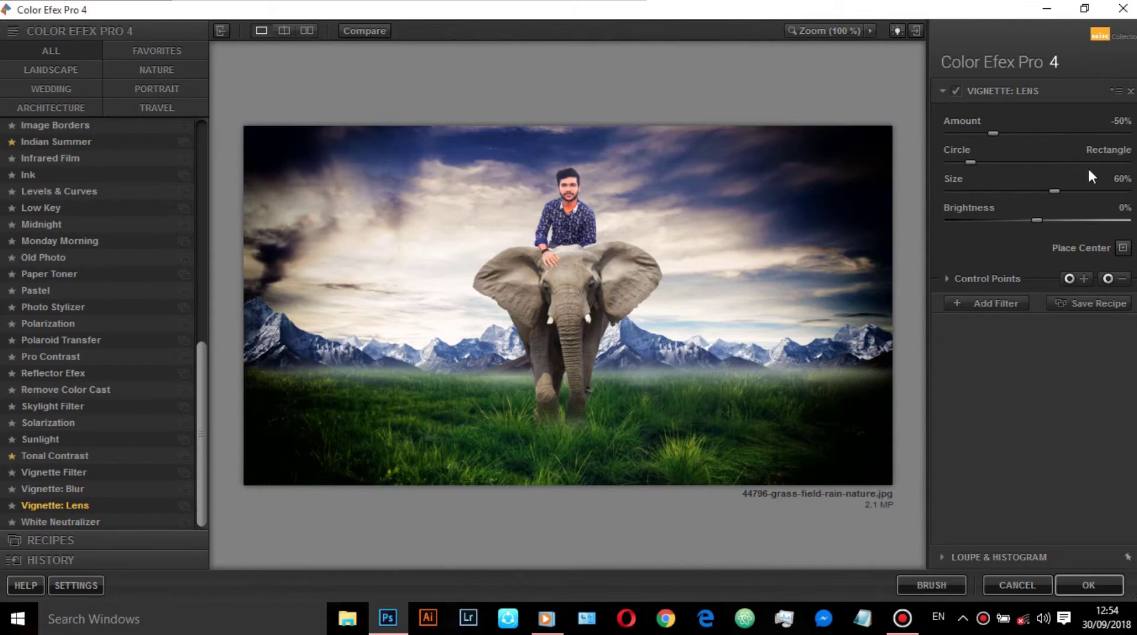
Step: Set the lens vignette amount to -46% with a slightly more rectangular shape
drag(1035, 133, 990, 132)
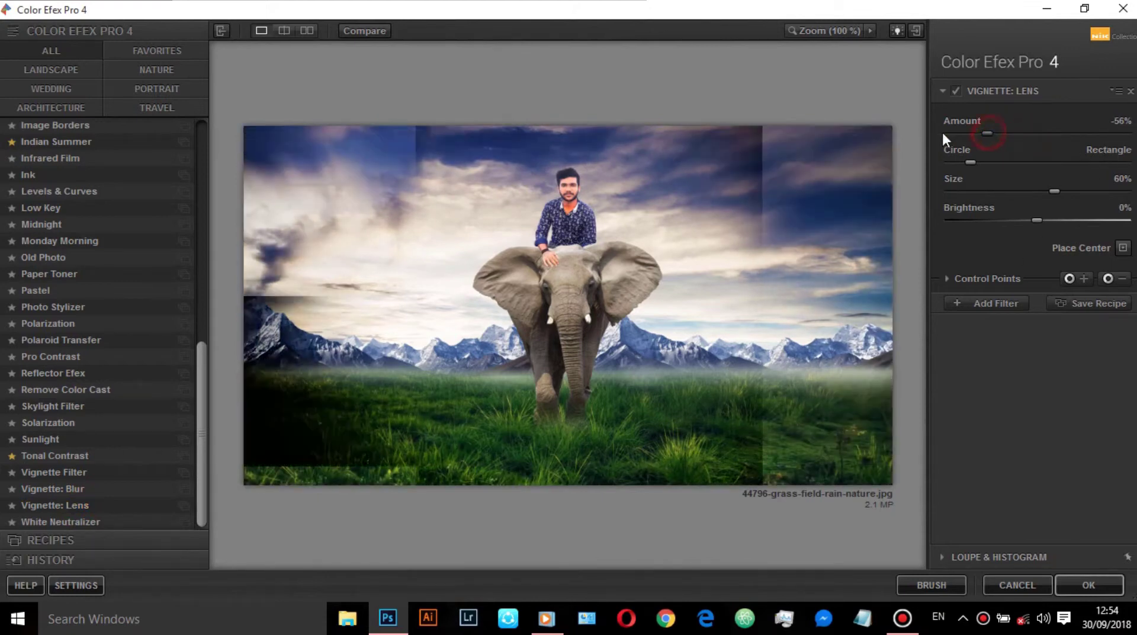
click(1035, 163)
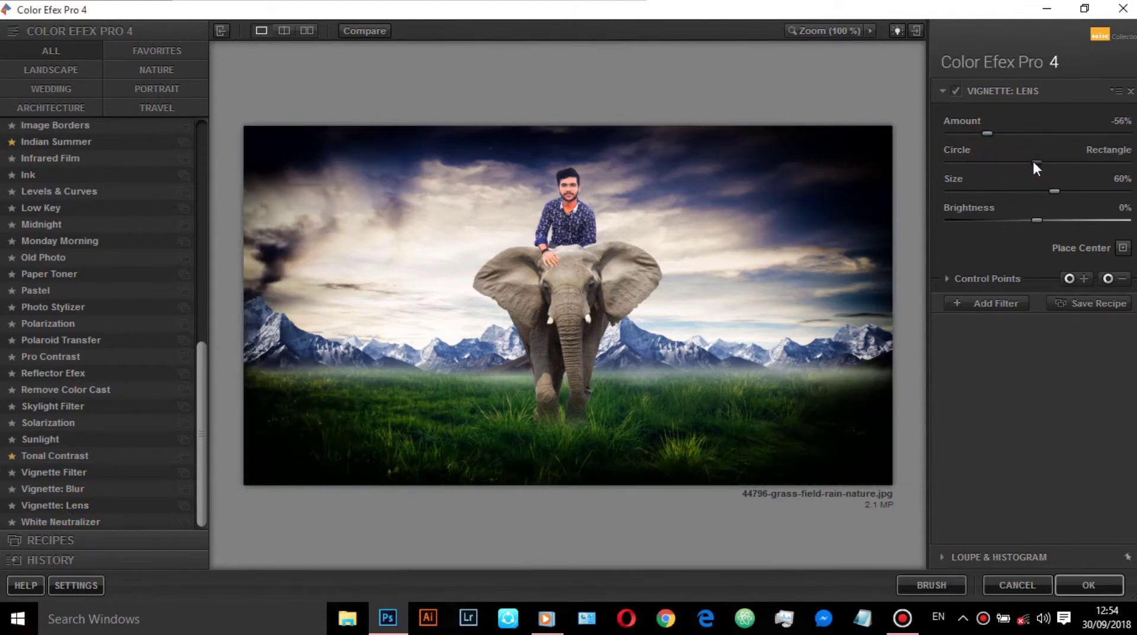
click(1010, 161)
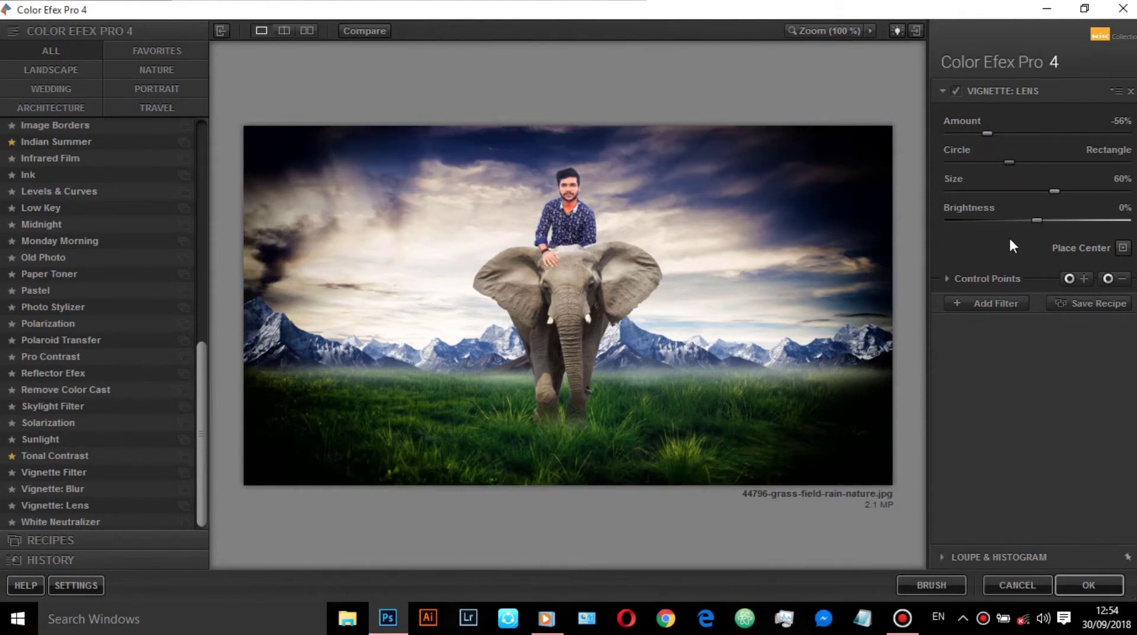
mouse_move(999, 131)
mouse_down()
mouse_move(1014, 132)
mouse_move(960, 133)
mouse_up()
click(997, 133)
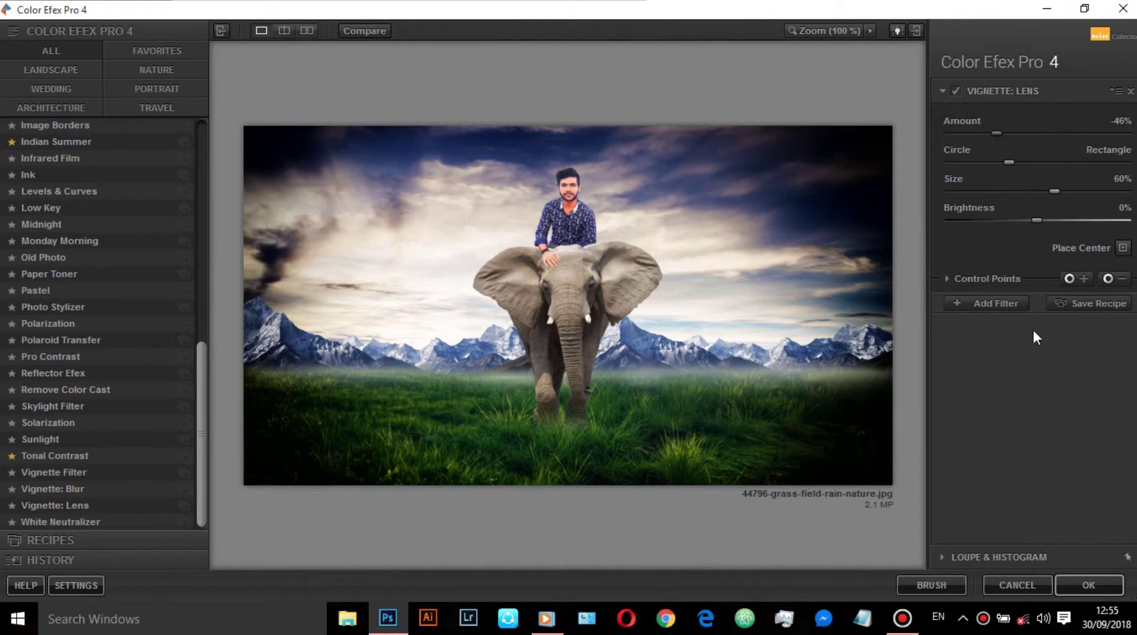
Step: Add a Fog filter using method 2 at about 18% intensity
click(1007, 304)
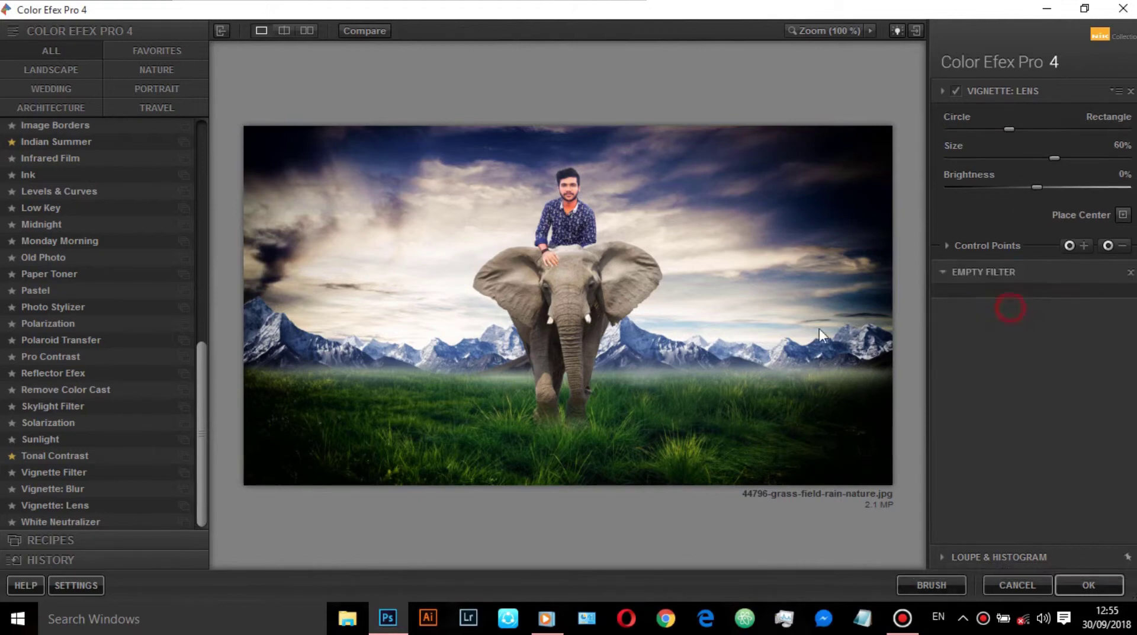
scroll(105, 349, up, 1)
scroll(105, 351, up, 3)
scroll(106, 351, up, 1)
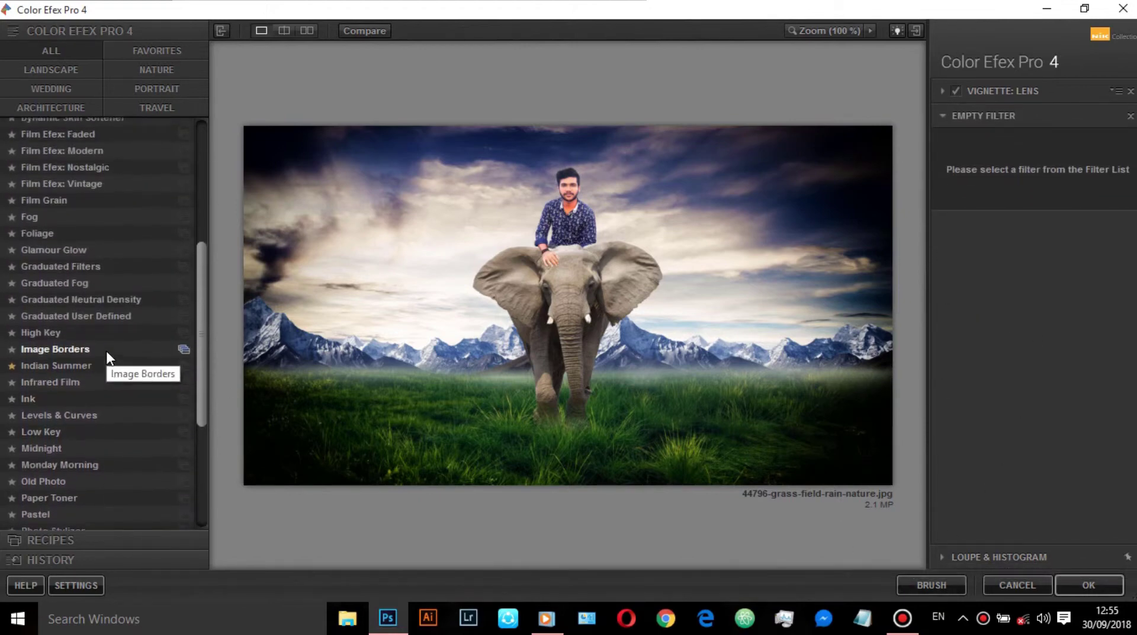
scroll(105, 350, up, 1)
click(101, 240)
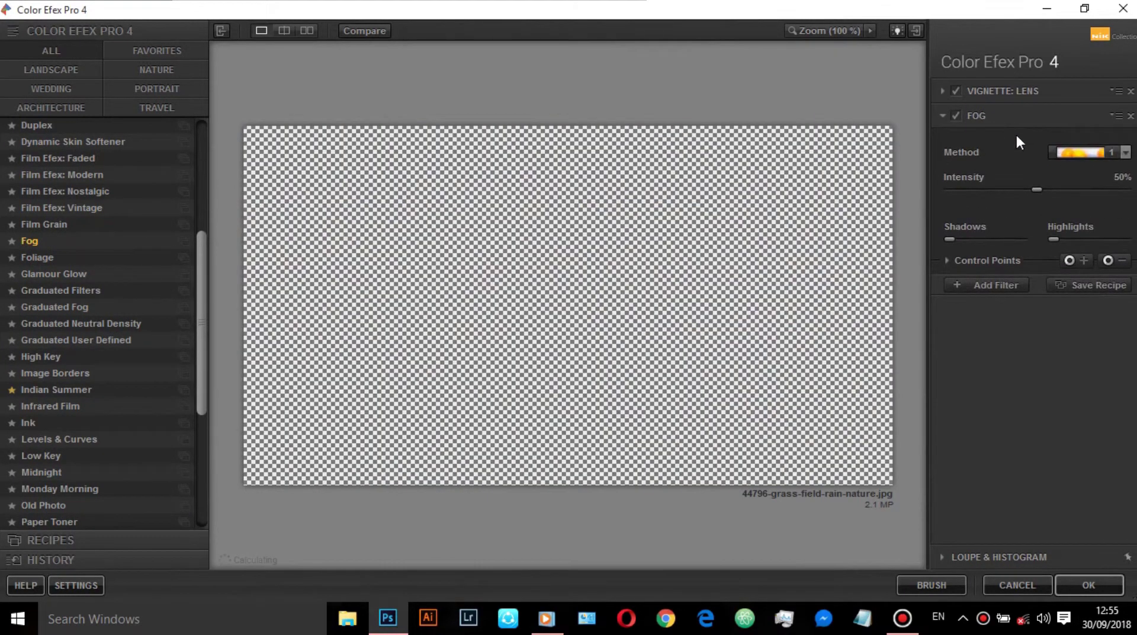
click(1096, 152)
click(1078, 193)
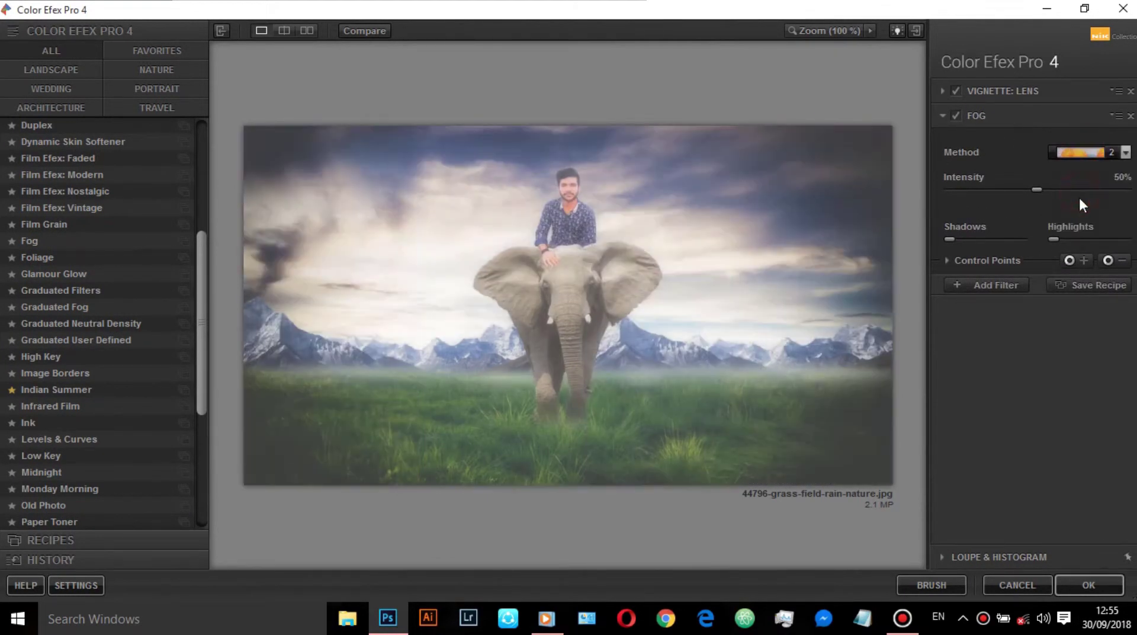
drag(1038, 188, 974, 190)
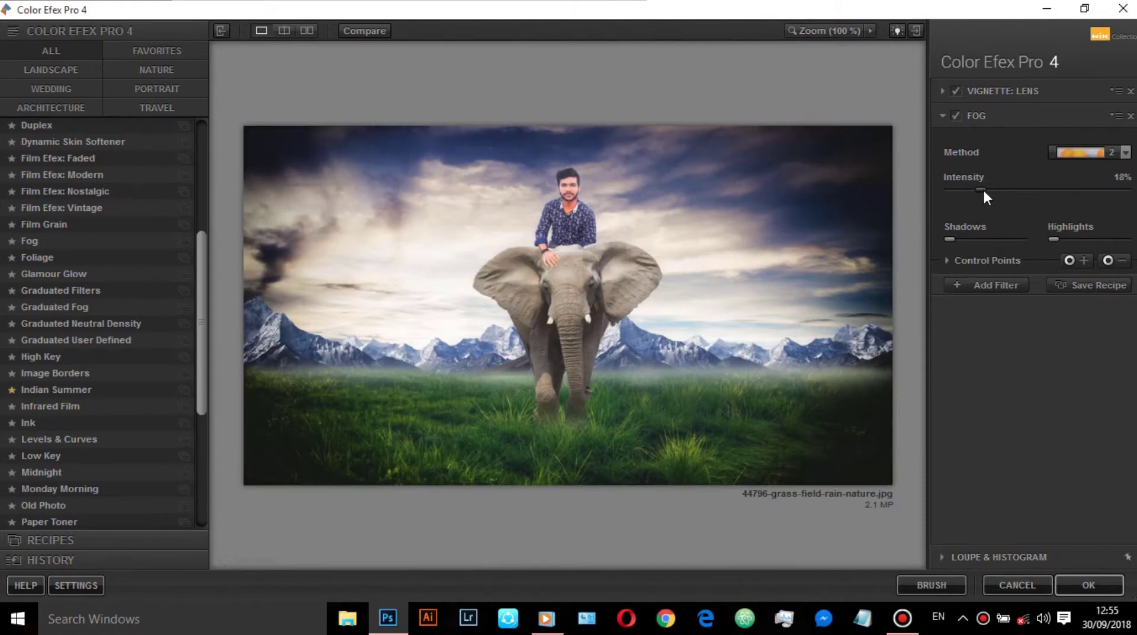
Step: Add another empty filter slot to the Color Efex stack
click(1008, 285)
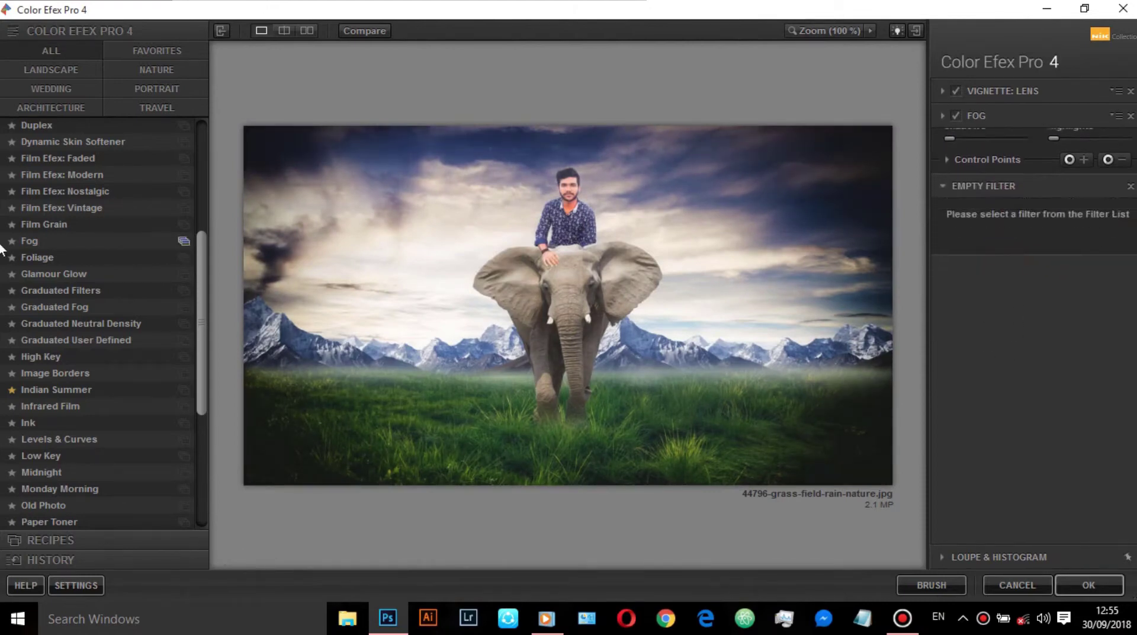
scroll(24, 248, up, 1)
scroll(36, 248, up, 2)
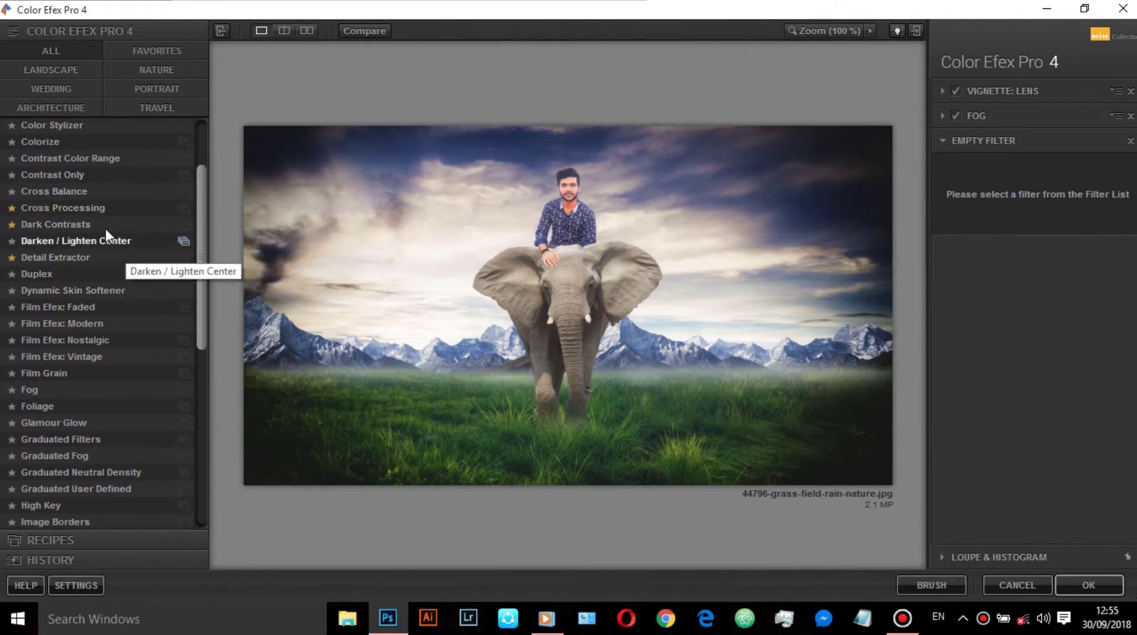
Step: Add a Cross Processing filter using the L05 method
click(74, 207)
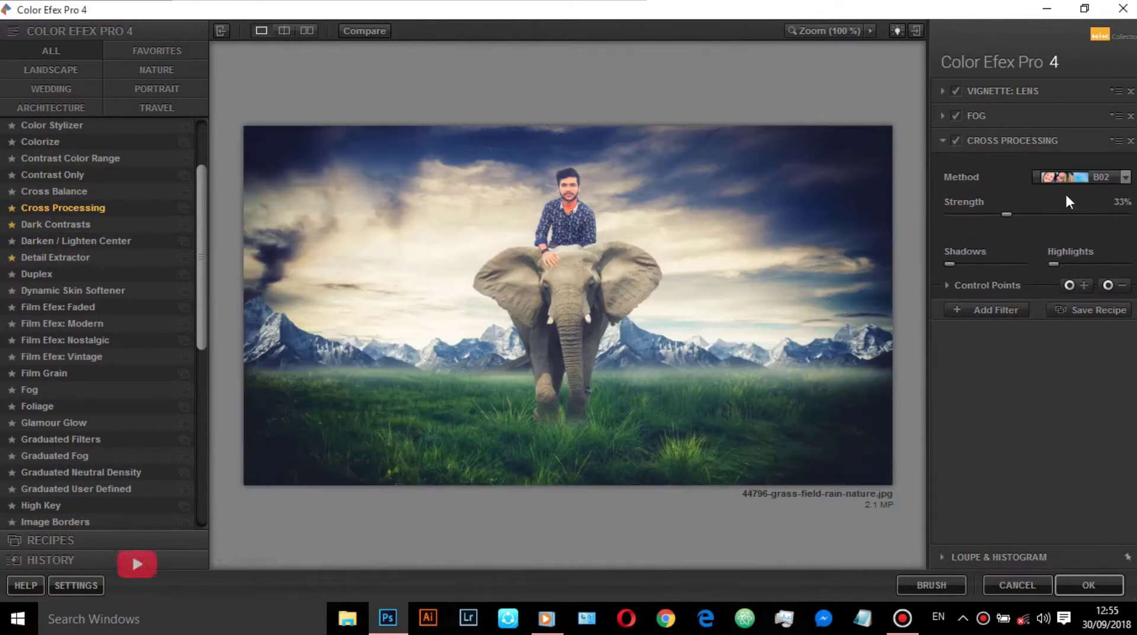
click(1076, 186)
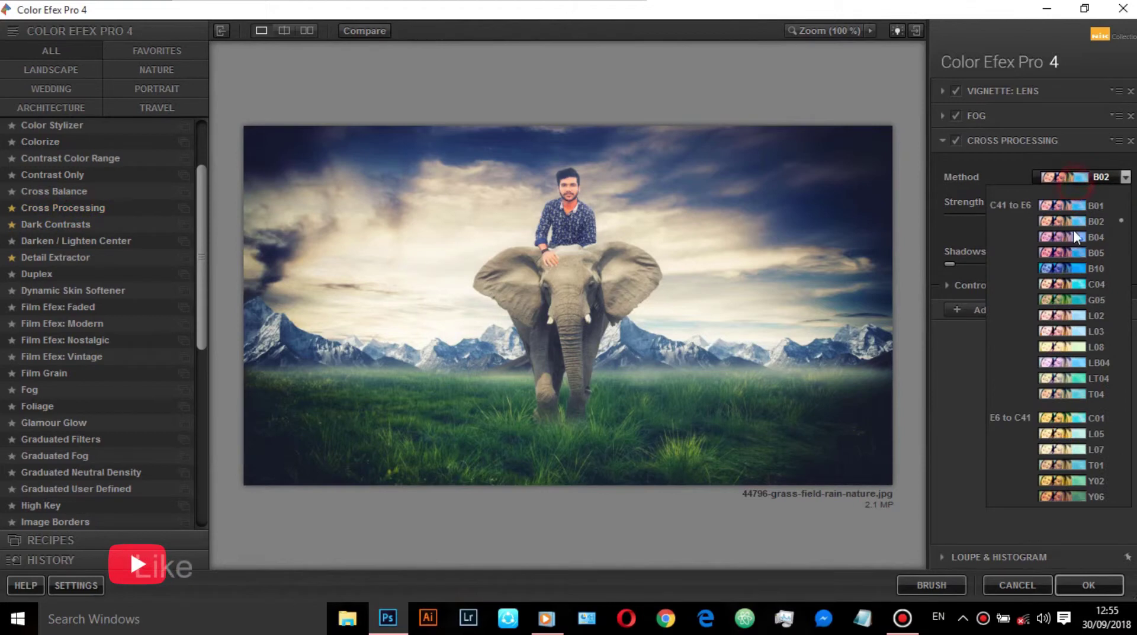
click(1082, 432)
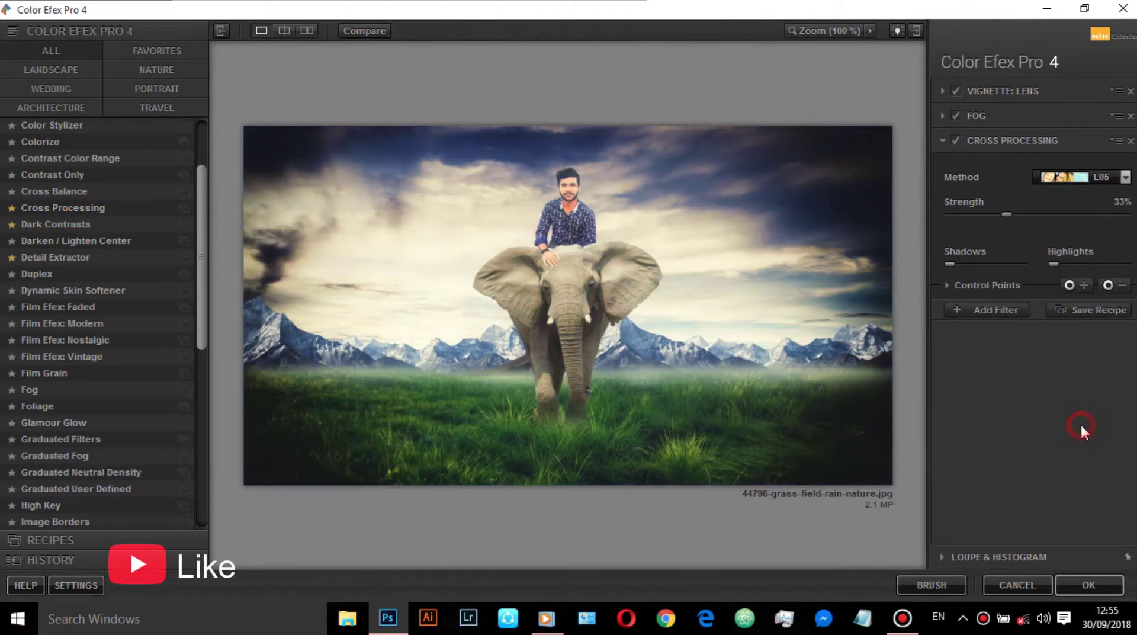
Step: Add a Levels & Curves filter with a small RGB curve tweak, plus another empty slot
click(974, 311)
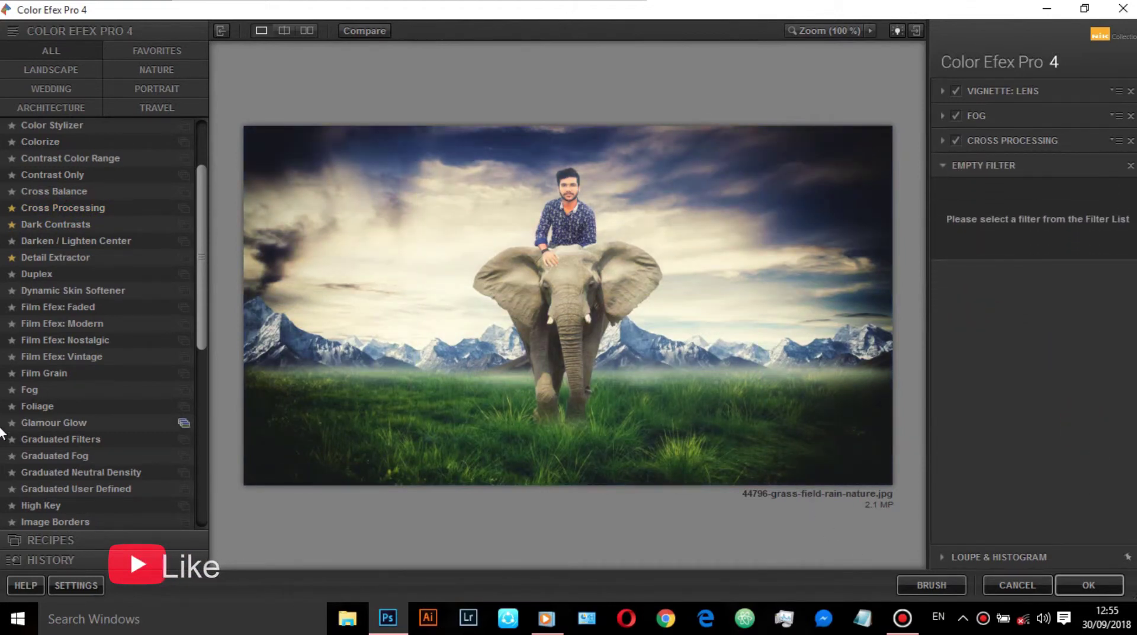
scroll(83, 391, down, 1)
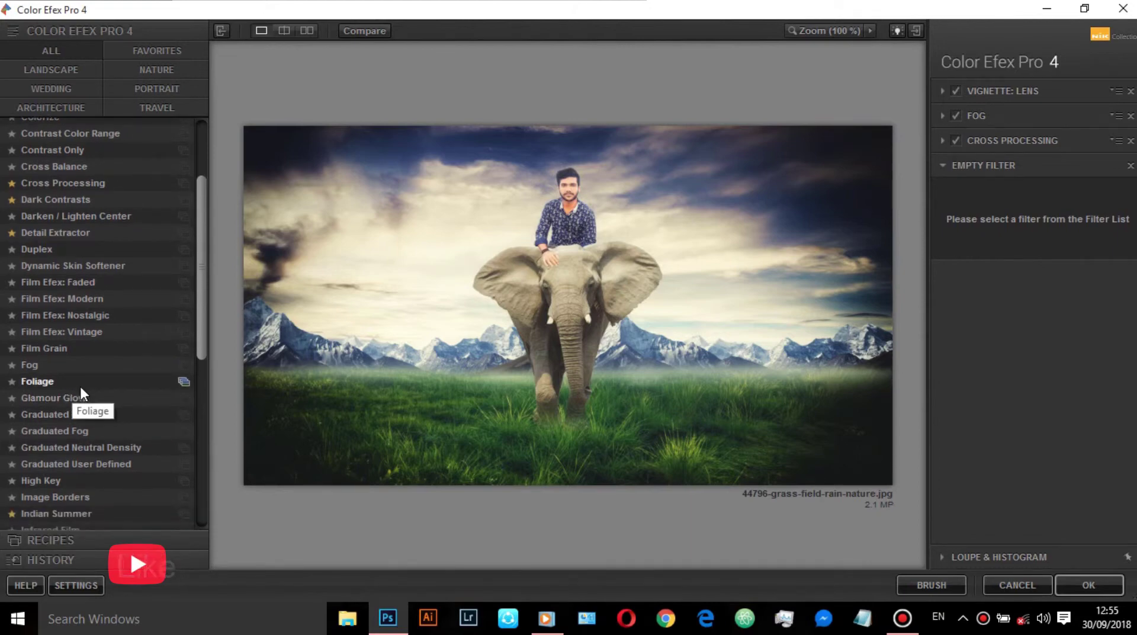
scroll(95, 394, down, 2)
scroll(93, 390, down, 2)
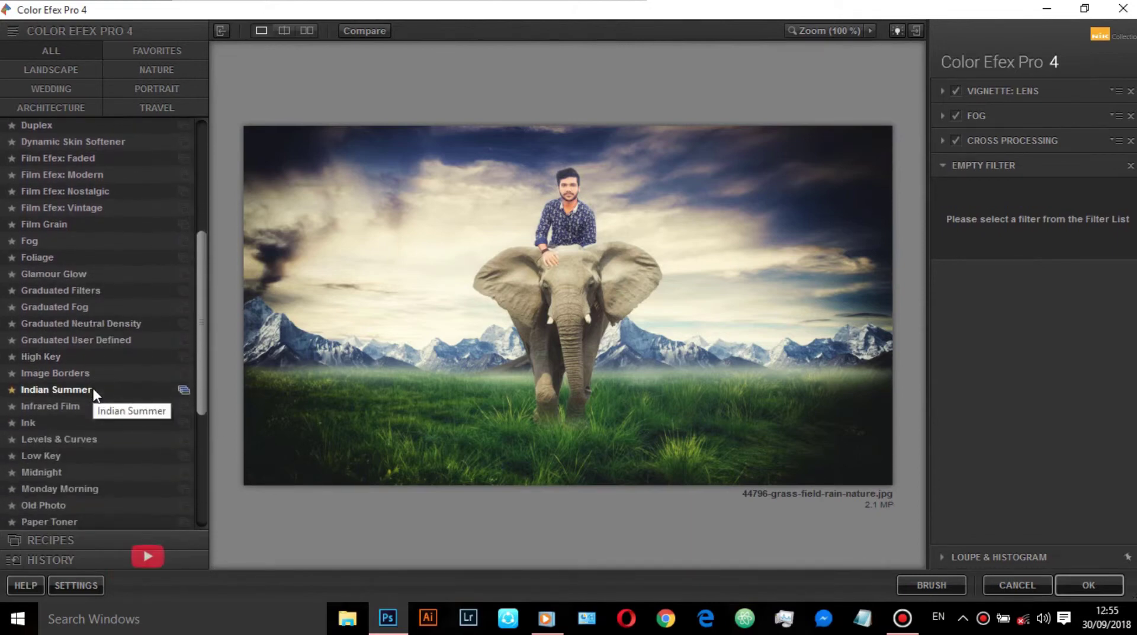
scroll(92, 385, down, 3)
click(112, 290)
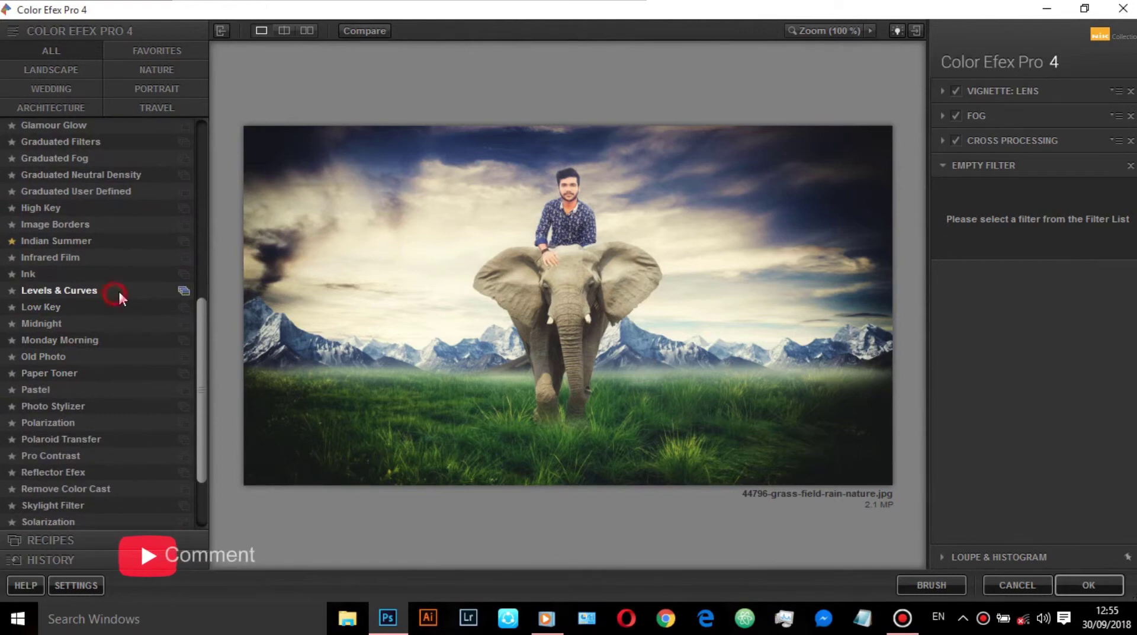
drag(1076, 275, 1079, 278)
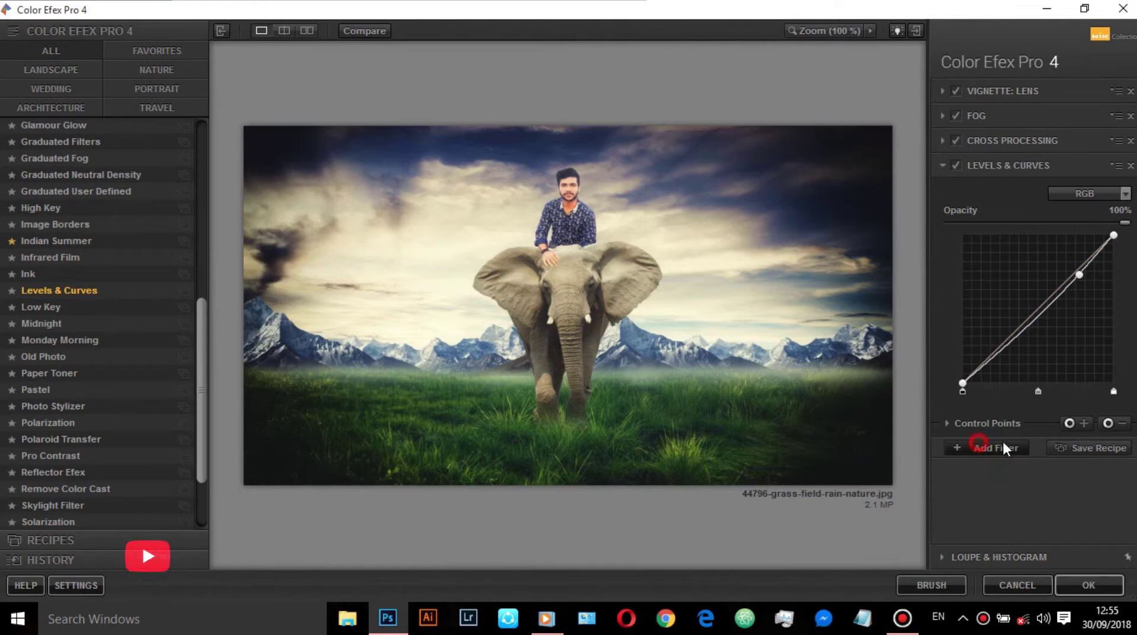
click(978, 448)
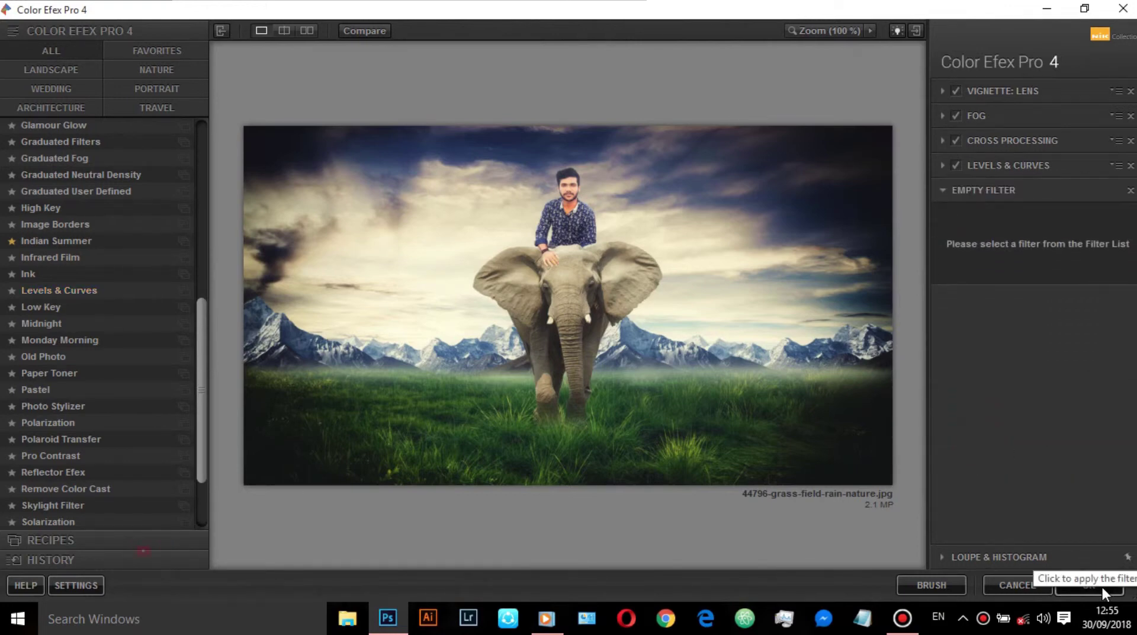
Step: Apply the Color Efex stack as a new Color Efex Pro 4 layer, then select the Move tool
click(1102, 588)
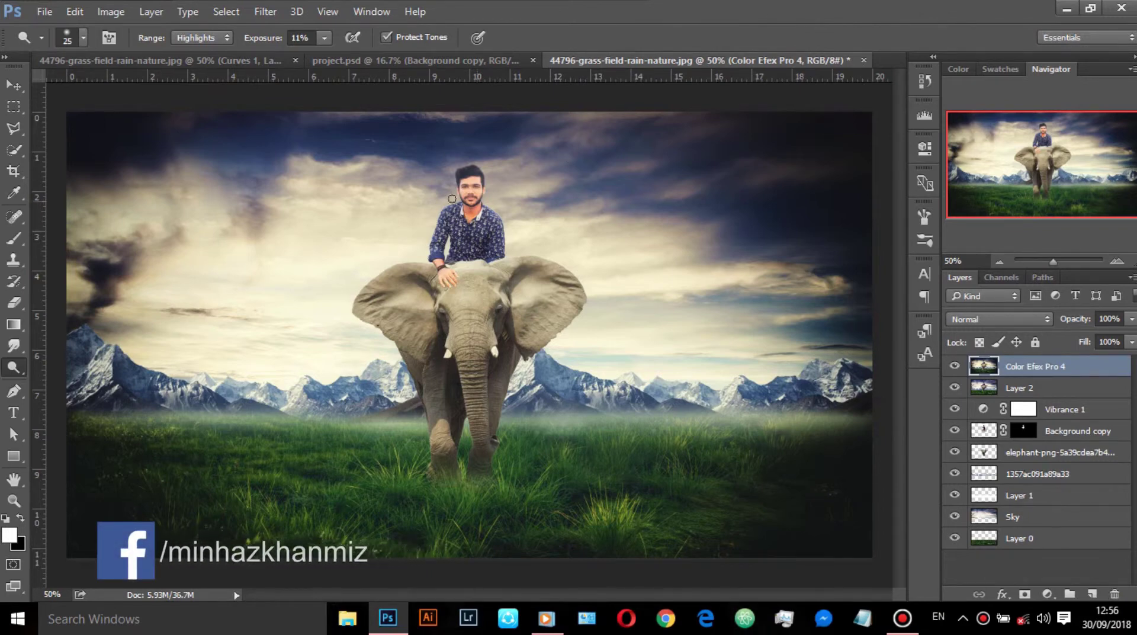
click(13, 86)
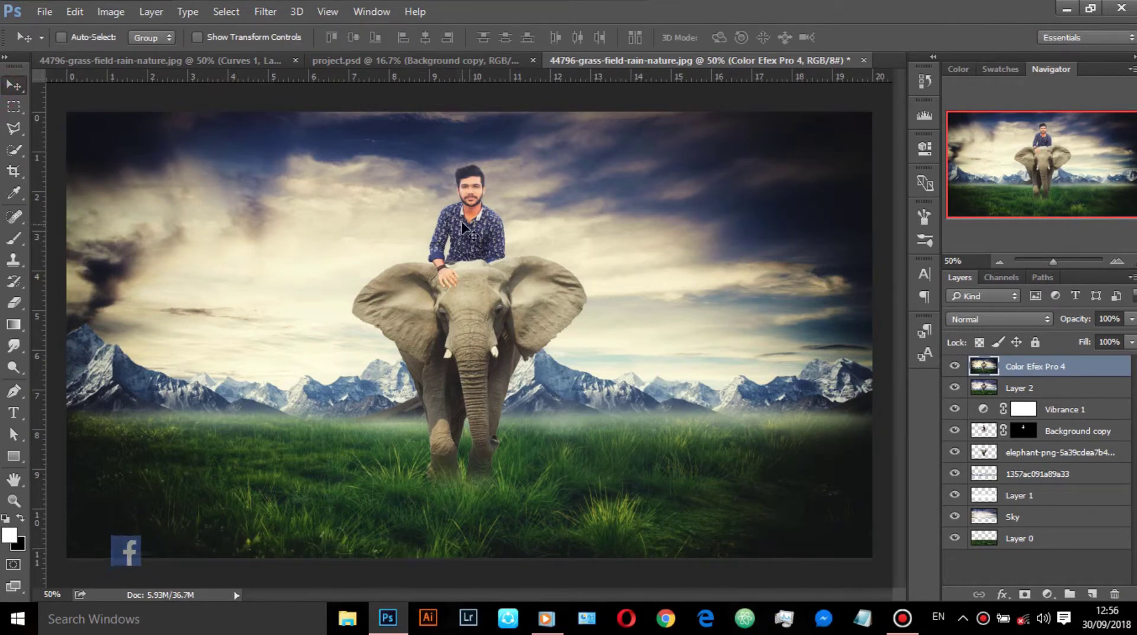
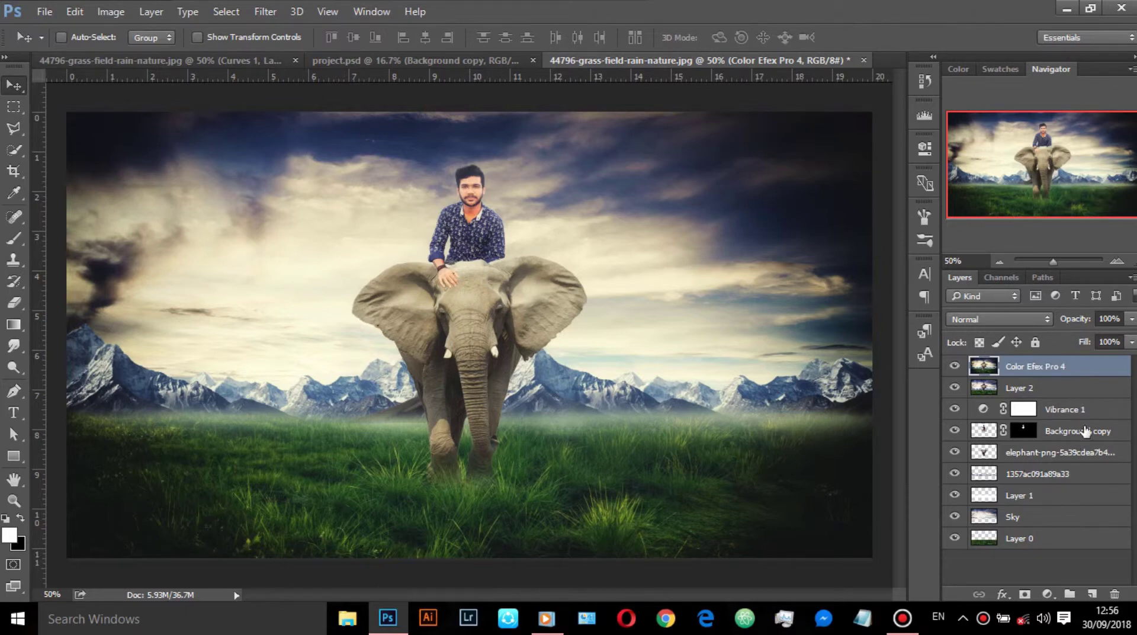
Step: Duplicate the Color Efex Pro 4 layer and set Camera Raw Temperature +5, Tint -23
drag(1098, 371, 1091, 593)
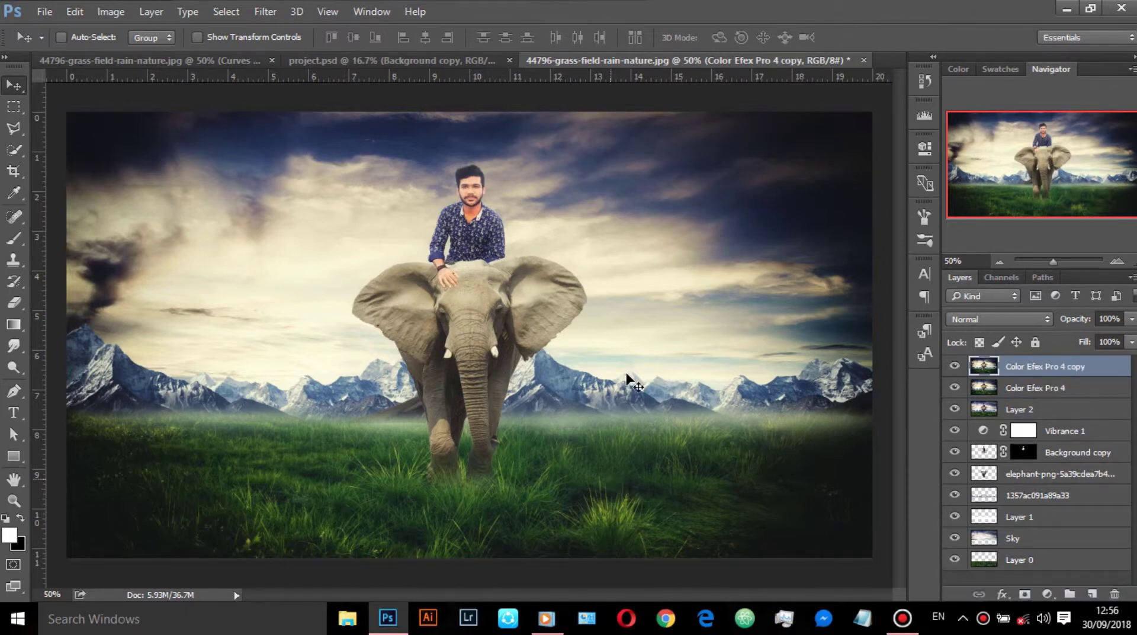
click(269, 12)
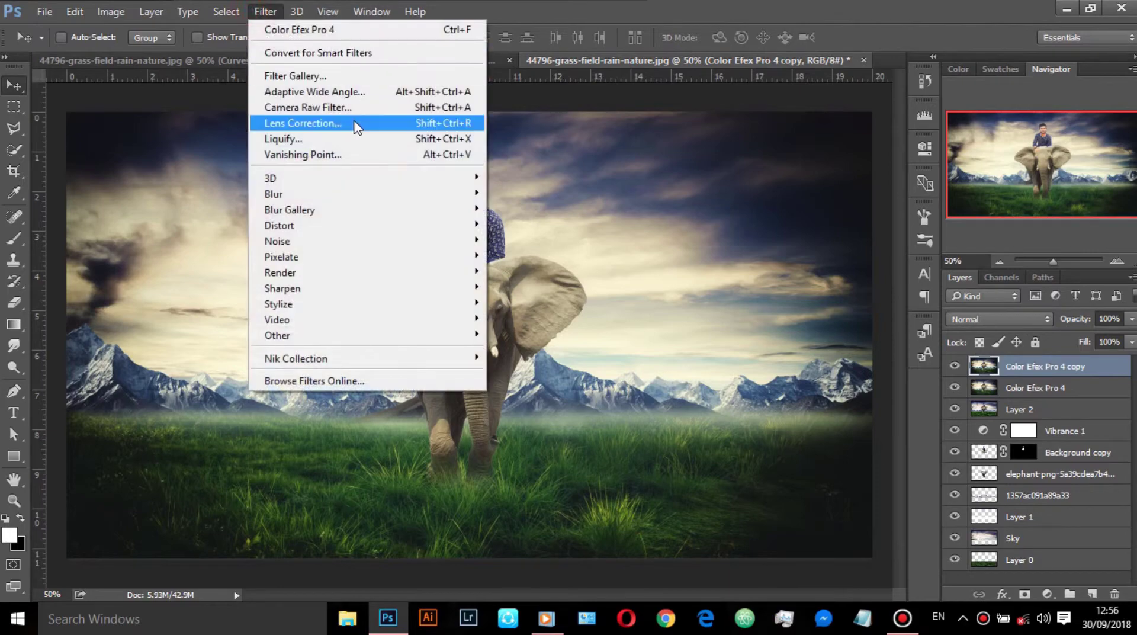
click(355, 106)
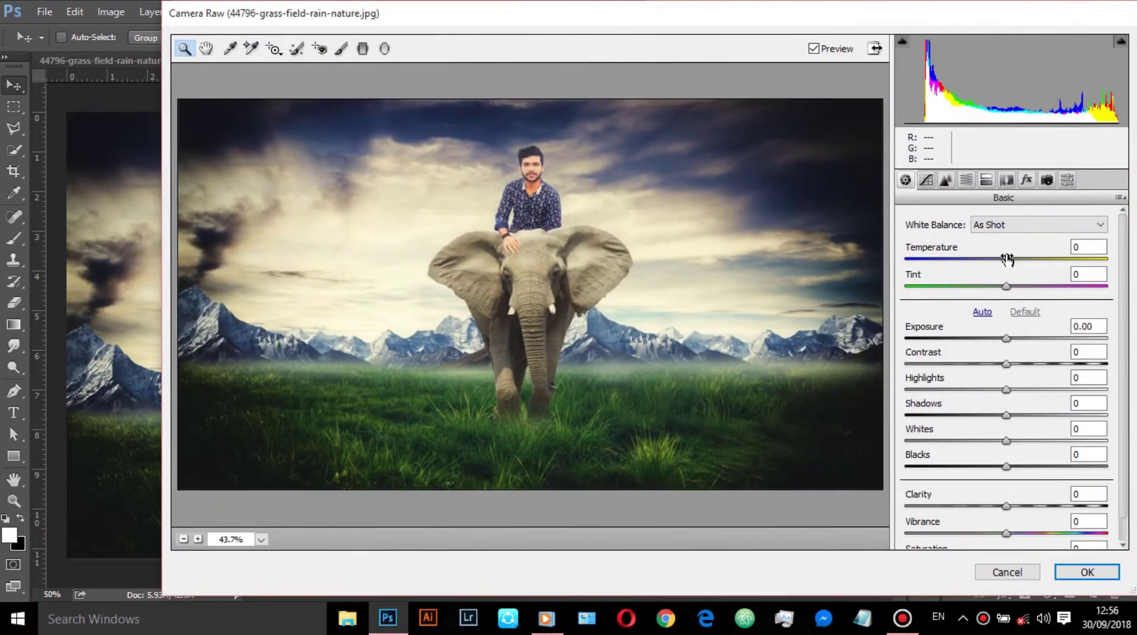
drag(1006, 259, 999, 259)
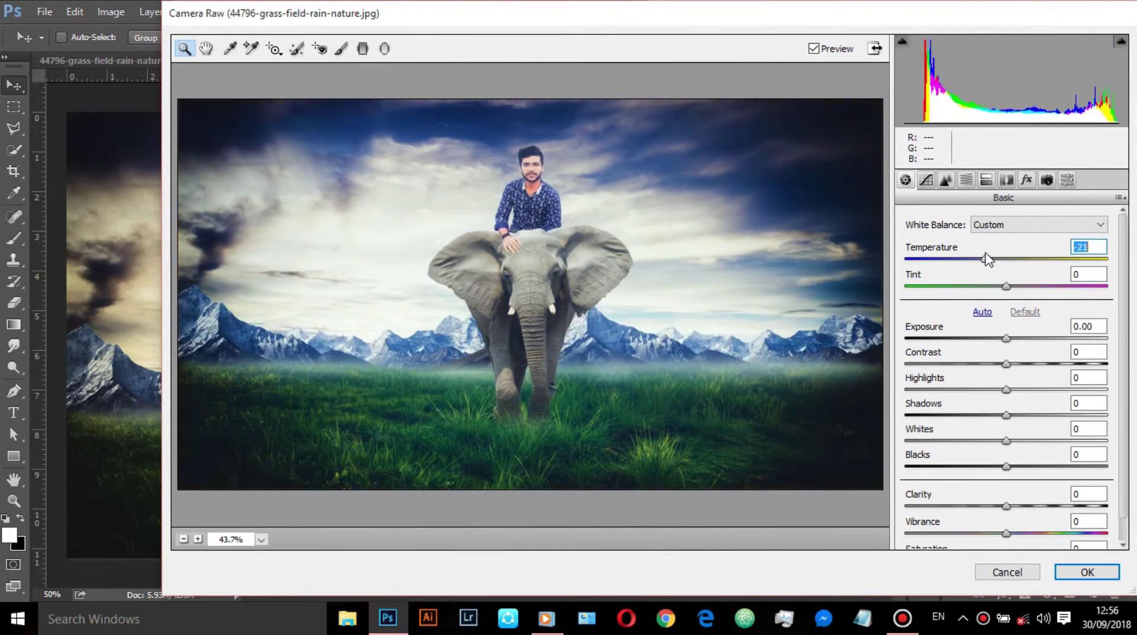
mouse_move(1000, 259)
mouse_down()
mouse_move(1014, 259)
mouse_move(990, 288)
mouse_up()
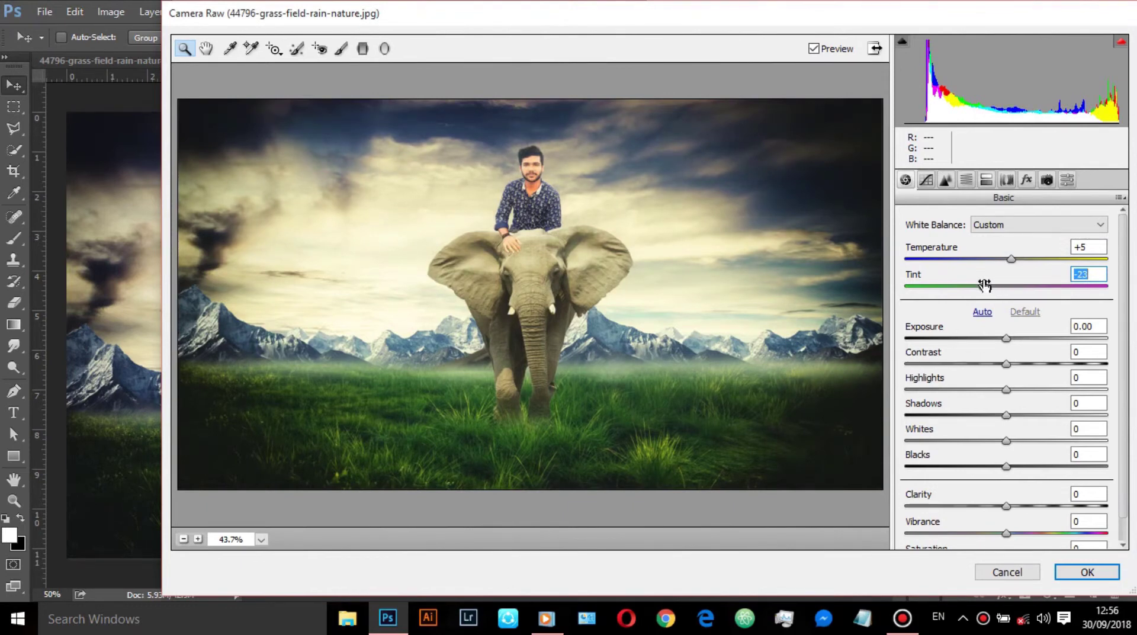
Step: Set Blacks to -13, Shadows to +25 and Highlights to -57
click(1002, 468)
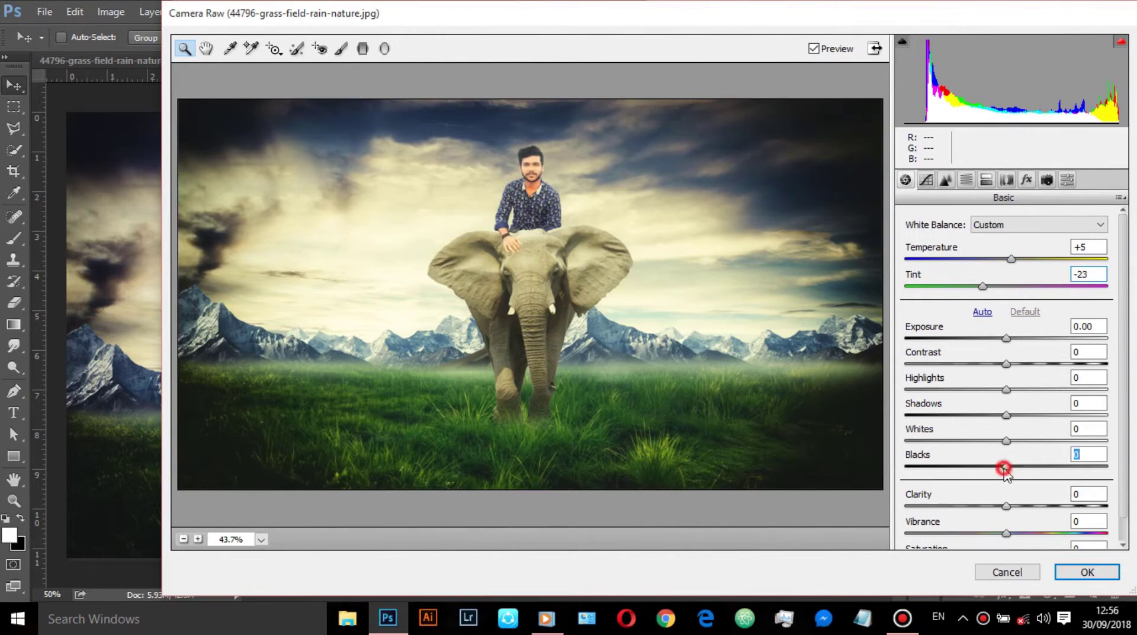
drag(1004, 469, 984, 472)
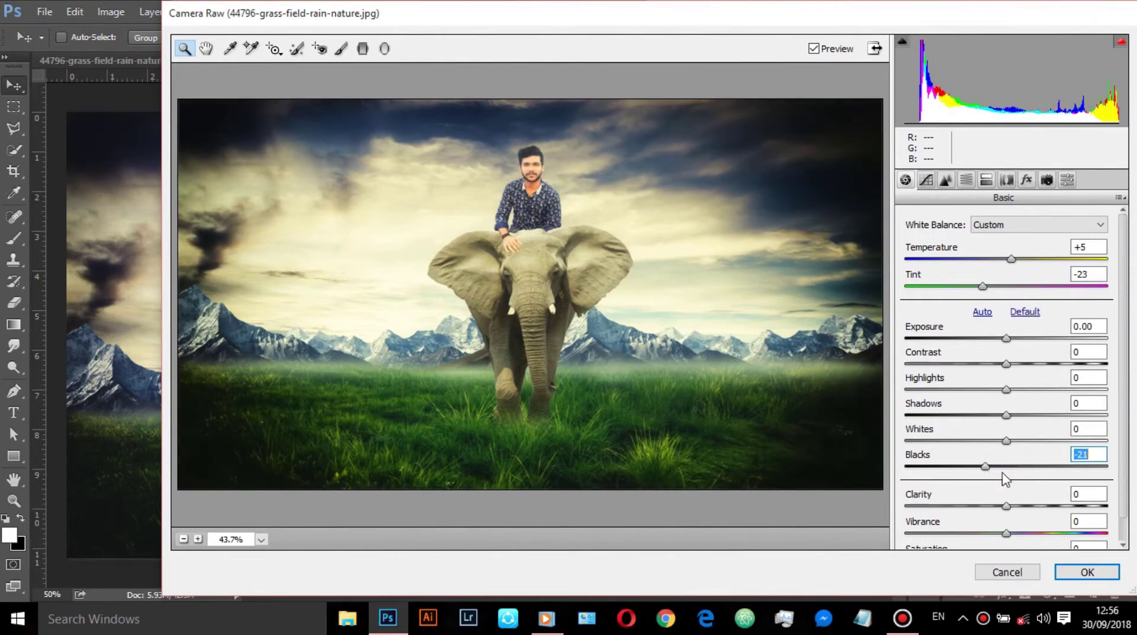
click(992, 466)
mouse_move(1005, 415)
mouse_down()
mouse_move(981, 416)
mouse_move(1032, 427)
mouse_up()
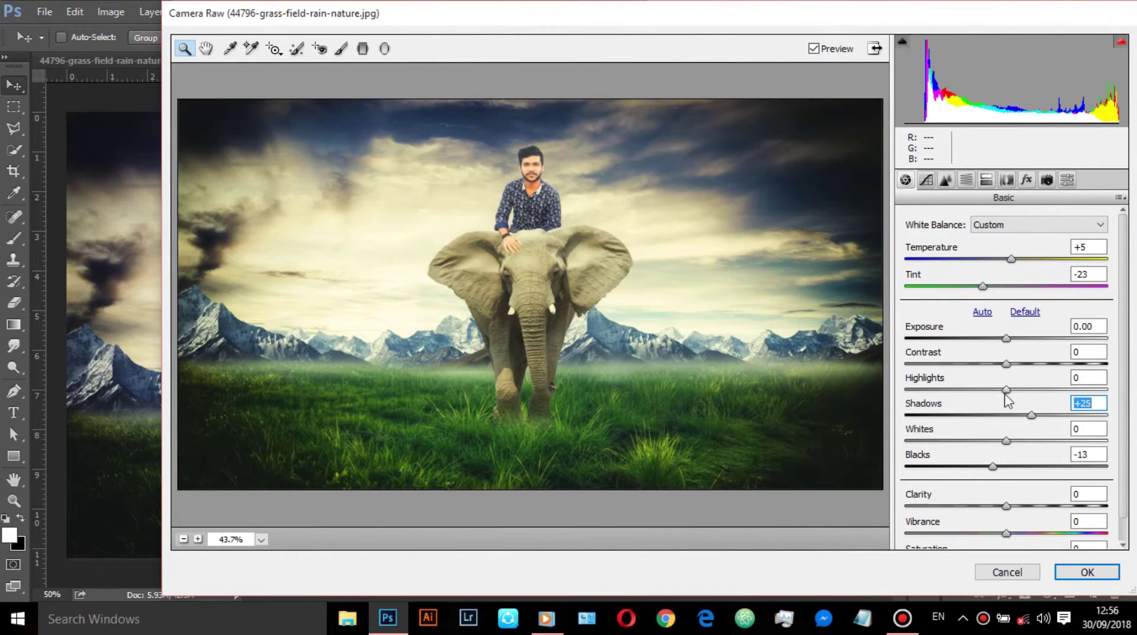
drag(1006, 389, 952, 389)
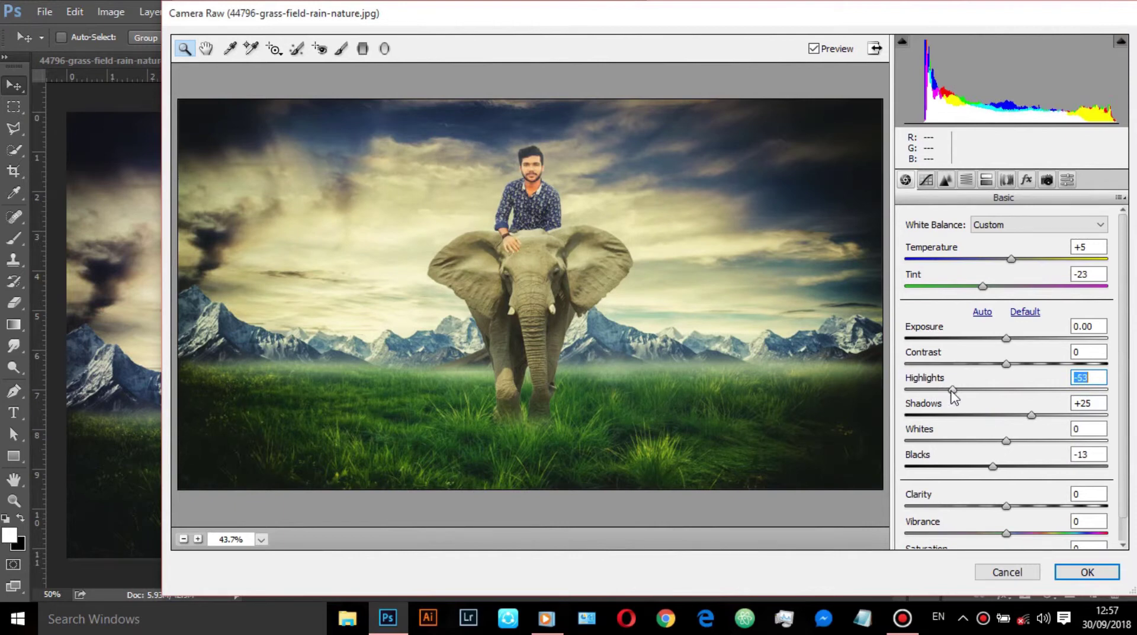
drag(950, 390, 949, 396)
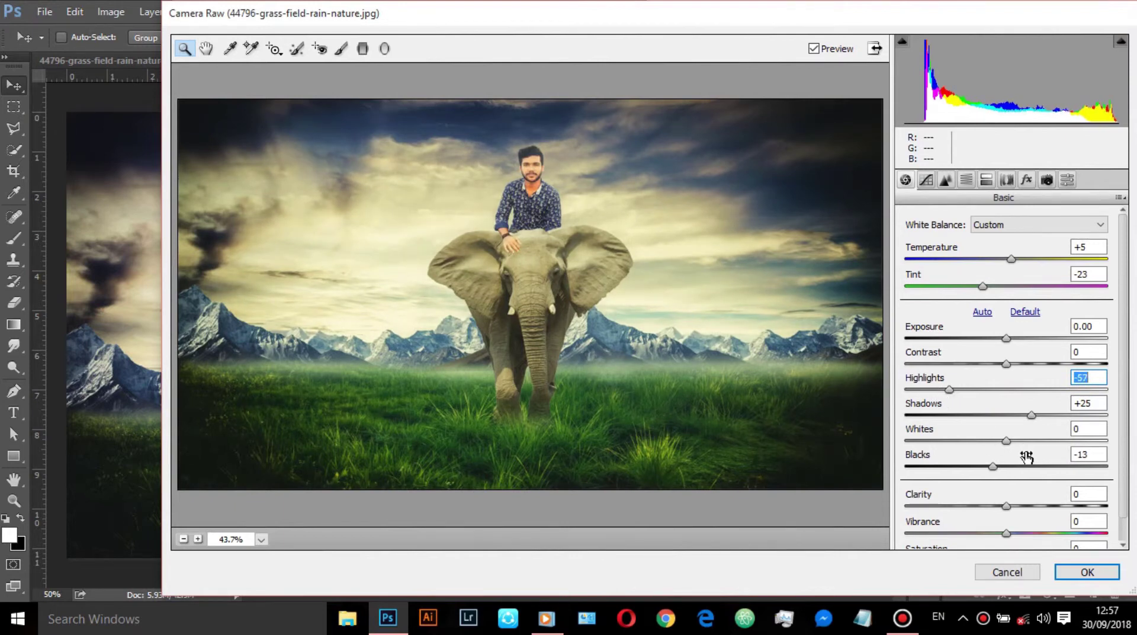
scroll(1030, 459, down, 1)
scroll(990, 245, up, 1)
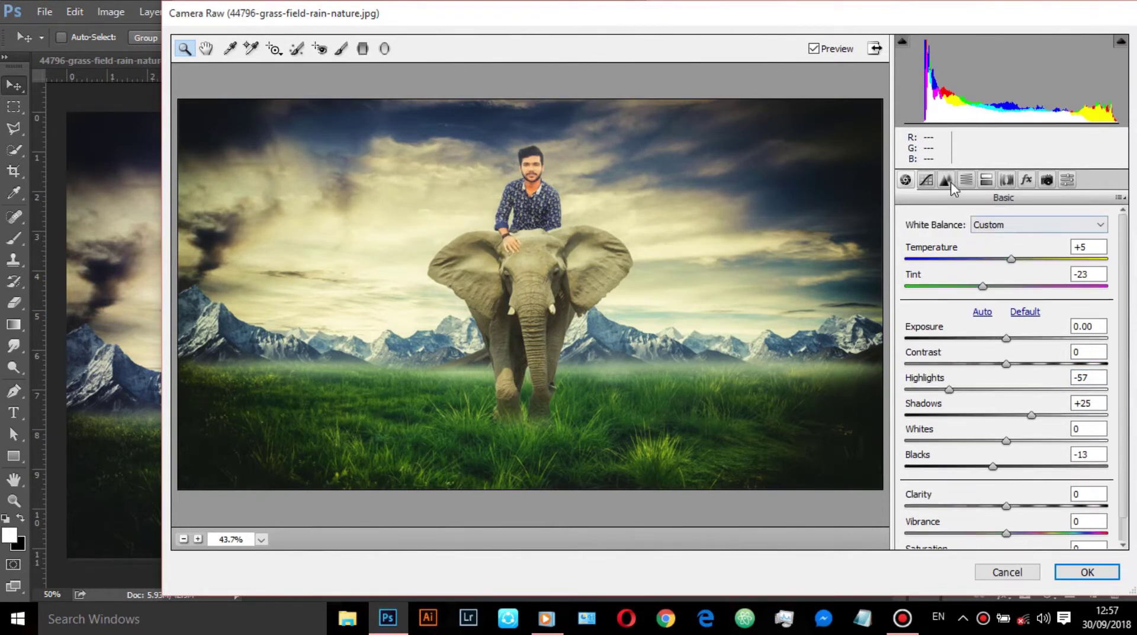
Step: In HSL, set Oranges luminance +10, Blues saturation +51 and Blues hue +8
click(970, 179)
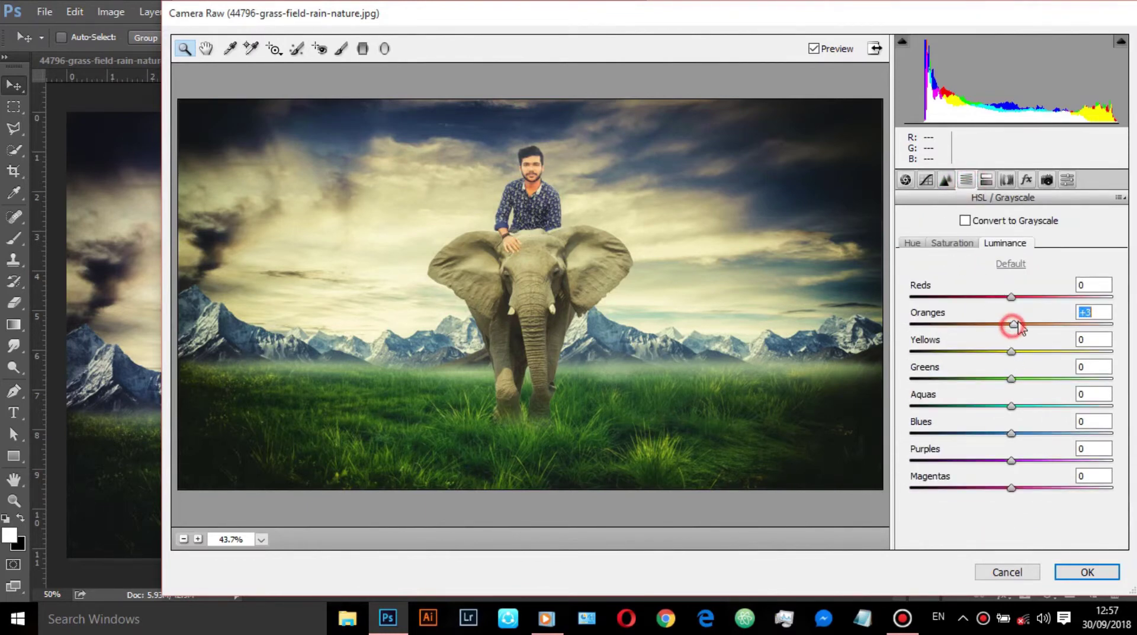
drag(1011, 324, 1025, 322)
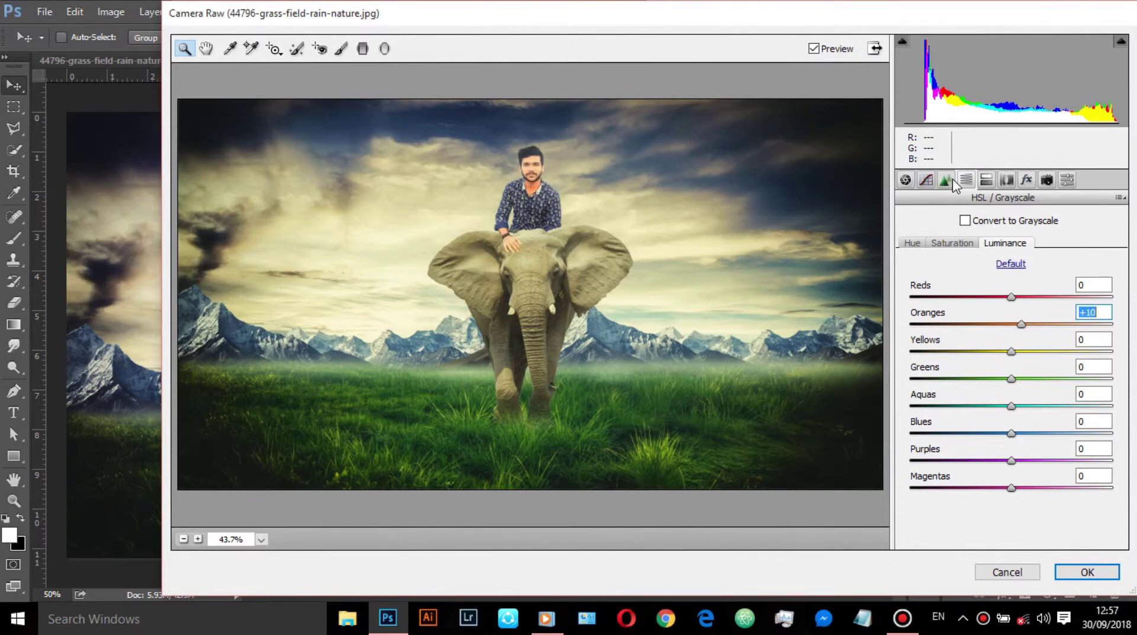
click(956, 242)
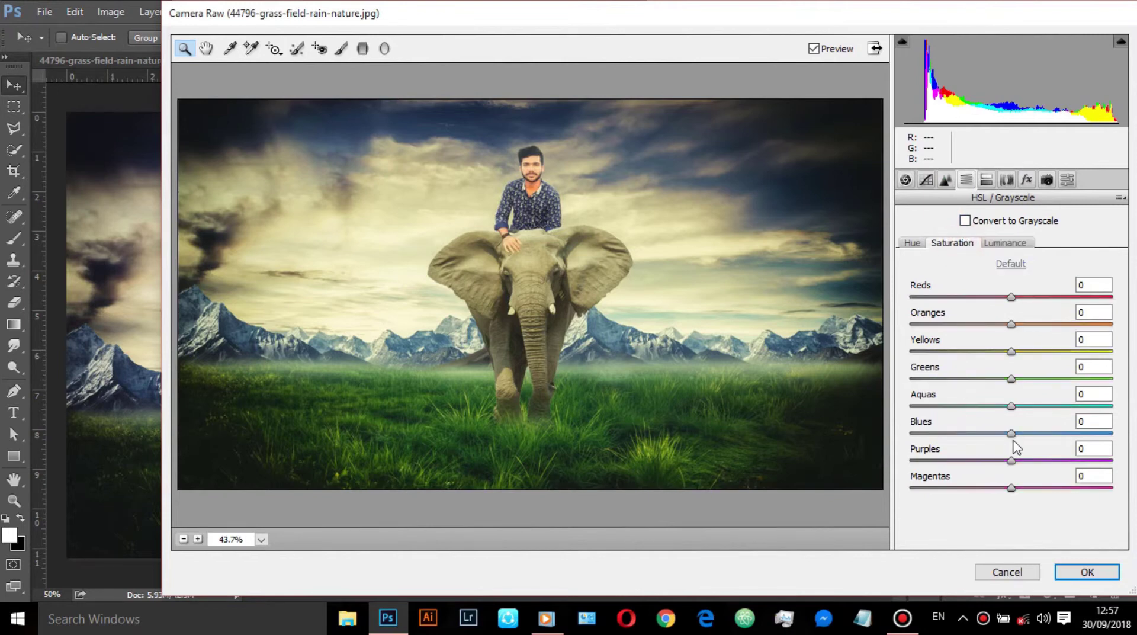
drag(1013, 434, 1063, 434)
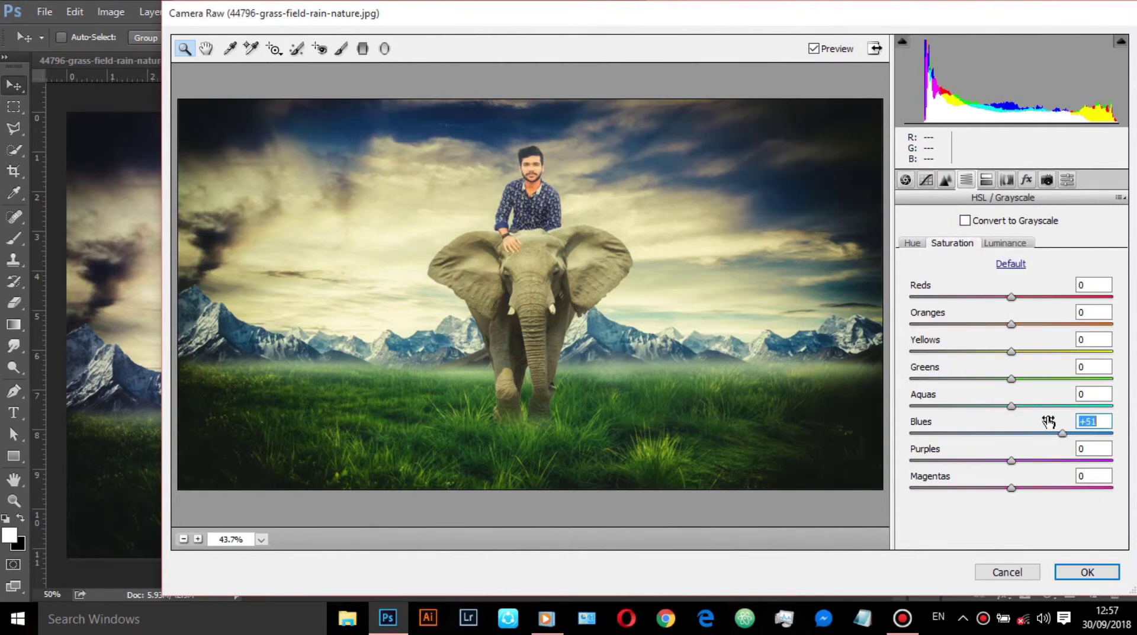
click(912, 242)
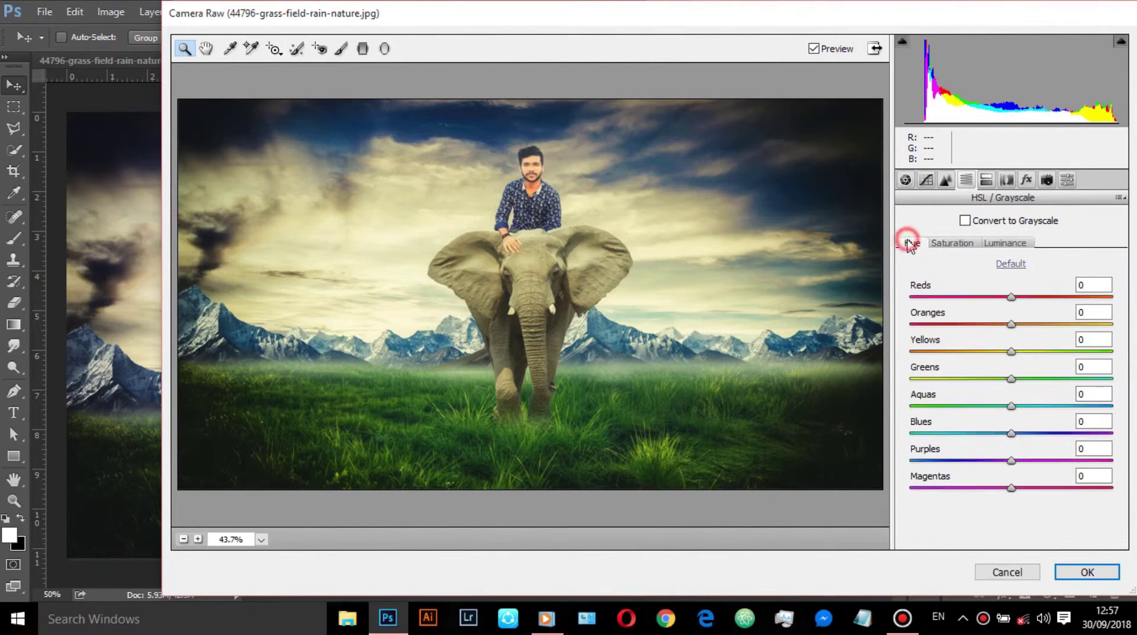
drag(1013, 437, 1023, 438)
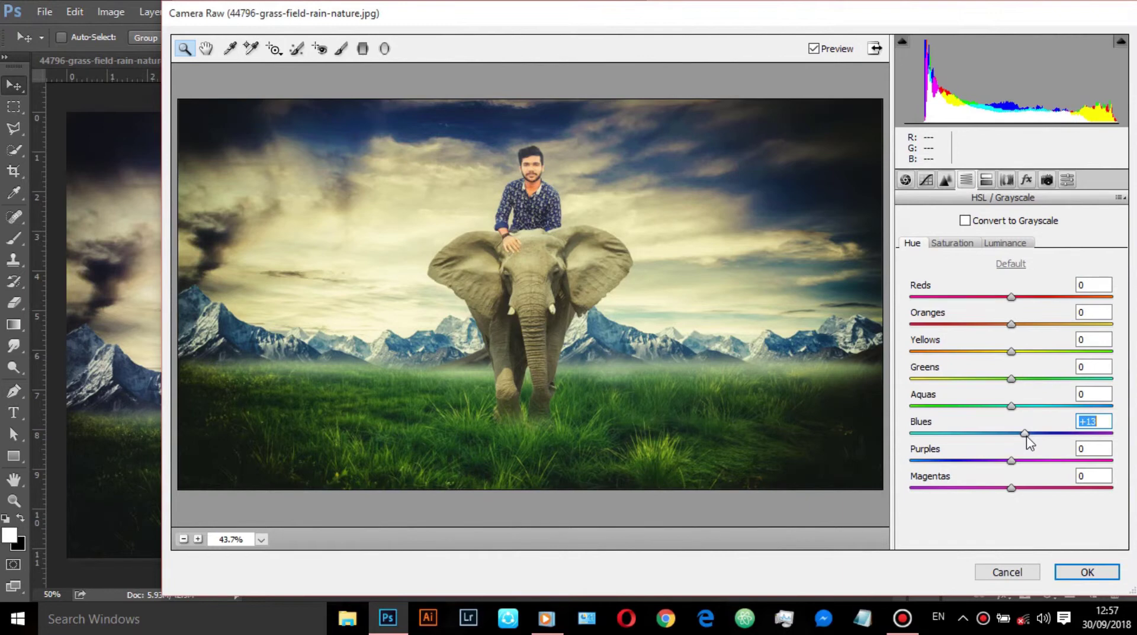
drag(1025, 439, 1020, 437)
Step: Darken the edges with a post-crop vignette and apply the Camera Raw adjustments
click(1026, 179)
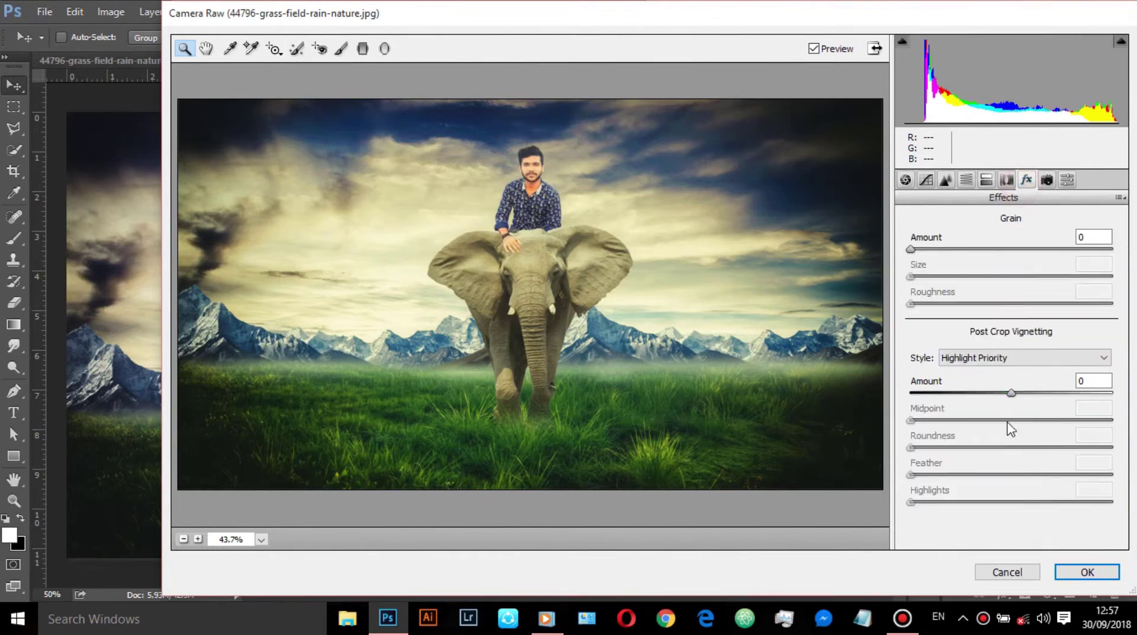
drag(1012, 392, 1000, 398)
click(1006, 179)
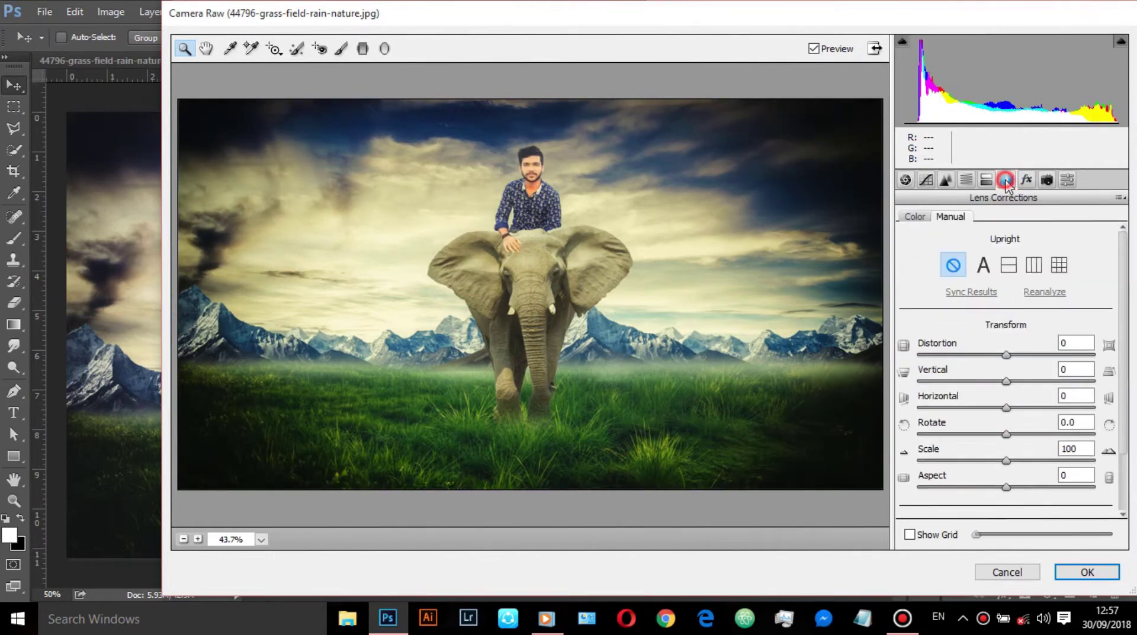
click(966, 179)
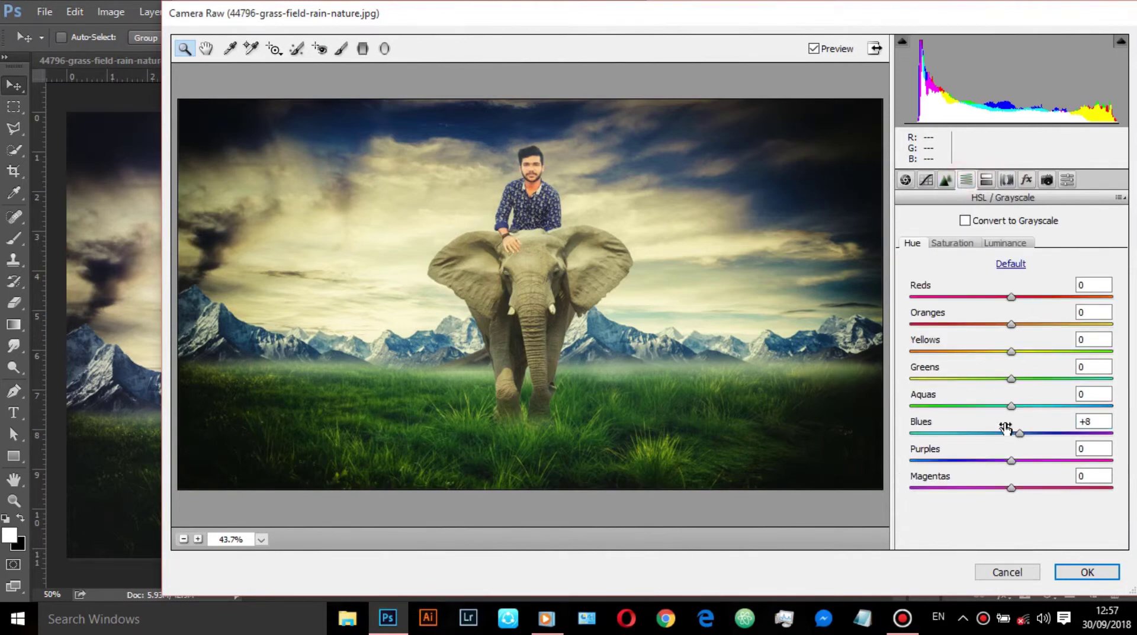
click(1069, 572)
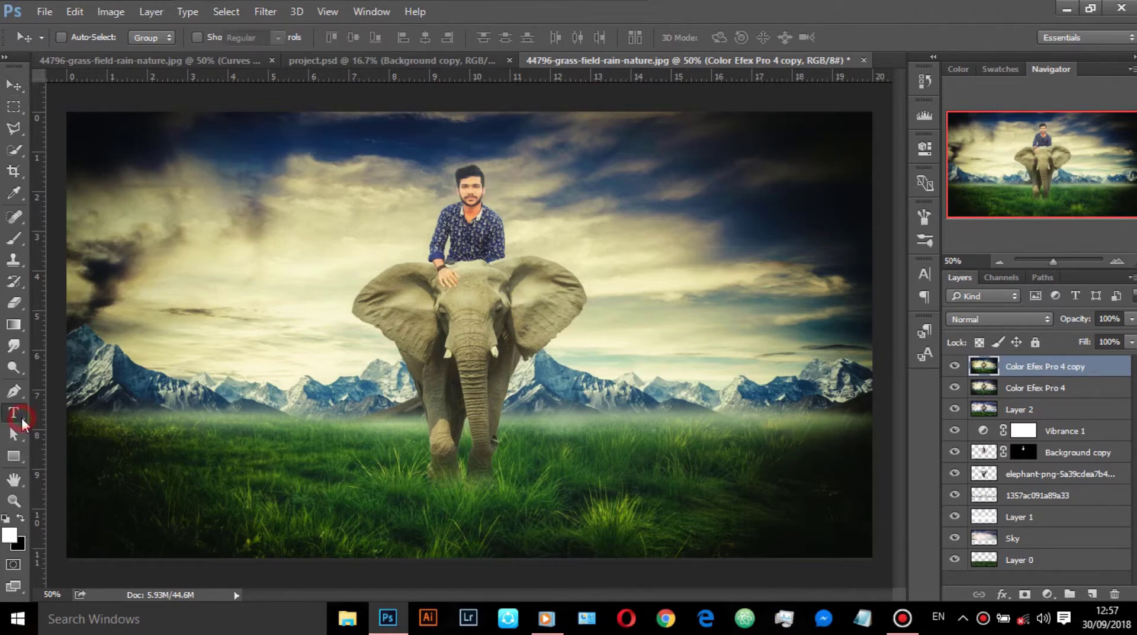
Step: Add a horizontal 'King' text layer and move it down onto the elephant
click(15, 414)
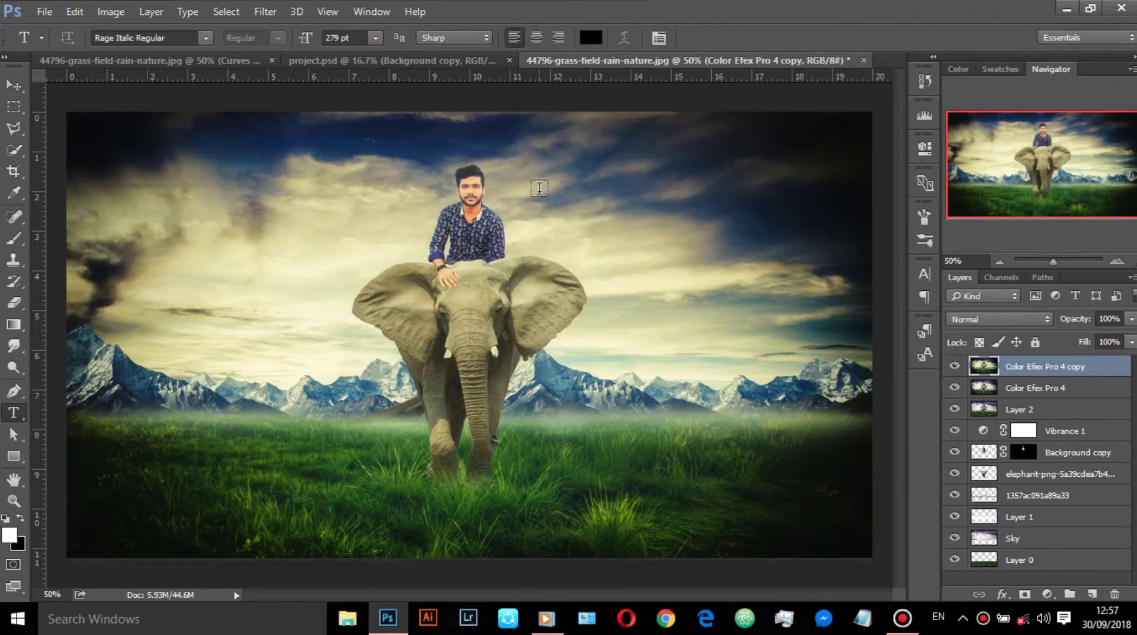
click(562, 280)
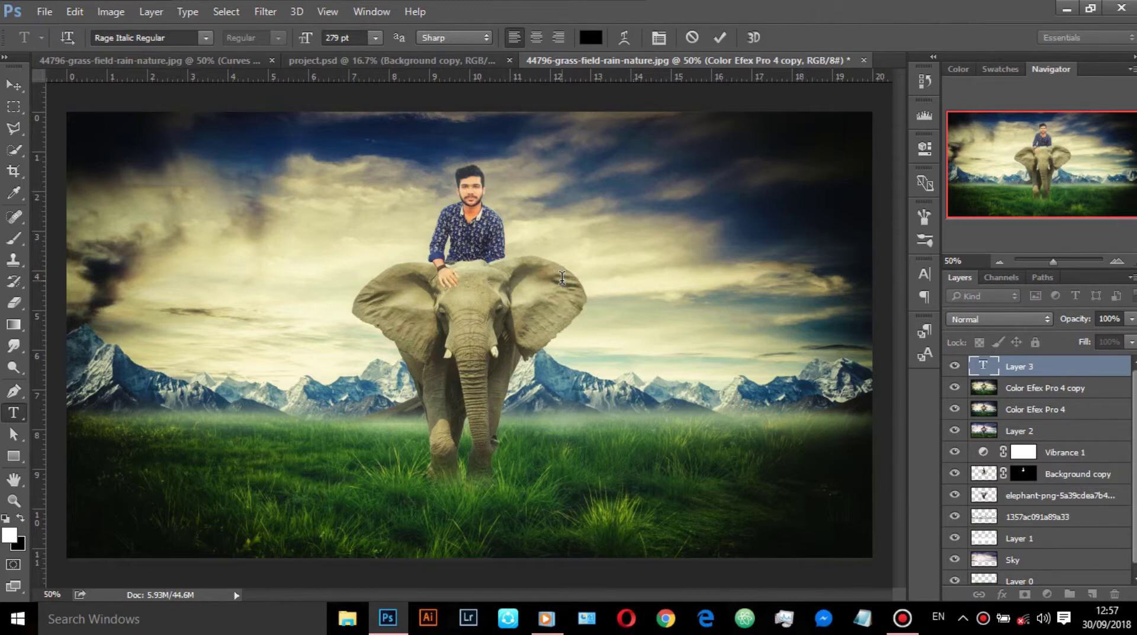
text(Ki)
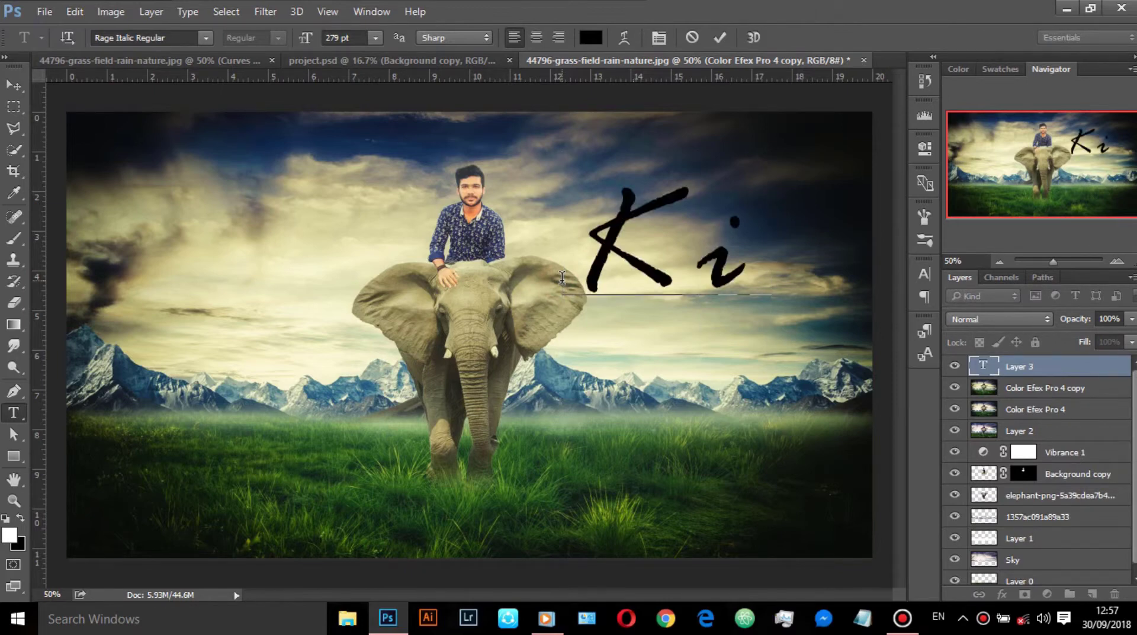
text(ng)
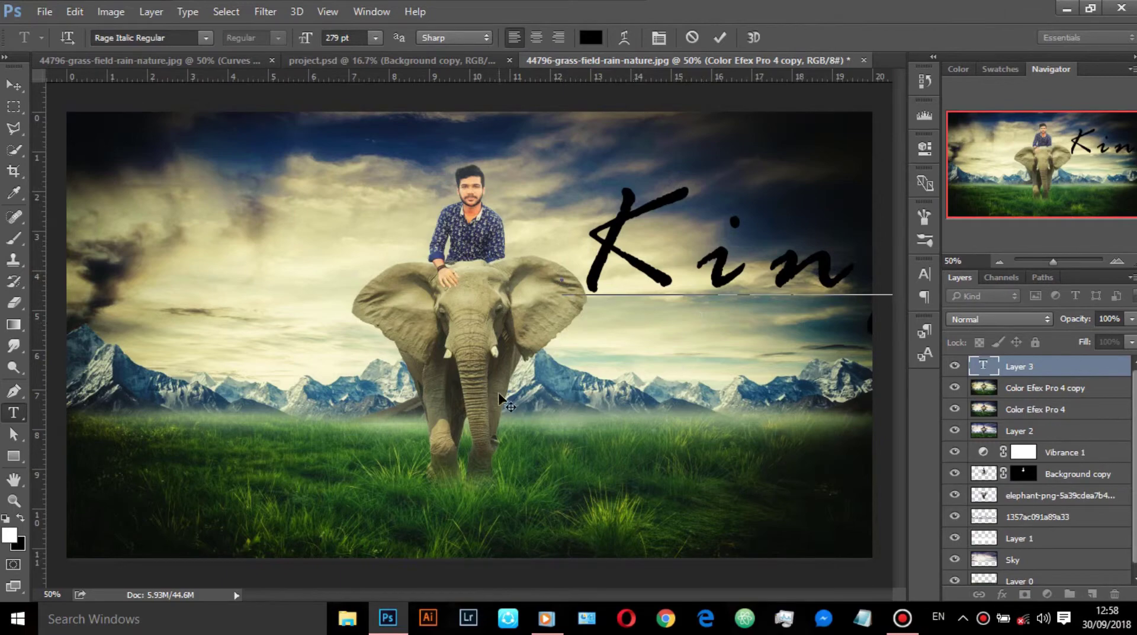
drag(529, 385, 379, 482)
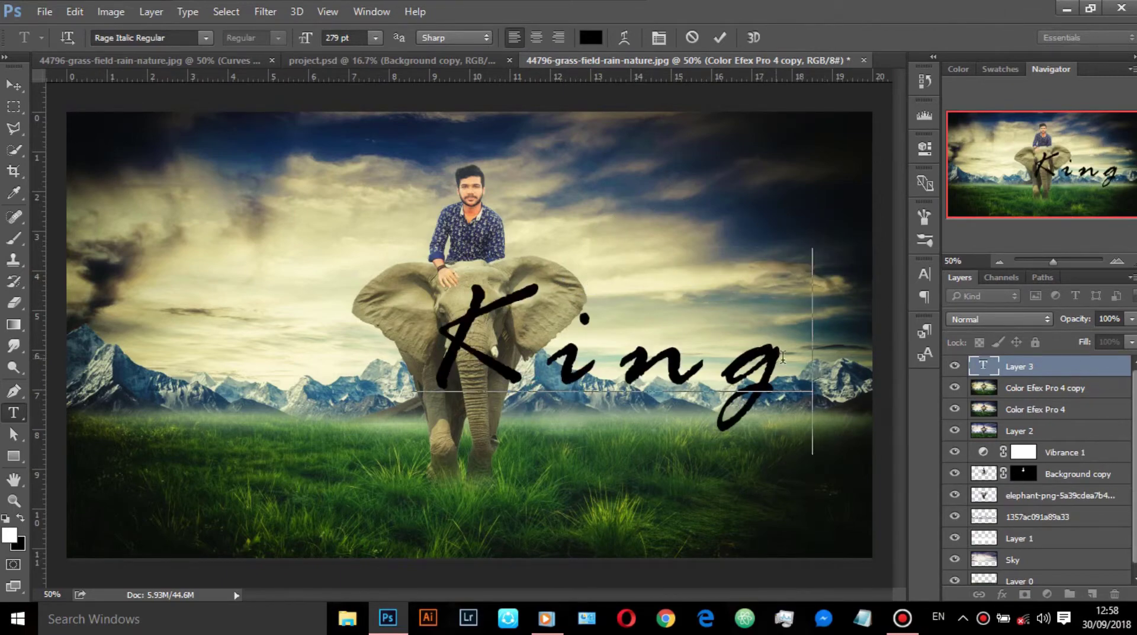
Step: Change the King text colour to white #ffffff and commit the text
key(ctrl+a)
click(590, 37)
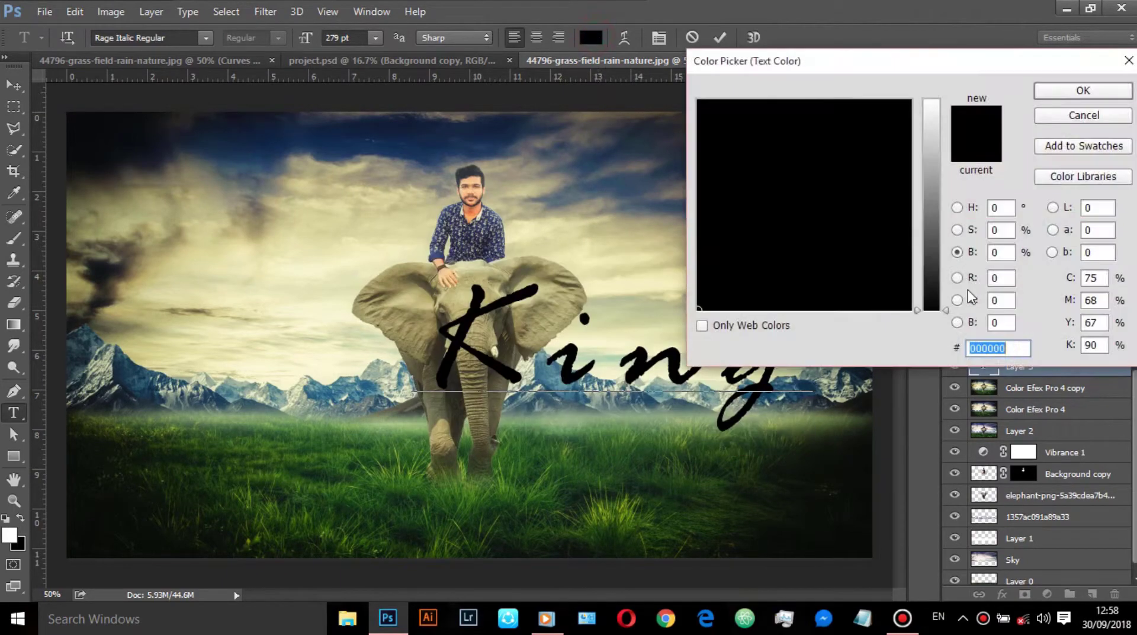
drag(935, 269, 923, 80)
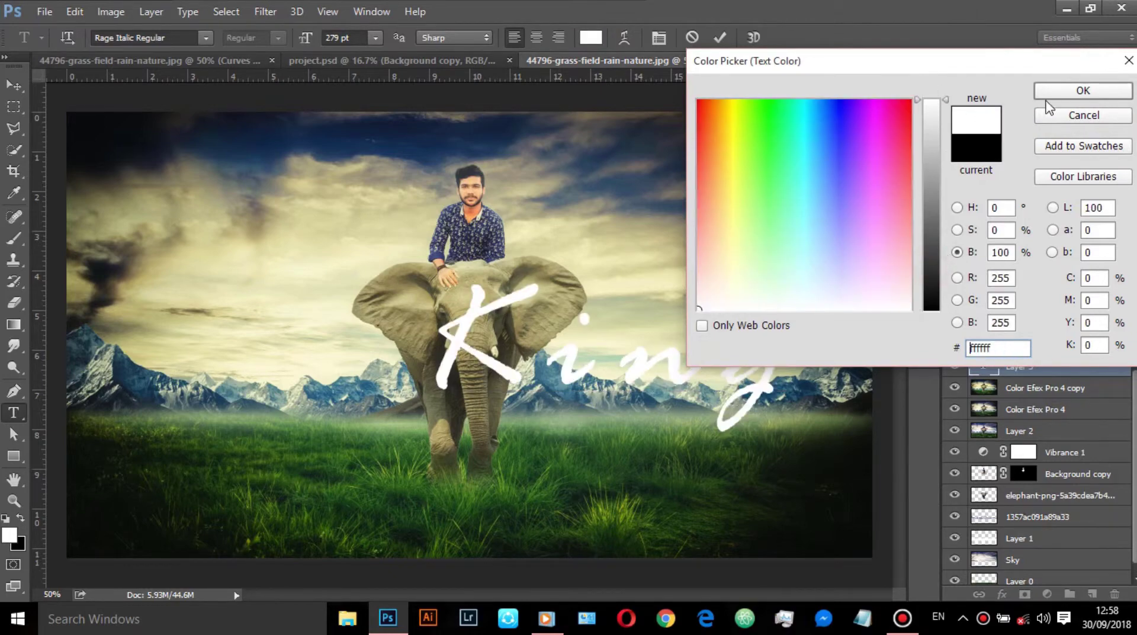
click(1074, 88)
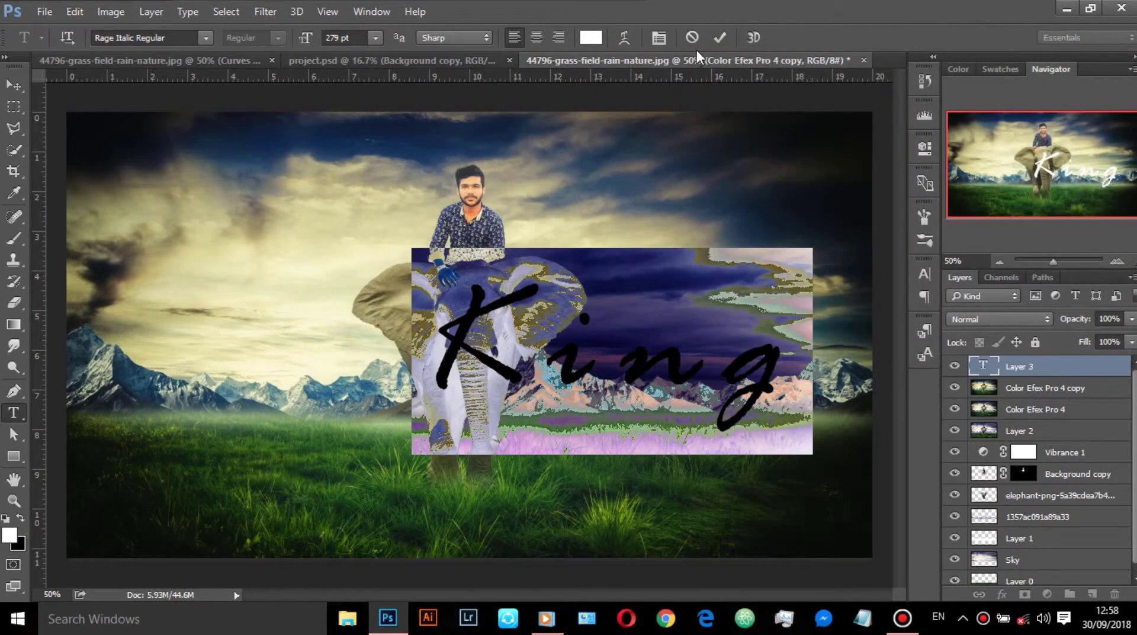
click(720, 37)
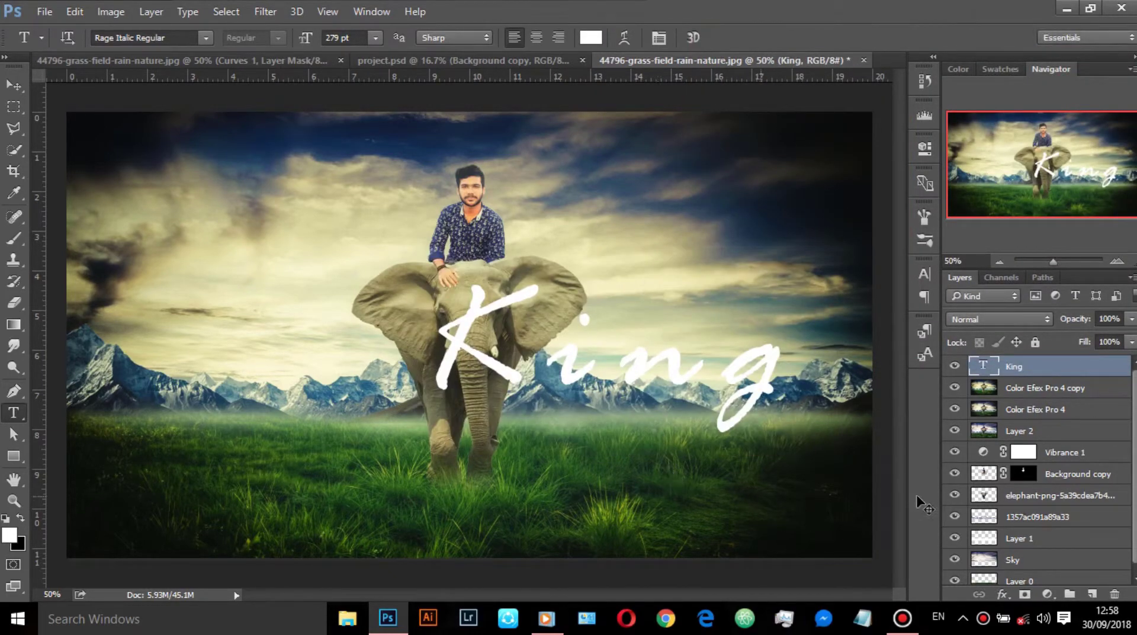
Step: Scale the King text to 65.62% and move it onto the lower-right grass
key(ctrl+t)
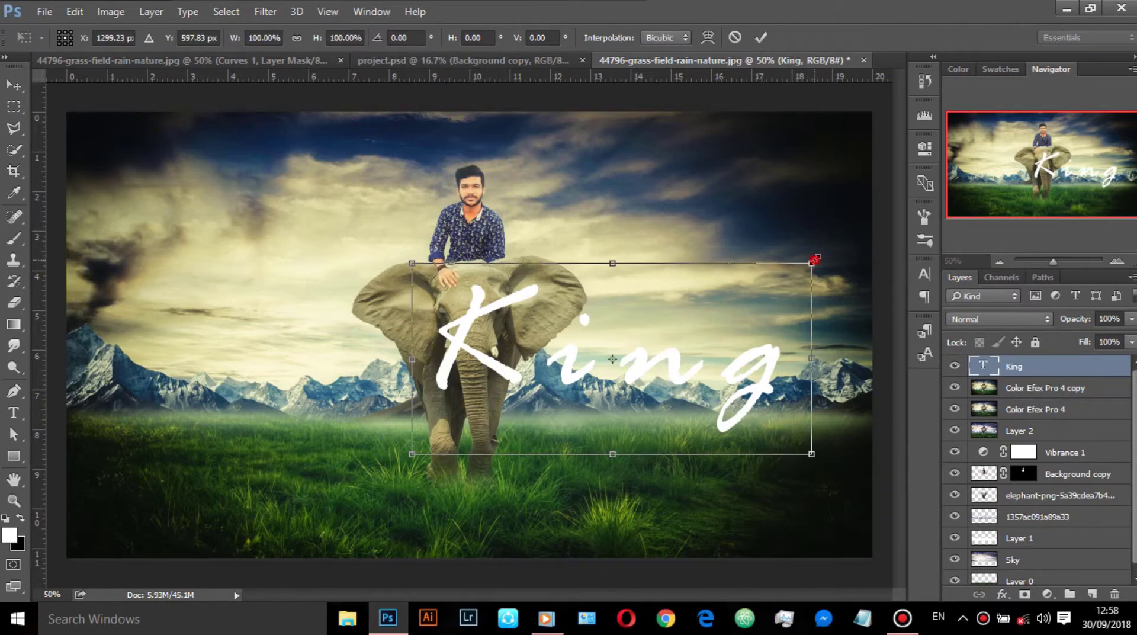
drag(814, 259, 742, 296)
mouse_move(701, 346)
mouse_down()
mouse_move(764, 463)
mouse_move(756, 444)
mouse_up()
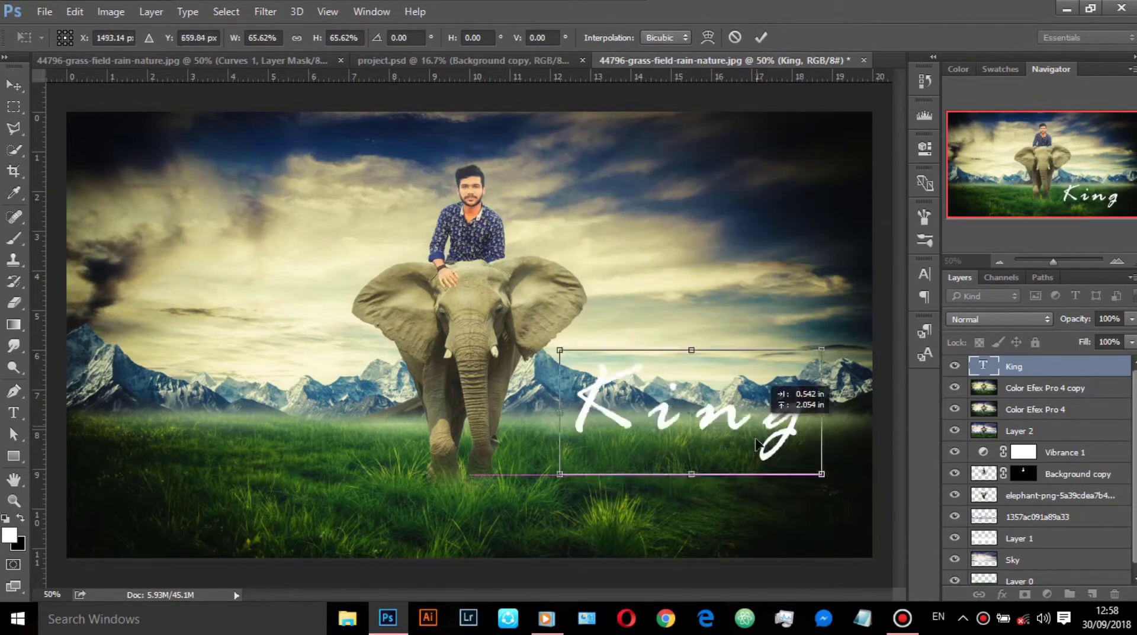
drag(757, 444, 751, 509)
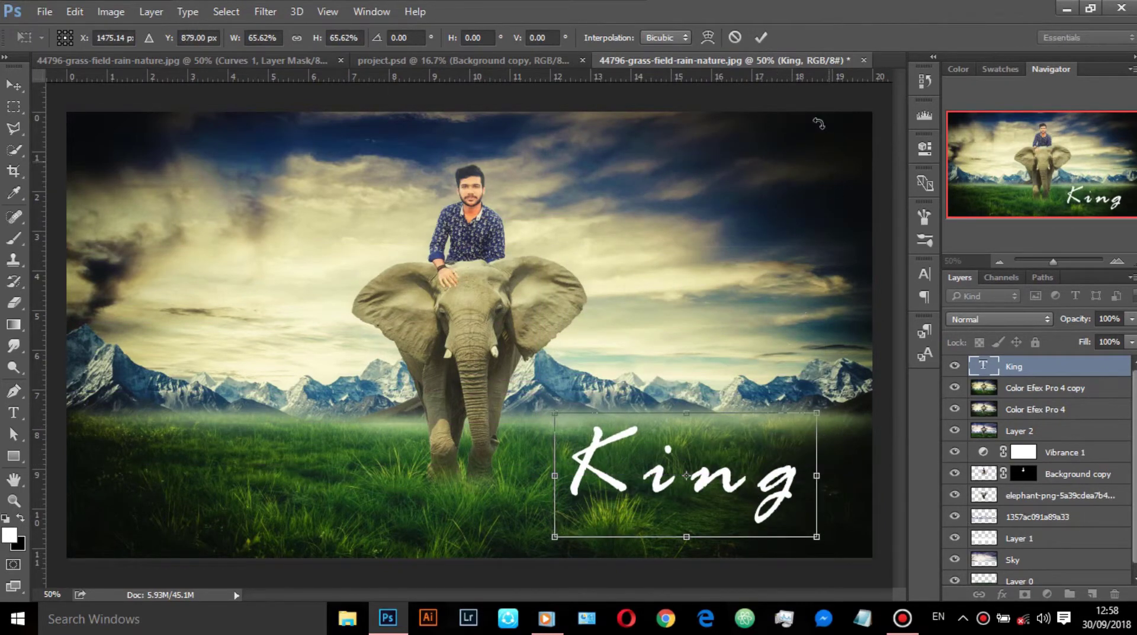
click(763, 38)
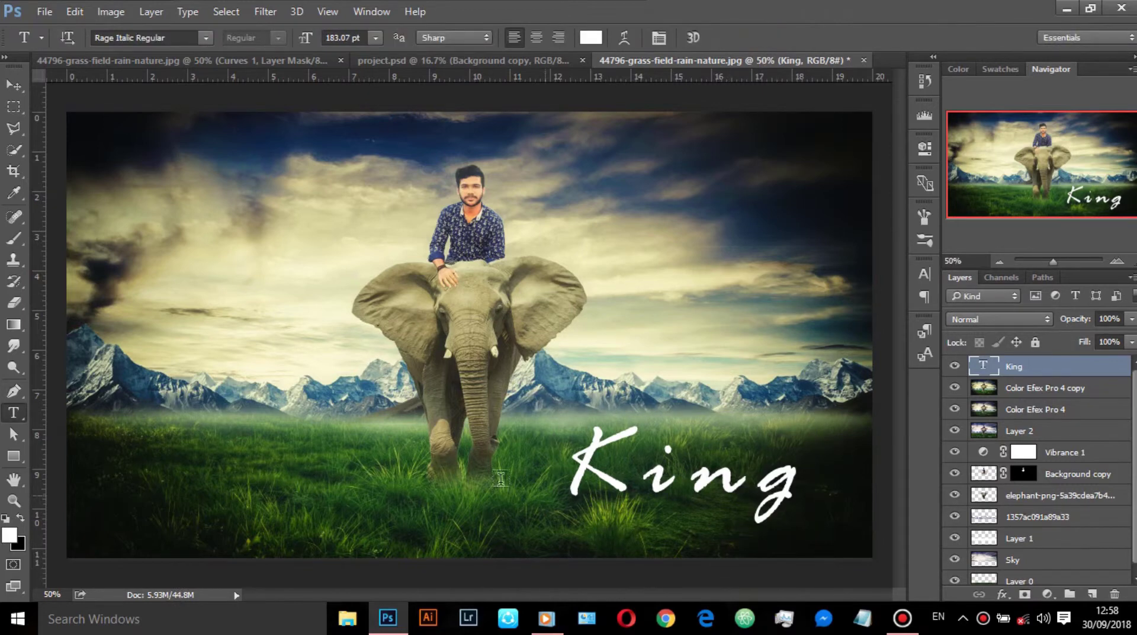
Step: Rotate the King text by about -5.9 degrees
key(ctrl+t)
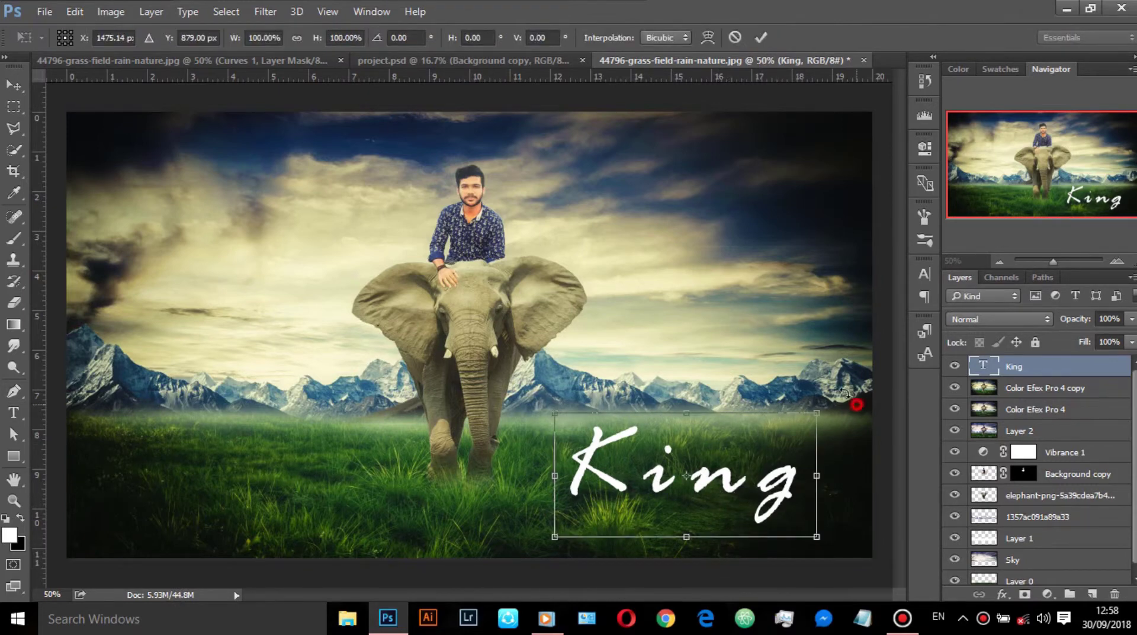
drag(847, 393, 853, 370)
click(762, 38)
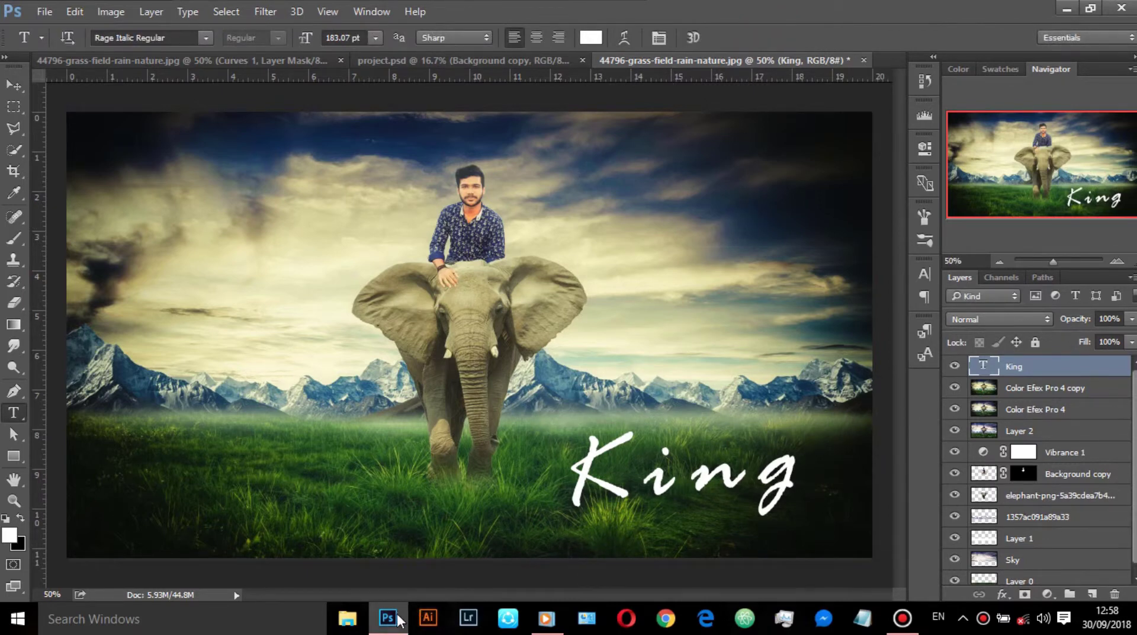
Step: Minimize Photoshop and drag the Screenshot glow image from the desktop
click(348, 618)
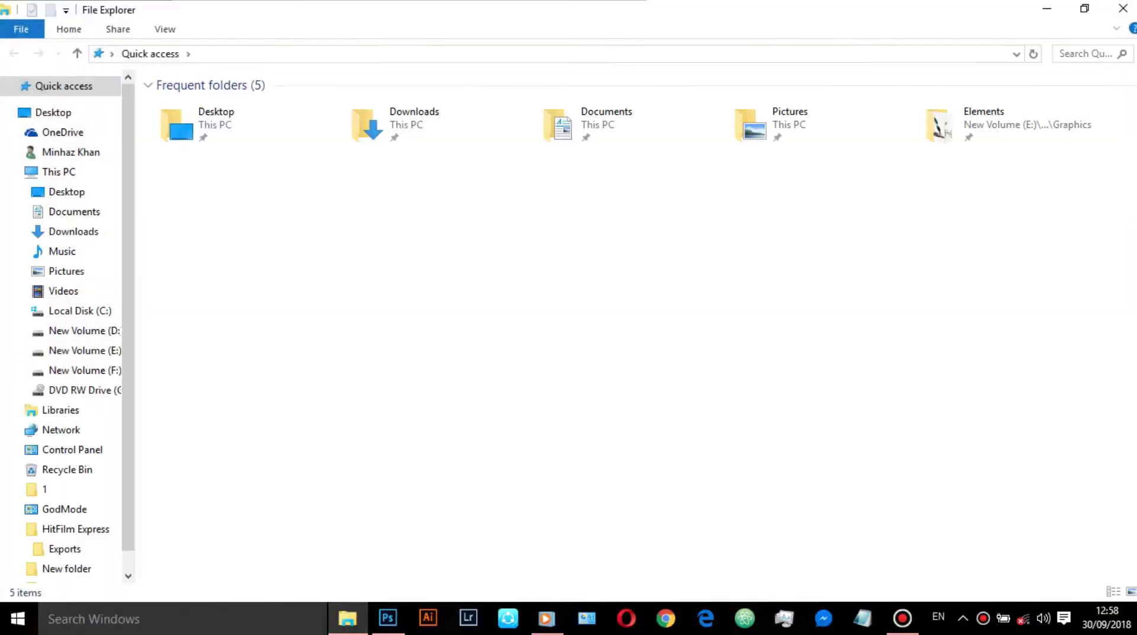
click(1122, 8)
click(1069, 7)
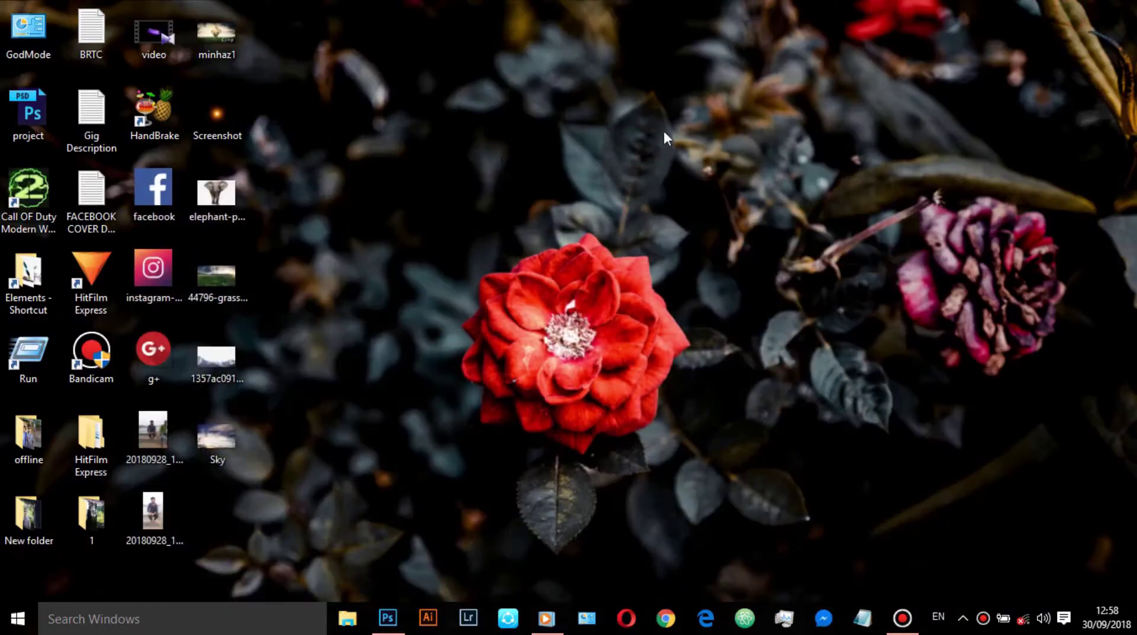
drag(218, 129, 416, 599)
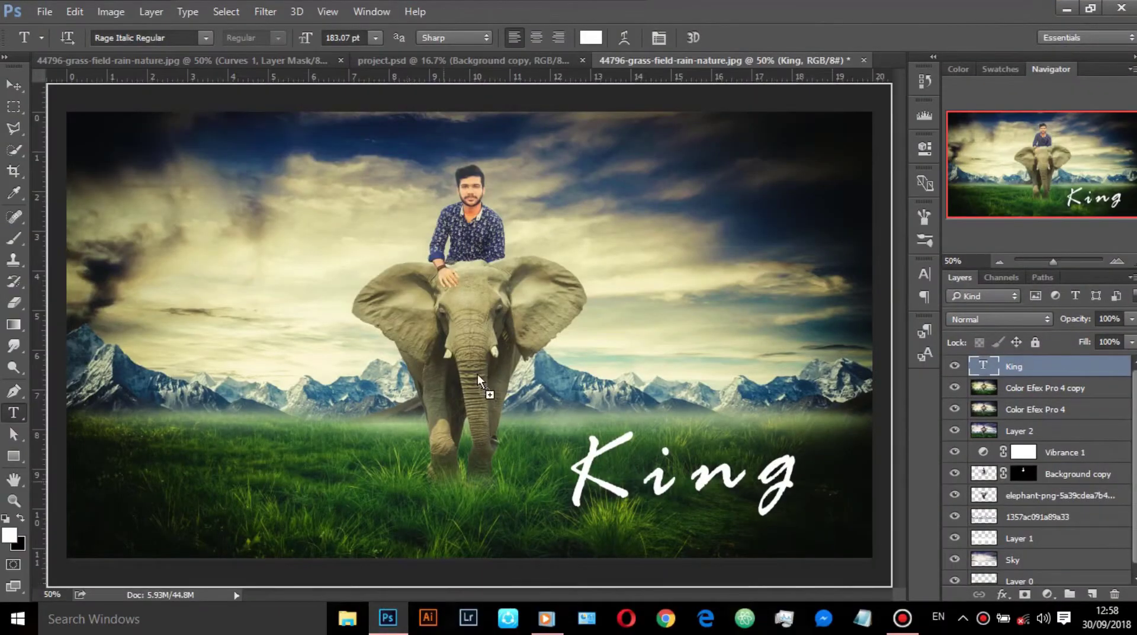
Step: Place the Screenshot glow, set it to Screen blend mode, and move it behind the rider's chest
drag(417, 600, 482, 356)
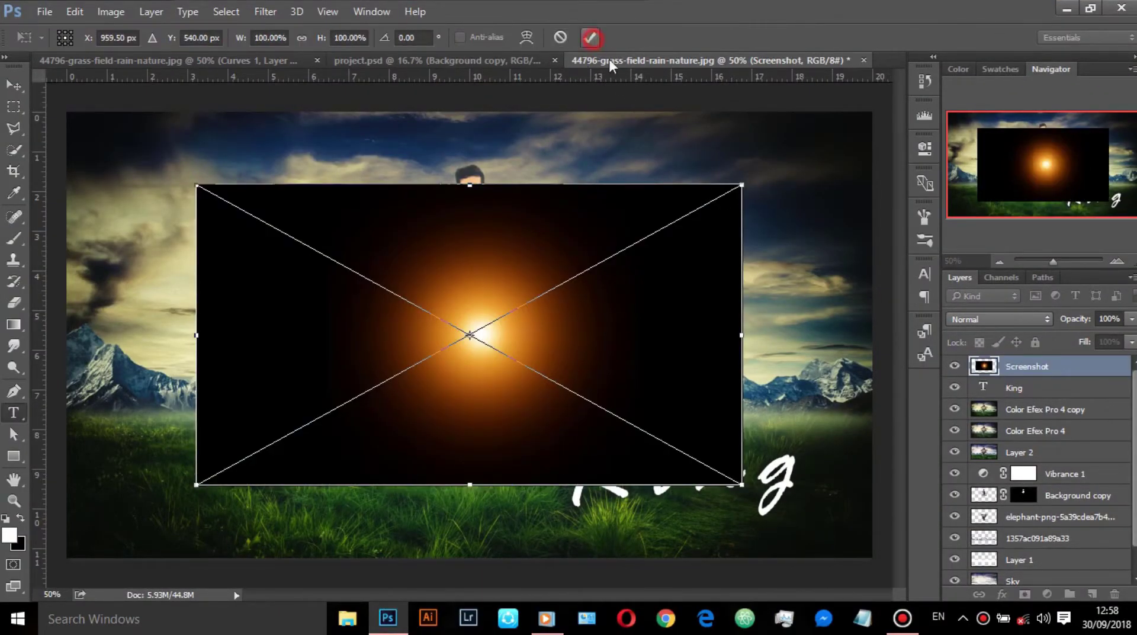
click(589, 37)
click(1012, 320)
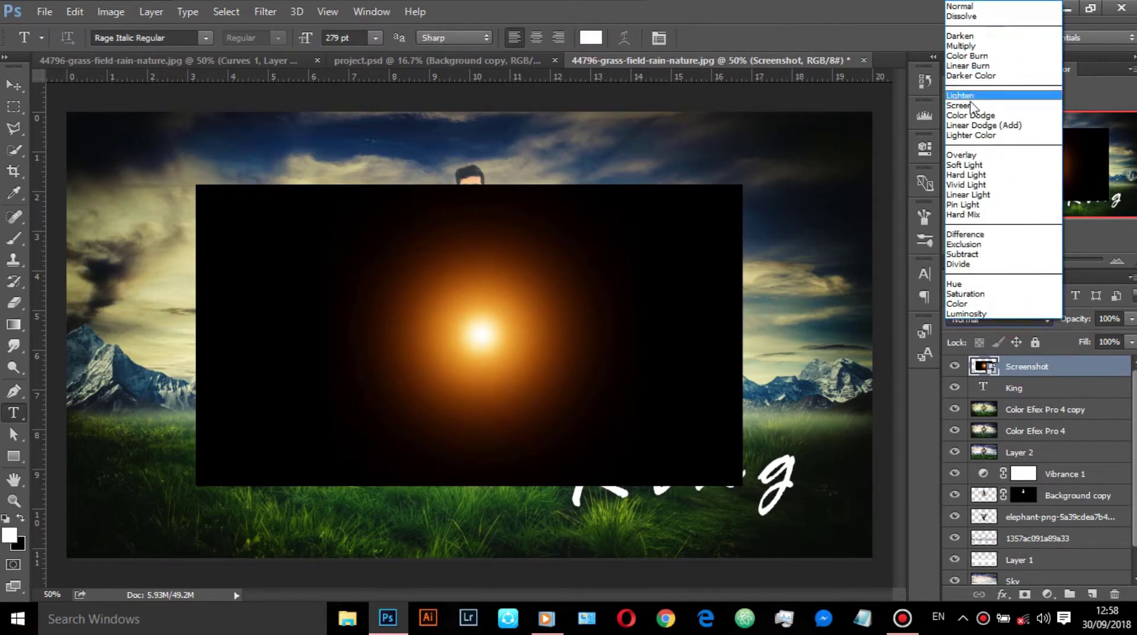
click(977, 115)
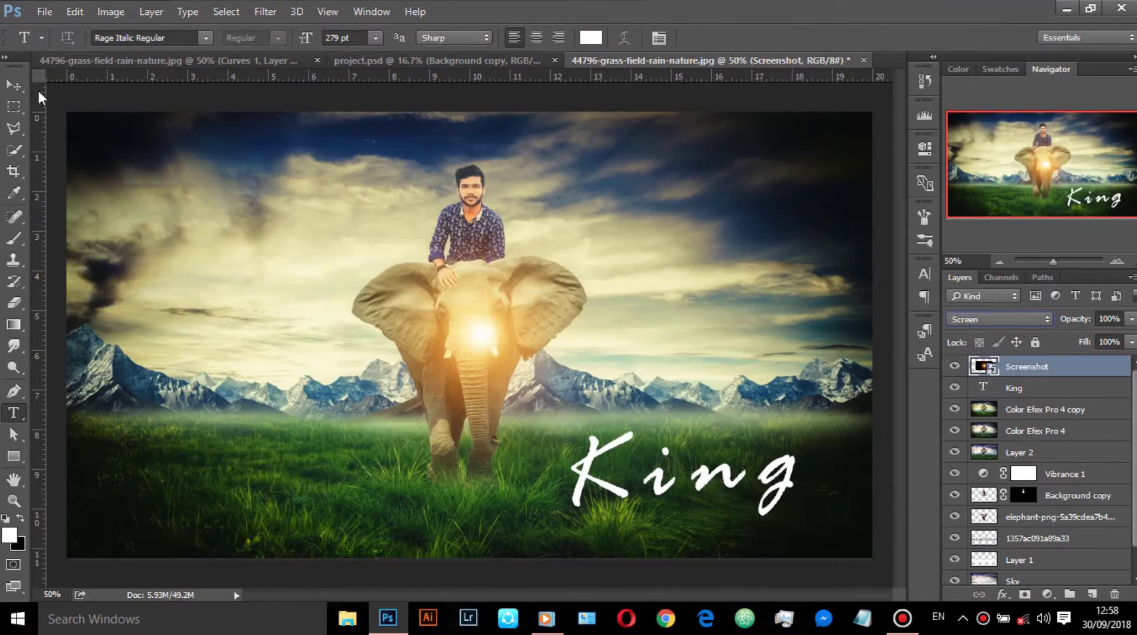
click(14, 85)
drag(509, 325, 491, 251)
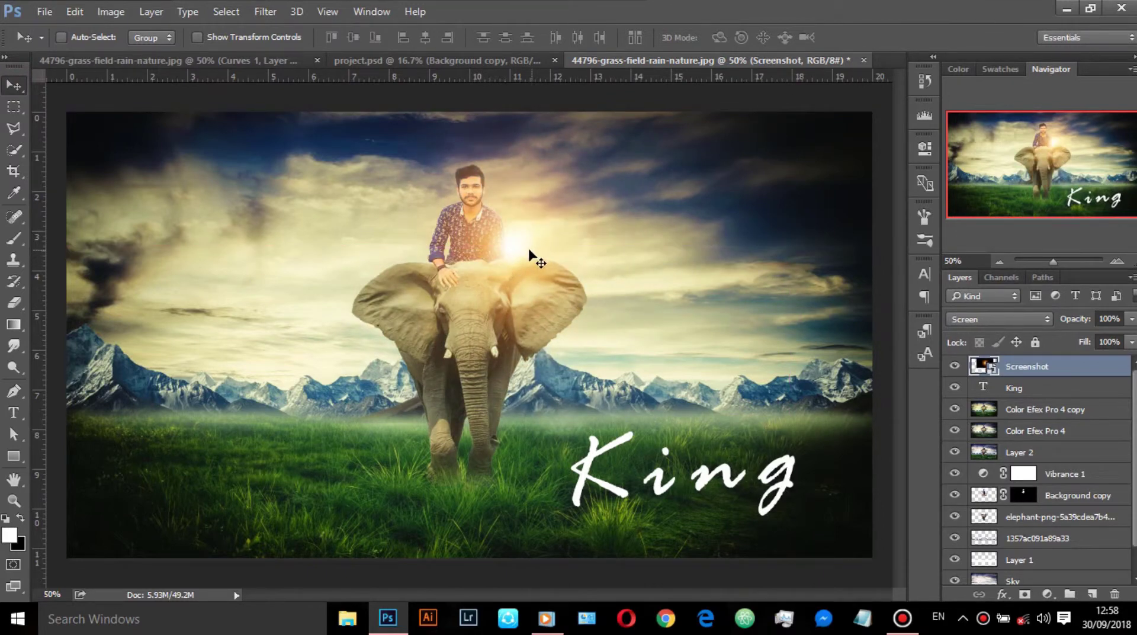
Step: Soften the glow with a Gaussian Blur smart filter and nudge its position slightly
click(266, 11)
mouse_move(274, 194)
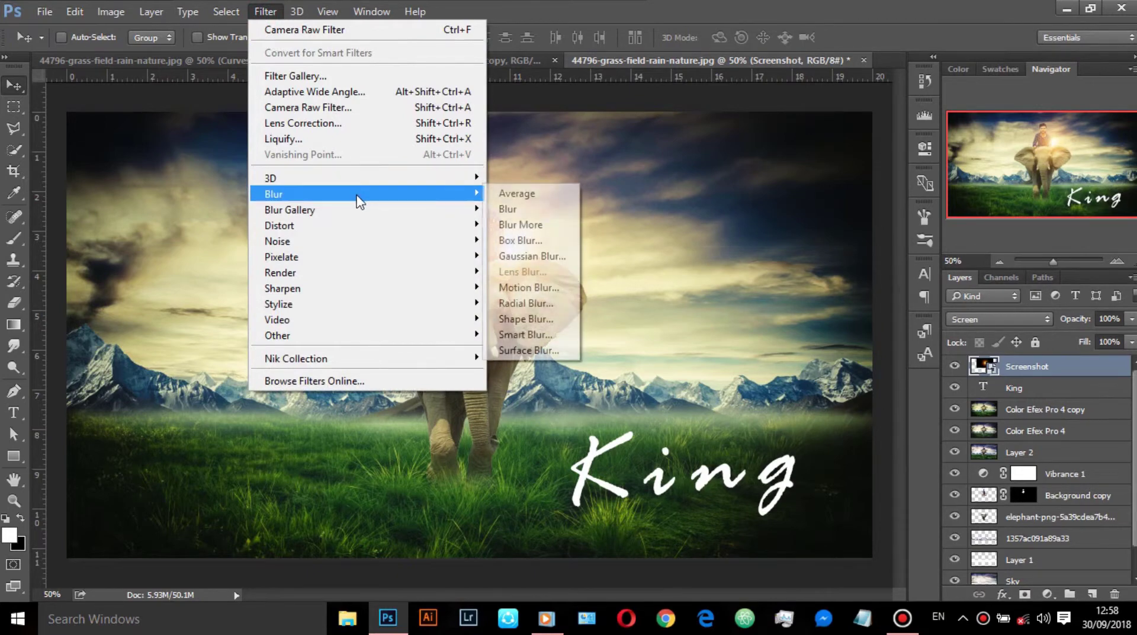
click(521, 256)
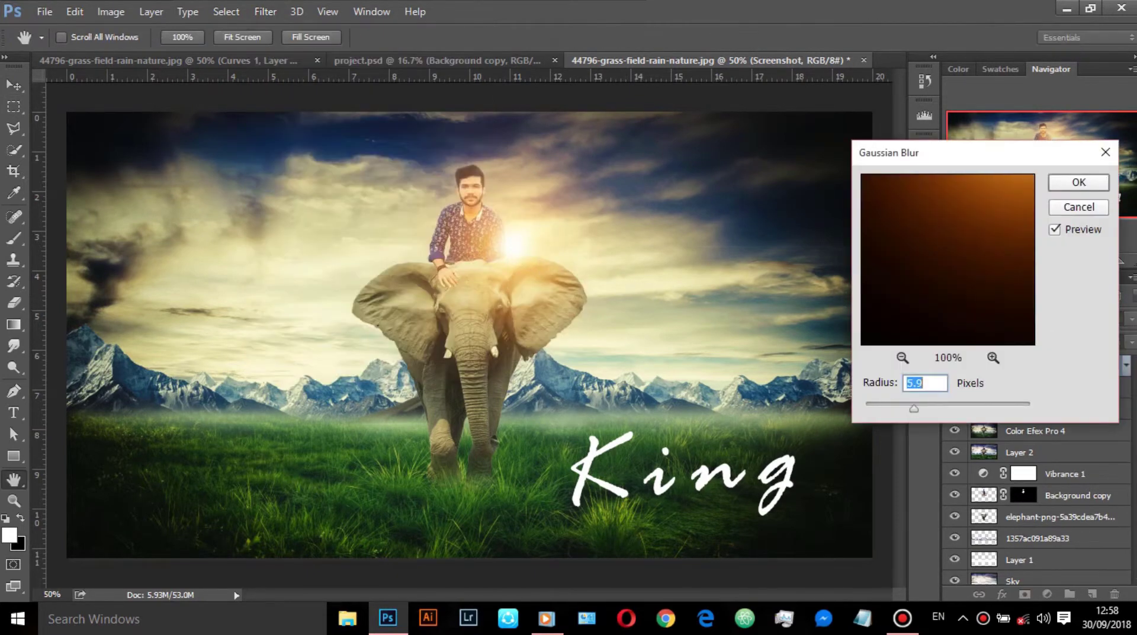
drag(914, 409, 944, 408)
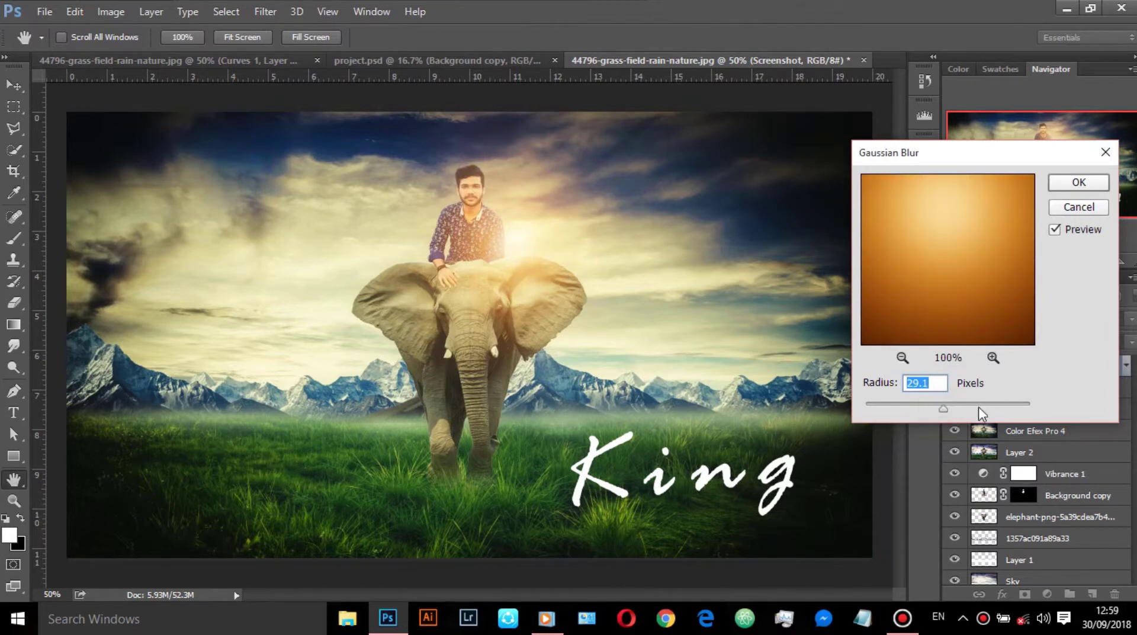
click(1059, 186)
key(v)
drag(503, 251, 515, 257)
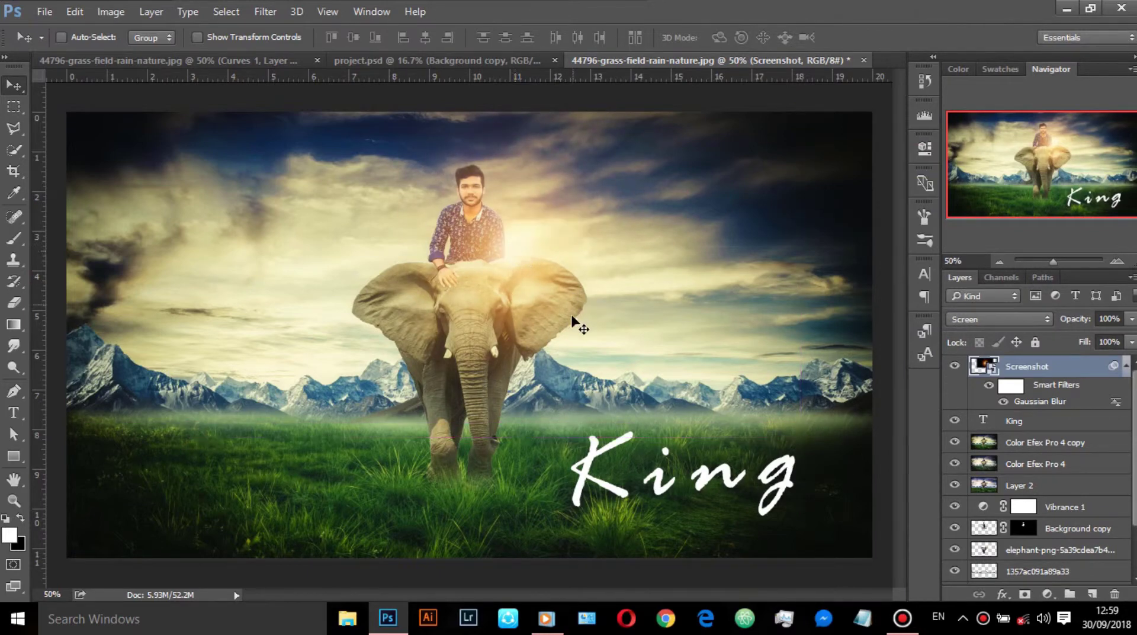
Step: Compare the glow hidden and shown, then lower its opacity to 81%
click(955, 367)
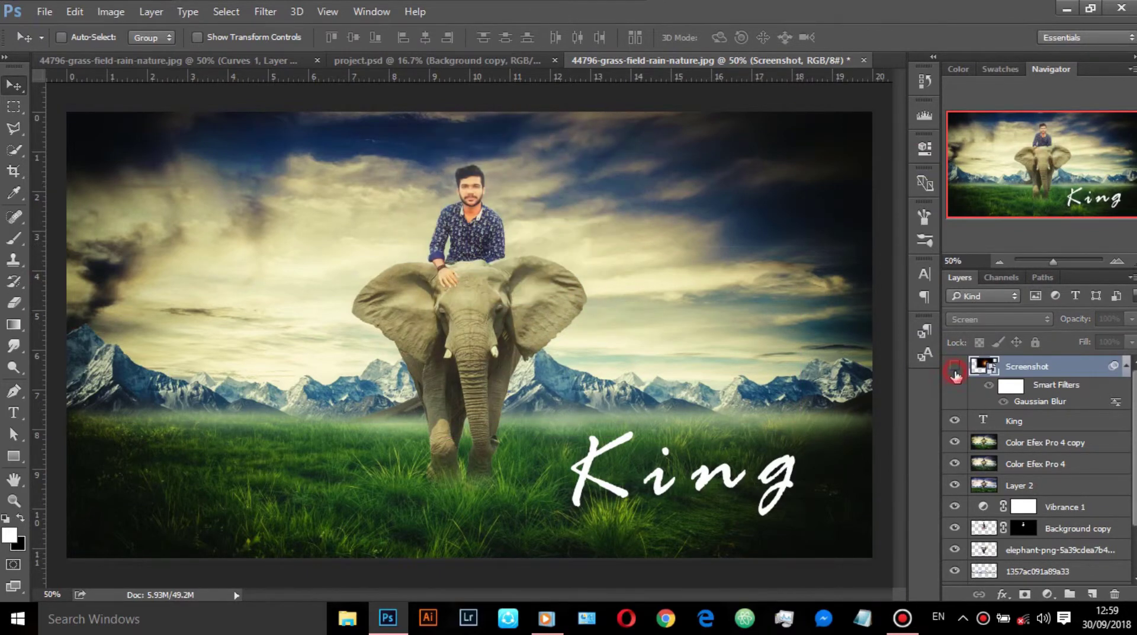
click(954, 367)
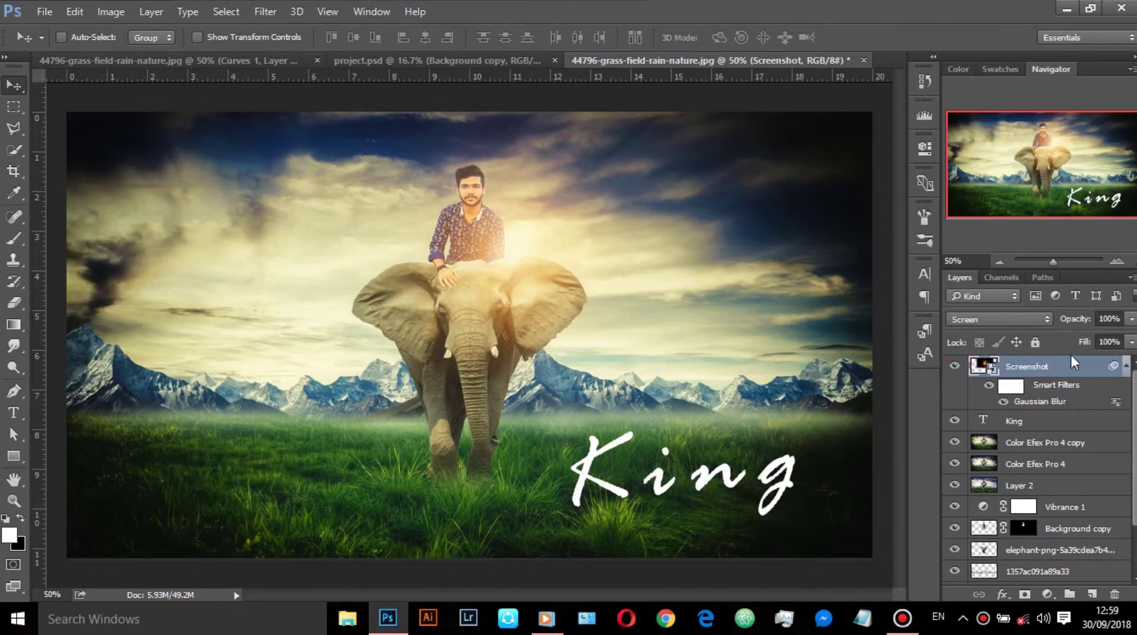
drag(1081, 321, 1064, 320)
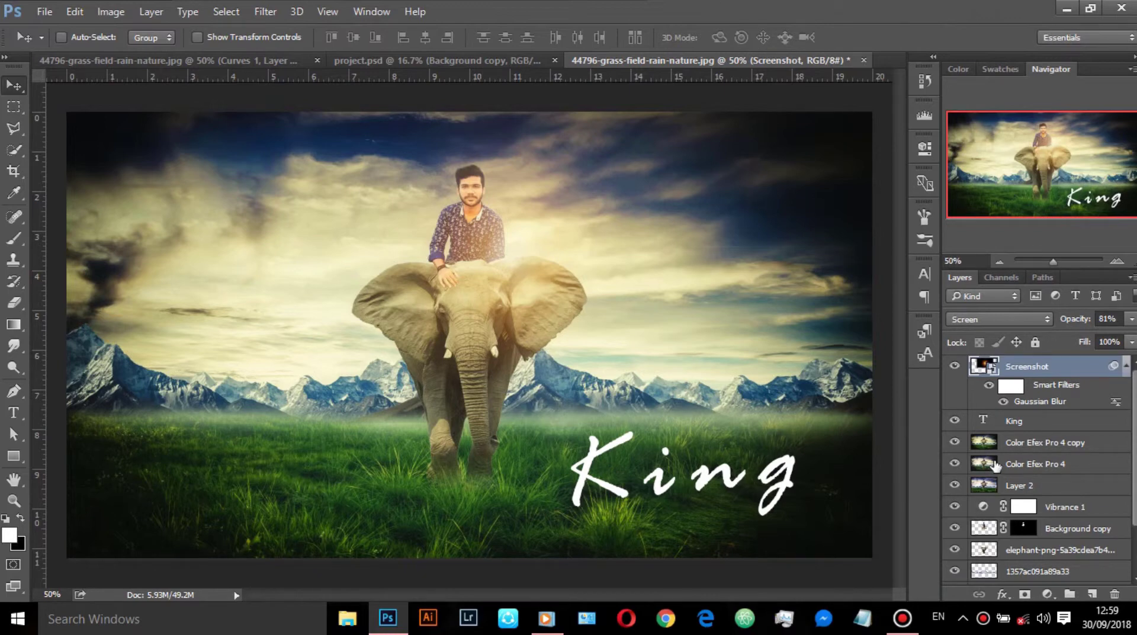
click(50, 18)
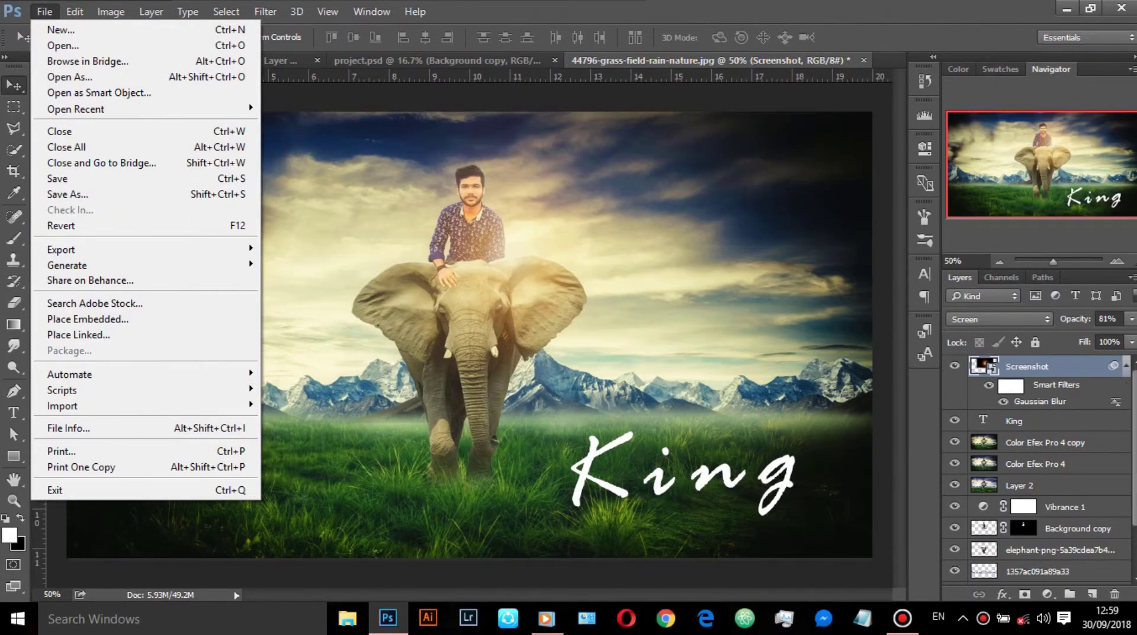
Step: Return the canvas zoom to 50% and expand the Layers panel to show Sky and Layer 0
click(1095, 424)
scroll(1069, 376, down, 3)
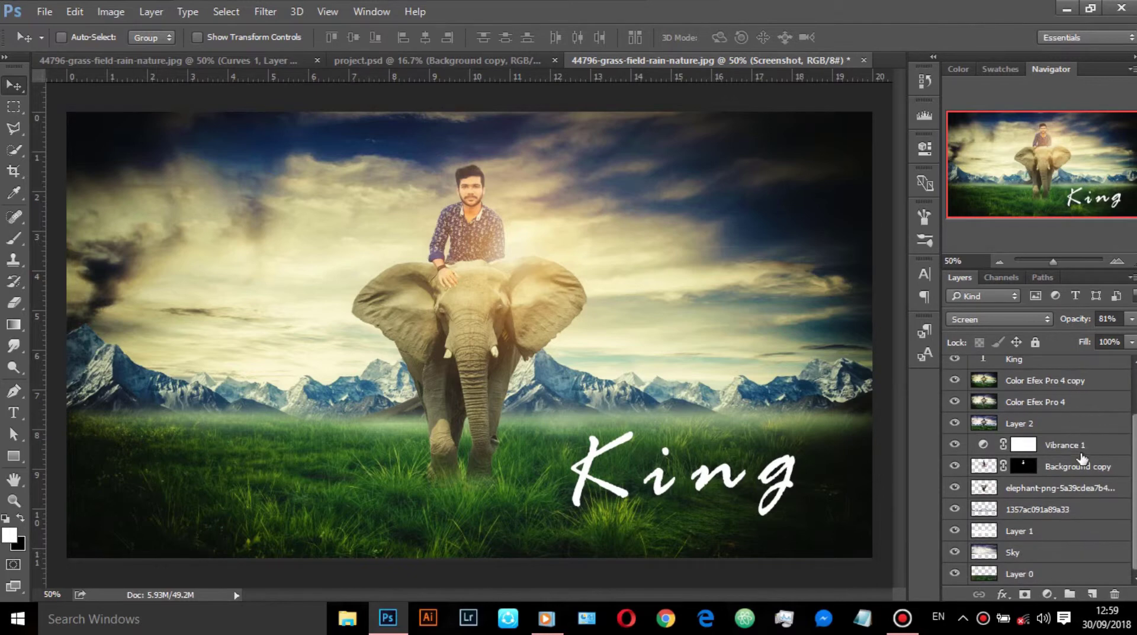
scroll(1100, 487, up, 3)
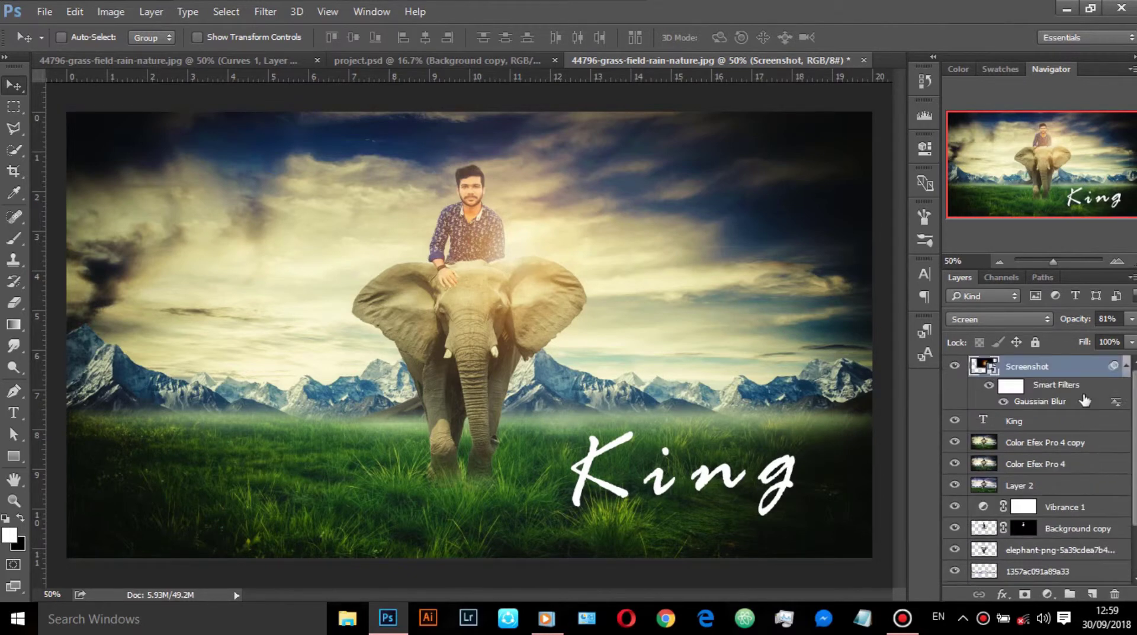
mouse_move(1052, 260)
mouse_down()
mouse_move(1011, 261)
mouse_move(1052, 261)
mouse_up()
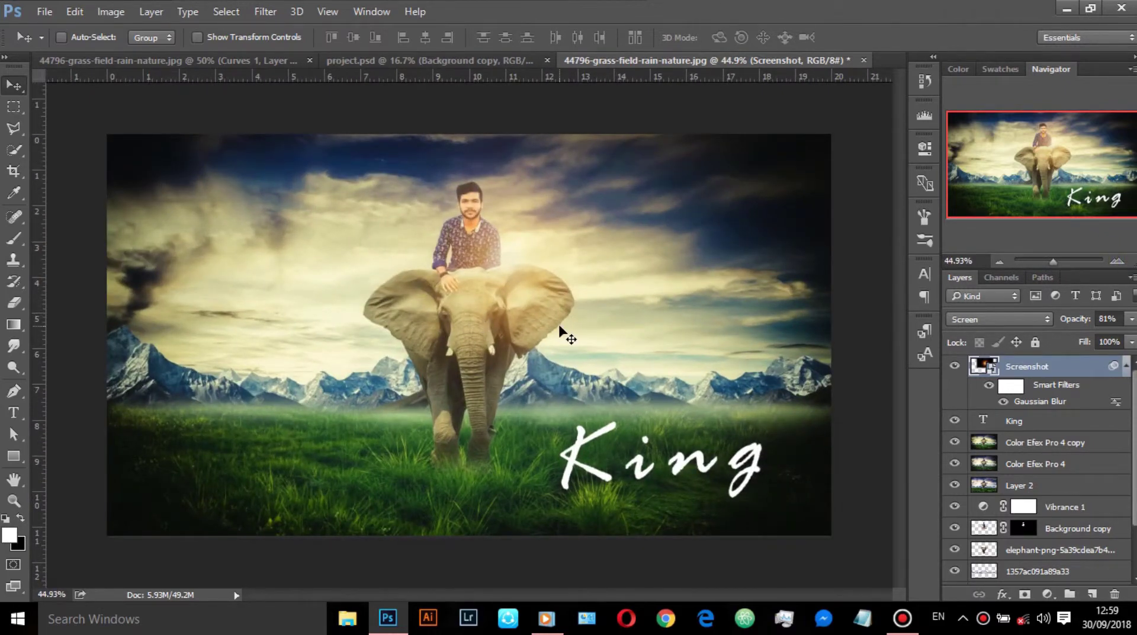
scroll(563, 330, up, 2)
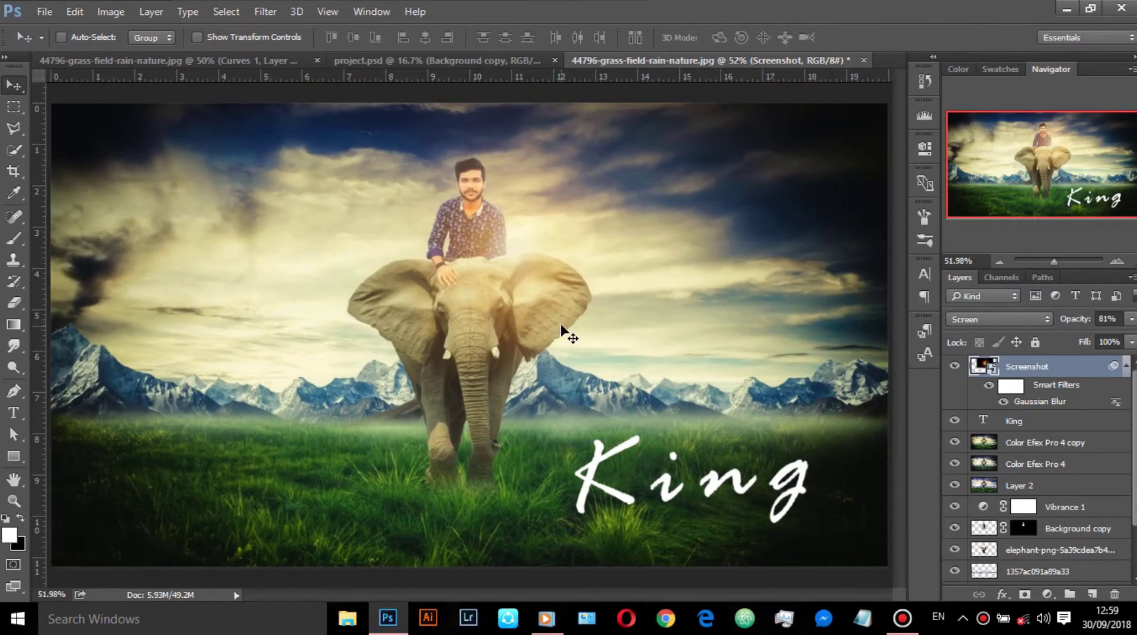
key(ctrl+minus)
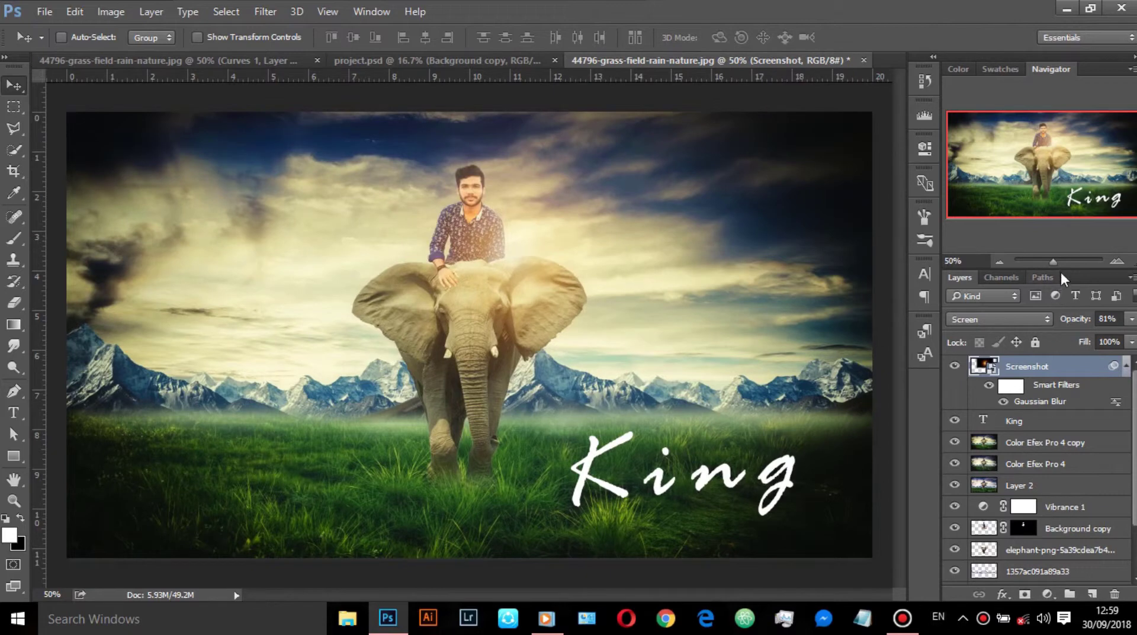
drag(1062, 267, 1064, 126)
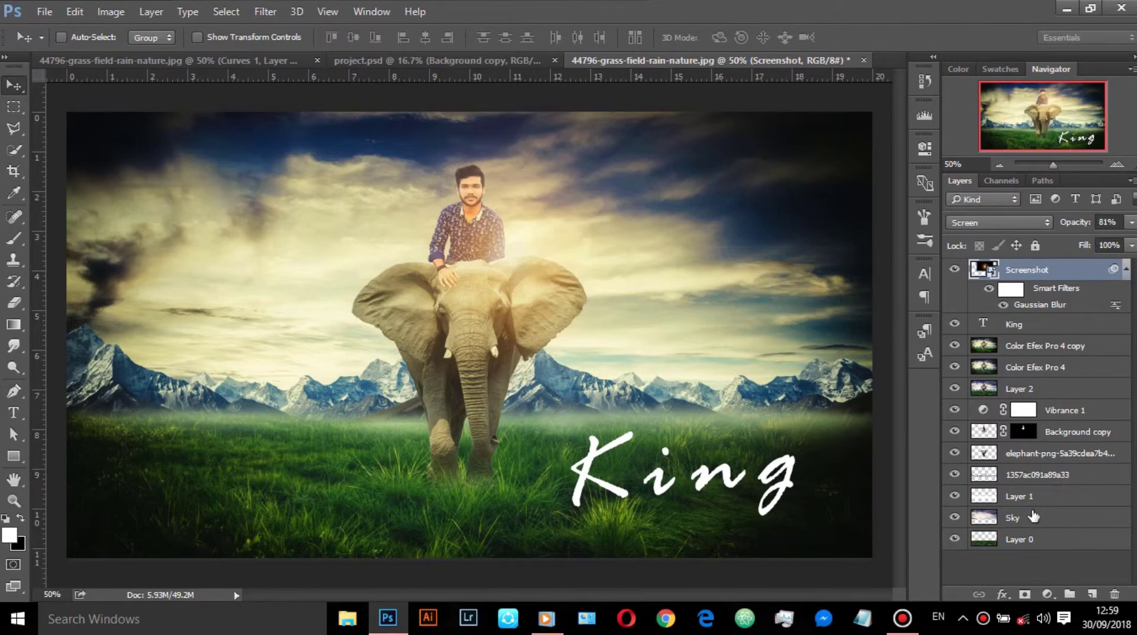
Step: Flatten the image and start a Save As with JPEG as the format
right_click(1105, 548)
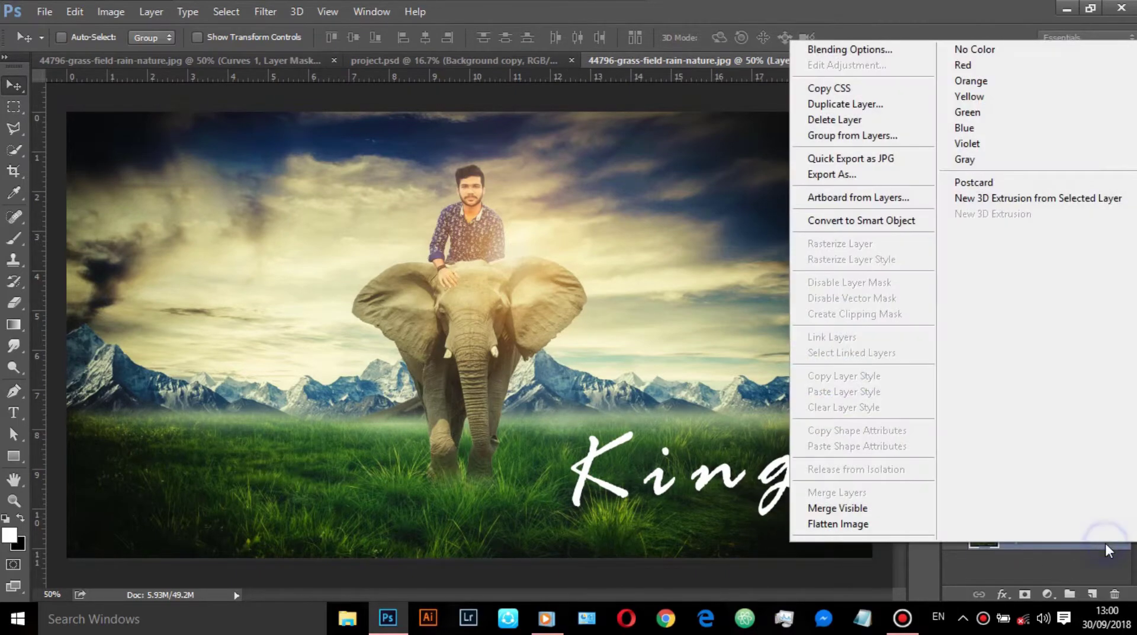
click(858, 527)
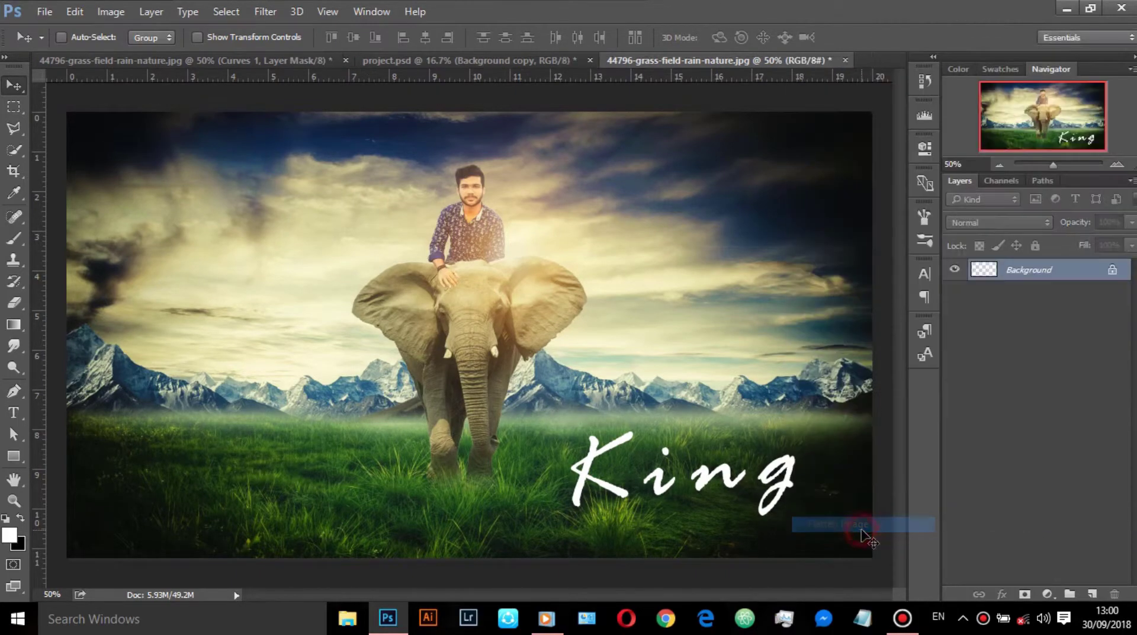
click(45, 11)
click(158, 194)
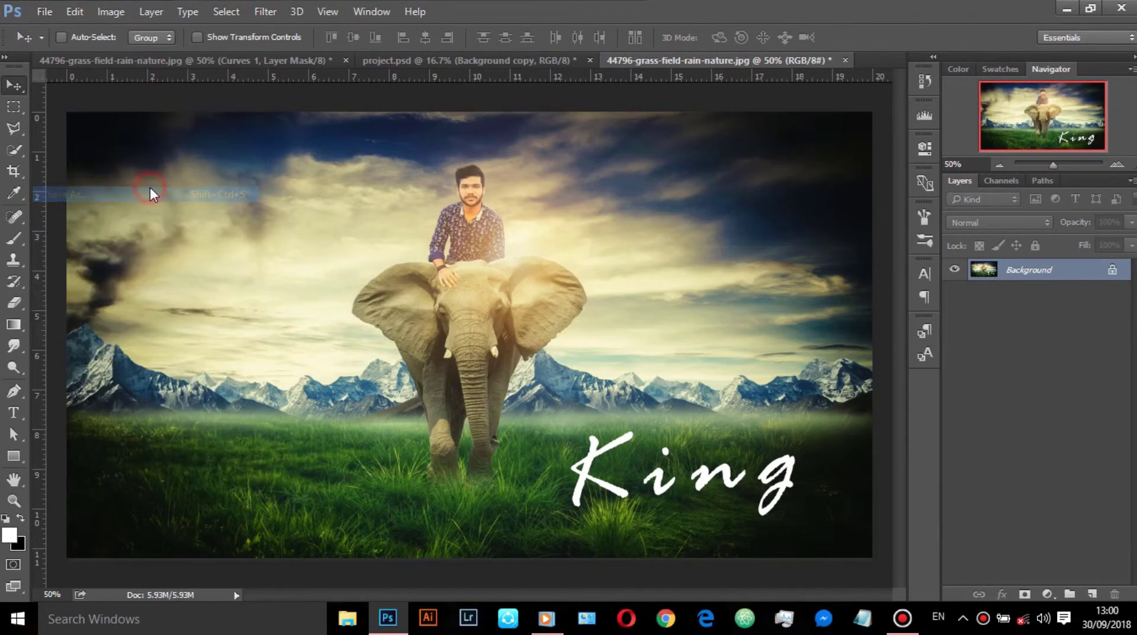
click(325, 427)
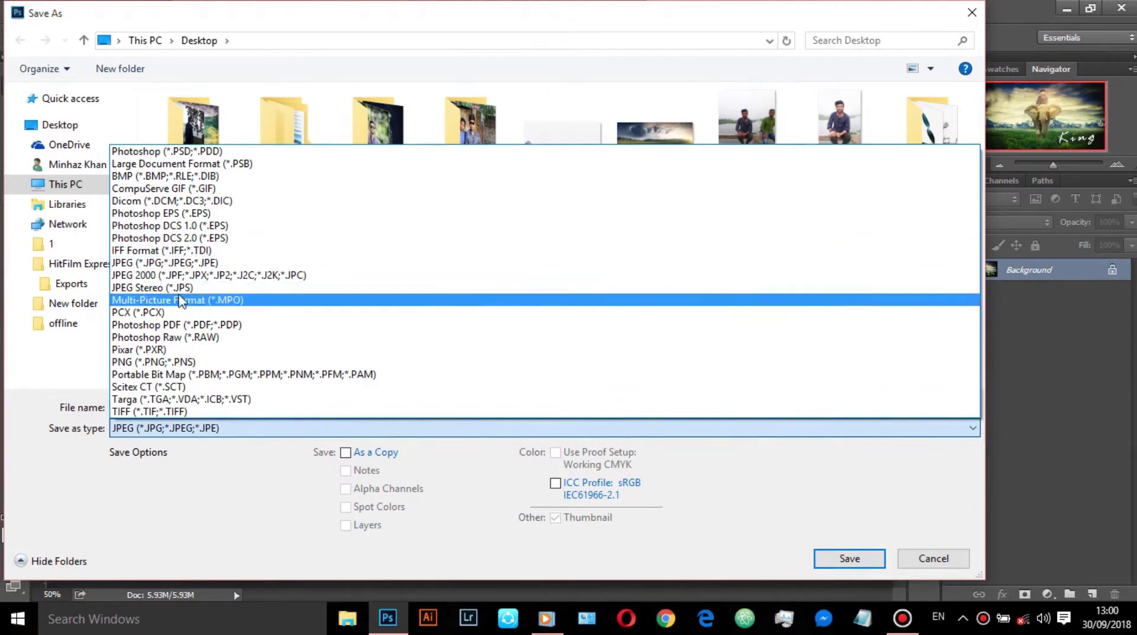
click(185, 264)
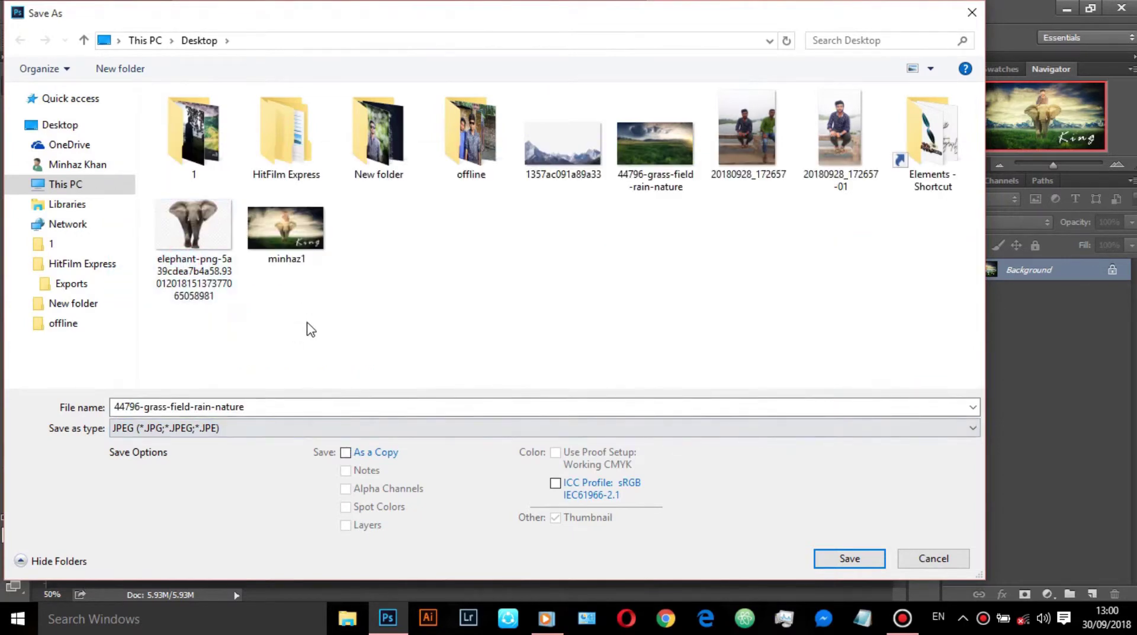
Step: Save the file as dddd.jpg at maximum JPEG quality 12
click(278, 409)
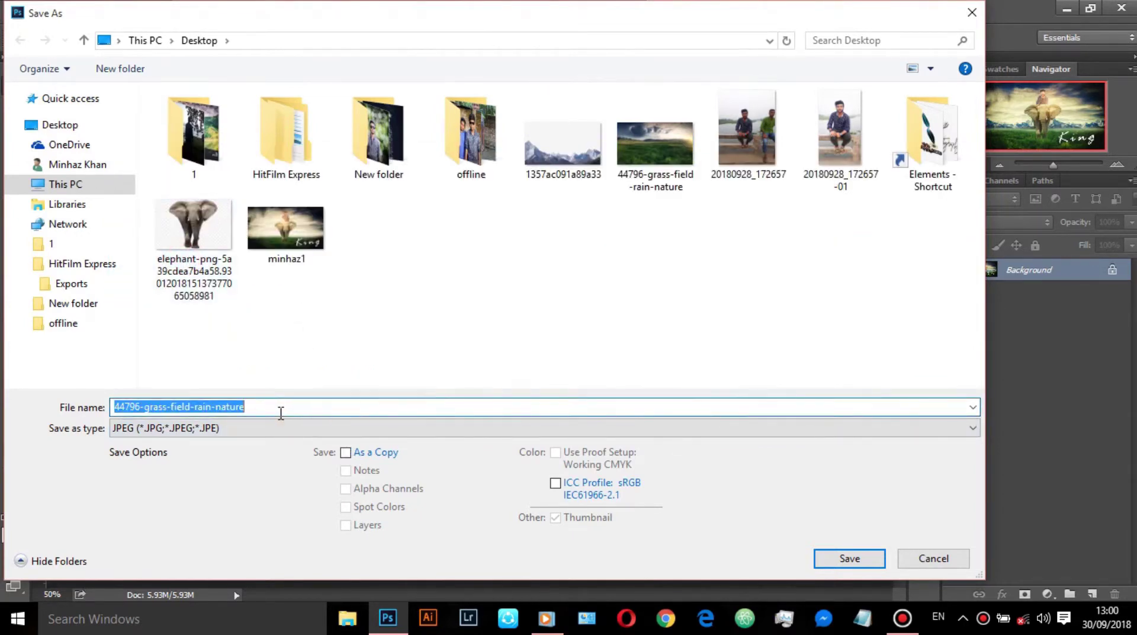
key(BackSpace)
text(man)
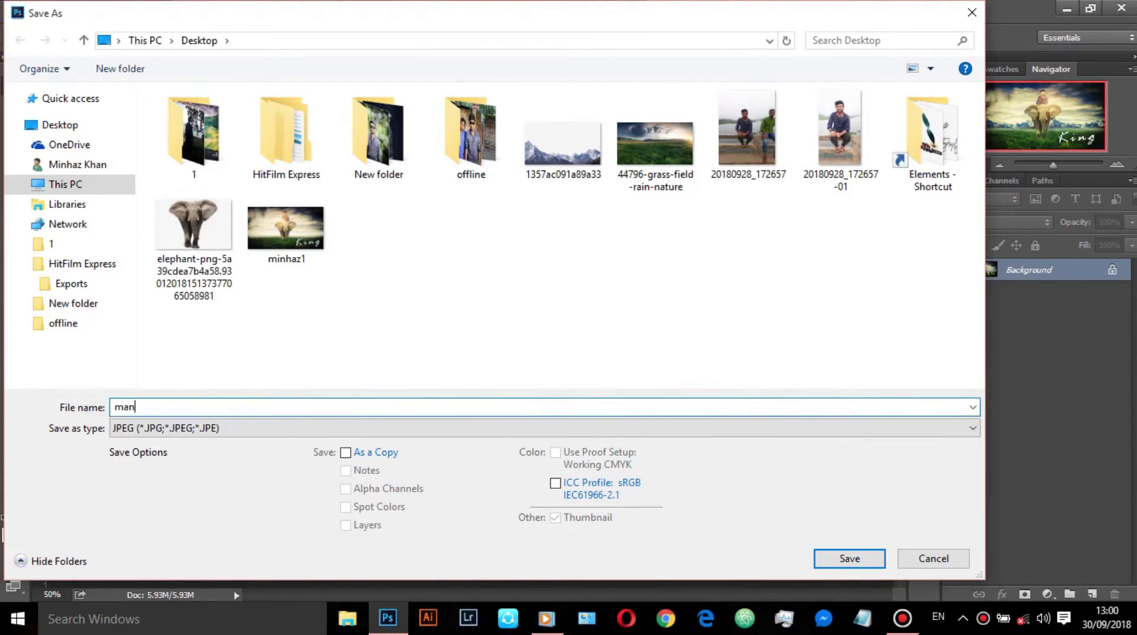
key(BackSpace)
key(BackSpace)
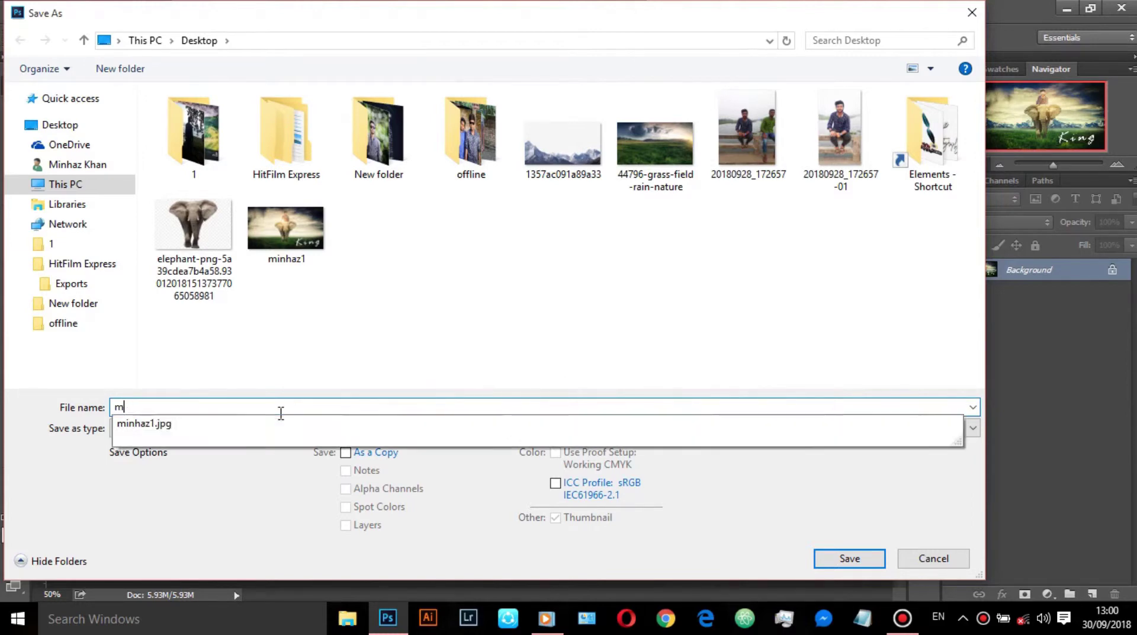
key(BackSpace)
text(dddd)
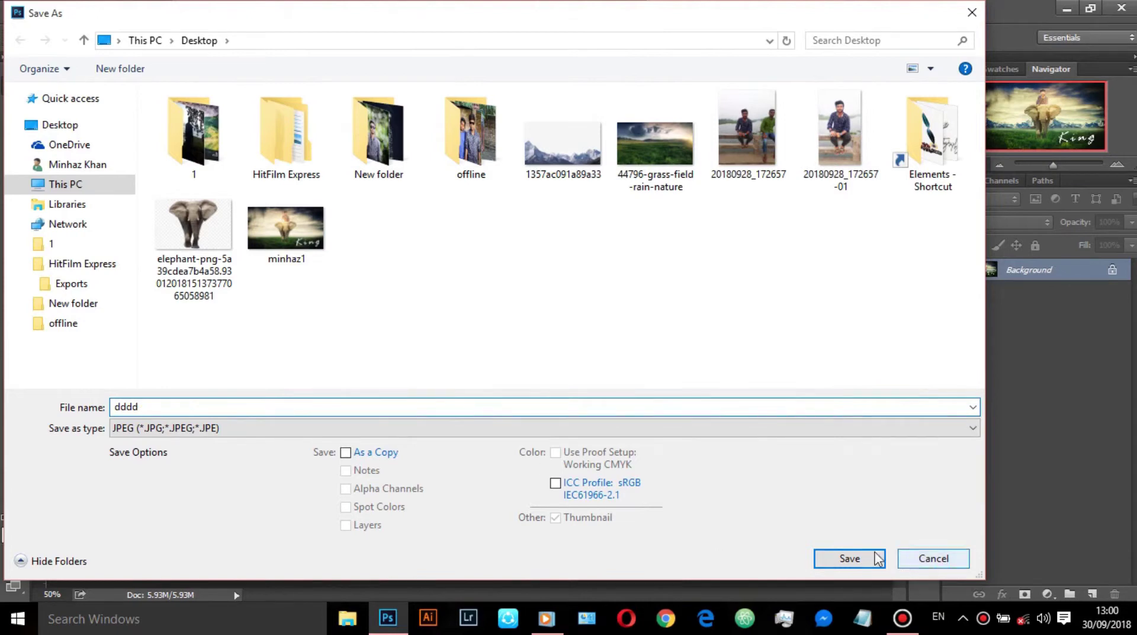
click(849, 558)
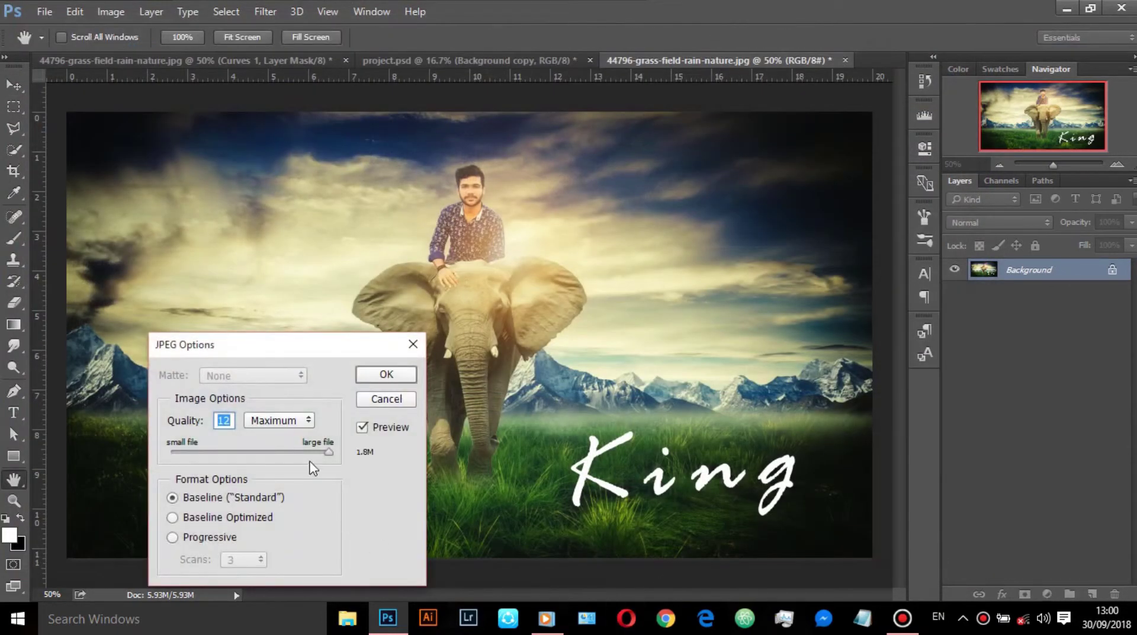
click(363, 428)
click(386, 374)
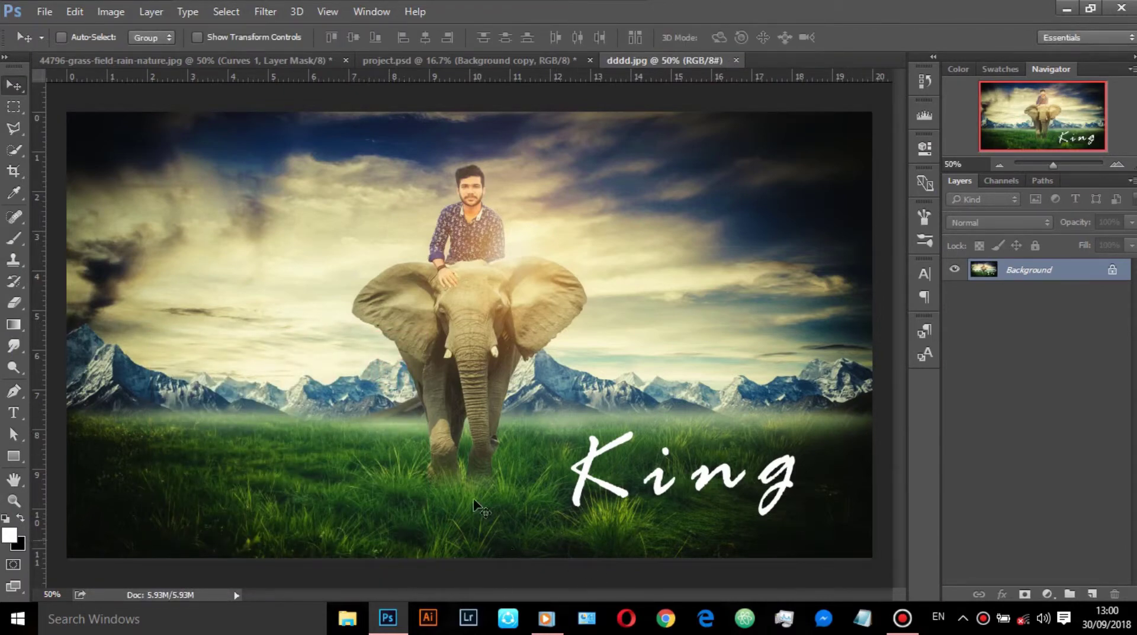
Step: Refresh the desktop, view dddd.jpg in Windows Photos, then close Photos
click(1066, 9)
right_click(641, 119)
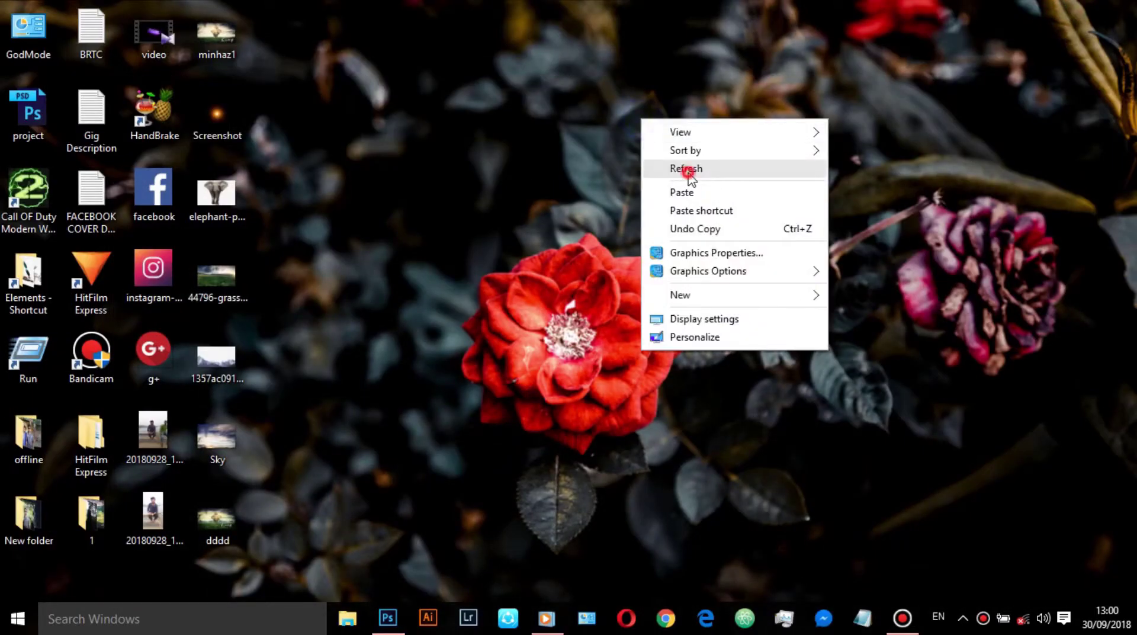
right_click(577, 134)
click(625, 186)
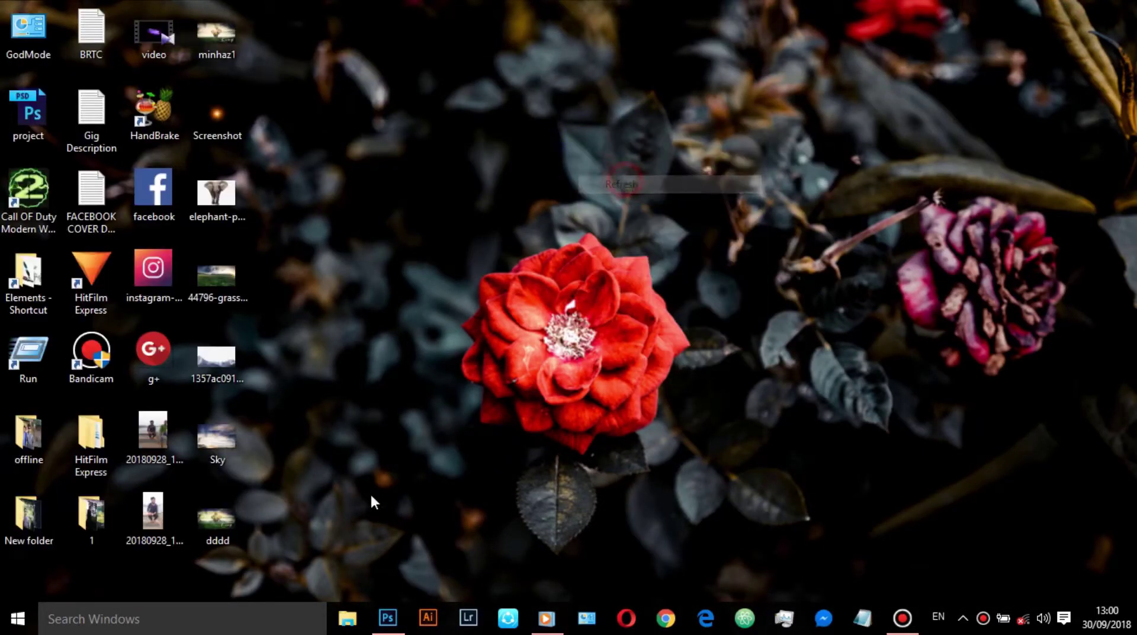
double_click(229, 514)
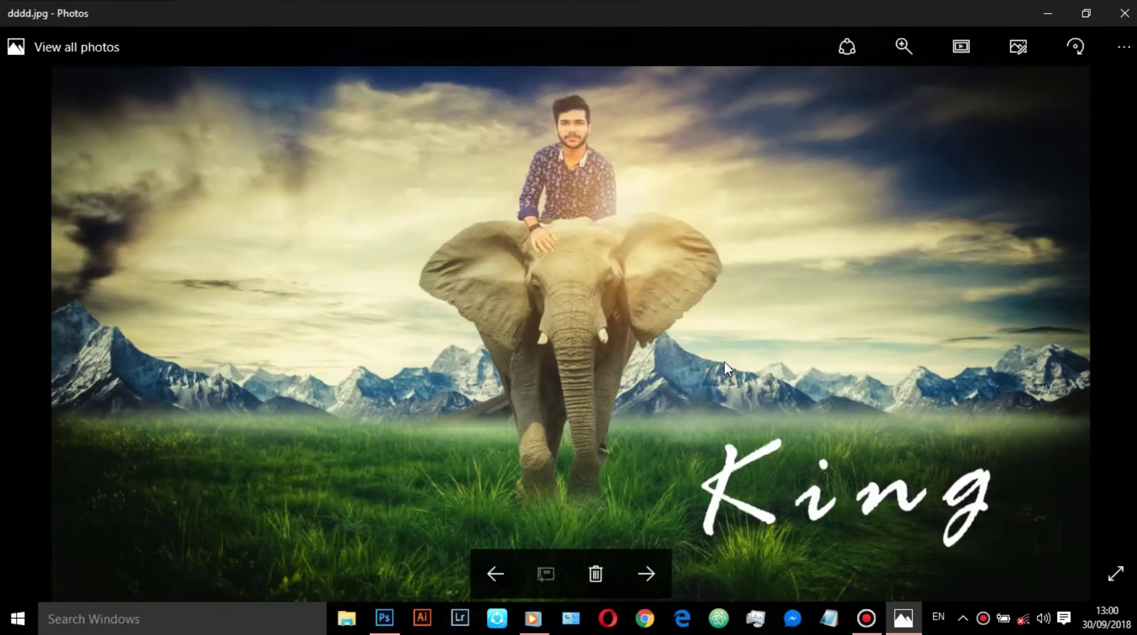
click(1124, 17)
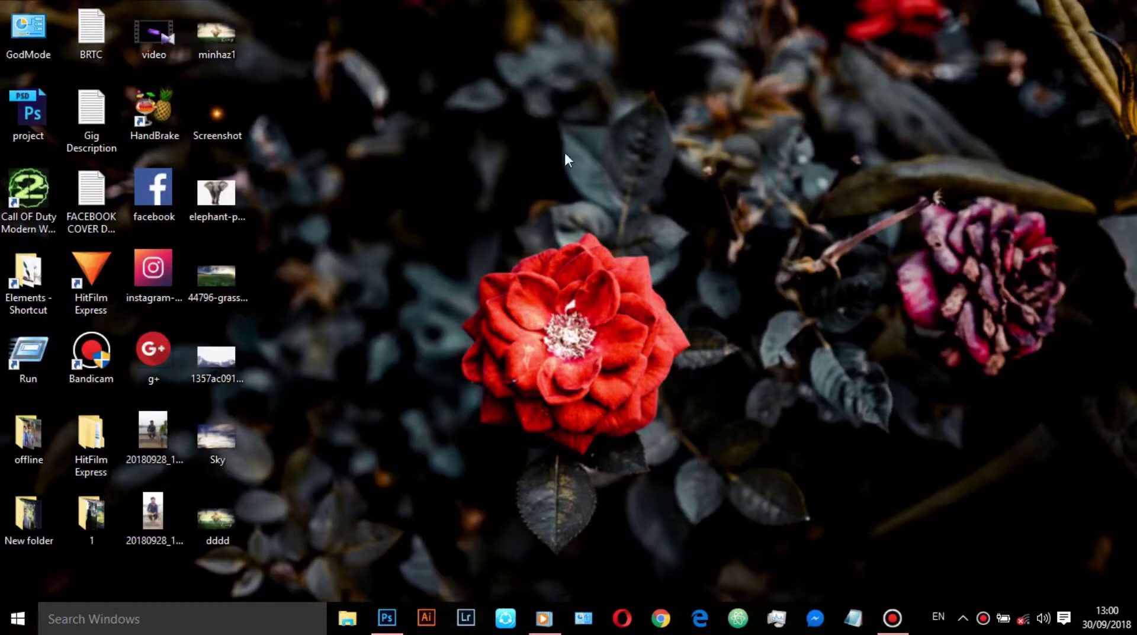